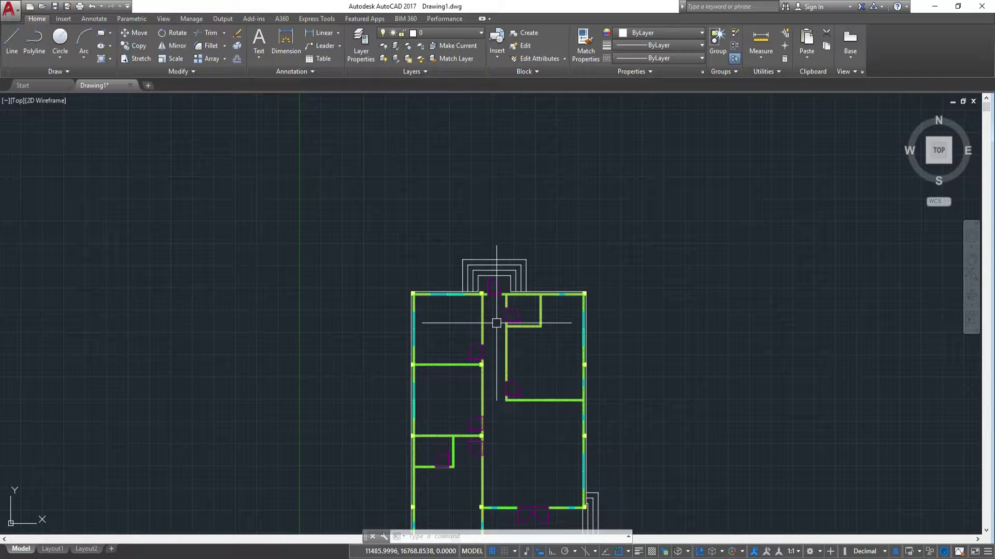
Zoom and pan to frame the upper rooms with open space on the left, then start MTEXT
scroll(445, 317, up, 4)
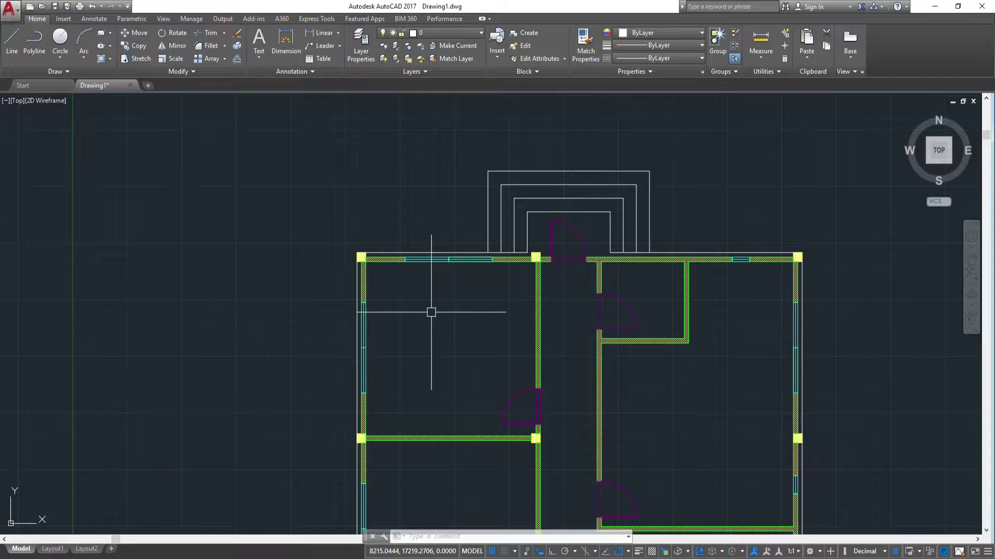
middle_drag(431, 312, 596, 302)
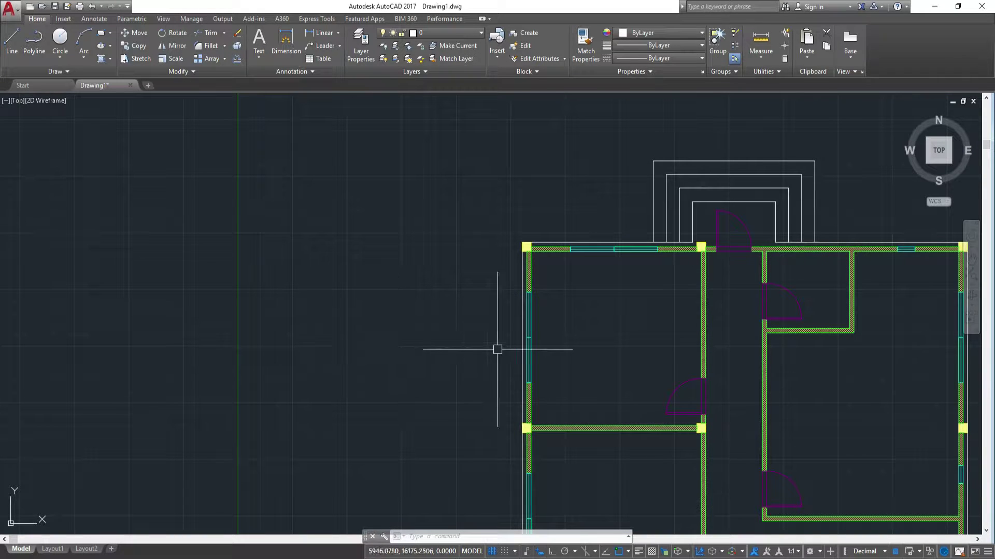
text(t)
key(Return)
Place an MText box left of the plan and enter W01 as the first line
click(274, 303)
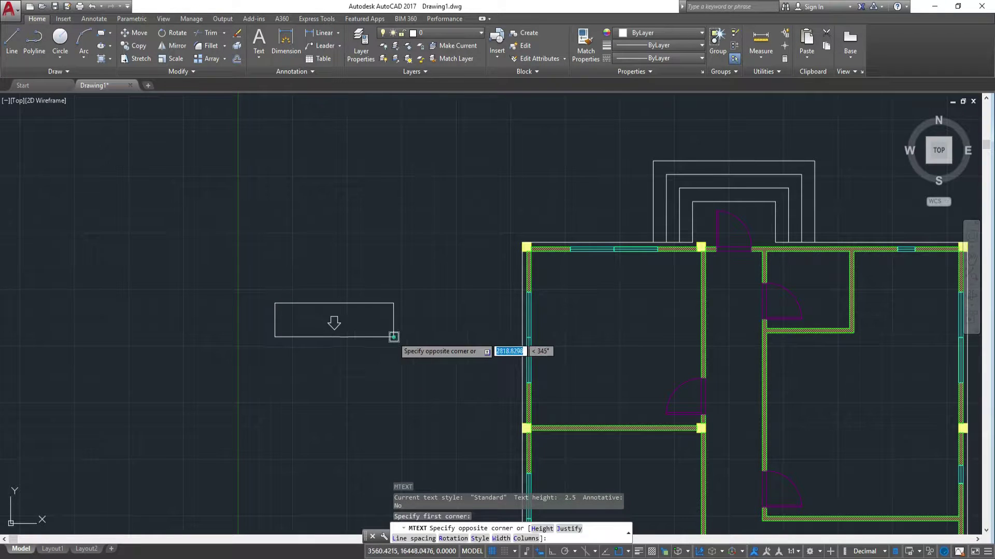
click(394, 336)
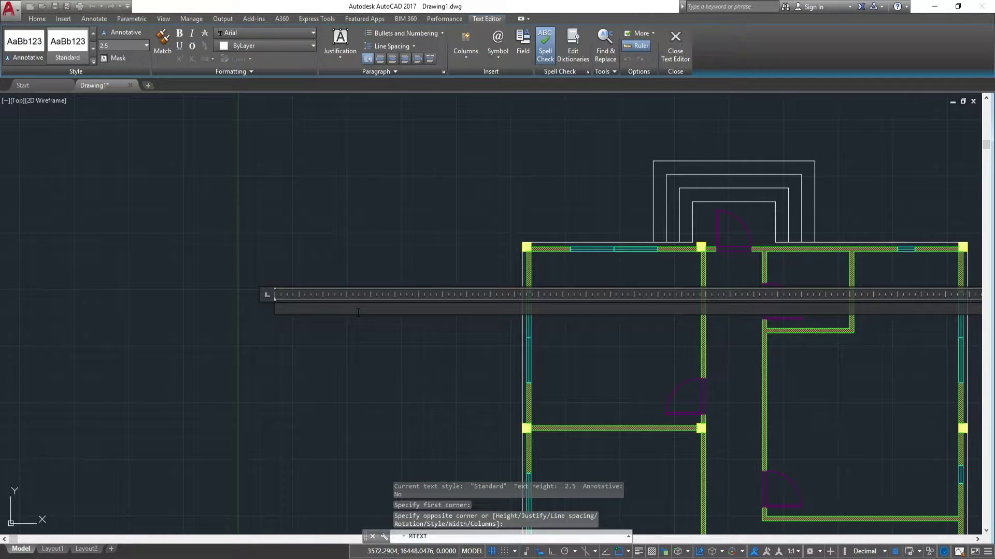
text(W)
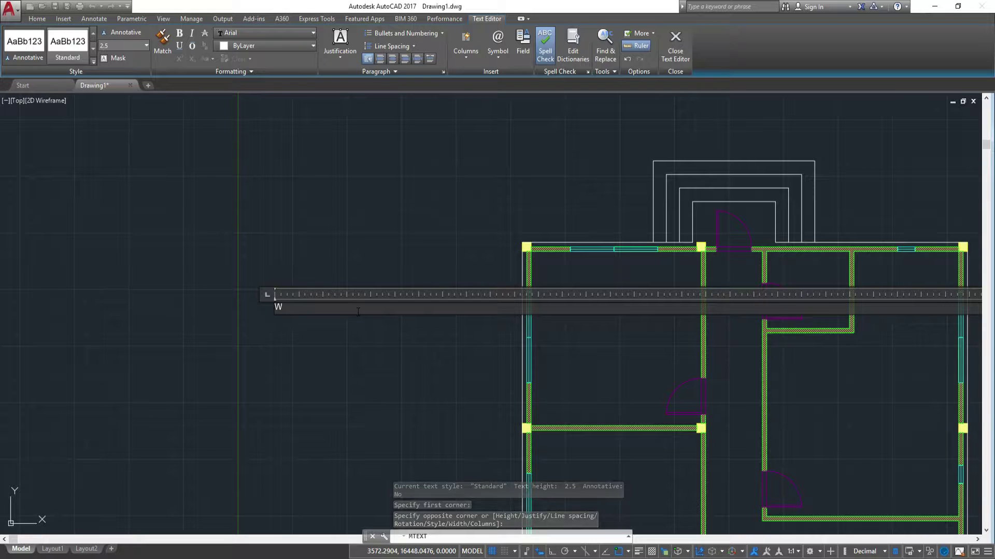
text(o)
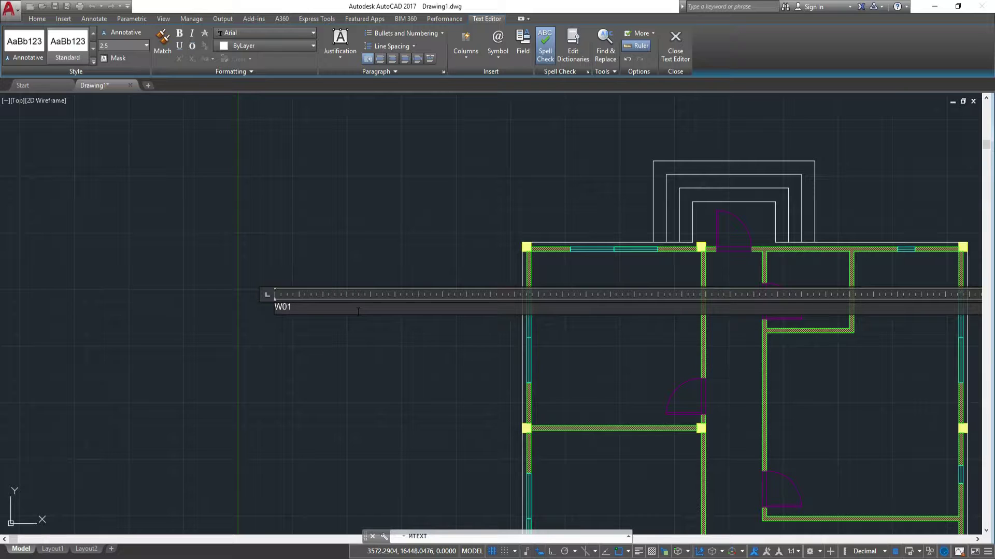
key(Return)
text(2*1.2,1)
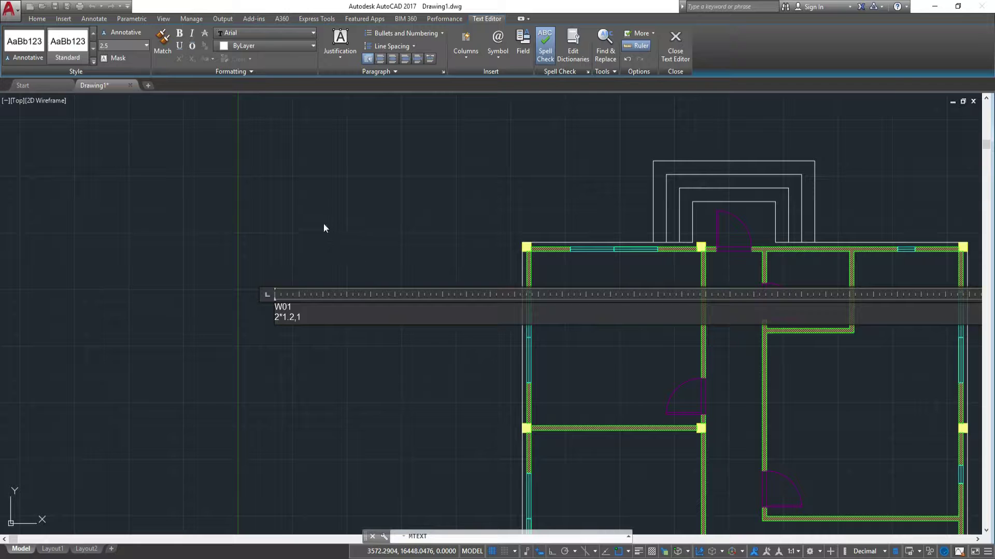
Close the text editor and zoom in on the new W01 label
click(339, 229)
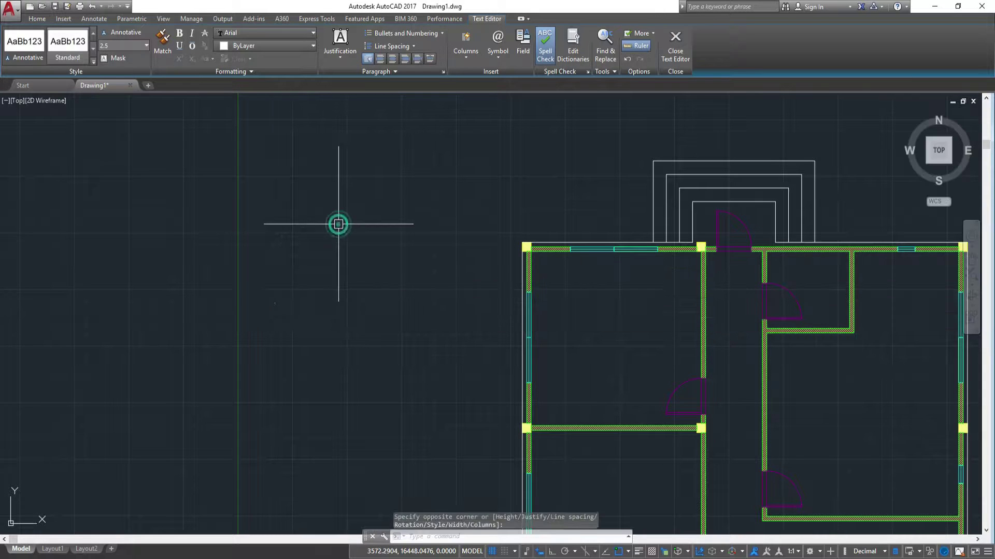
scroll(282, 319, up, 4)
scroll(272, 259, up, 3)
scroll(270, 252, up, 4)
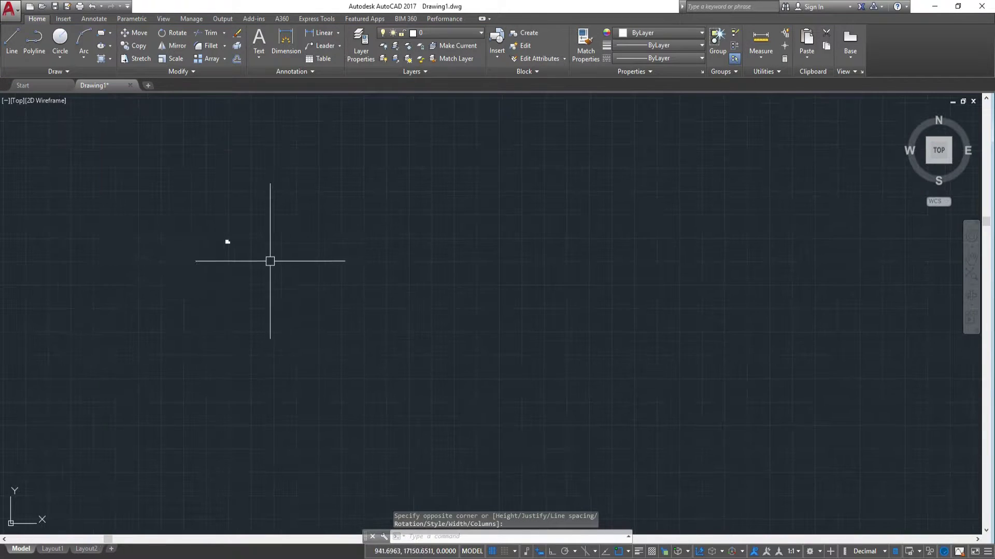
scroll(310, 260, up, 3)
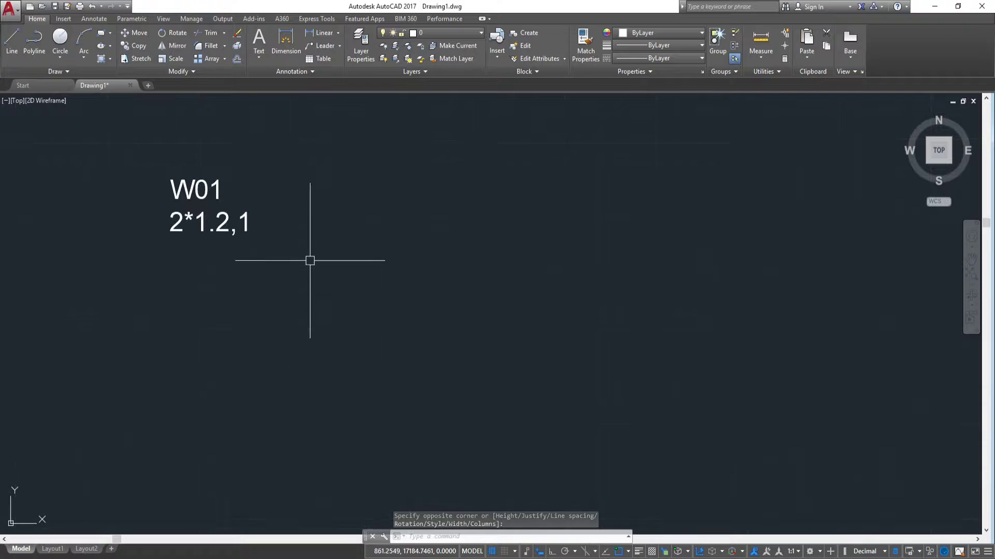
key(Escape)
Set the W01 label's text height to 100 and save the change
double_click(203, 221)
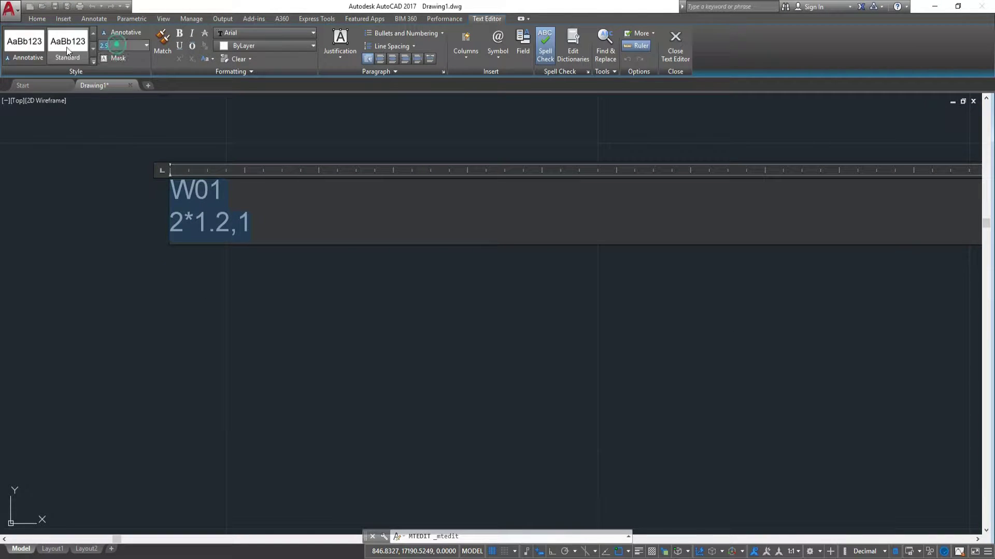
text(100)
key(Return)
scroll(386, 306, down, 3)
scroll(493, 363, down, 5)
scroll(599, 421, down, 5)
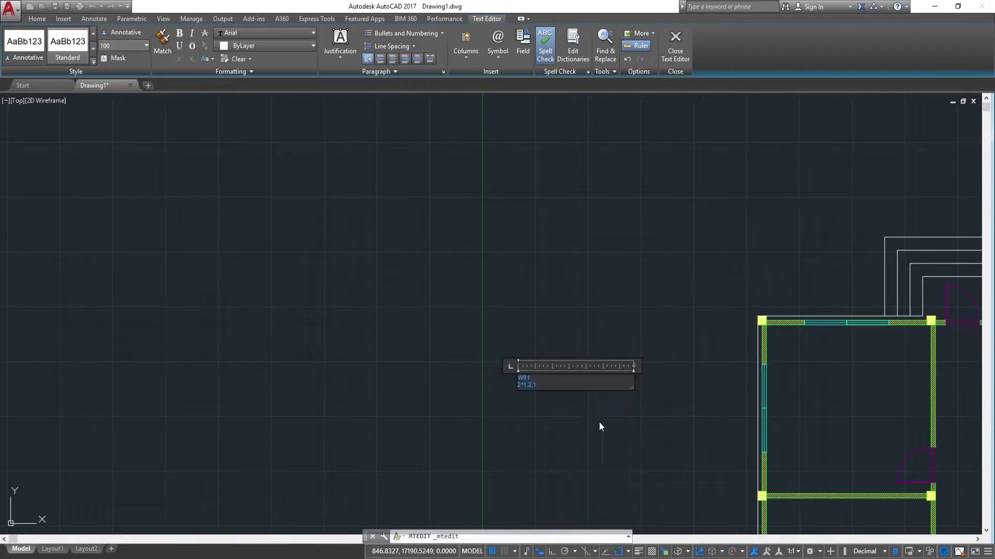
scroll(596, 415, down, 2)
scroll(593, 407, up, 2)
key(Escape)
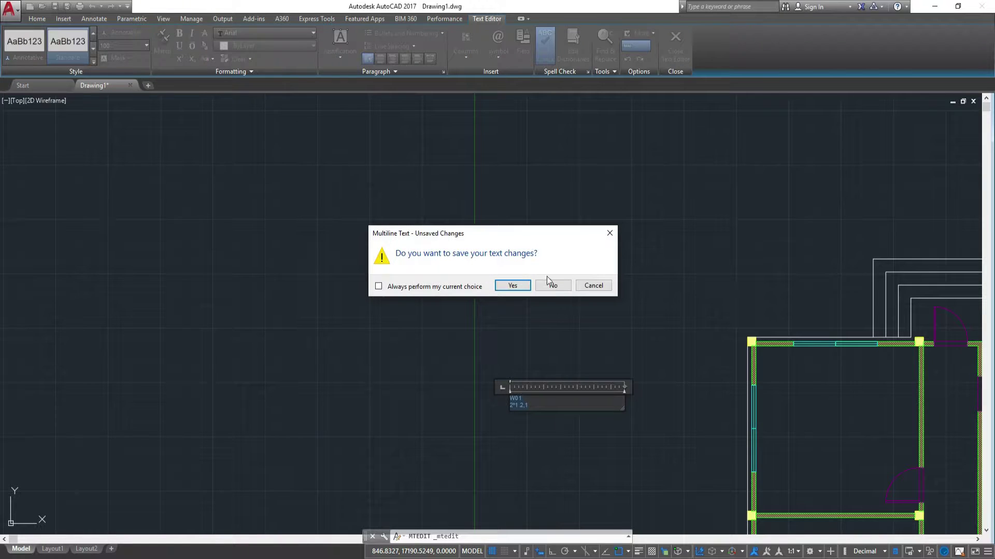
click(610, 231)
click(544, 362)
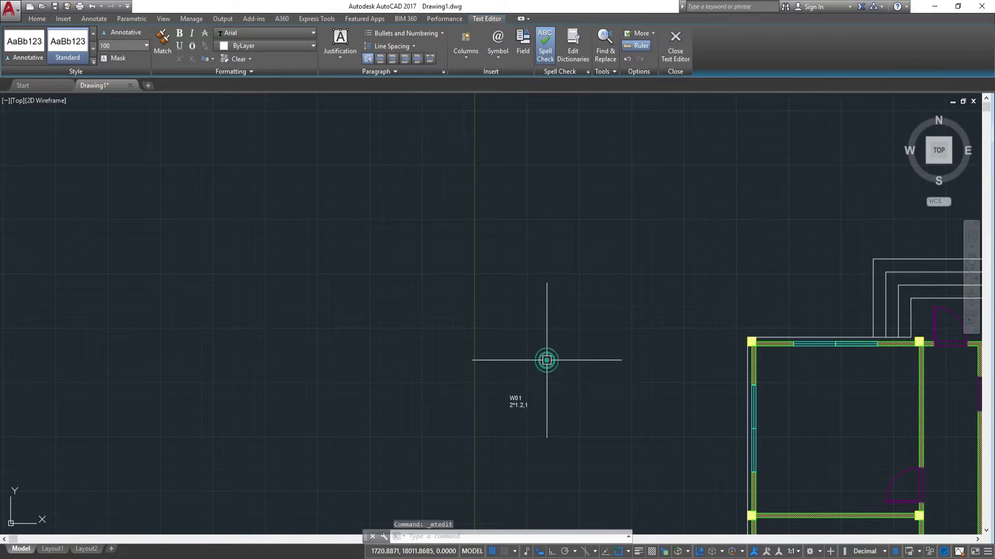
Raise the label's text height to 120 in Quick Properties
scroll(532, 409, up, 3)
scroll(532, 409, down, 1)
scroll(570, 399, down, 3)
scroll(557, 396, up, 1)
click(558, 395)
click(473, 305)
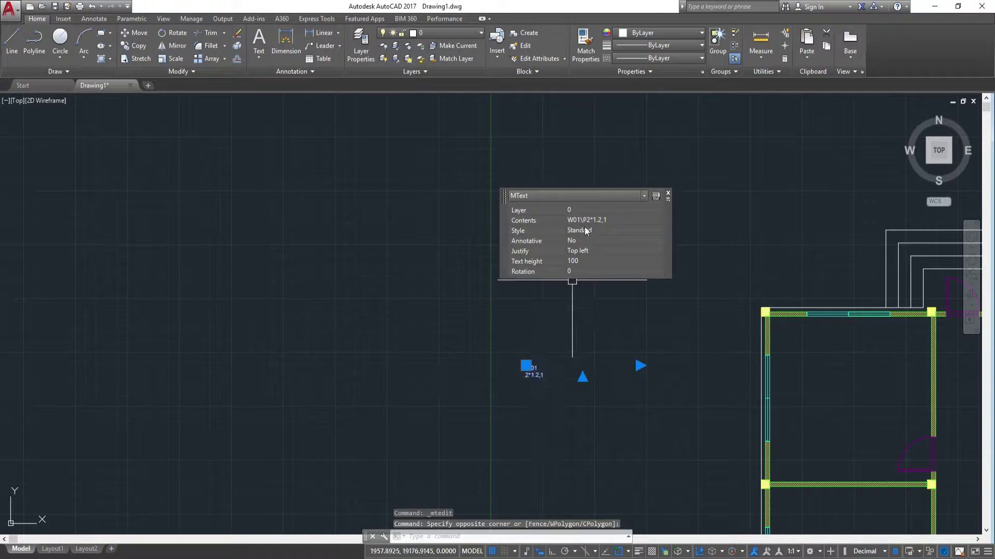
click(582, 261)
text(120)
key(Return)
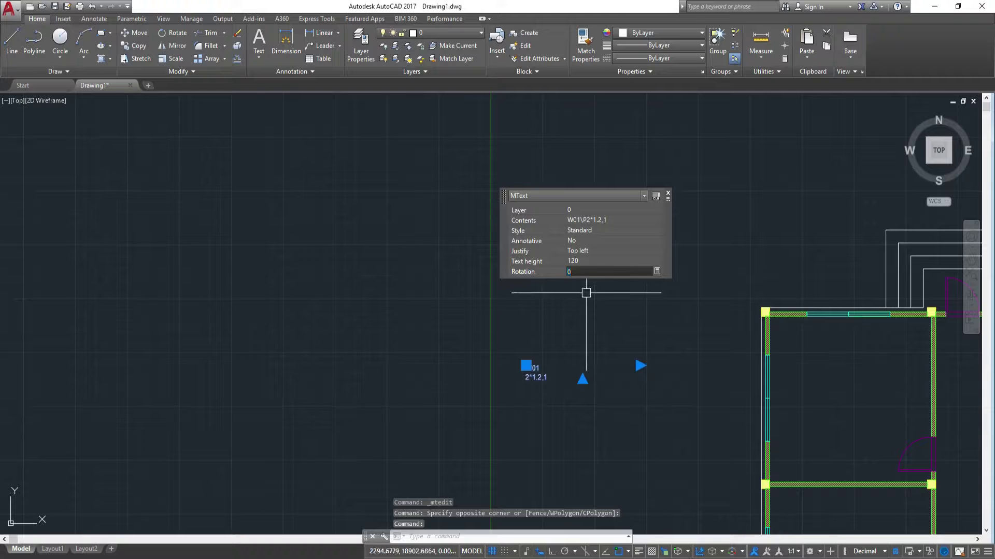
key(Escape)
scroll(557, 375, up, 4)
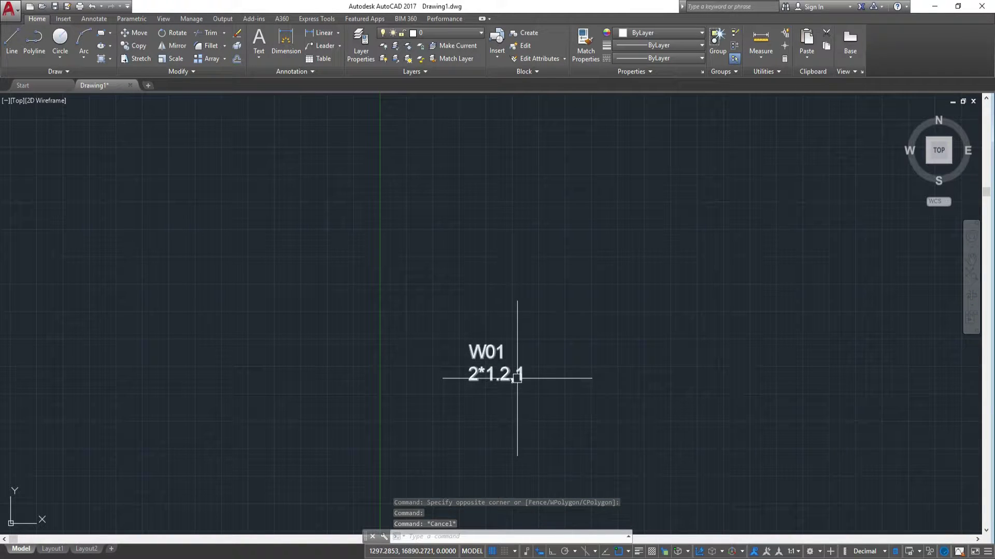
Draw a rectangle just above the W01 label
text(rec)
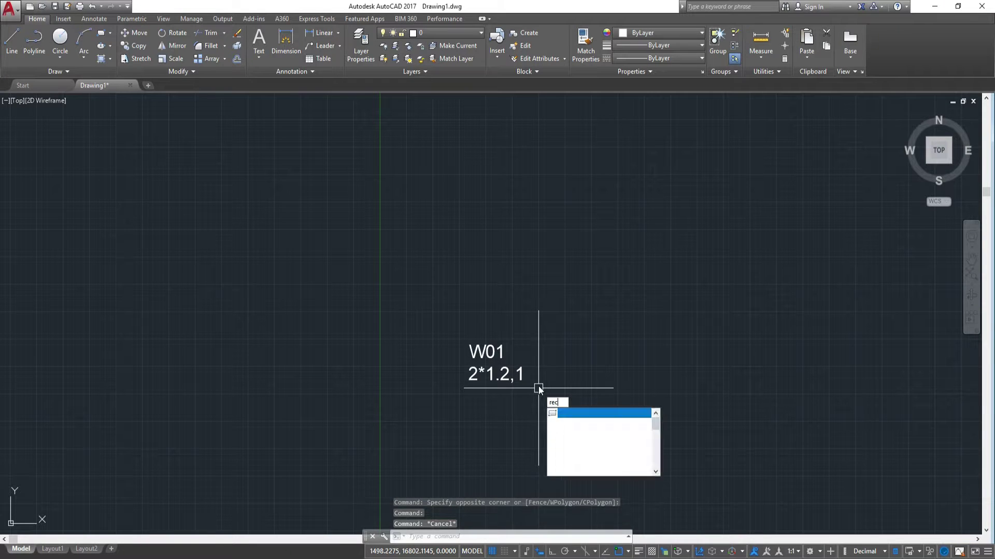
key(Return)
click(456, 202)
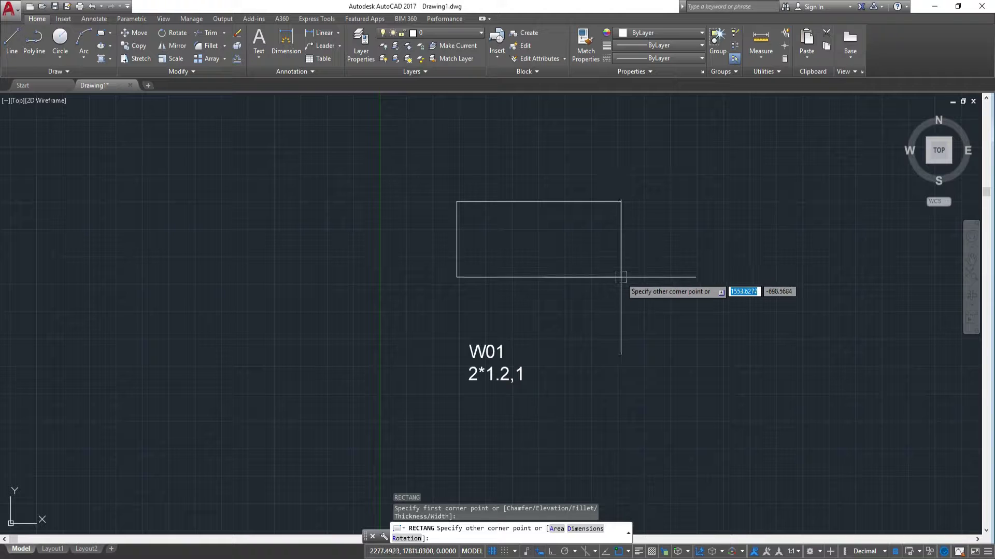
click(609, 282)
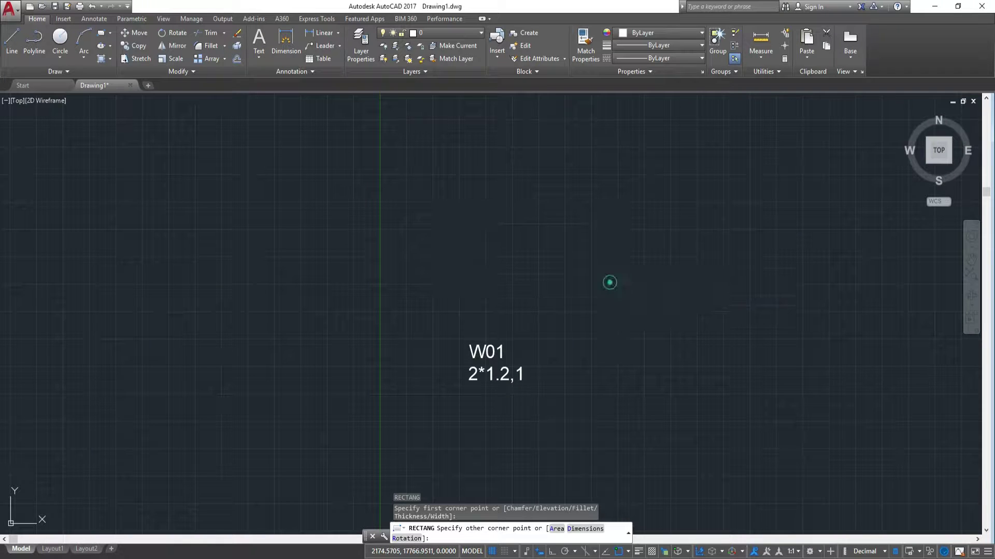
Indent W01 in the label so it centres over 2*1.2,1
double_click(506, 373)
click(469, 353)
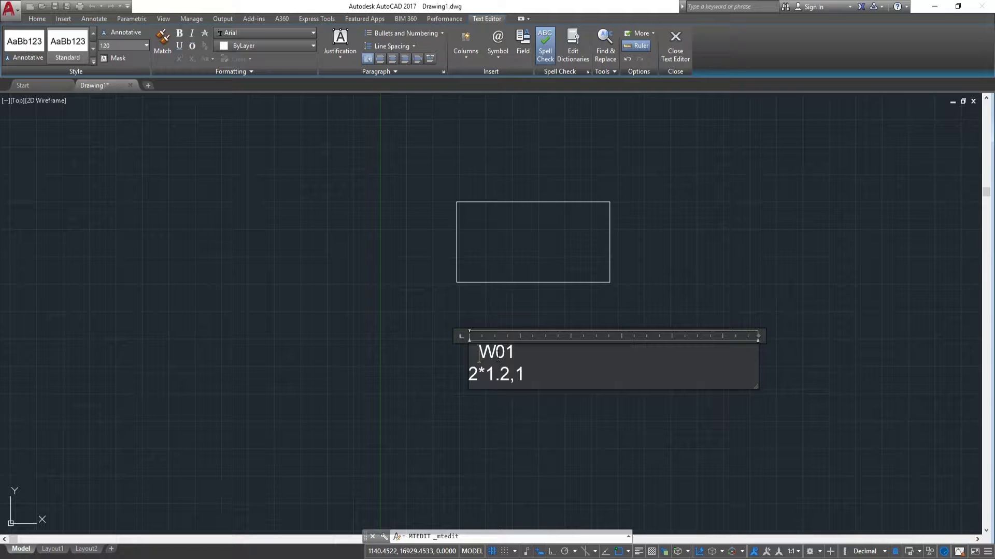
click(744, 269)
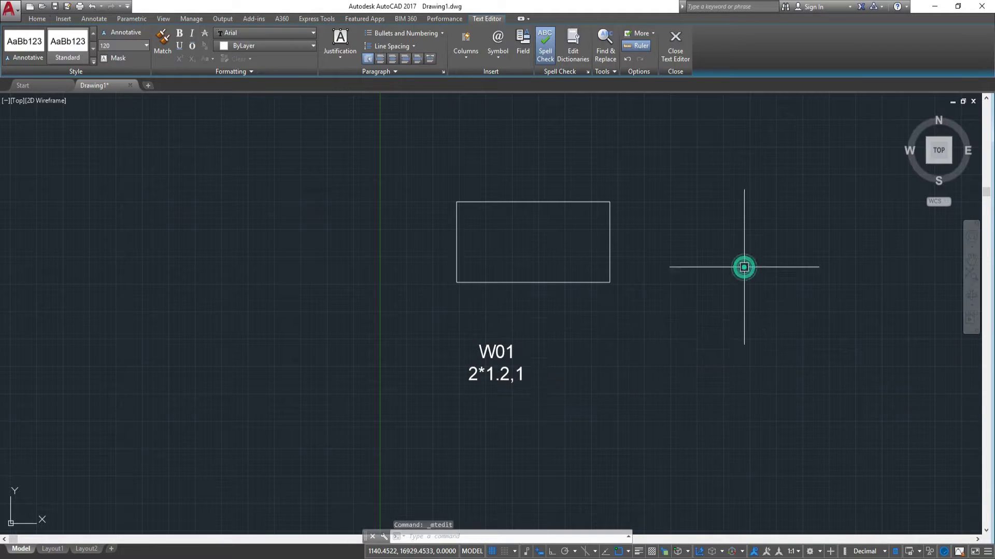
scroll(538, 390, down, 2)
Move the W01 / 2*1.2,1 label into the rectangle
click(537, 389)
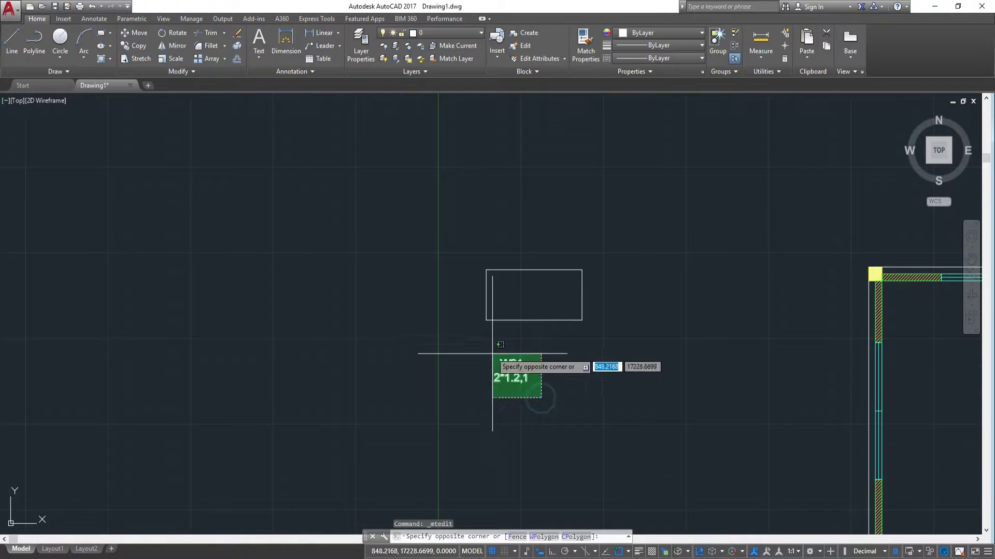
click(484, 355)
text(m)
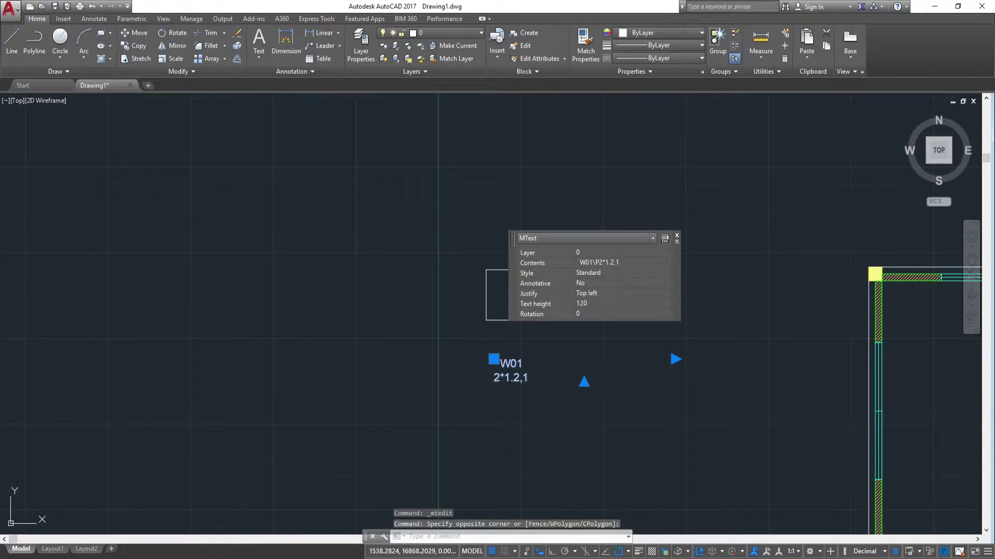
key(Return)
click(493, 359)
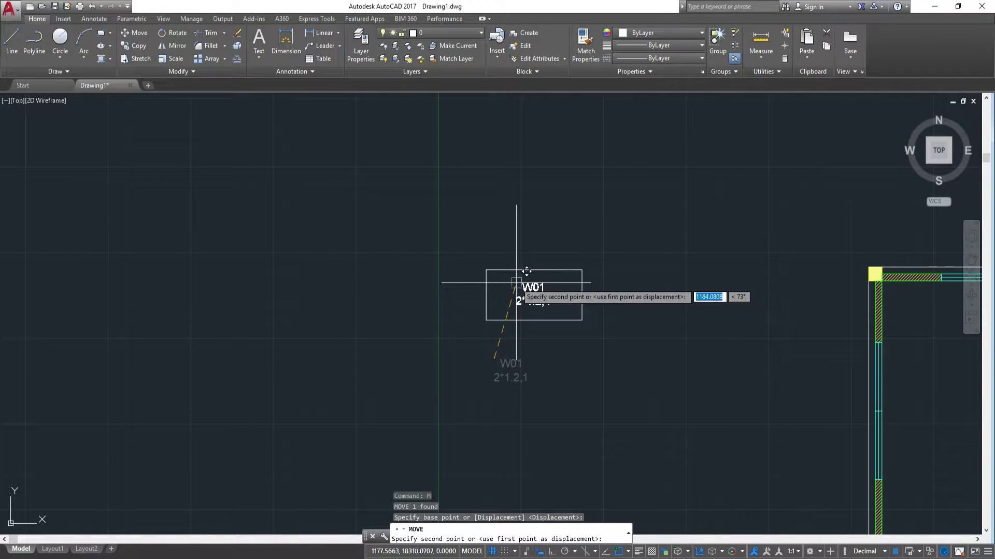
click(517, 282)
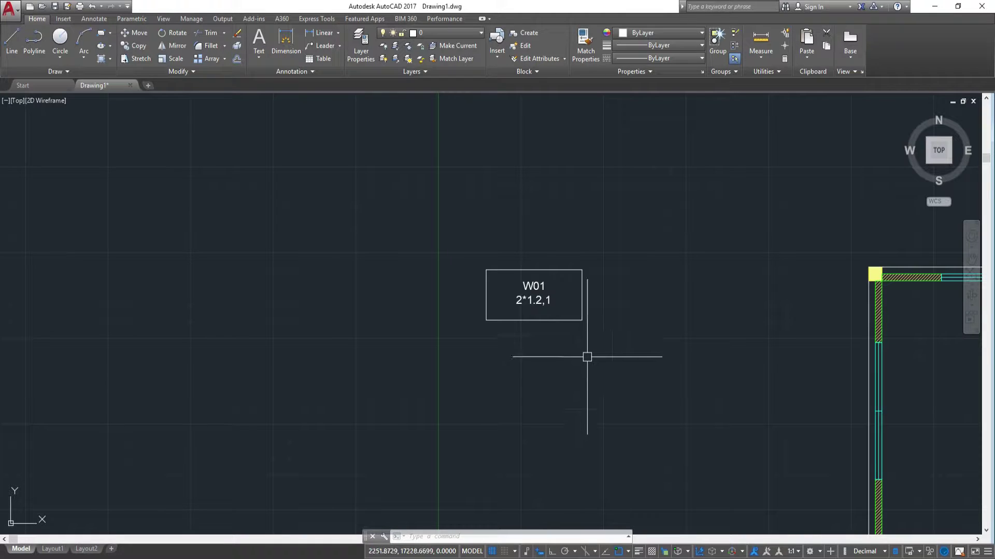
Move the label down so it sits centred in the box
scroll(562, 307, up, 4)
click(547, 309)
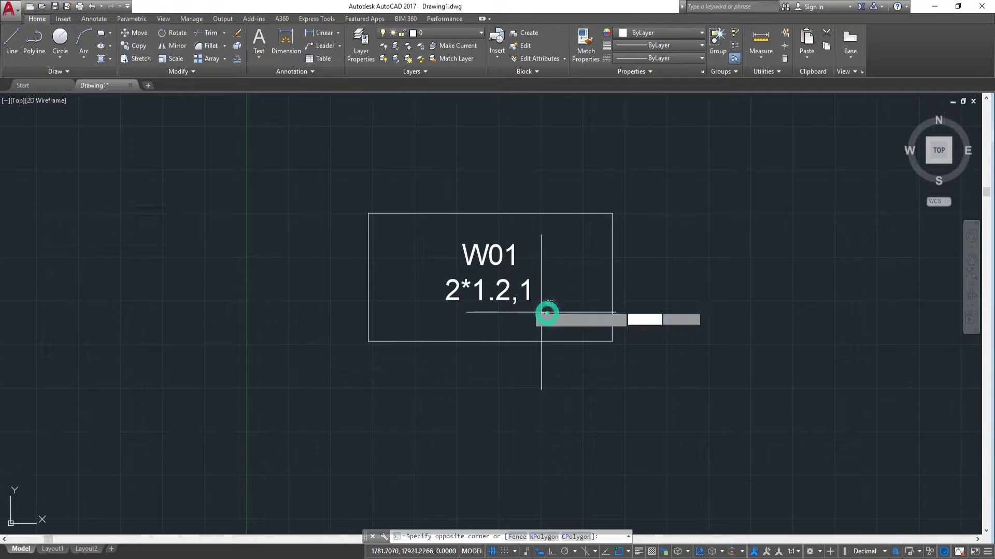
click(430, 187)
text(m)
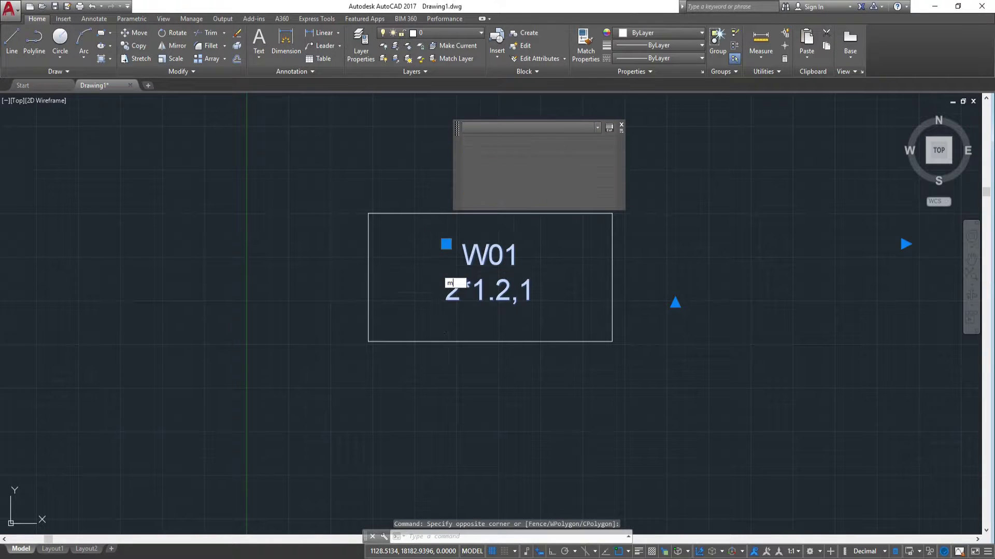
key(Return)
click(481, 300)
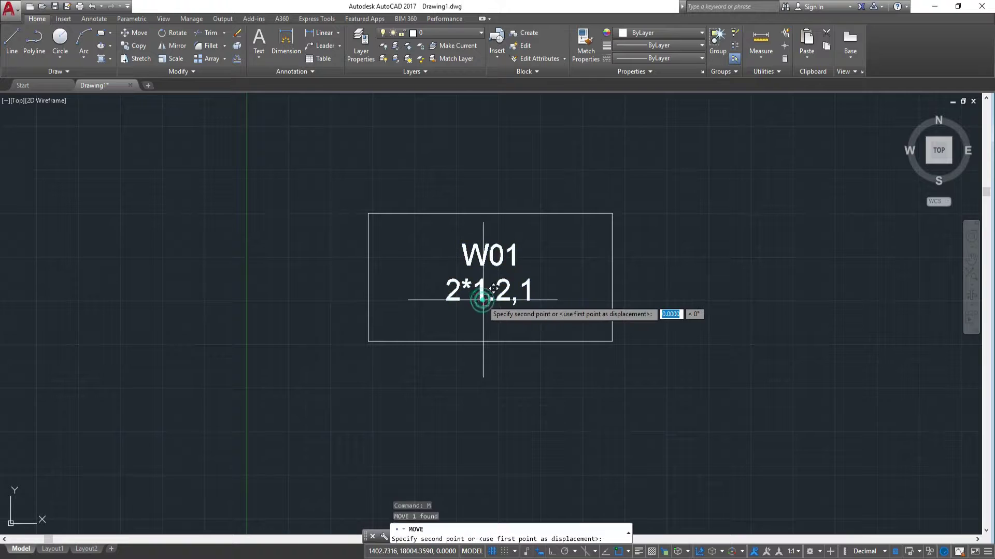
click(483, 336)
scroll(622, 323, up, 2)
scroll(619, 326, down, 2)
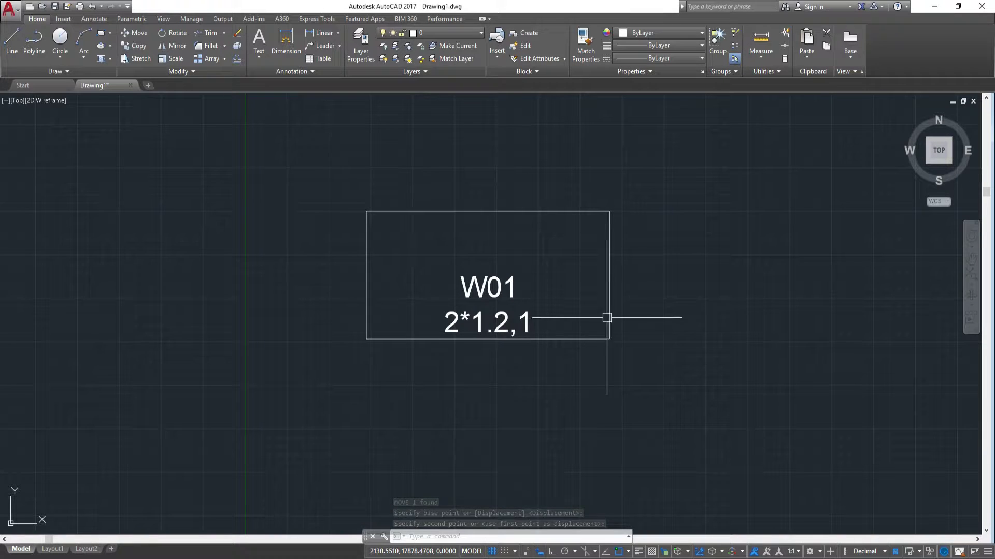
Erase the old frame around the W01 tag
click(608, 318)
text(e)
key(Return)
text(rec)
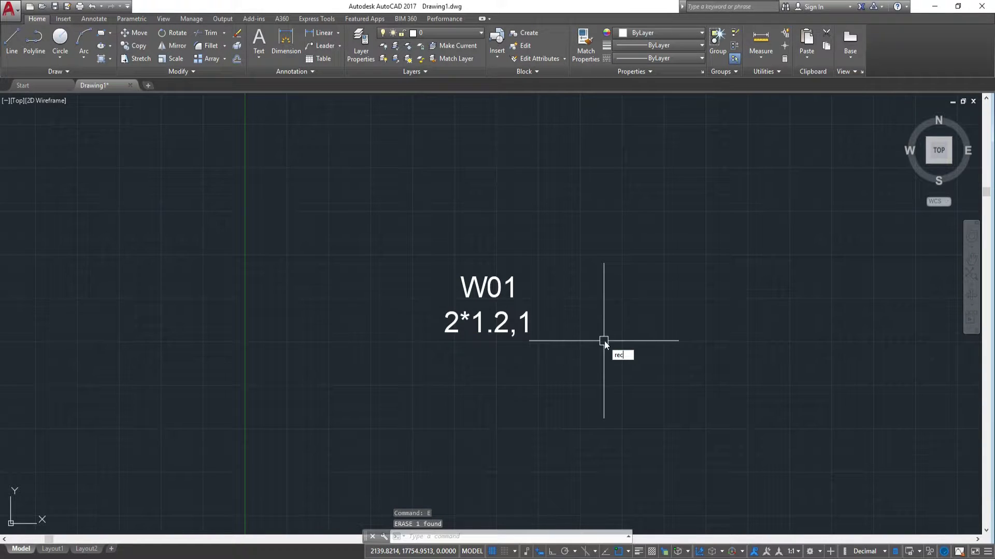
Draw a snug rectangle around the W01 and 2*1.2,1 text
key(Return)
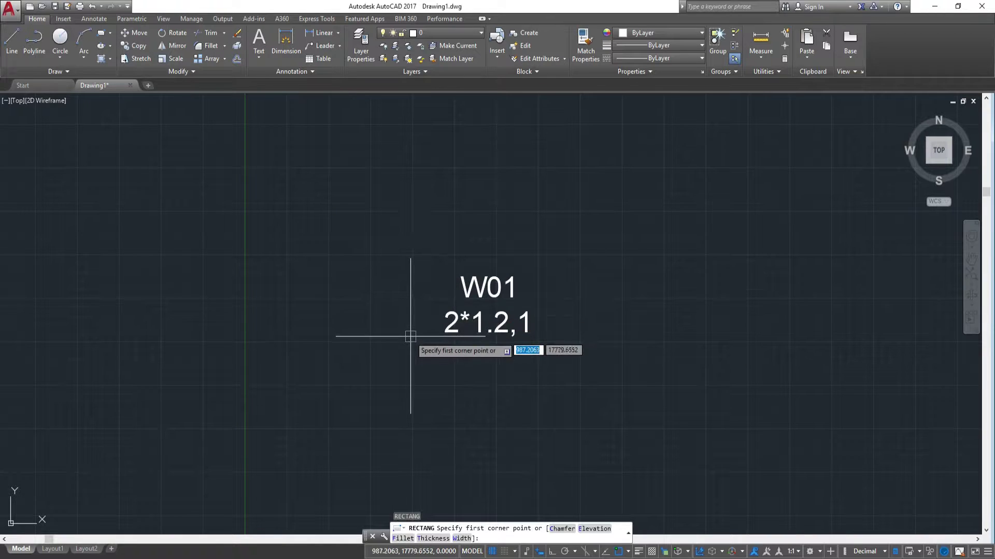
click(410, 342)
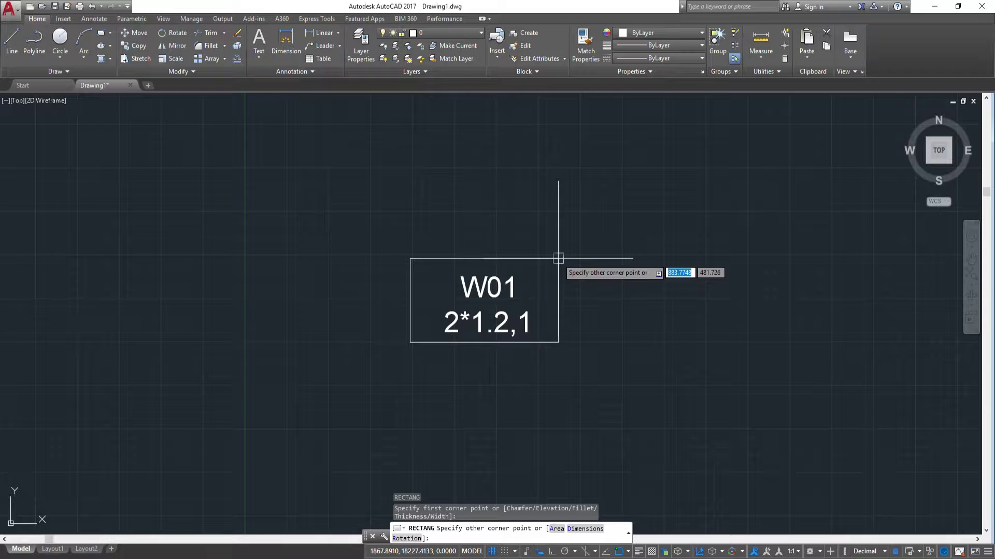
click(558, 259)
key(Return)
click(557, 343)
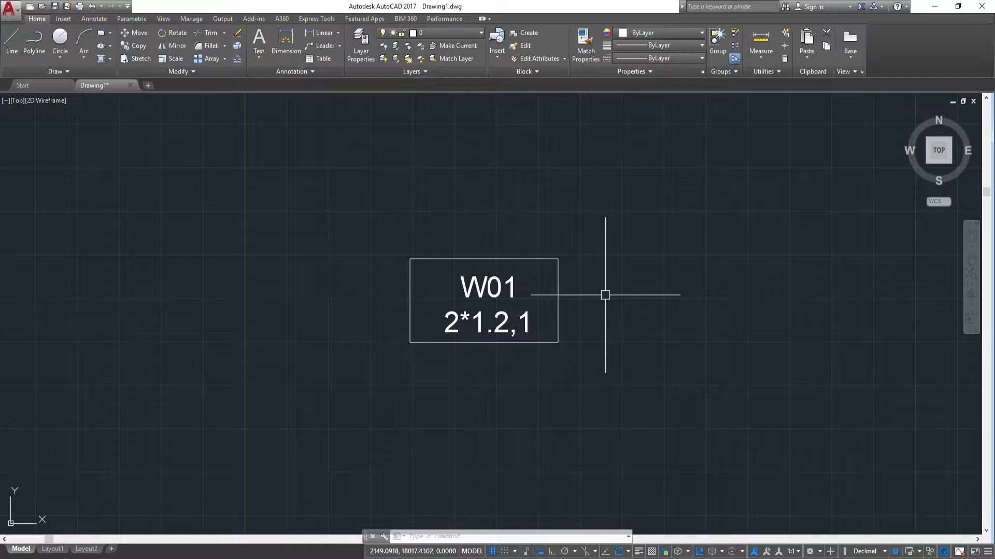
Draw a 45° construction line through the frame's right edge
text(l)
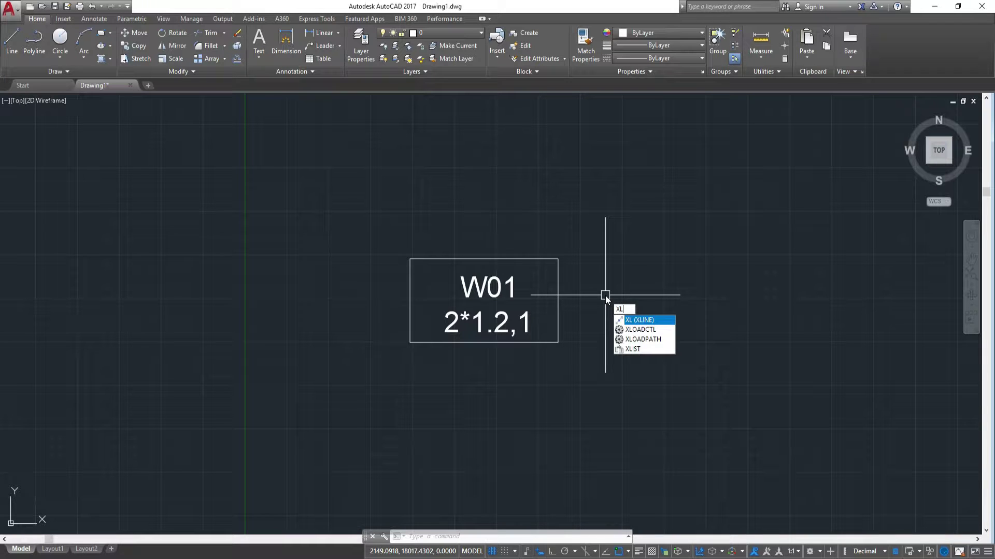
key(Return)
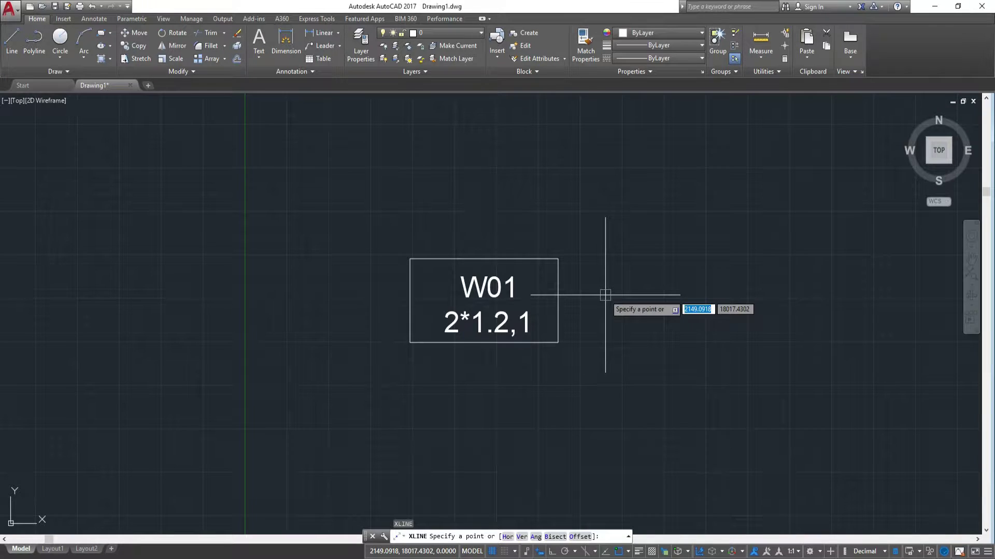
click(555, 289)
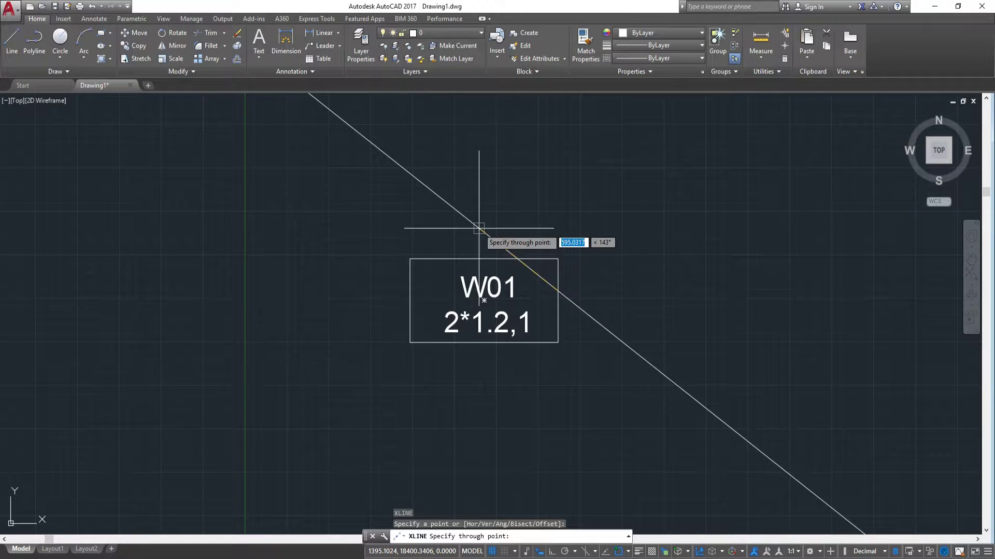
key(F8)
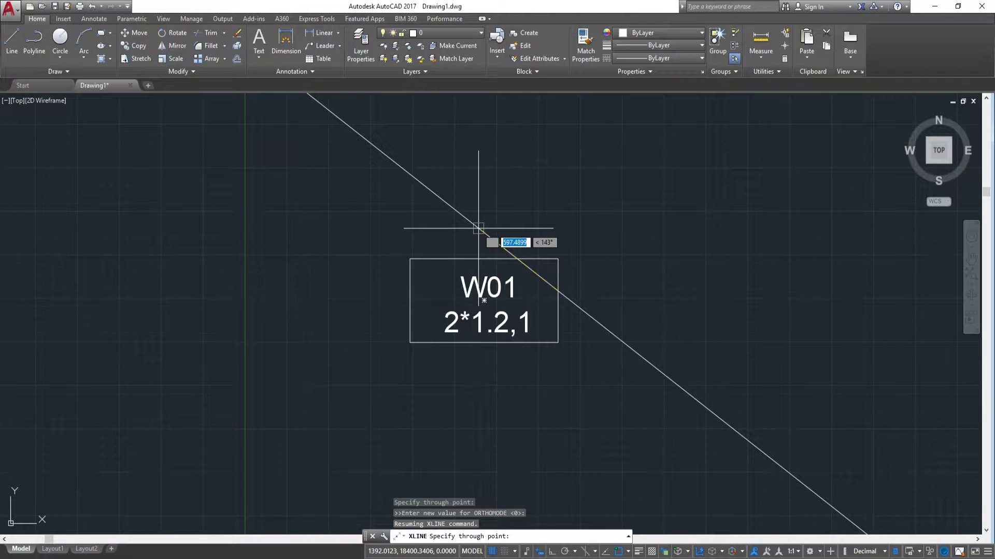
key(Tab)
text(45)
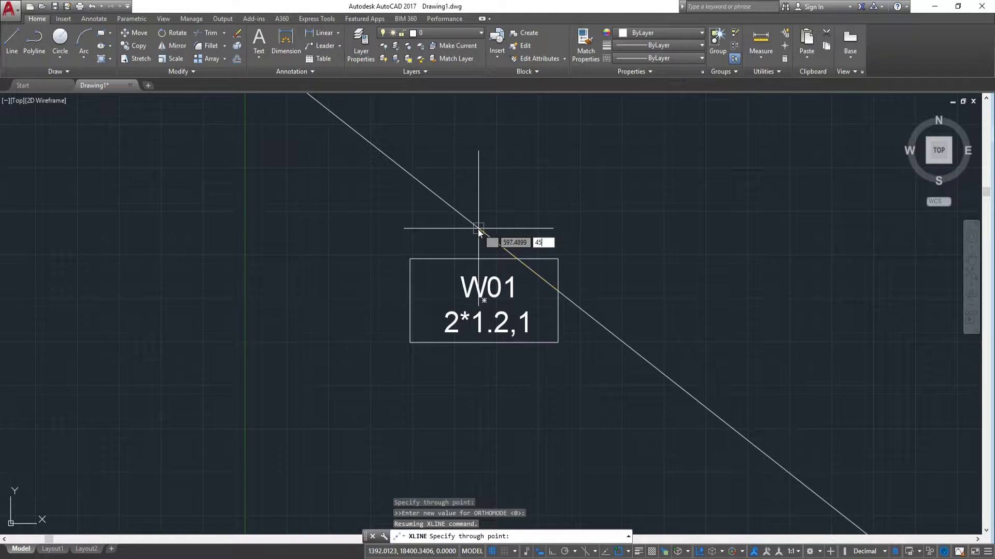
key(Return)
key(Return)
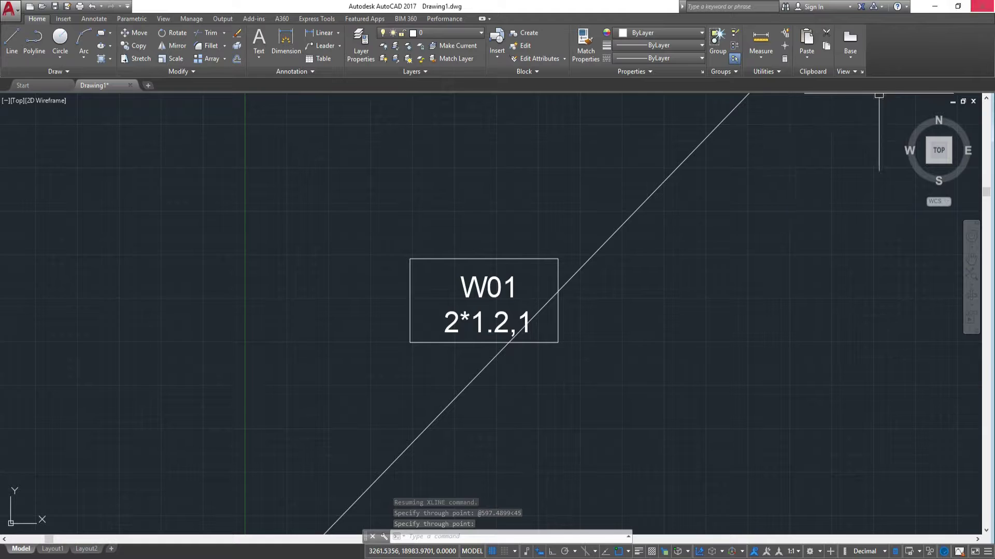
Move the diagonal horizontally with Ortho so it crosses the frame's top-left corner
scroll(820, 185, down, 4)
scroll(821, 184, up, 4)
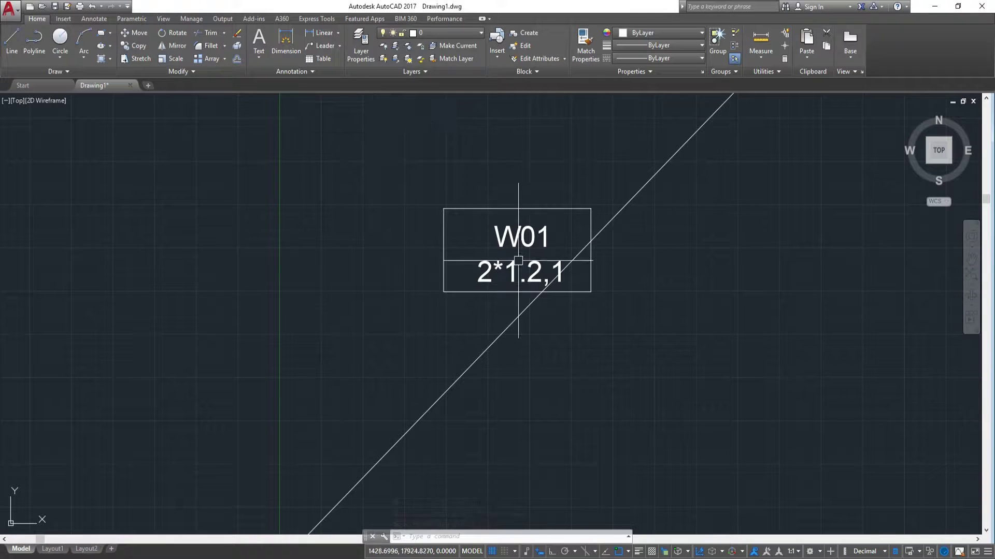
scroll(620, 247, up, 2)
click(659, 214)
click(634, 173)
key(Escape)
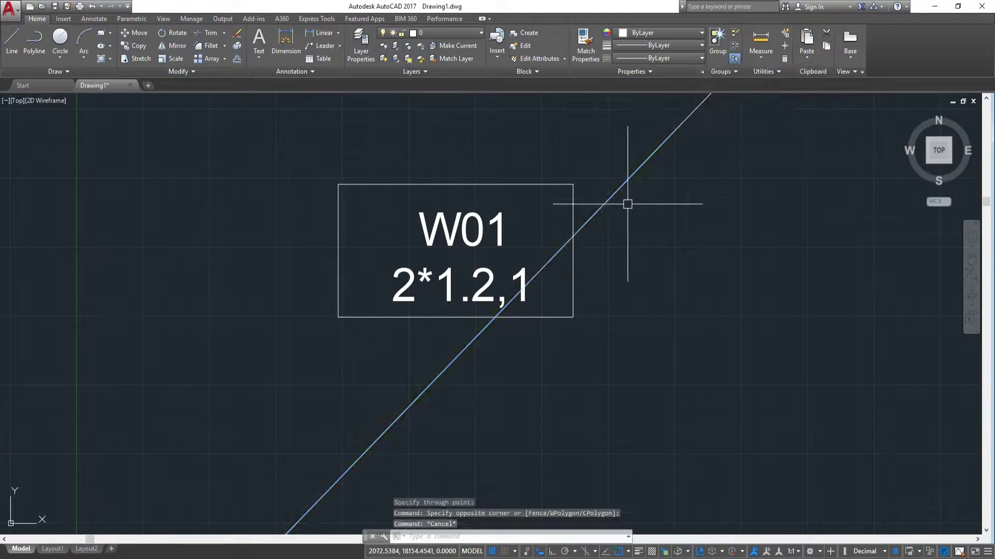
click(601, 157)
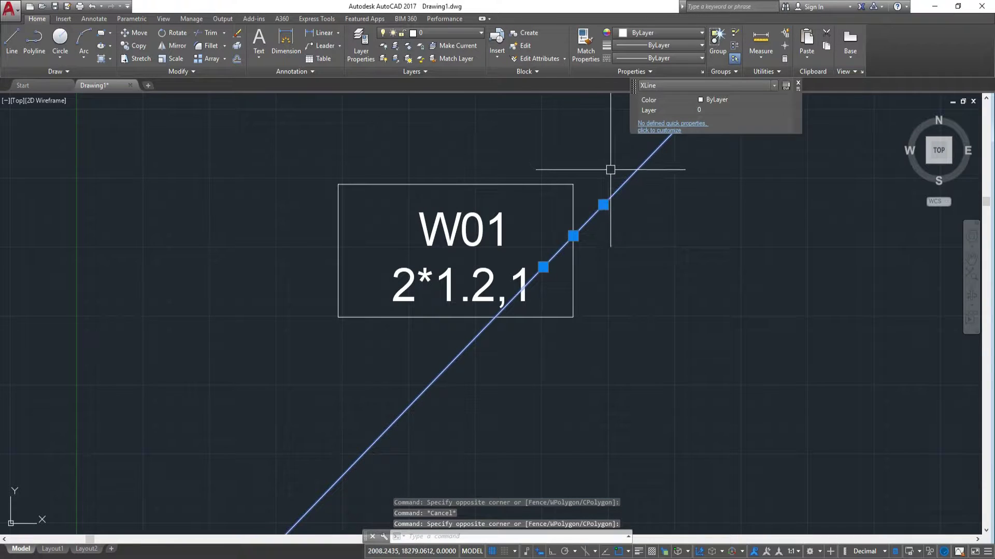
text(m)
key(Return)
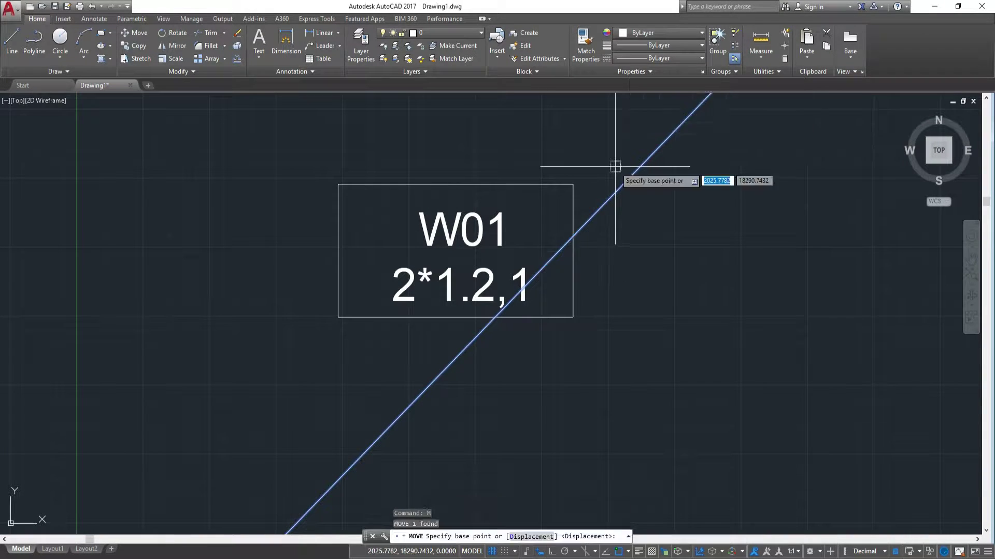
click(572, 236)
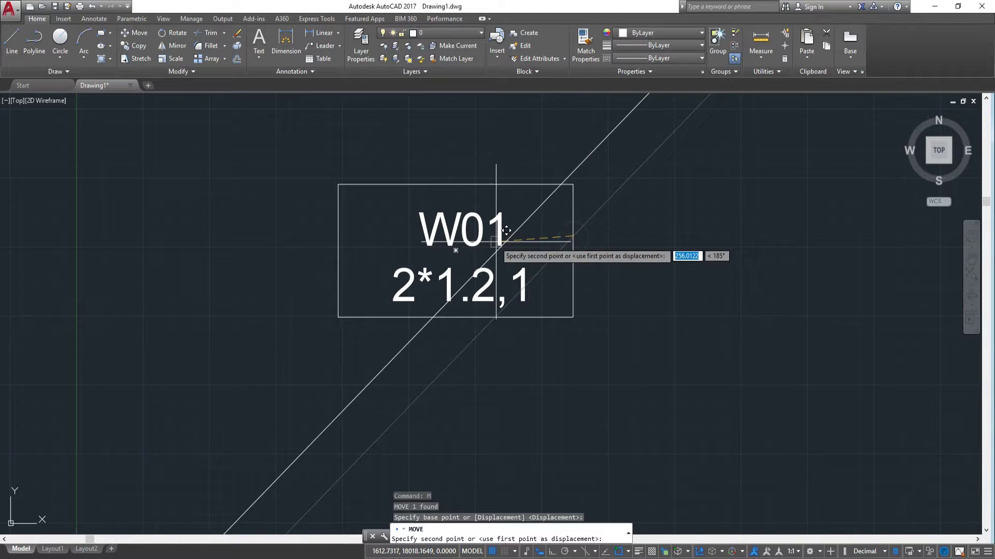
key(F8)
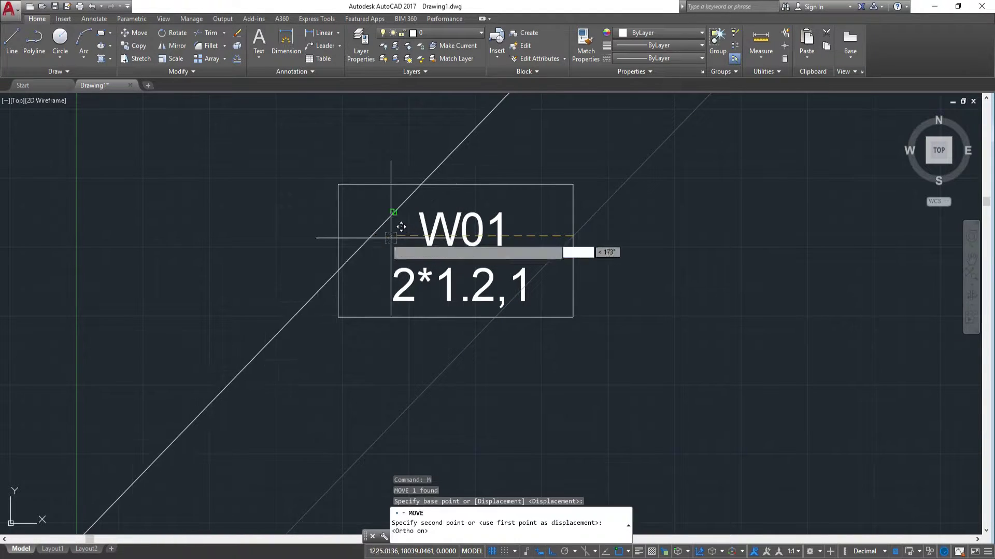
click(339, 235)
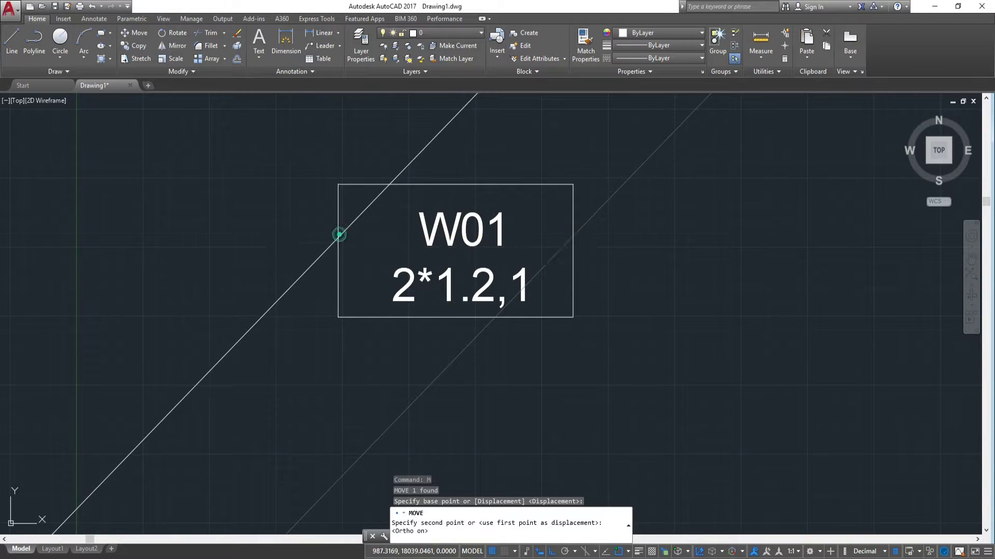
middle_drag(504, 158, 514, 316)
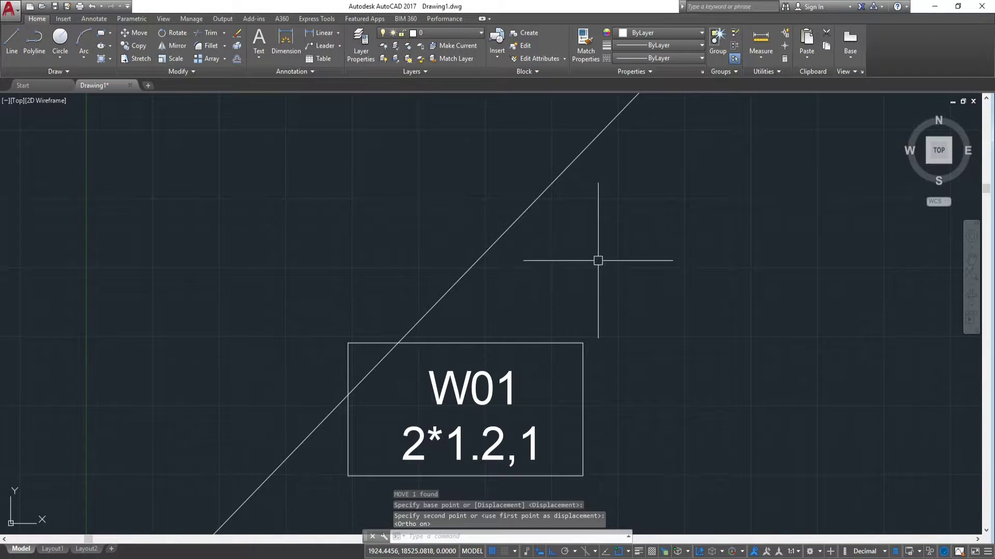
text(TR)
Trim the diagonal and frame so the top-left corner is cut off
key(Return)
key(Return)
click(597, 260)
click(438, 195)
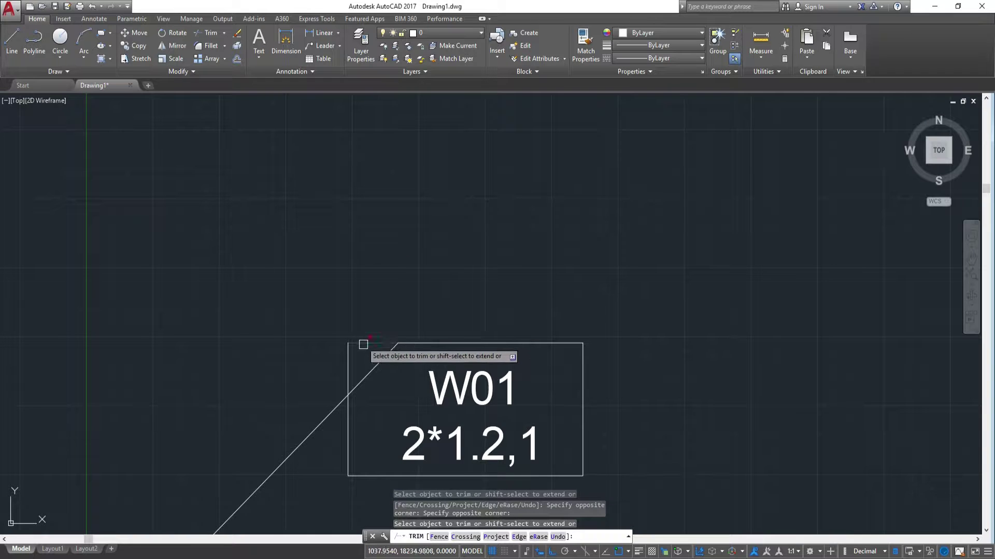
click(362, 344)
click(347, 369)
click(310, 445)
click(271, 371)
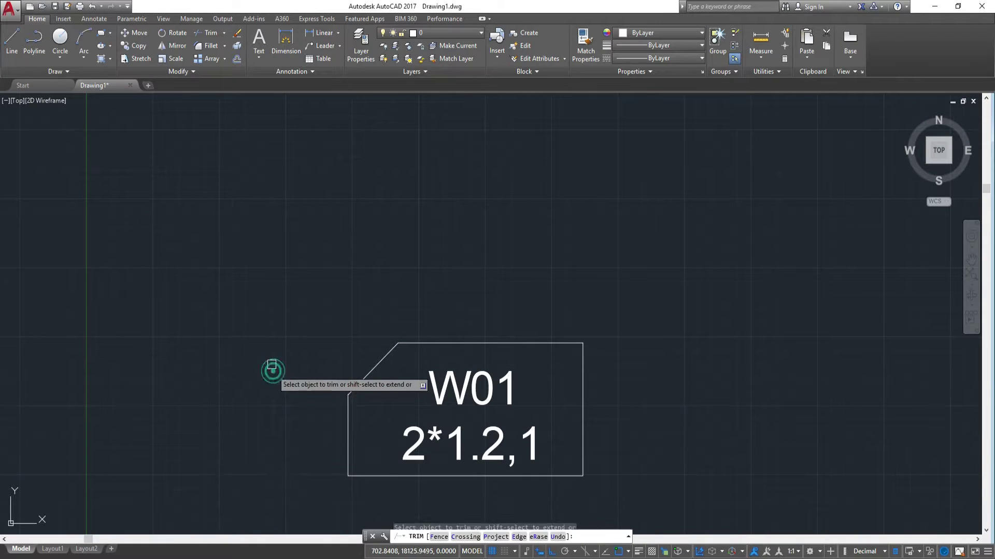
key(Escape)
scroll(298, 336, down, 2)
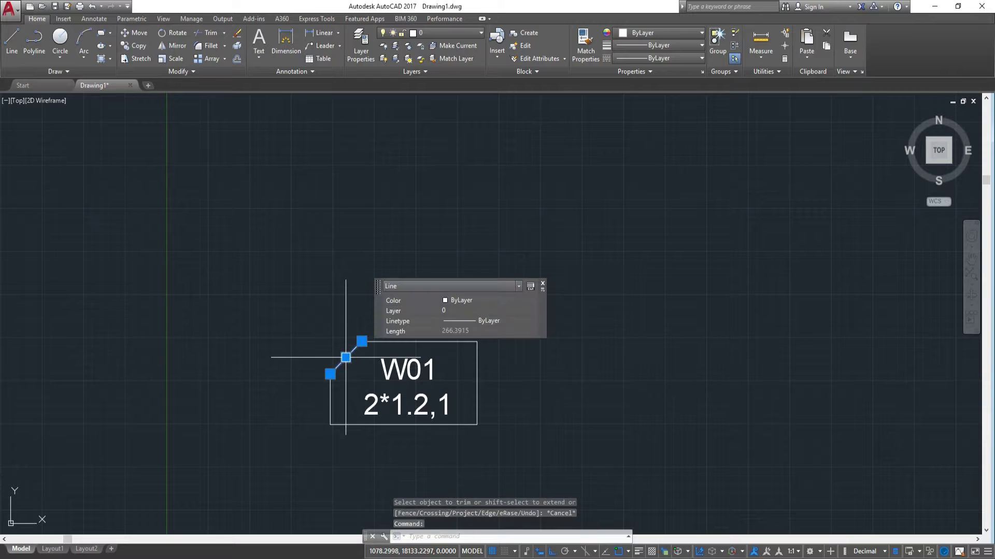
text(mi)
Mirror the corner diagonal about the frame's vertical midline, keeping the original
key(Return)
click(405, 341)
key(Escape)
click(344, 358)
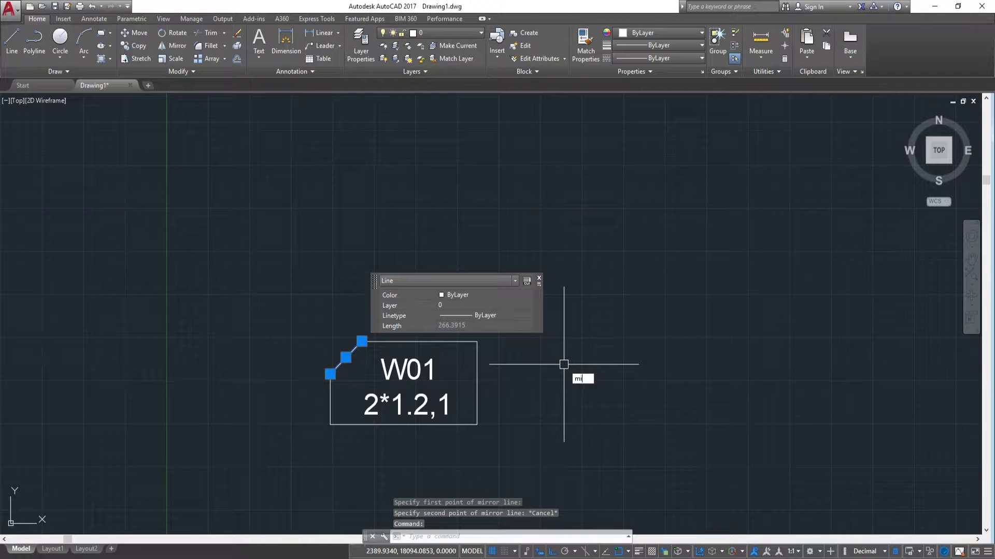
key(Return)
click(404, 425)
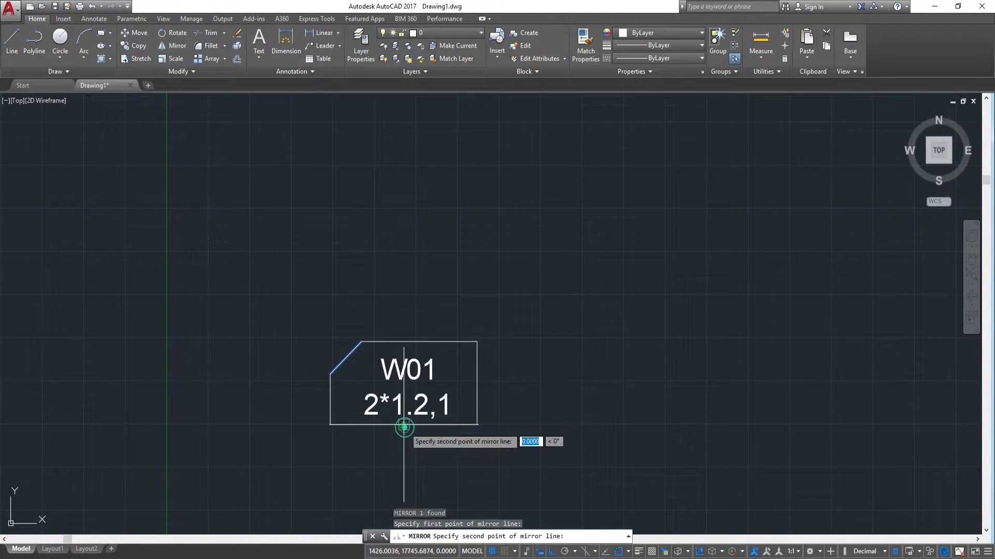
click(404, 342)
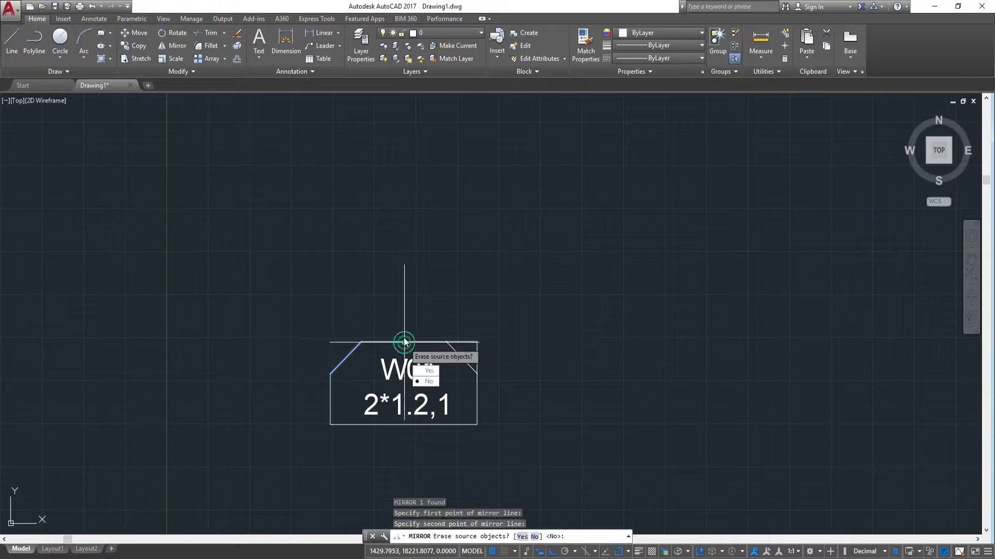
key(Escape)
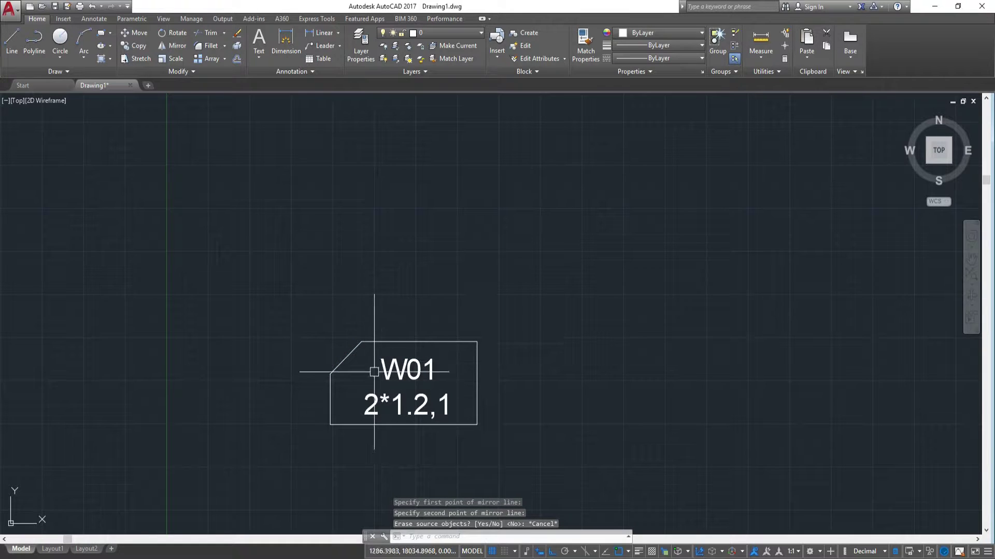
click(352, 357)
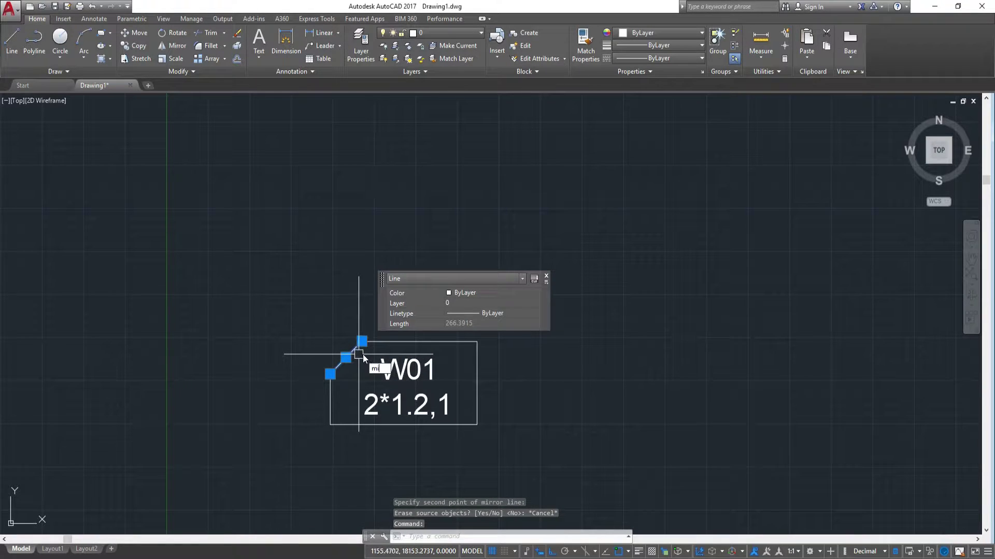
key(Return)
click(404, 426)
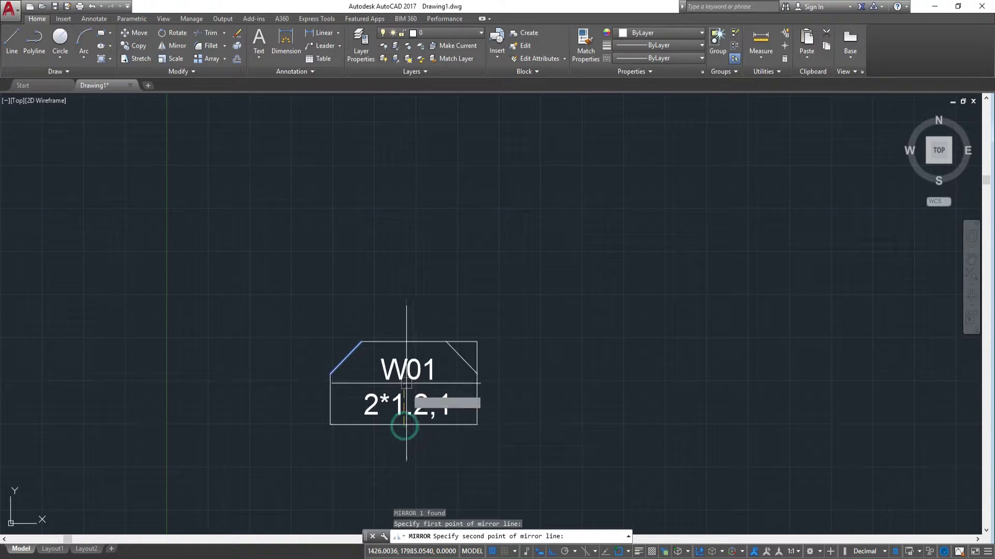
click(402, 342)
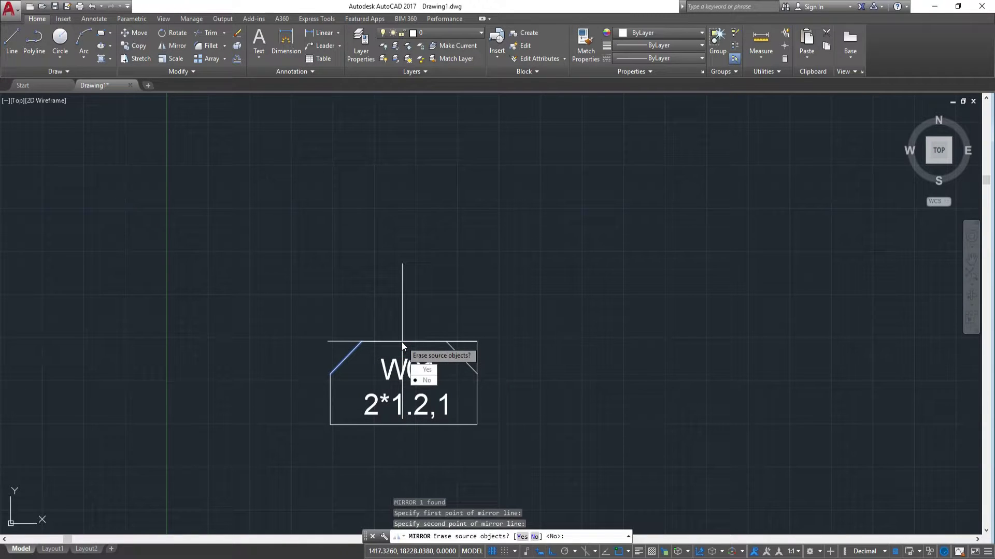
key(Return)
scroll(530, 341, up, 2)
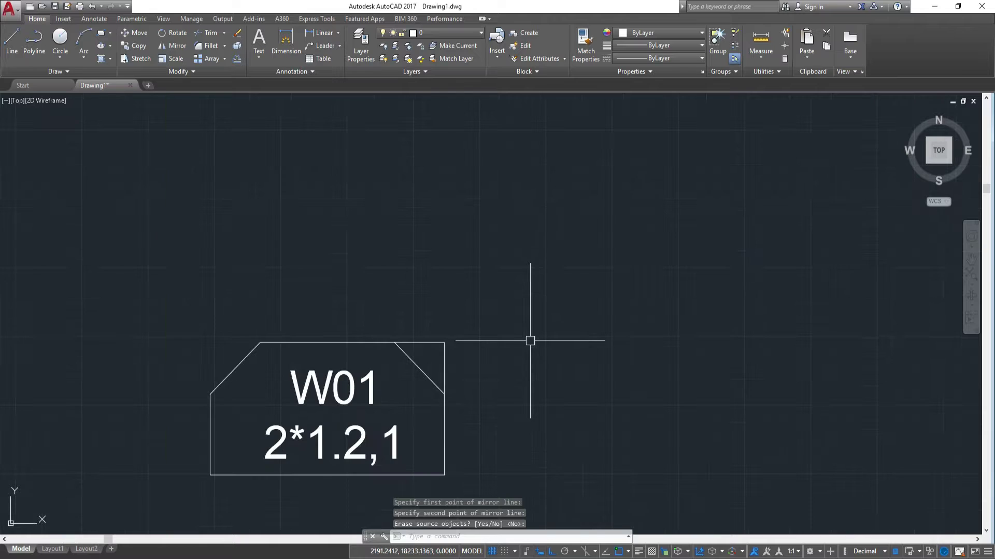
text(tr)
Erase the short stray segment beside the W01 tag
key(Return)
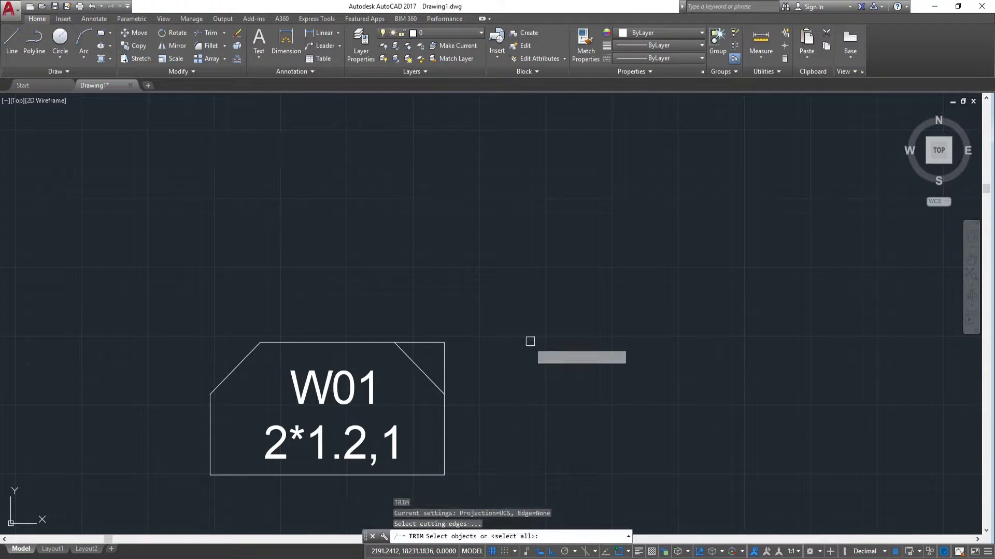
key(Return)
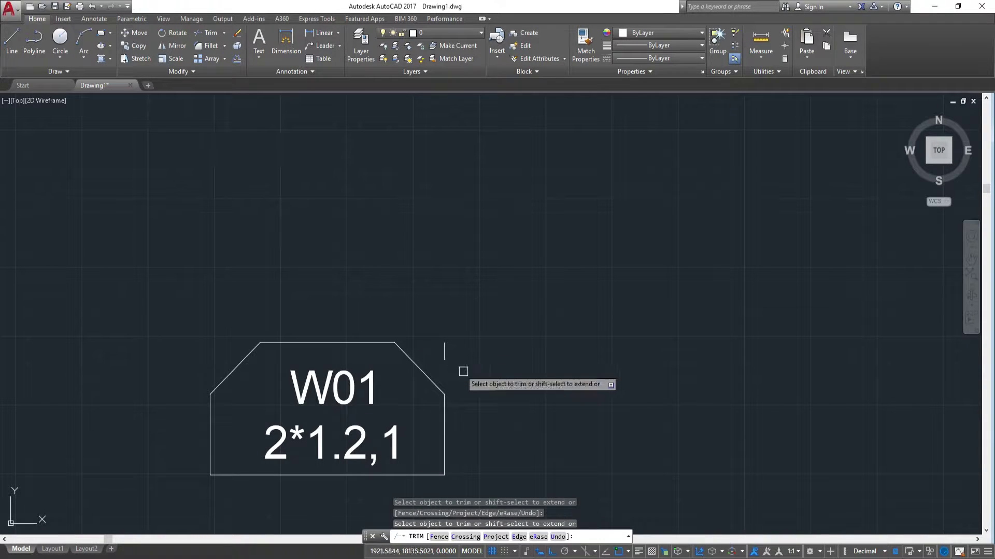
key(Escape)
click(462, 372)
click(438, 326)
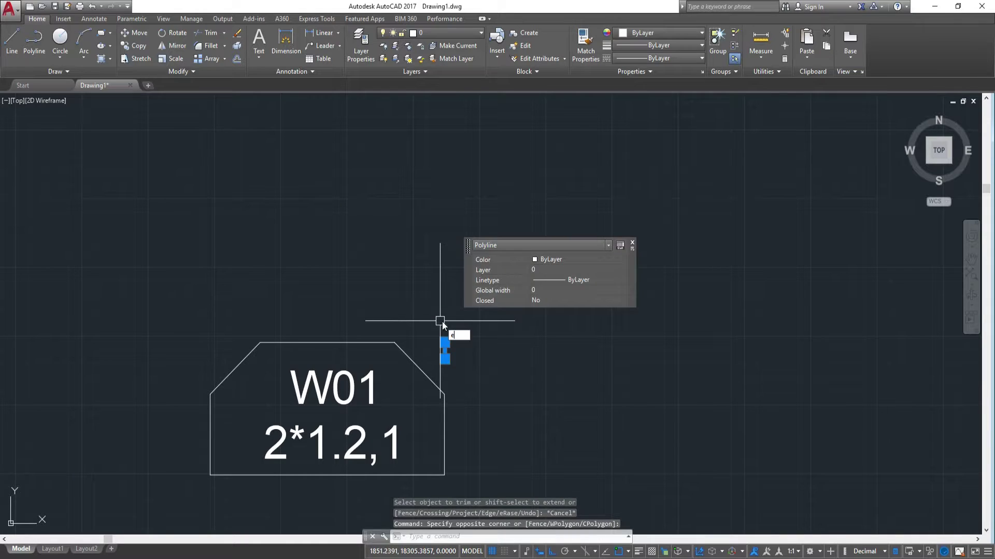
key(Return)
scroll(440, 377, down, 2)
scroll(433, 362, up, 1)
scroll(396, 341, down, 1)
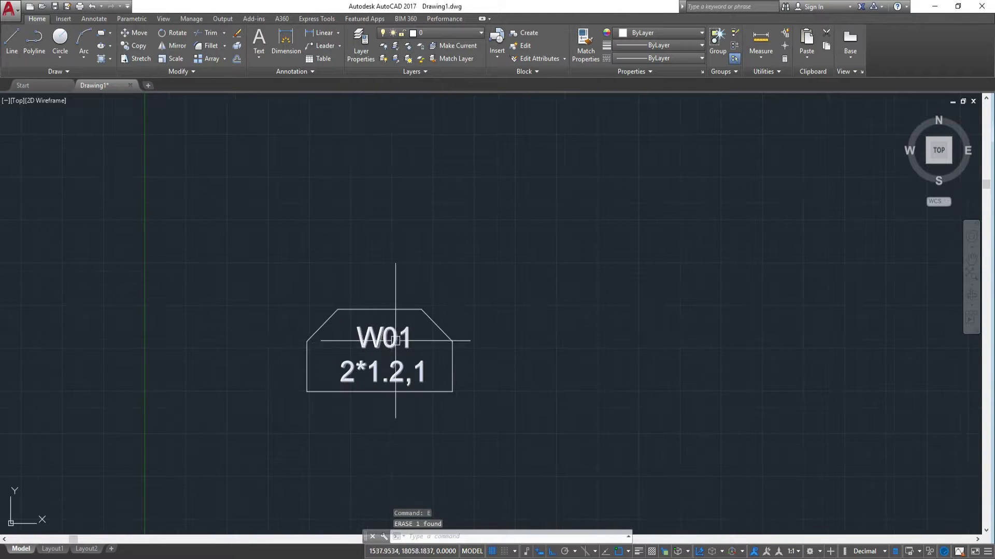
Join the top edge, diagonals and rectangle into one closed polyline
click(357, 309)
click(448, 336)
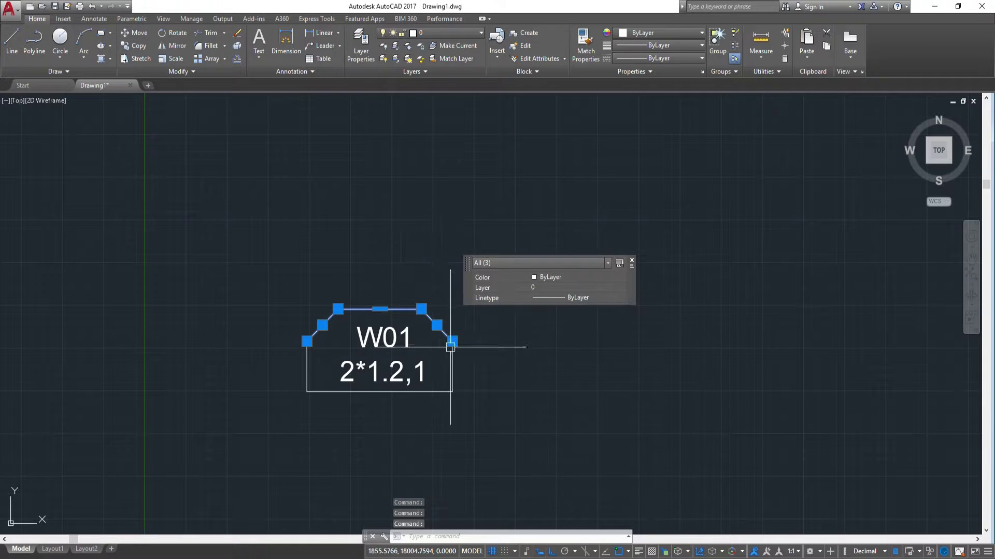
click(446, 395)
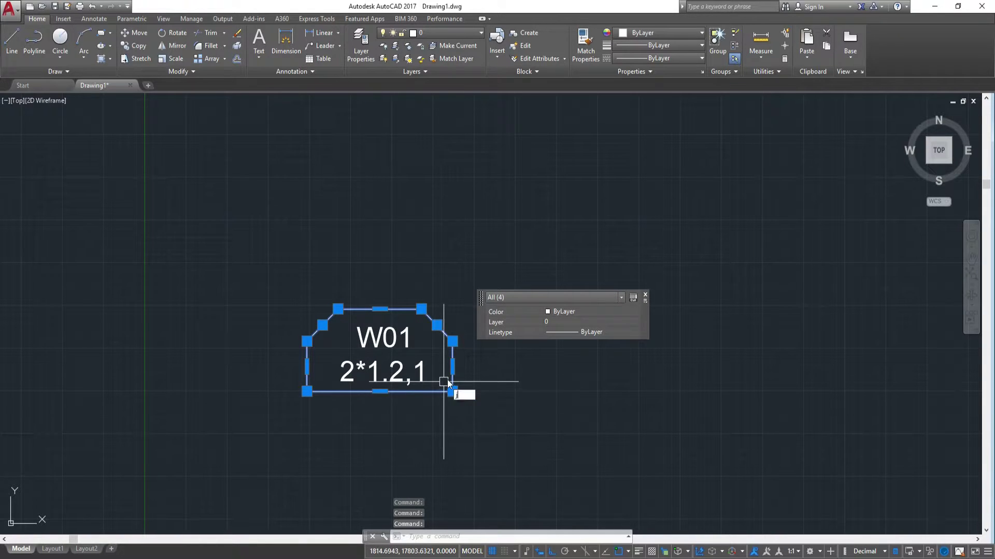
text(j)
key(Return)
scroll(458, 373, down, 3)
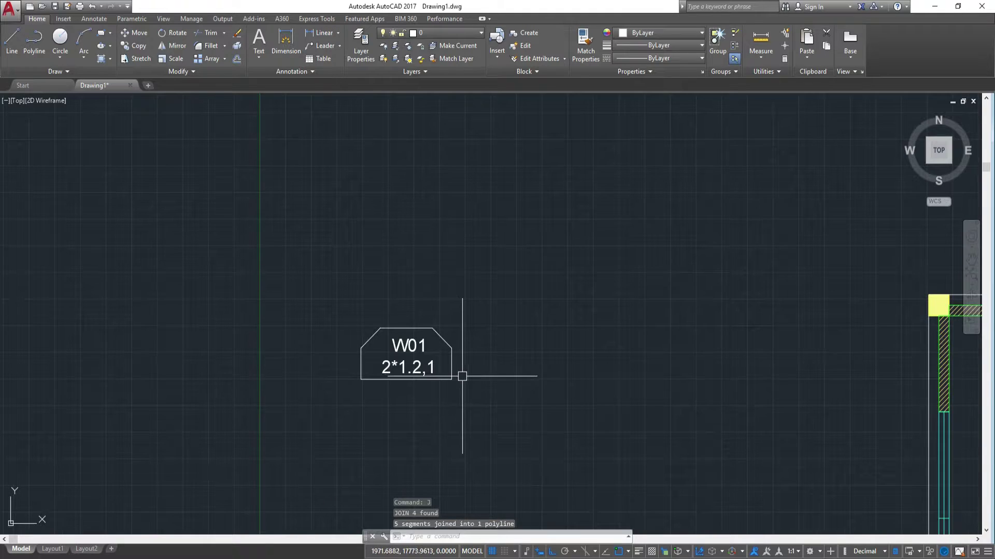
Window-select the W01 tag's bevelled outline and both text lines
middle_drag(477, 369, 409, 404)
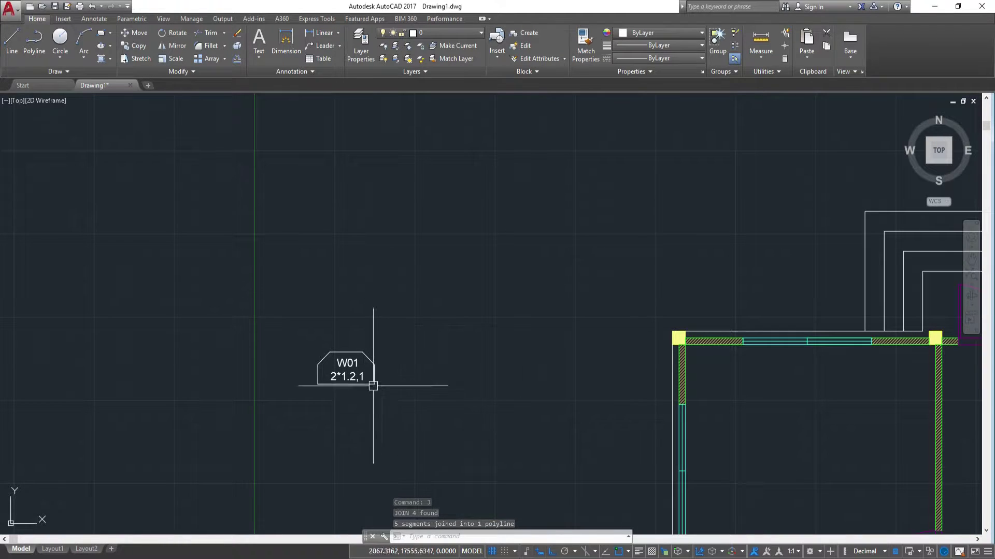
scroll(386, 373, up, 4)
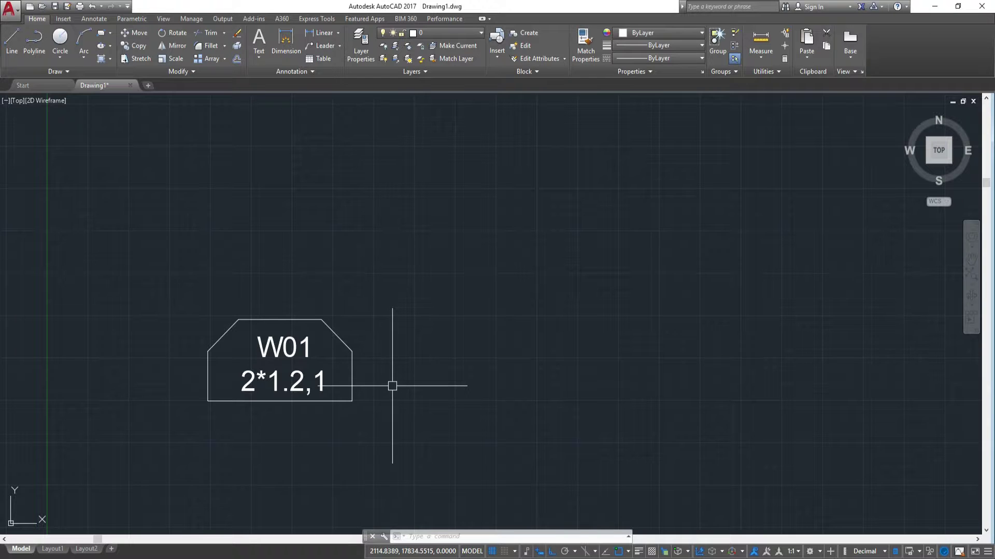
click(412, 447)
click(225, 288)
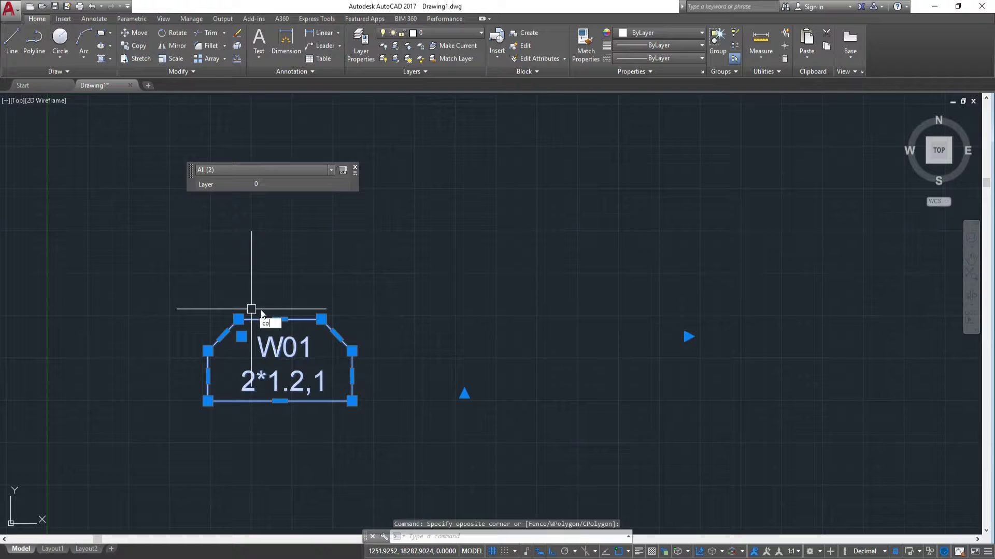
Copy the W01 tag to just below the top-wall window of the top-left room
key(Return)
click(280, 363)
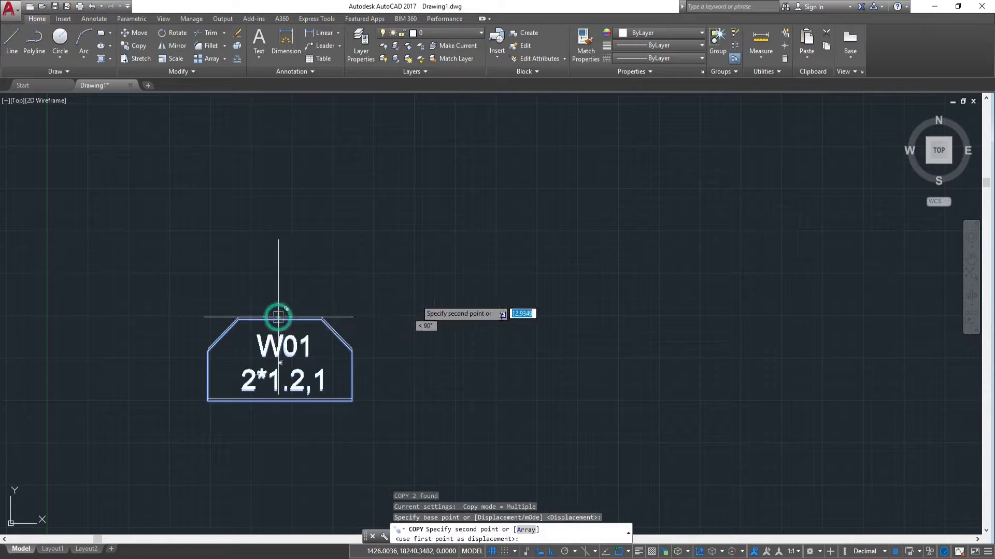
scroll(278, 317, down, 2)
middle_drag(499, 343, 181, 333)
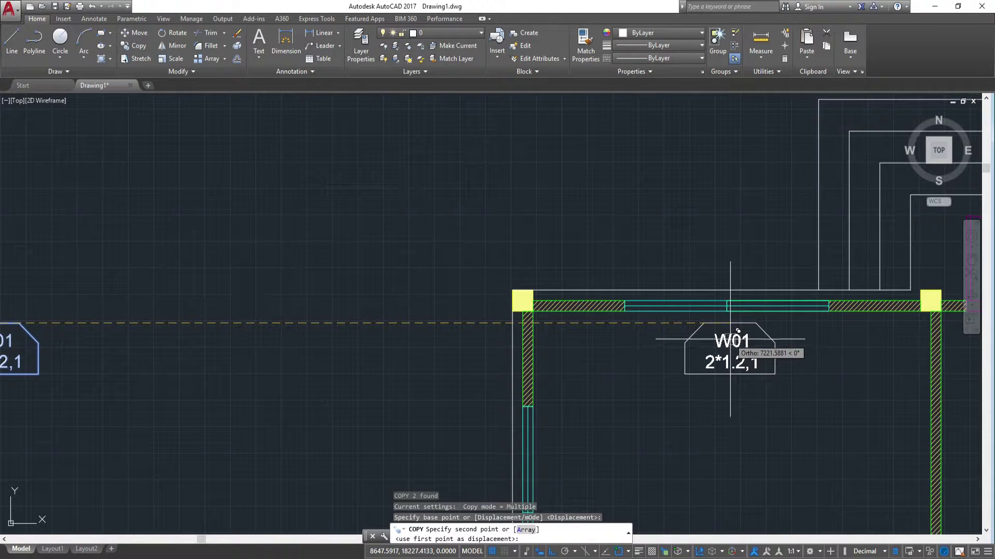
scroll(731, 332, up, 4)
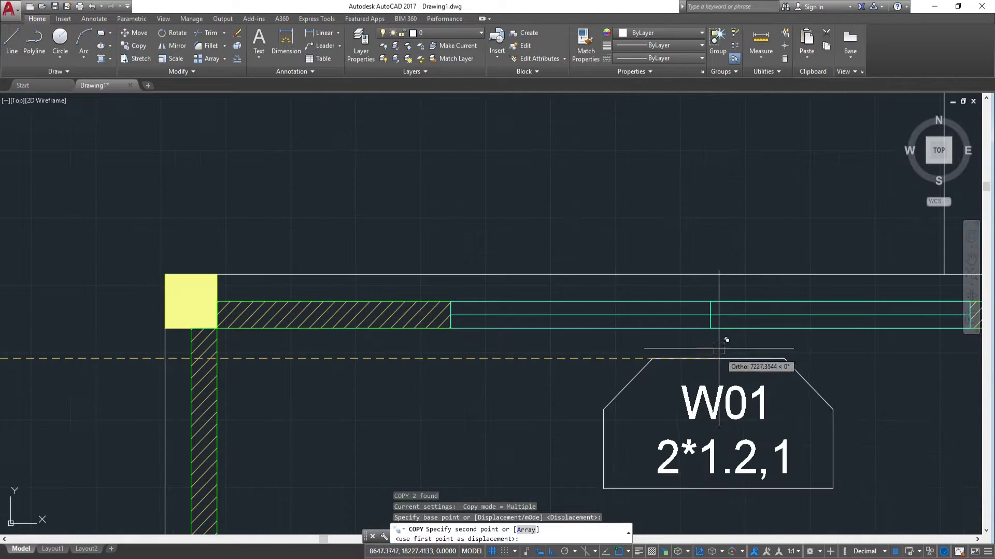
click(711, 285)
key(Escape)
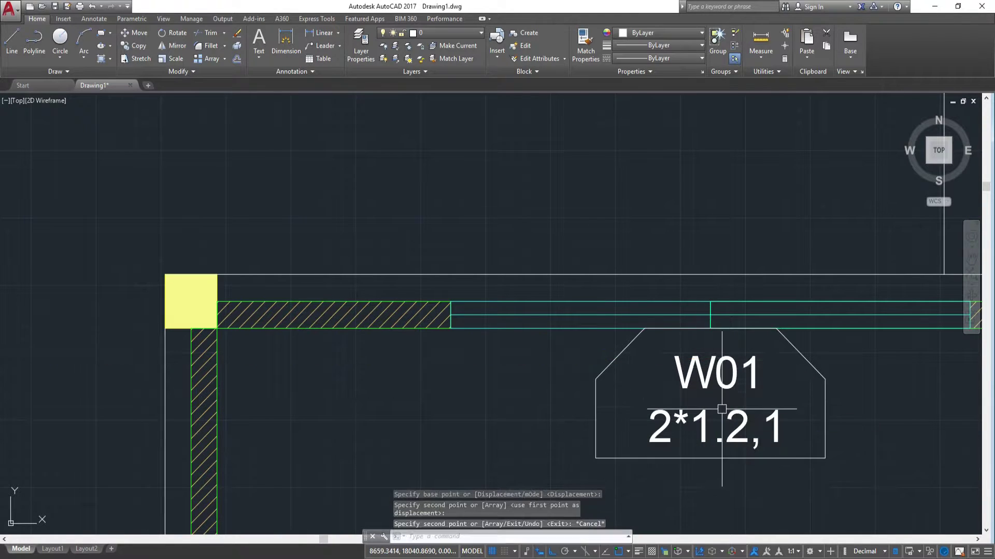
Select the new W01 copy and begin moving it to adjust its position
click(572, 258)
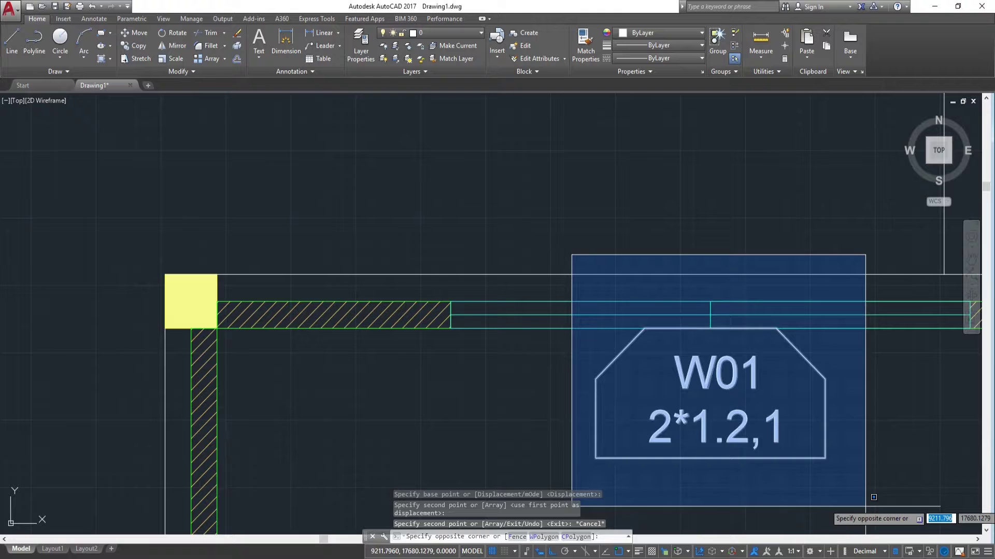
click(869, 485)
key(Return)
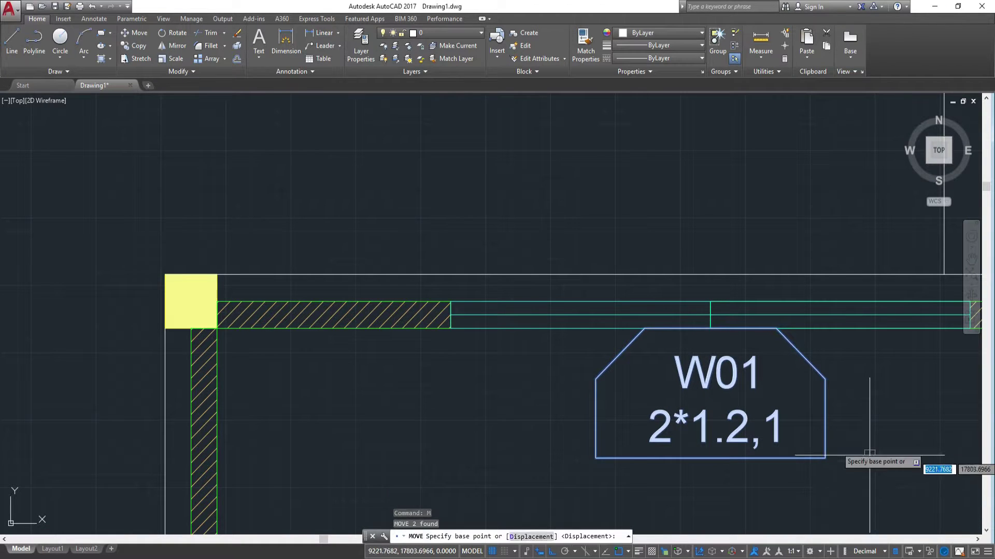
click(870, 389)
scroll(888, 428, down, 2)
scroll(767, 313, down, 4)
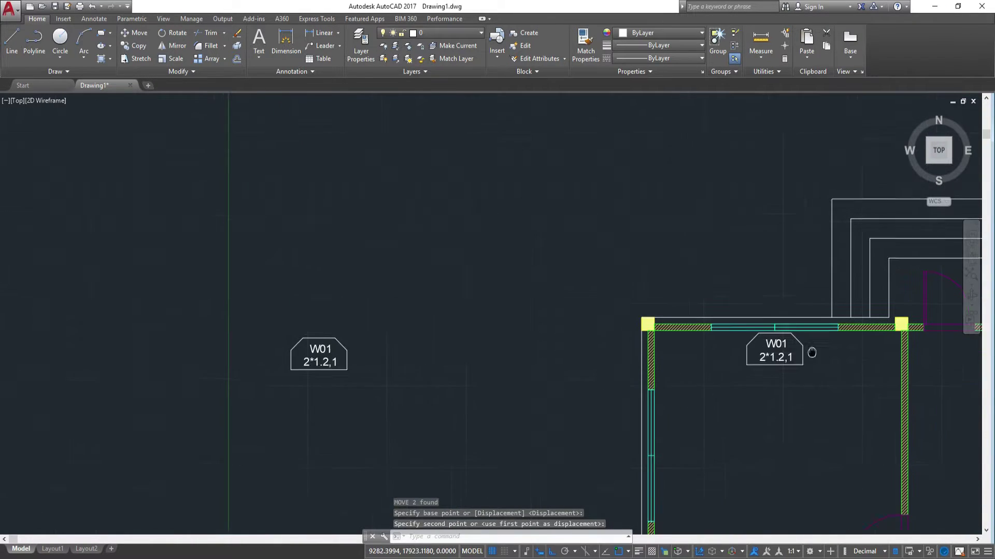
middle_drag(767, 313, 705, 178)
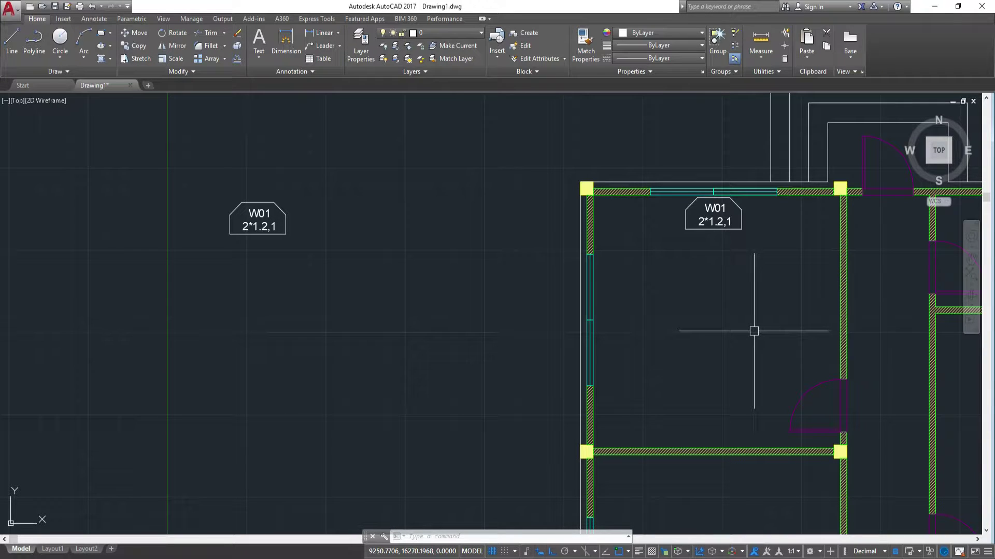
Copy the original W01 tag to the left-wall window with Ortho off
drag(200, 169, 349, 270)
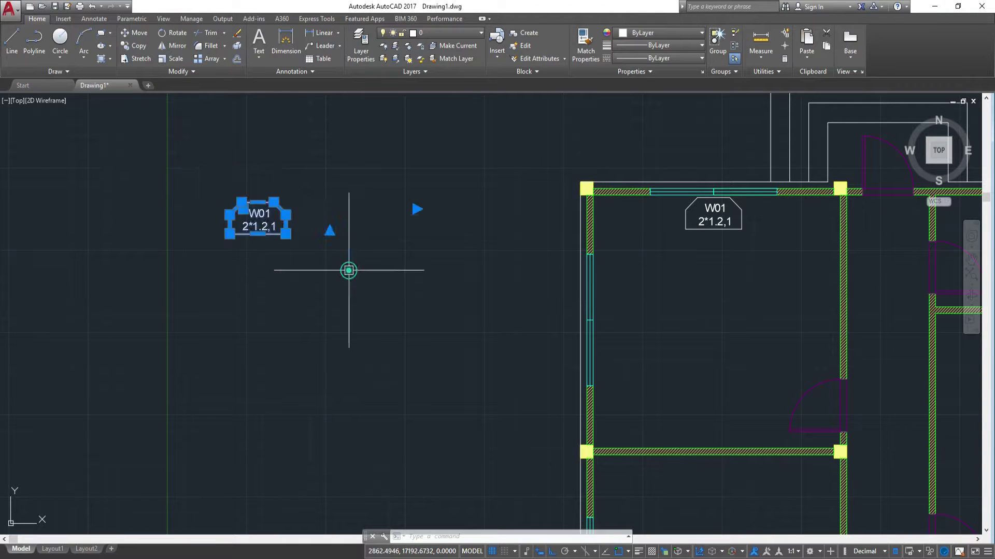
text(co)
key(Return)
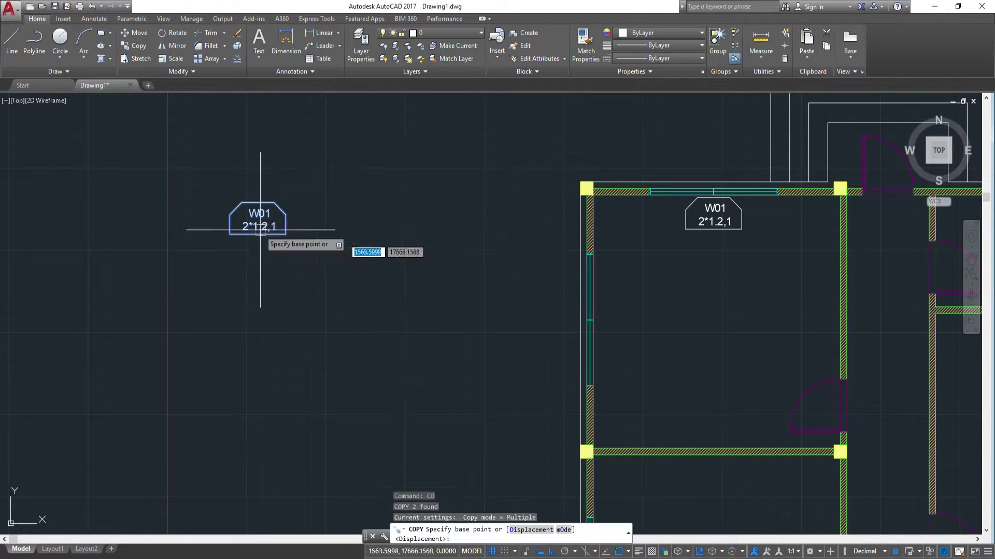
click(230, 224)
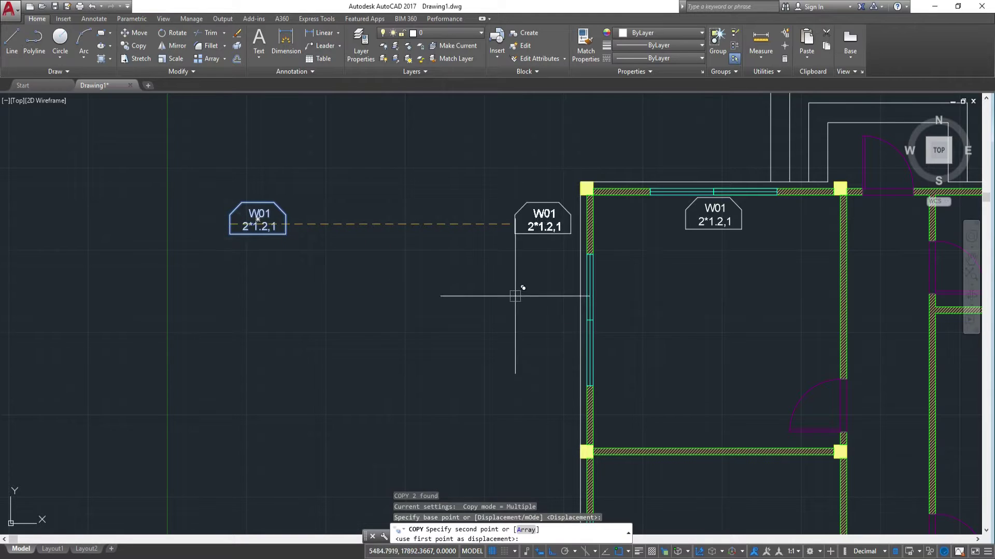
key(F8)
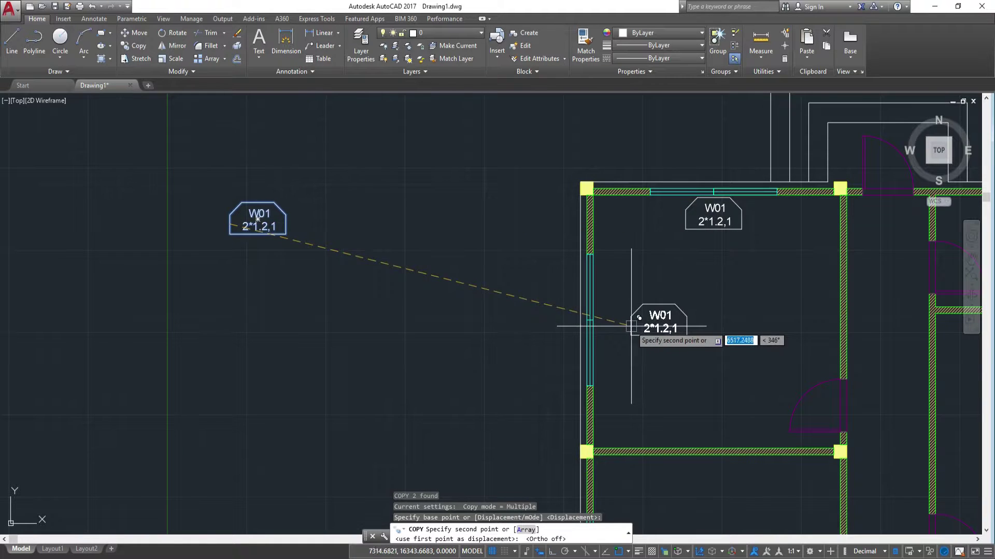
scroll(611, 328, up, 4)
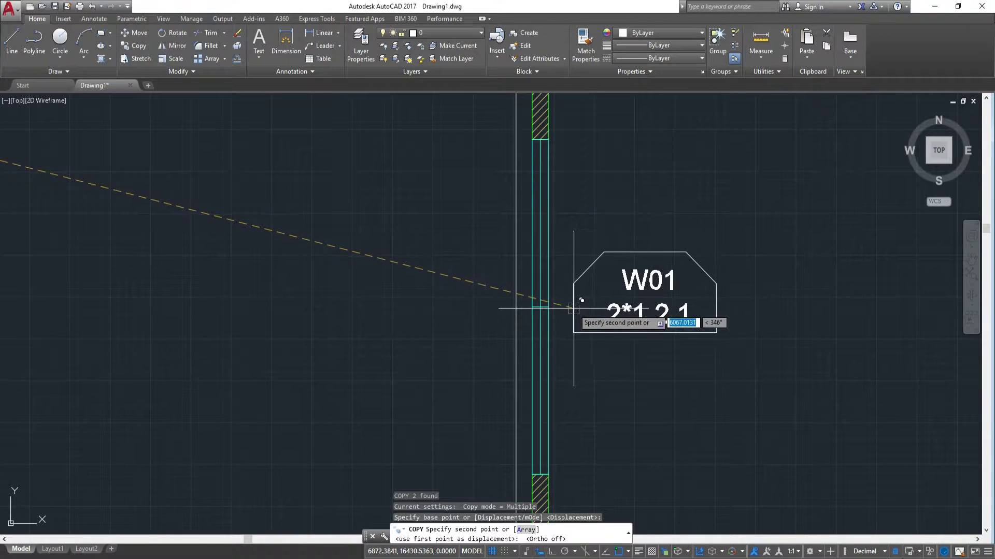
click(547, 307)
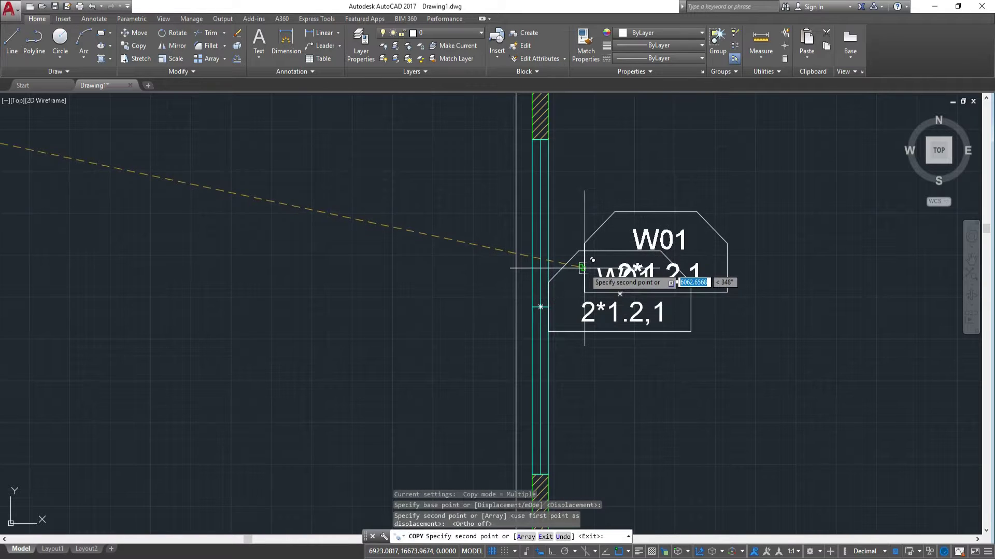
key(Escape)
Move the new W01 tag horizontally with Ortho on so it sits just inside the left wall
click(483, 242)
click(804, 379)
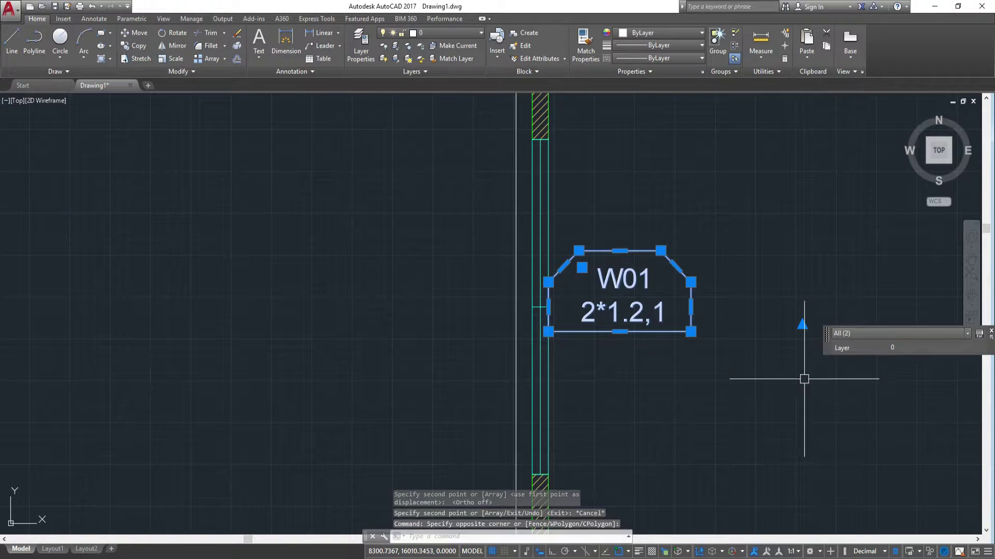
text(m)
key(Return)
click(738, 307)
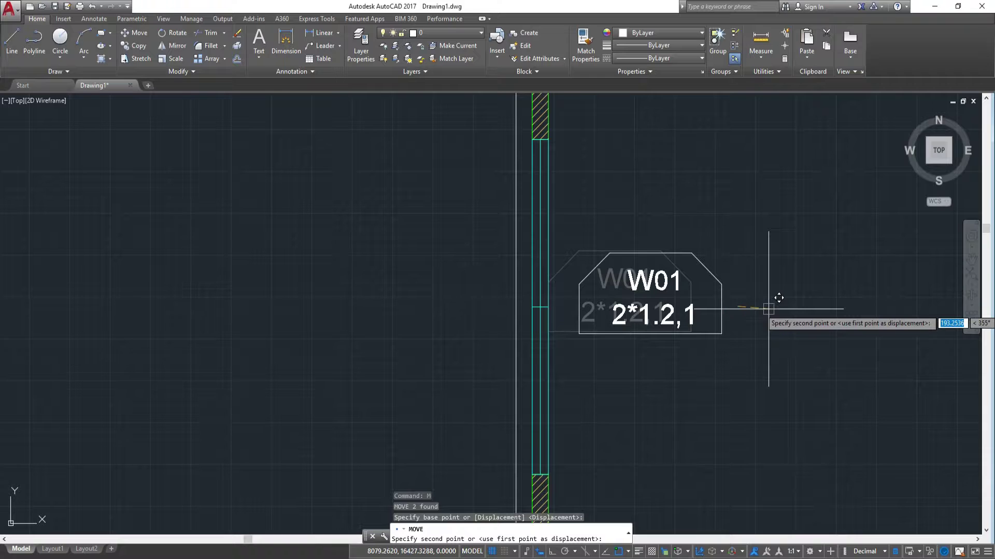
key(F8)
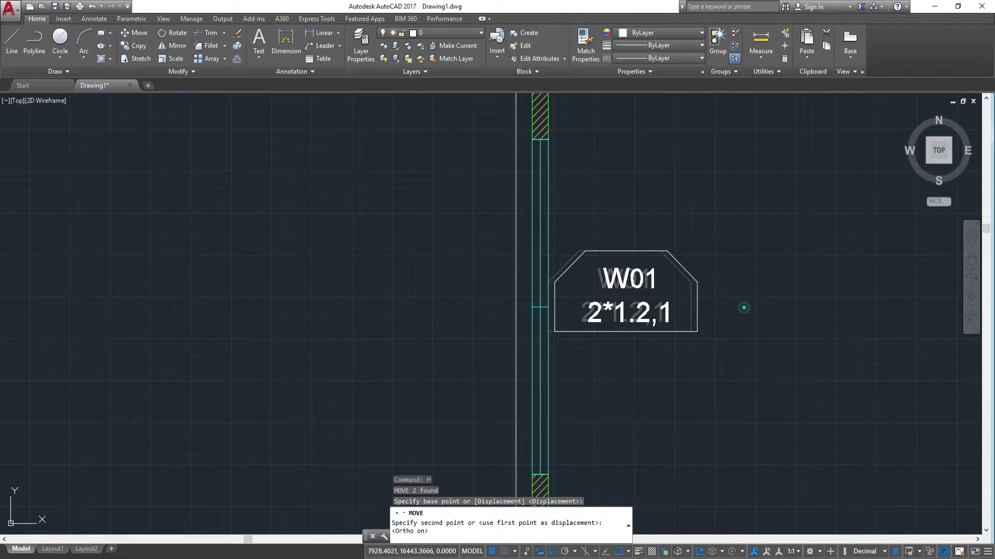
scroll(744, 307, down, 2)
scroll(769, 355, down, 3)
scroll(645, 309, down, 1)
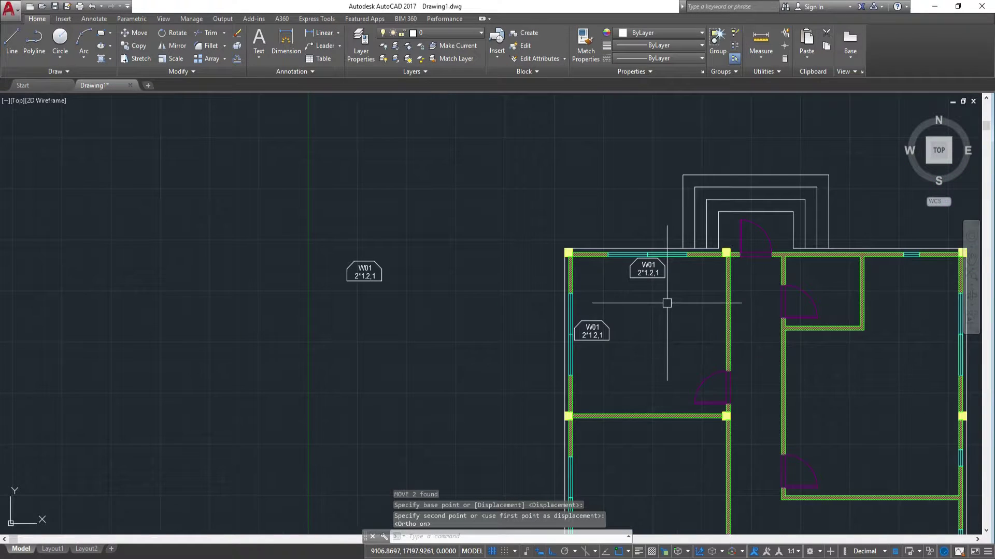
scroll(674, 269, down, 2)
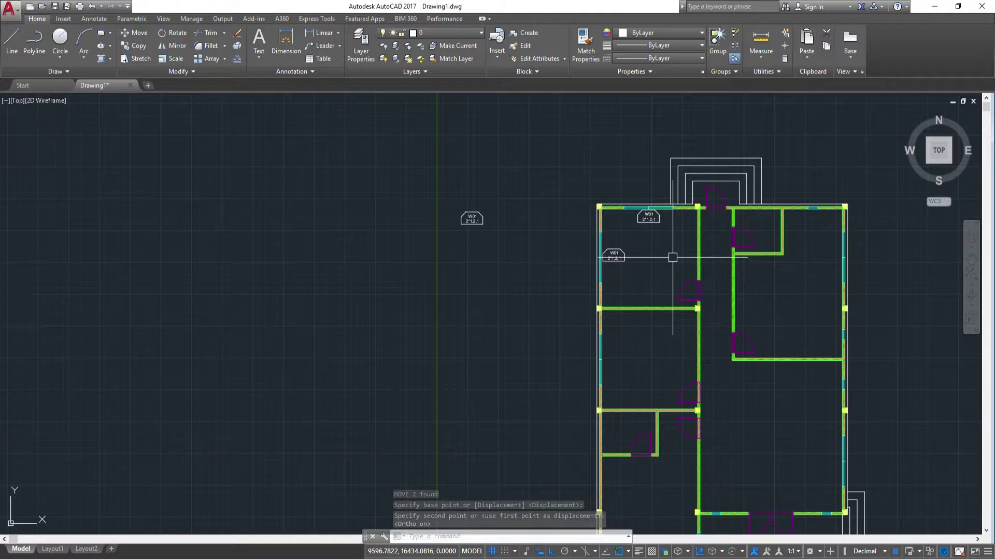
middle_drag(672, 273, 696, 329)
scroll(694, 332, up, 2)
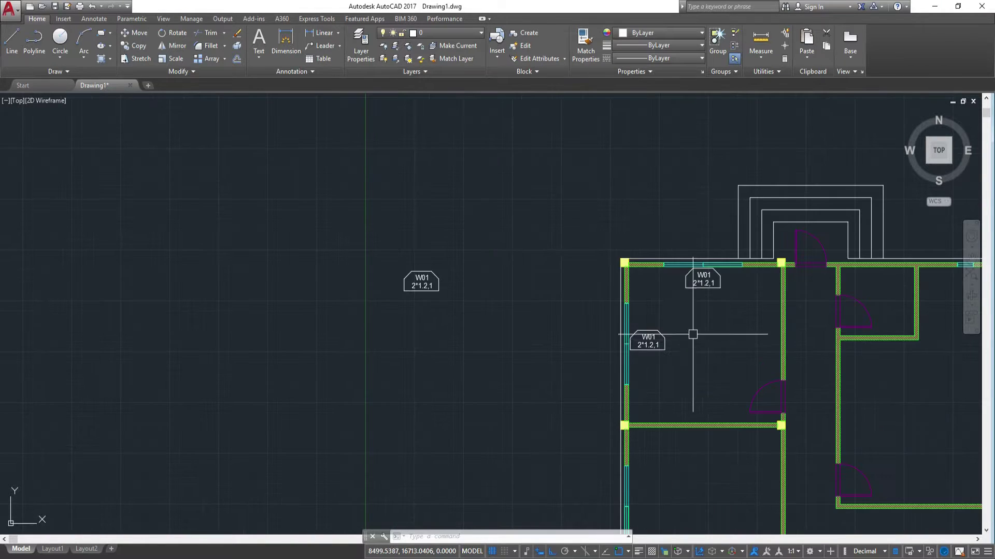
scroll(678, 347, up, 4)
click(459, 280)
Copy the W01 tag (CO) down beside the lower window on the left exterior wall
click(770, 407)
text(co)
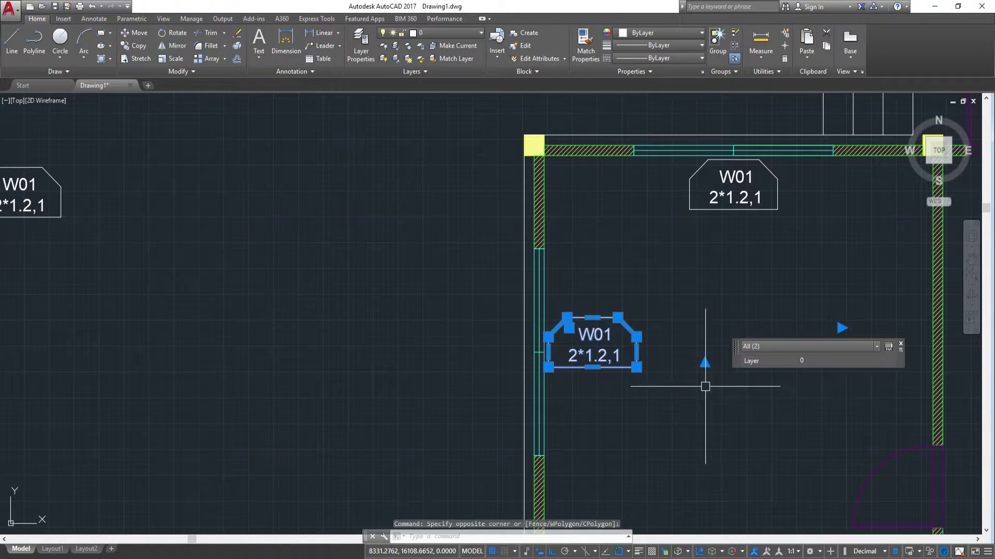
key(Return)
click(706, 375)
scroll(591, 310, up, 2)
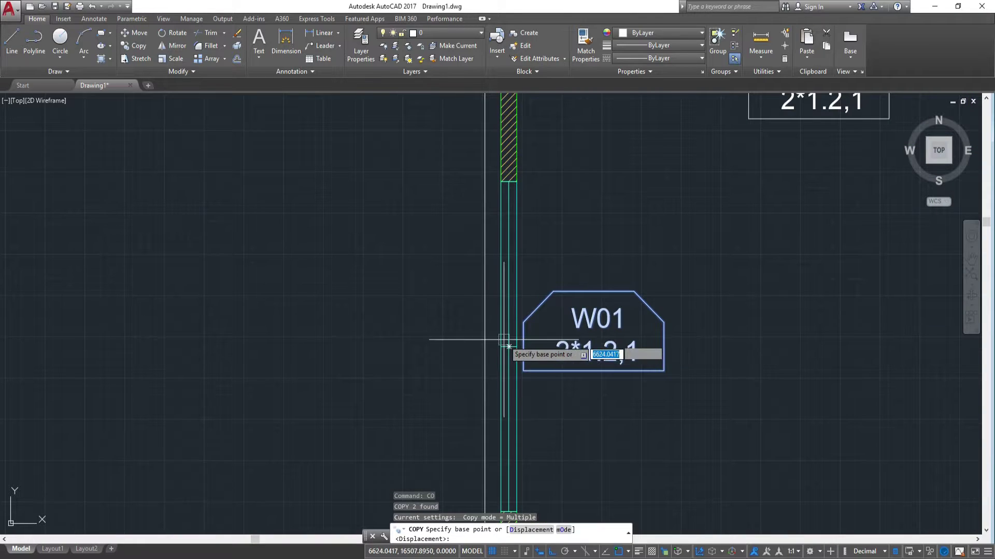
scroll(514, 347, down, 3)
scroll(514, 347, down, 2)
scroll(556, 329, up, 3)
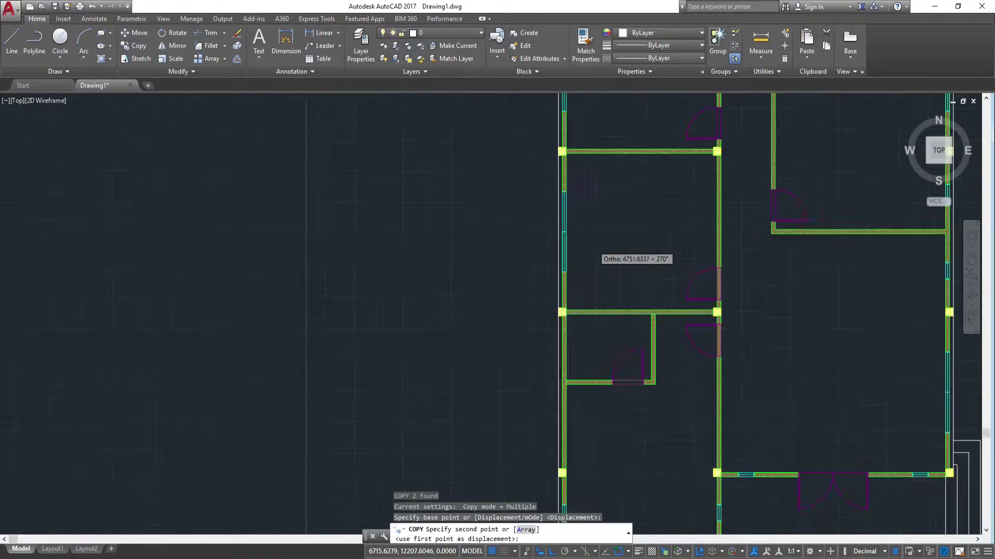
scroll(518, 259, up, 3)
scroll(476, 208, up, 2)
click(475, 219)
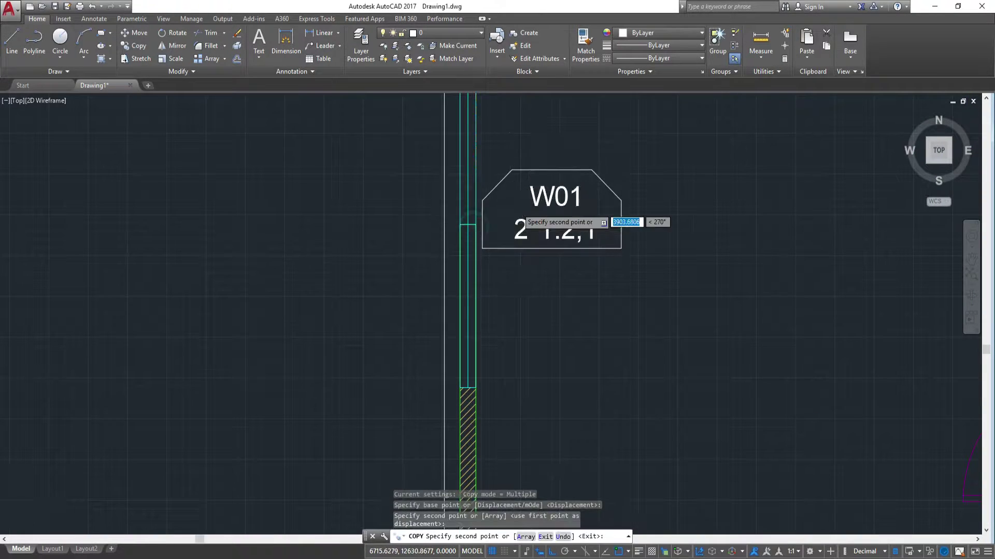
scroll(570, 259, down, 5)
middle_drag(768, 324, 662, 218)
scroll(662, 219, down, 4)
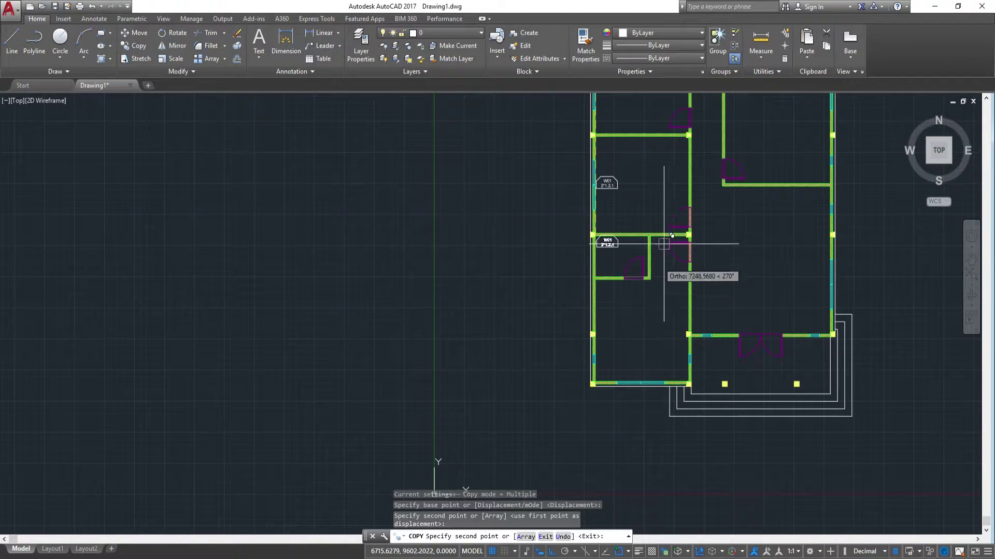
key(Escape)
scroll(568, 176, up, 2)
click(540, 143)
Copy the top-wall W01 tag down to the window in the lower horizontal wall
click(626, 237)
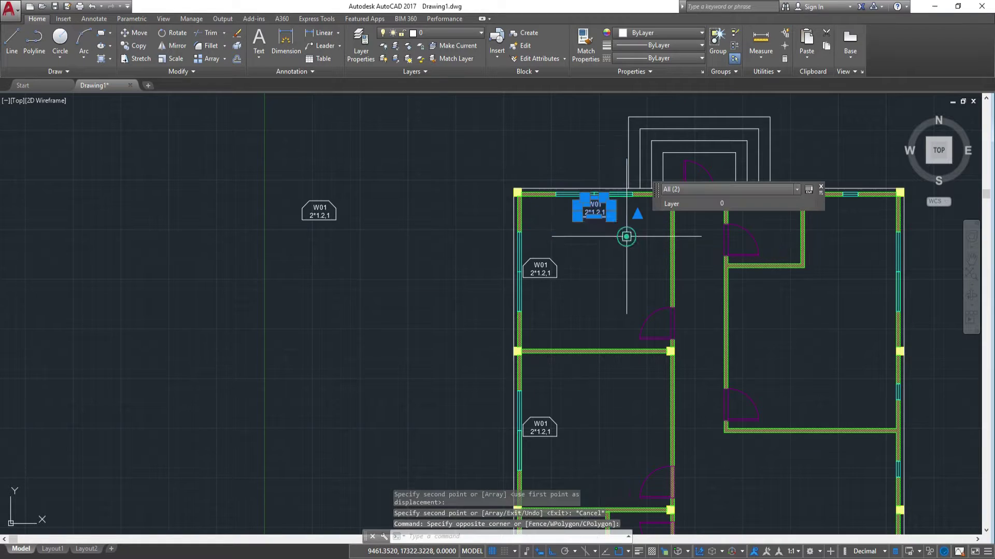
text(co)
key(Return)
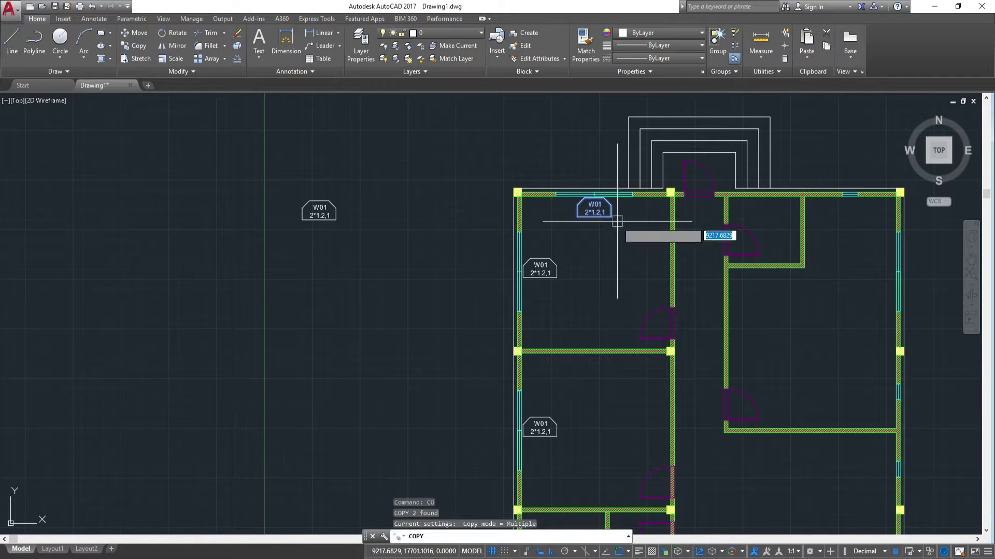
scroll(617, 222, up, 5)
click(537, 151)
scroll(538, 151, down, 5)
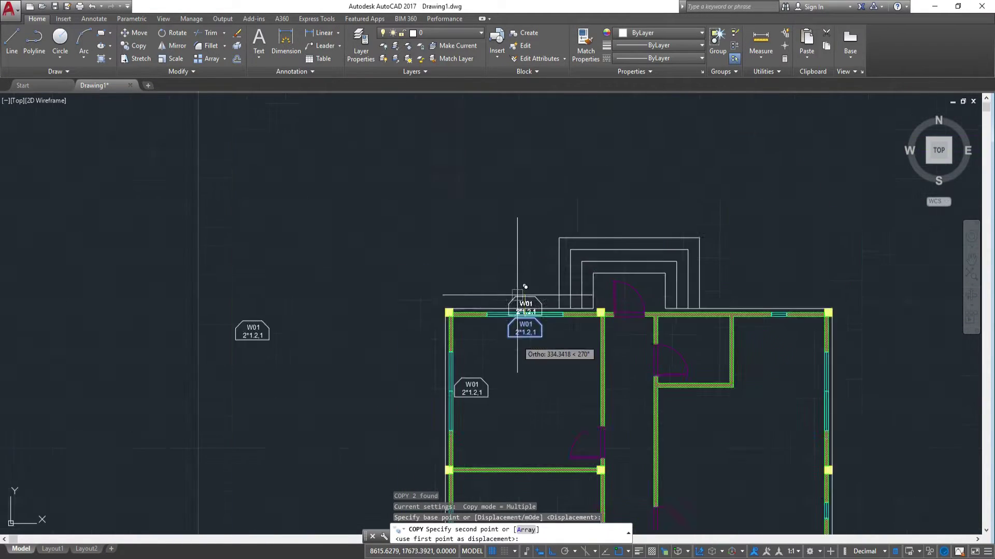
middle_drag(467, 259, 698, 288)
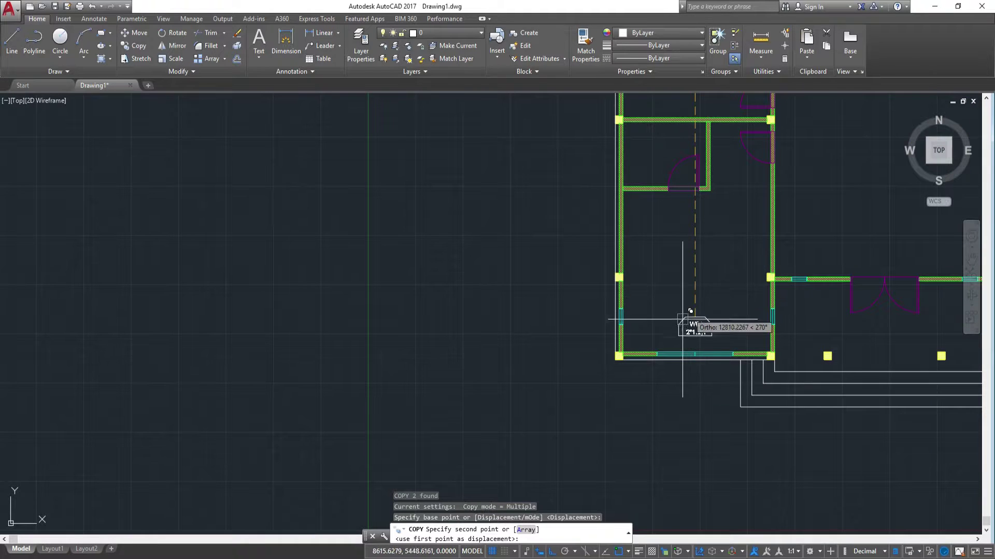
click(699, 326)
scroll(710, 346, up, 5)
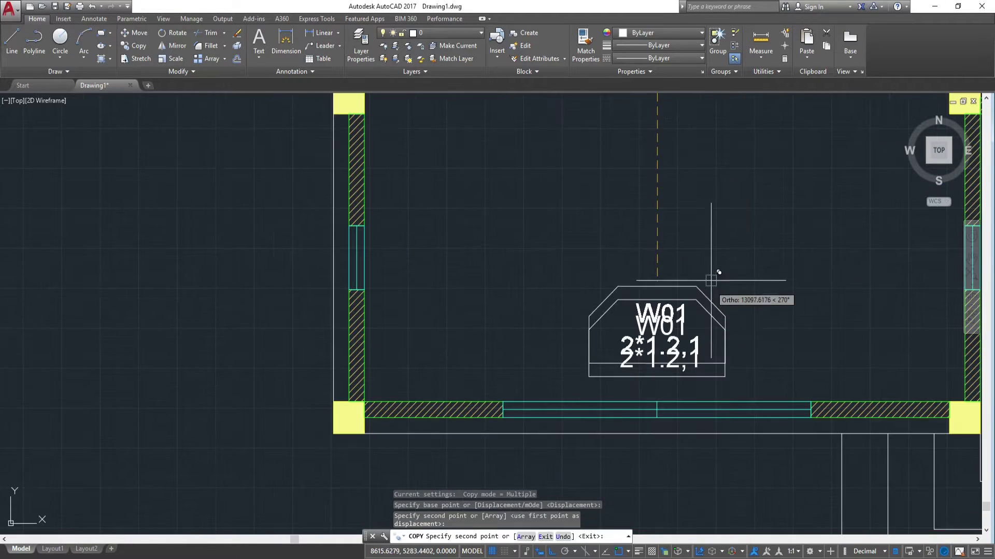
key(Escape)
Nudge the new W01 copy slightly down so it sits just above the bottom-wall window
click(809, 388)
click(567, 244)
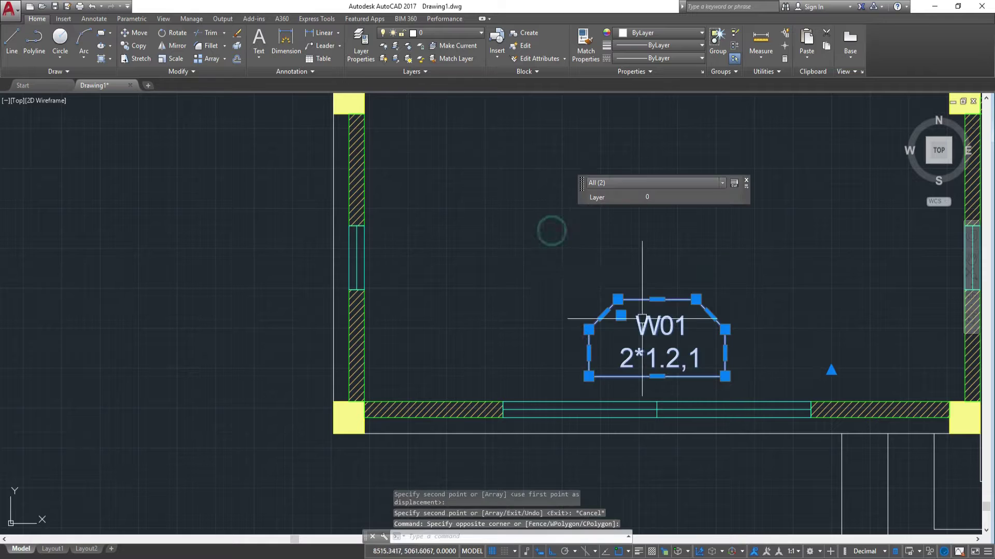
key(Return)
click(655, 241)
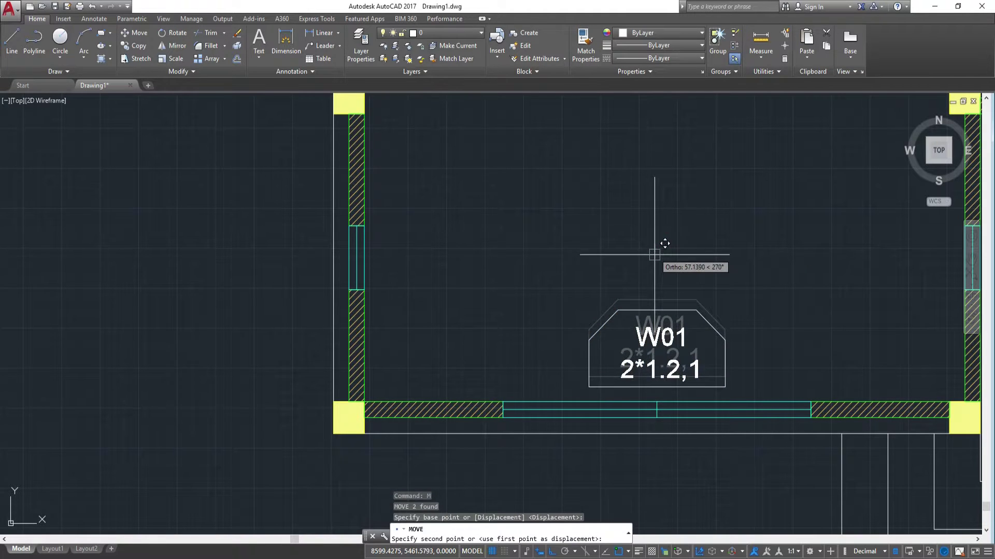
click(654, 259)
scroll(582, 275, down, 5)
scroll(591, 259, down, 3)
scroll(602, 249, up, 3)
middle_drag(601, 249, 684, 328)
middle_drag(327, 203, 386, 277)
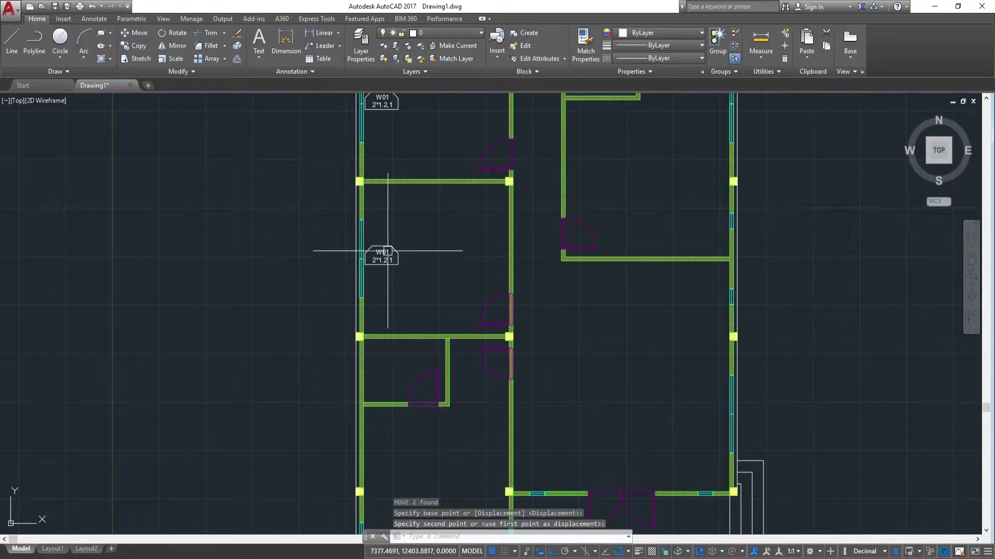
click(355, 239)
click(428, 282)
Copy the left-wall W01 tag to the right-wall window with Ortho off
scroll(459, 274, up, 4)
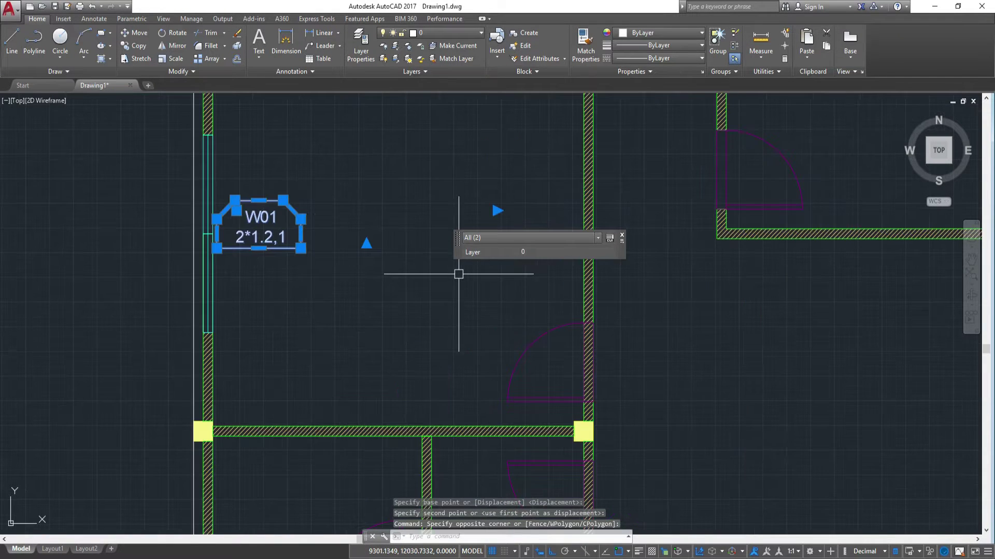
text(M)
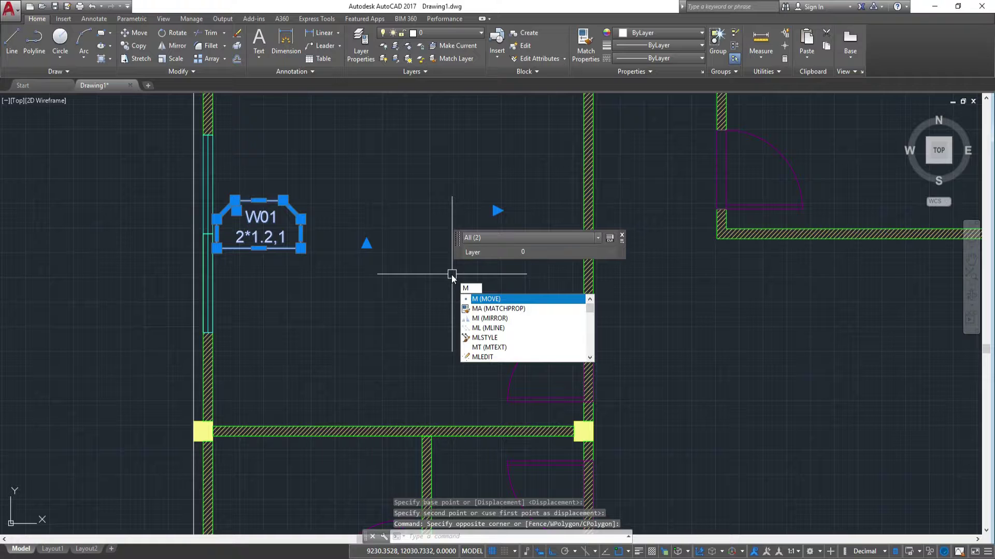
key(BackSpace)
text(CO)
key(Return)
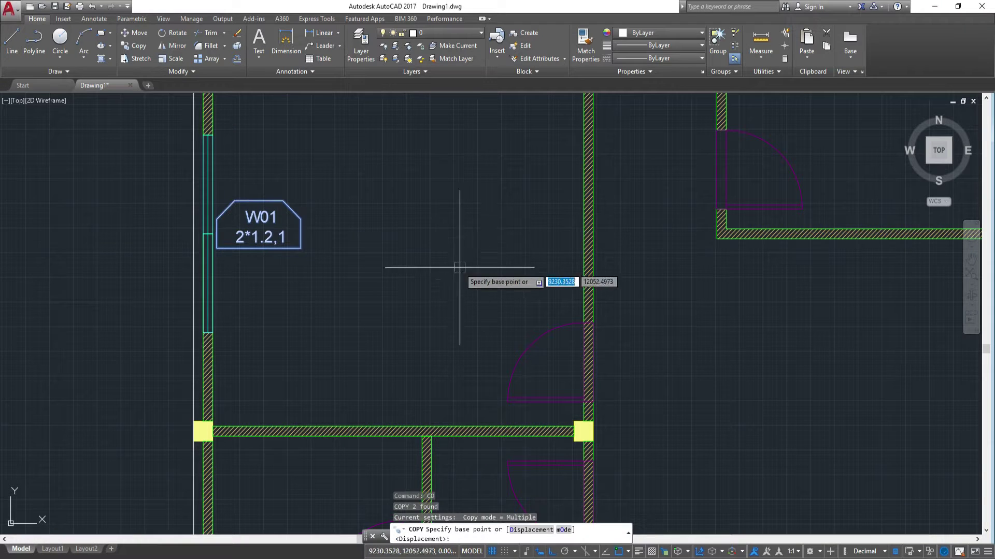
scroll(222, 222, up, 4)
scroll(396, 382, down, 3)
click(569, 428)
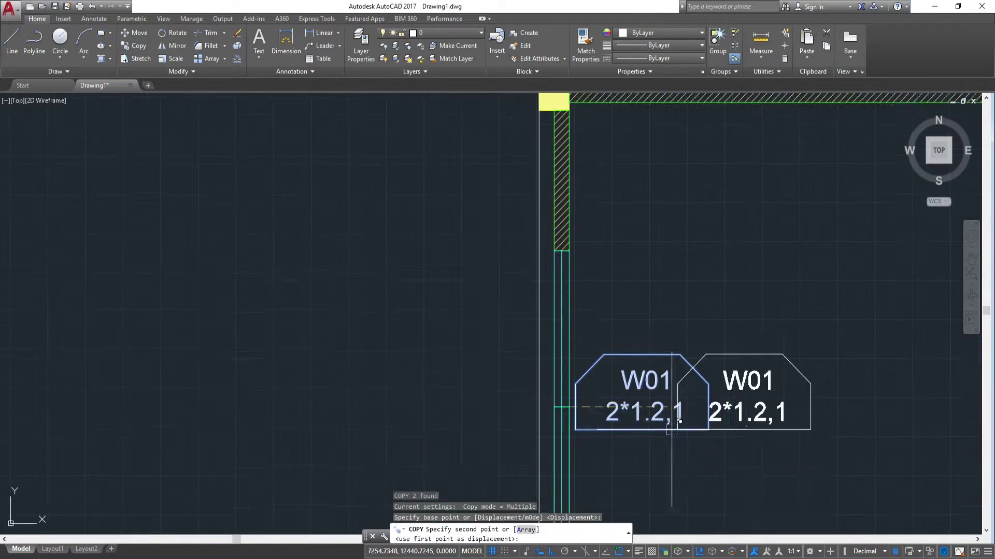
scroll(671, 422, down, 5)
key(F8)
middle_drag(886, 260, 697, 266)
scroll(769, 358, down, 2)
scroll(798, 358, up, 4)
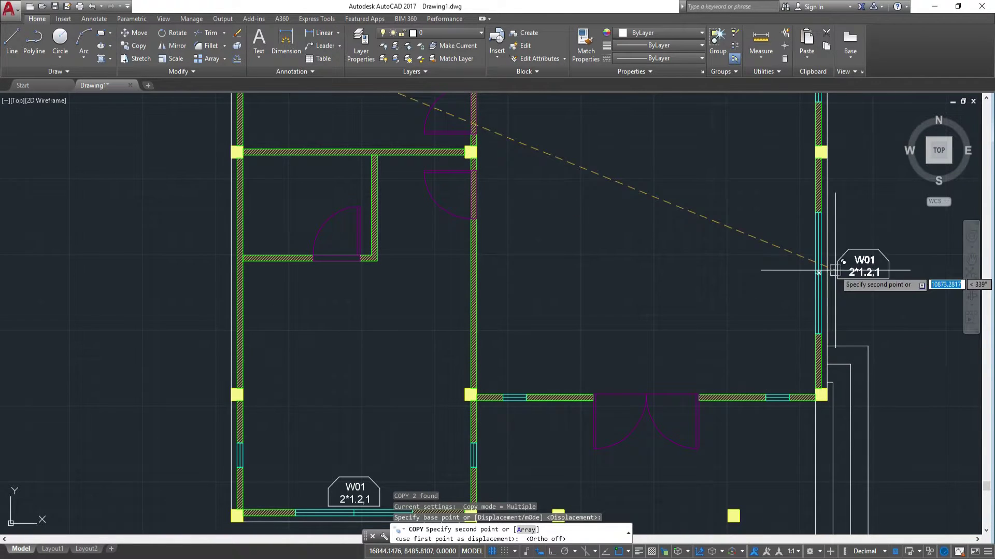
scroll(818, 273, up, 5)
key(Escape)
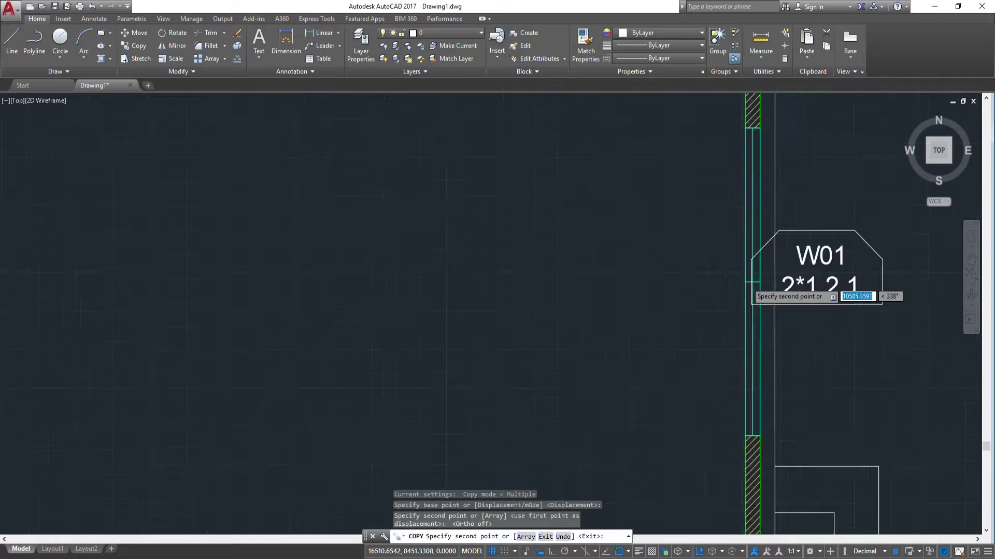
Move the copy left with Ortho on so it sits just inside the right wall
scroll(743, 280, down, 5)
click(717, 226)
click(840, 315)
text(m)
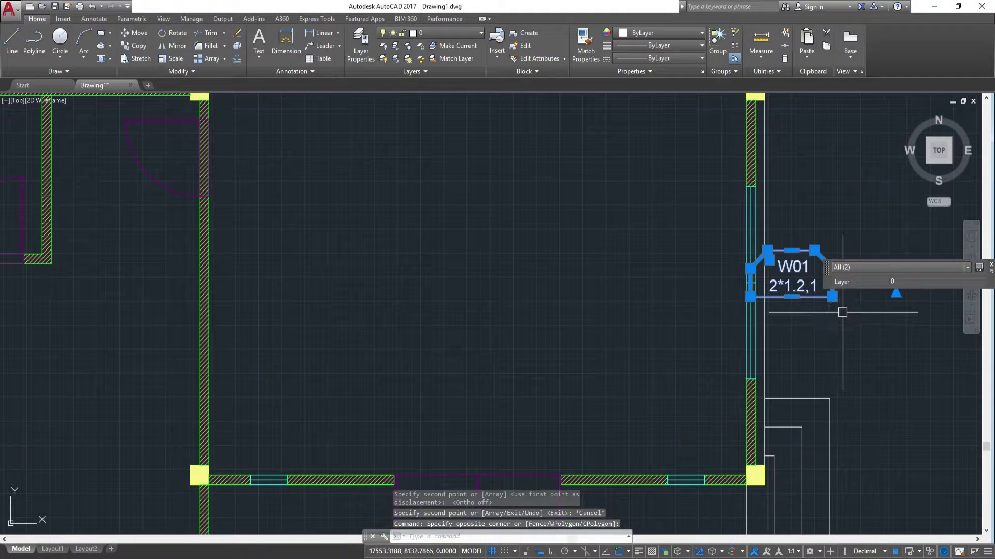
key(Return)
click(859, 283)
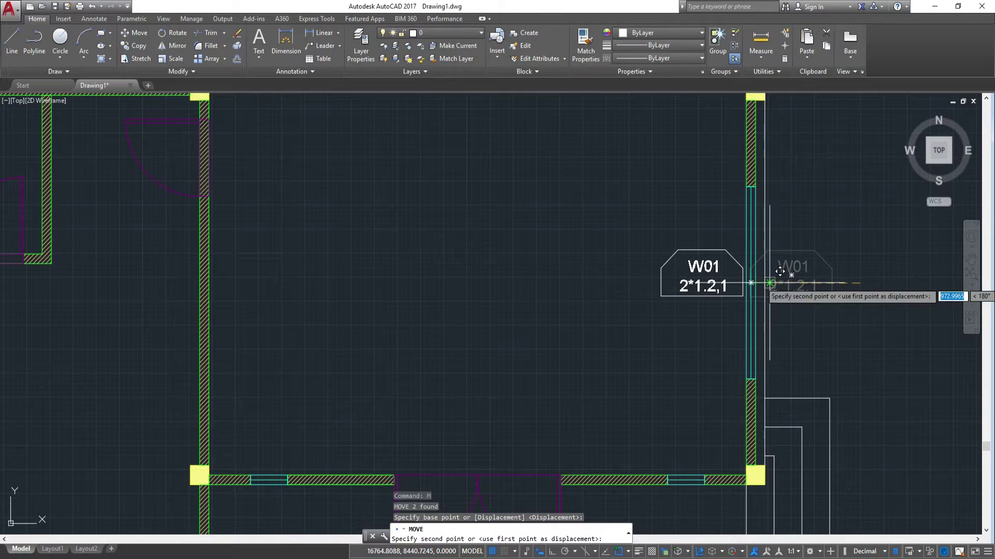
scroll(772, 283, up, 5)
scroll(764, 285, up, 3)
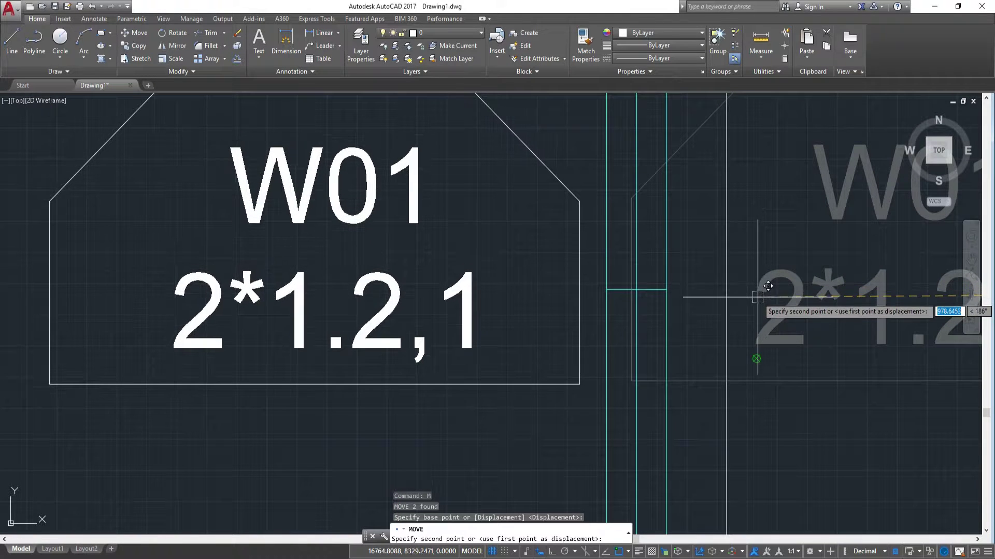
key(F8)
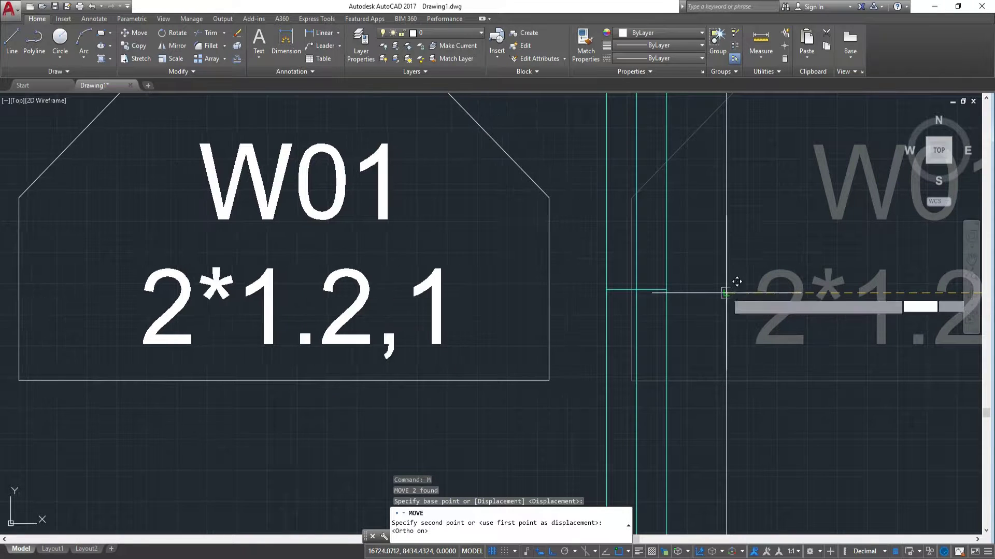
scroll(759, 288, down, 5)
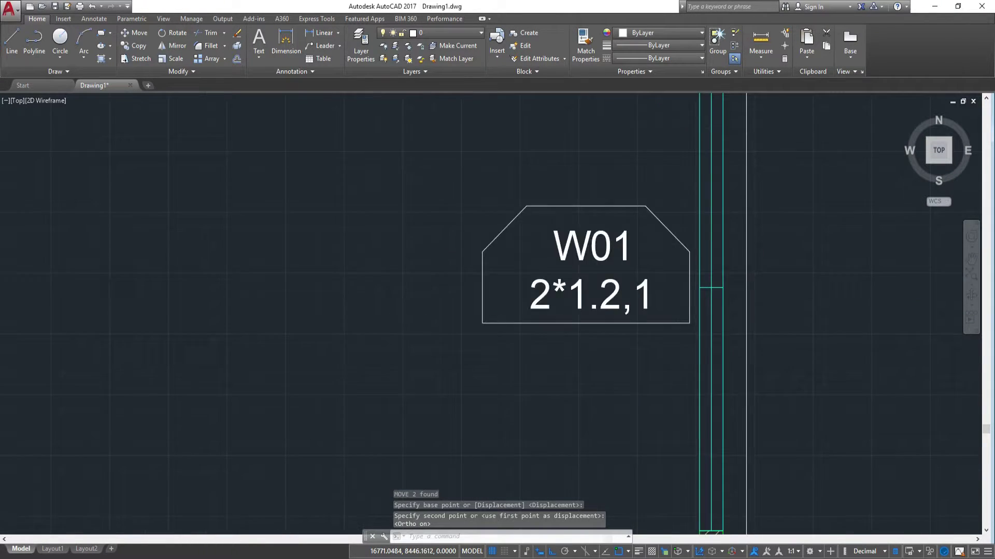
click(757, 287)
click(516, 202)
Copy the lower right-wall W01 tag up beside the upper right-wall window
click(776, 337)
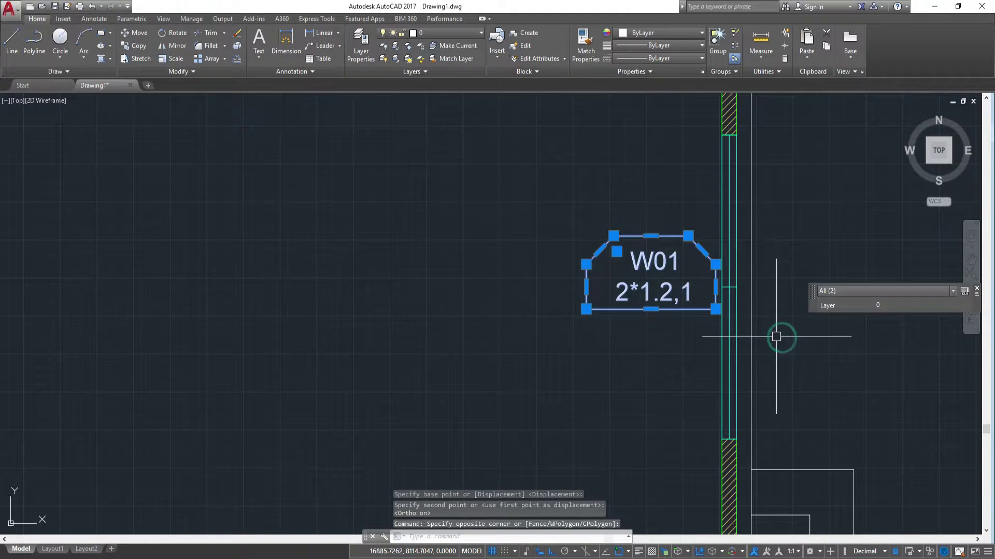
text(co)
key(Return)
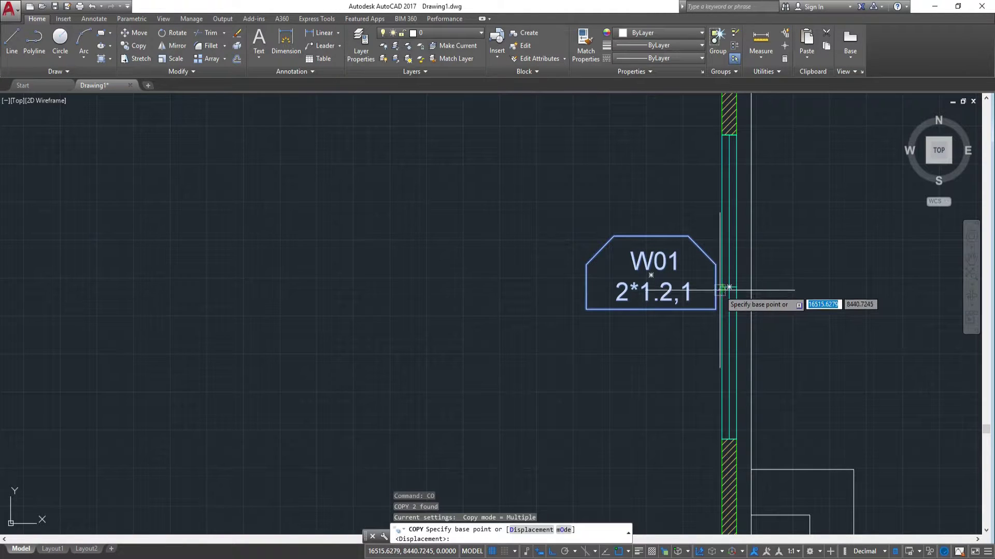
click(729, 287)
scroll(725, 147, down, 3)
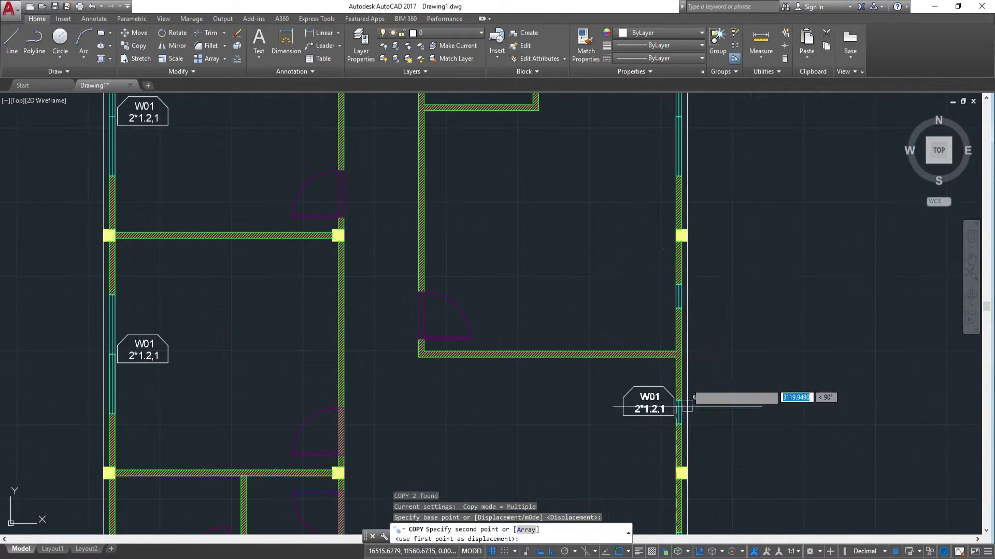
scroll(673, 334, up, 3)
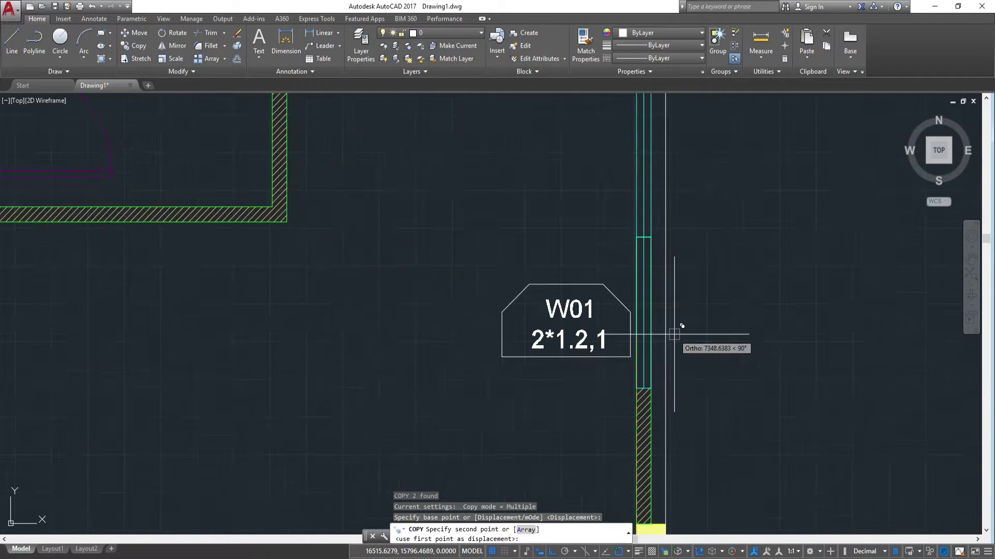
click(642, 236)
scroll(637, 237, down, 5)
key(Escape)
scroll(655, 259, down, 2)
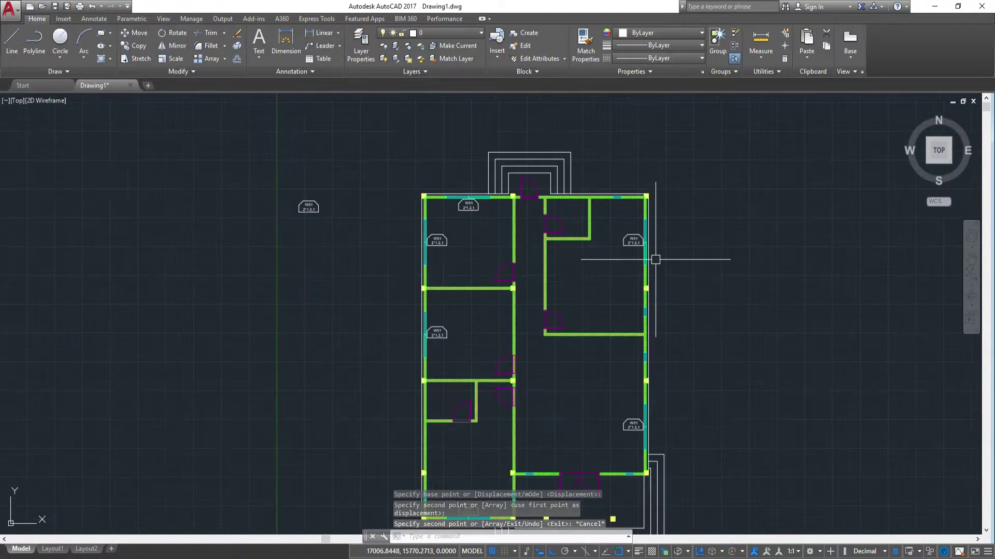
scroll(585, 272, up, 5)
scroll(580, 259, left, 3)
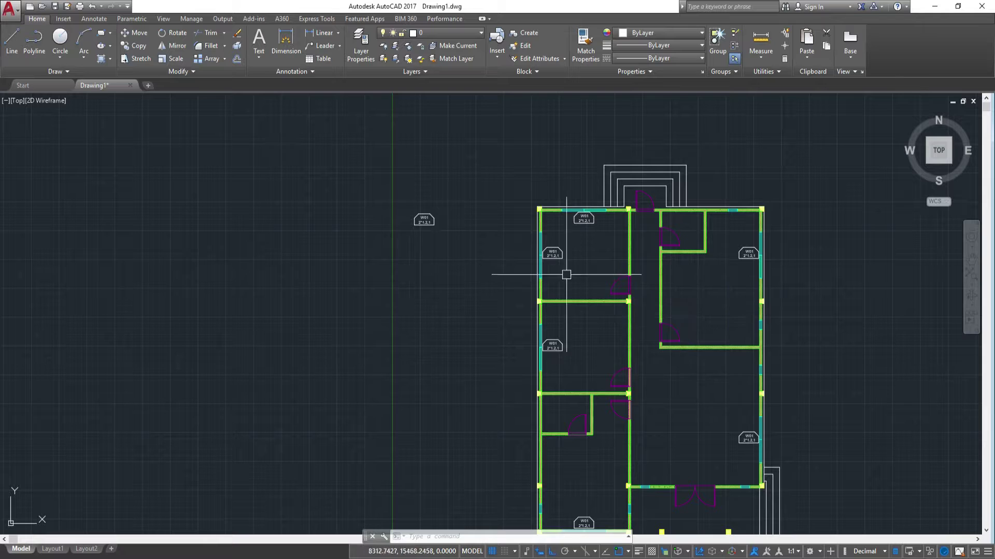
scroll(422, 213, up, 2)
scroll(437, 186, up, 4)
scroll(398, 211, up, 2)
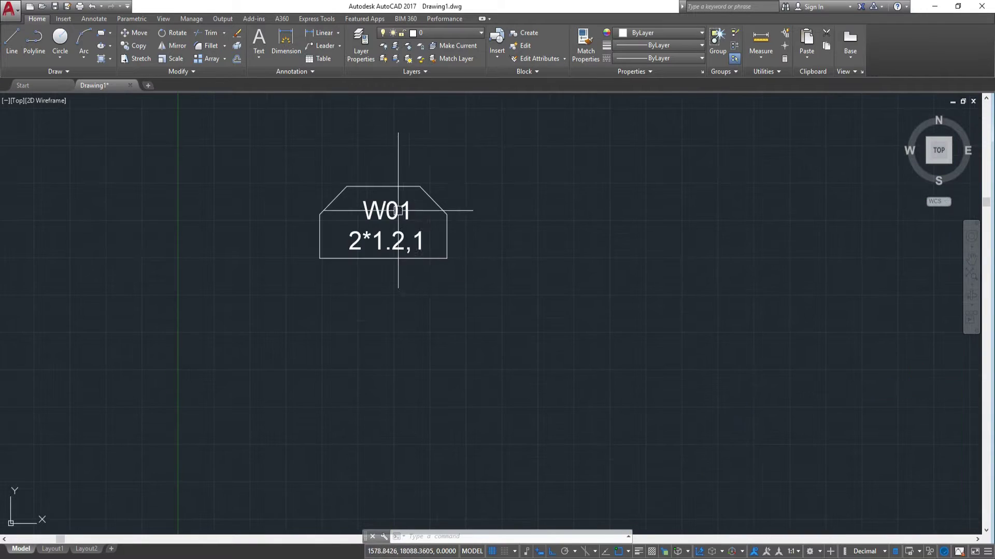
Edit the W01 tag text so its size line reads 0.4*1.2,1 instead of 2*1.2,1
double_click(390, 244)
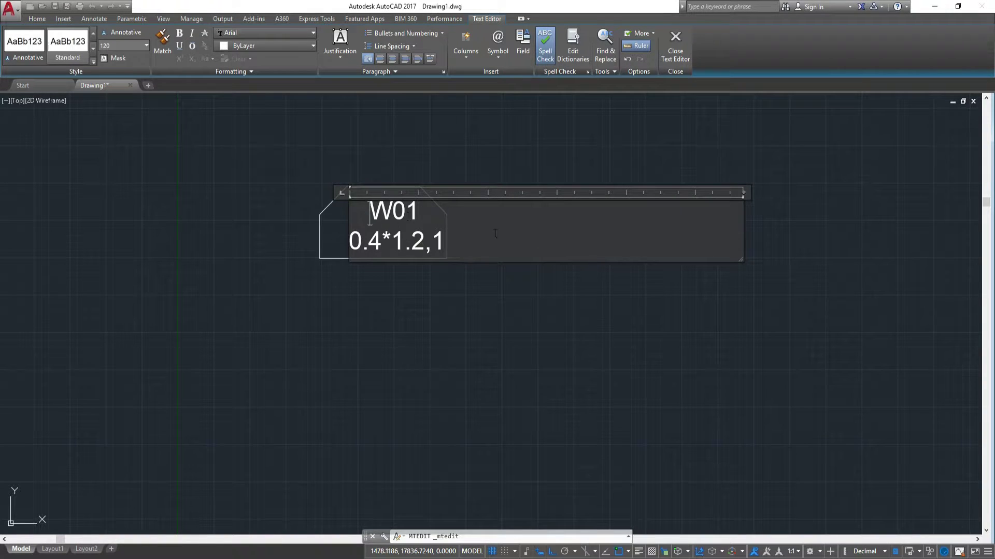
click(612, 356)
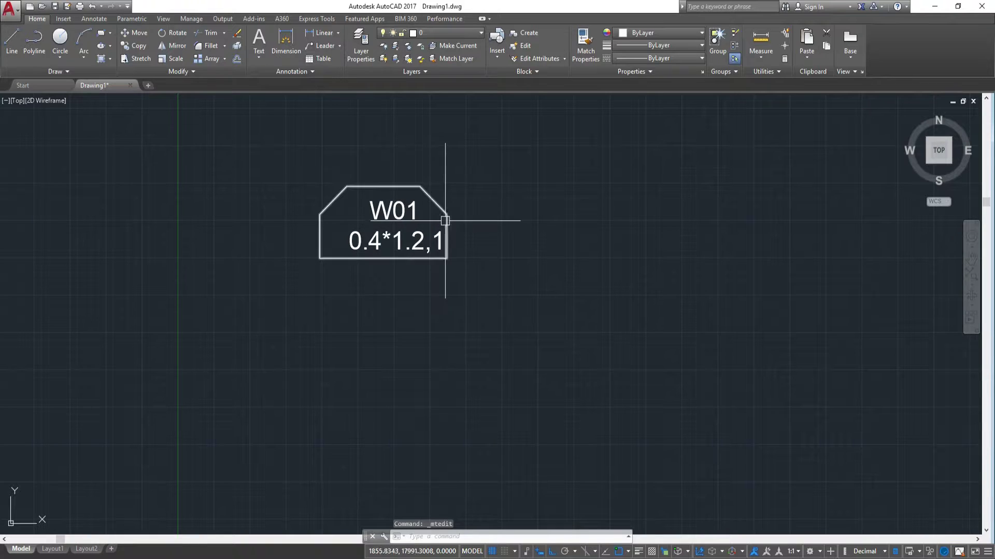
Move the W01 0.4*1.2,1 text toward the centre of its tag outline
scroll(424, 239, up, 4)
click(371, 187)
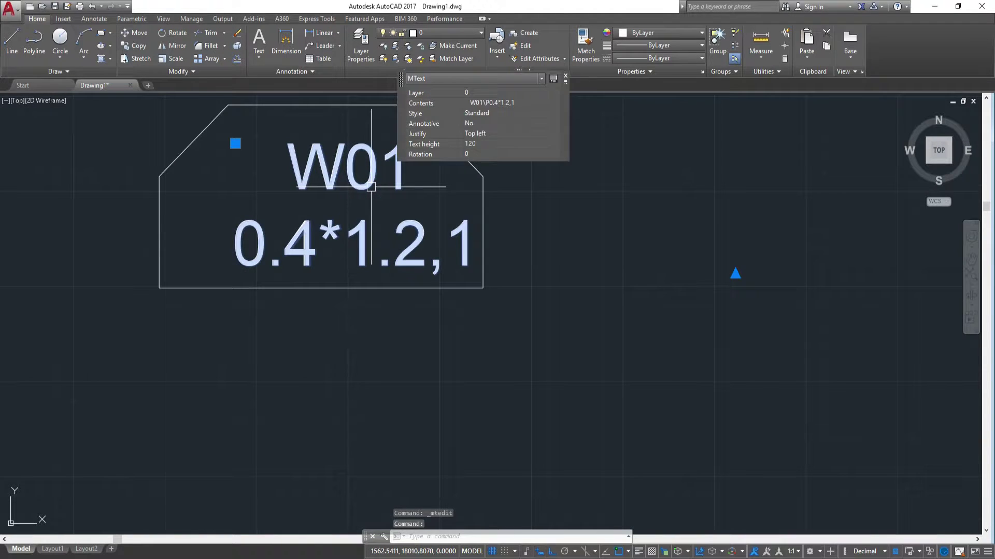
text(M)
key(Return)
click(235, 143)
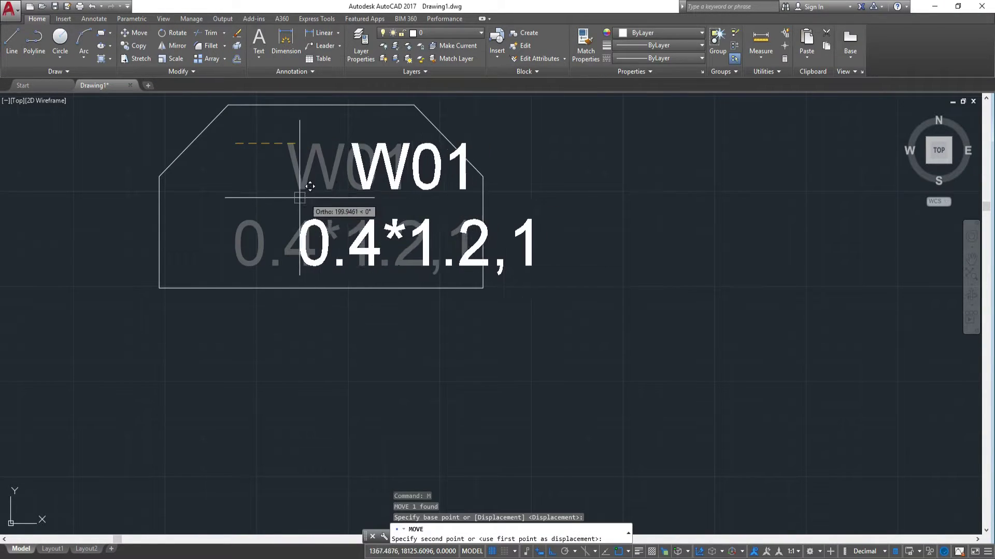
key(Escape)
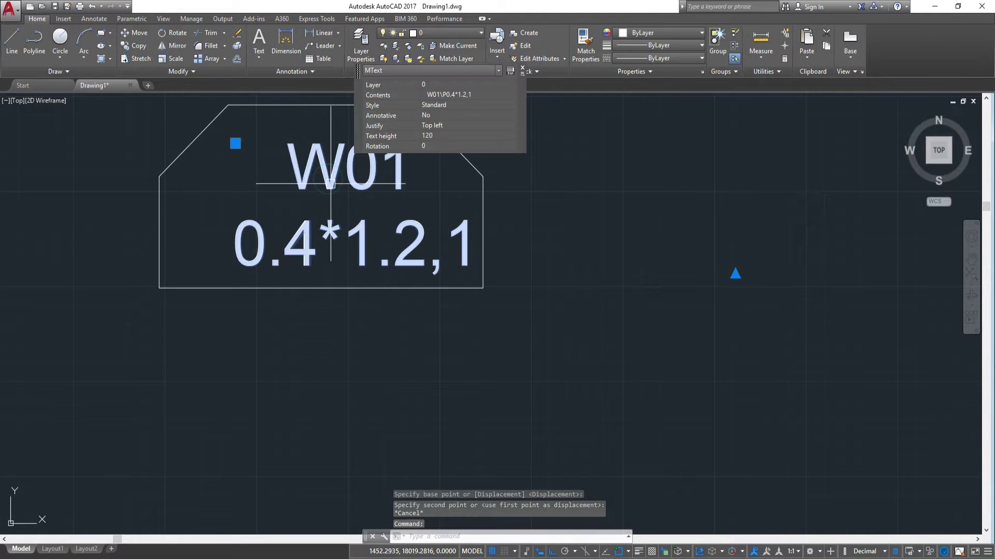
text(M)
key(Return)
scroll(332, 218, down, 1)
scroll(332, 228, down, 3)
click(332, 228)
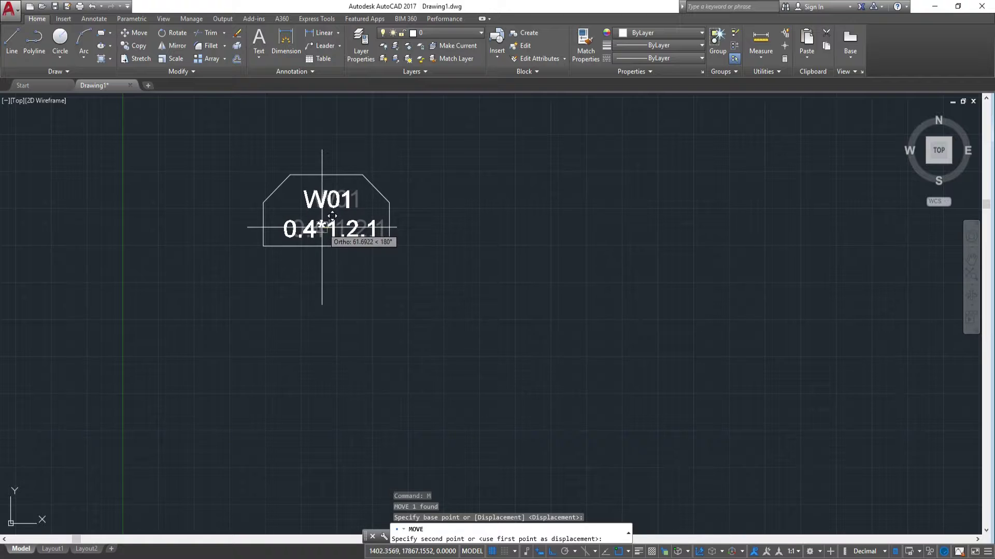
click(319, 227)
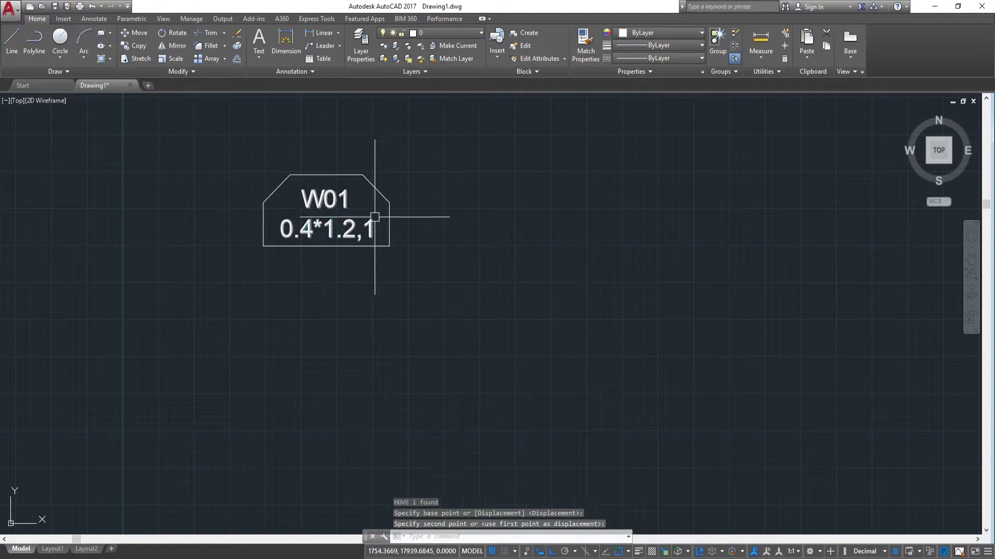
scroll(349, 226, up, 2)
Nudge the text again to centre it precisely in the bevelled frame
click(337, 223)
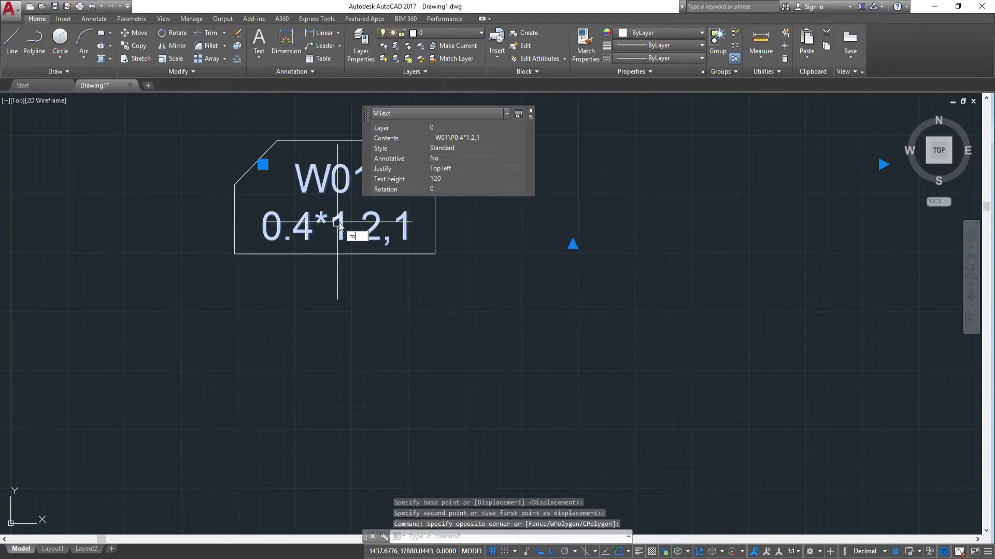
key(Return)
click(337, 228)
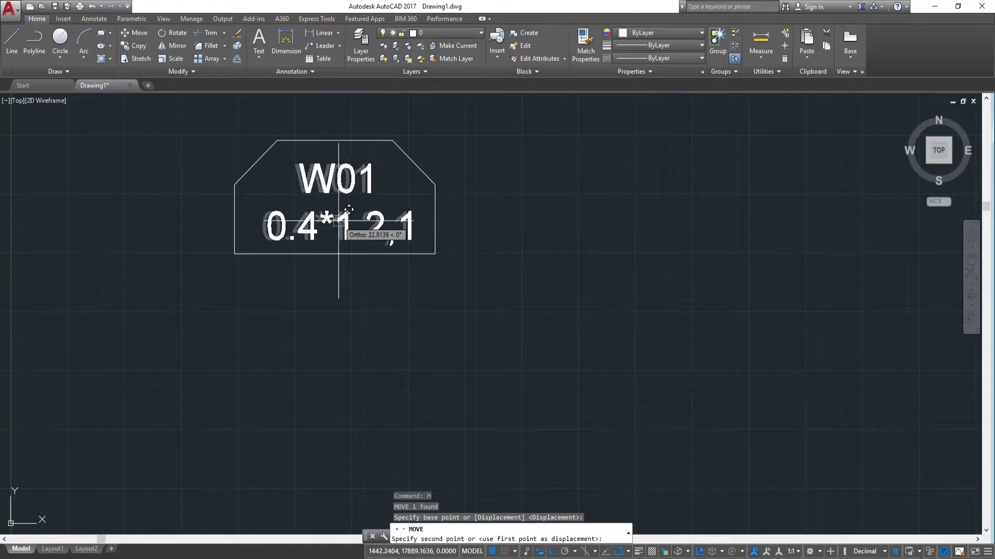
scroll(378, 225, down, 3)
scroll(421, 248, down, 2)
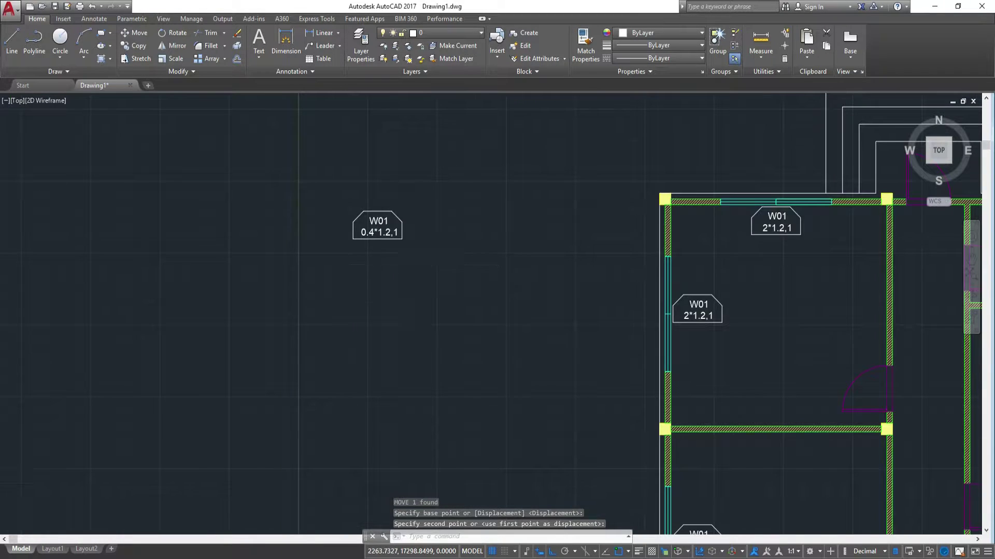
scroll(423, 267, down, 2)
scroll(435, 272, down, 2)
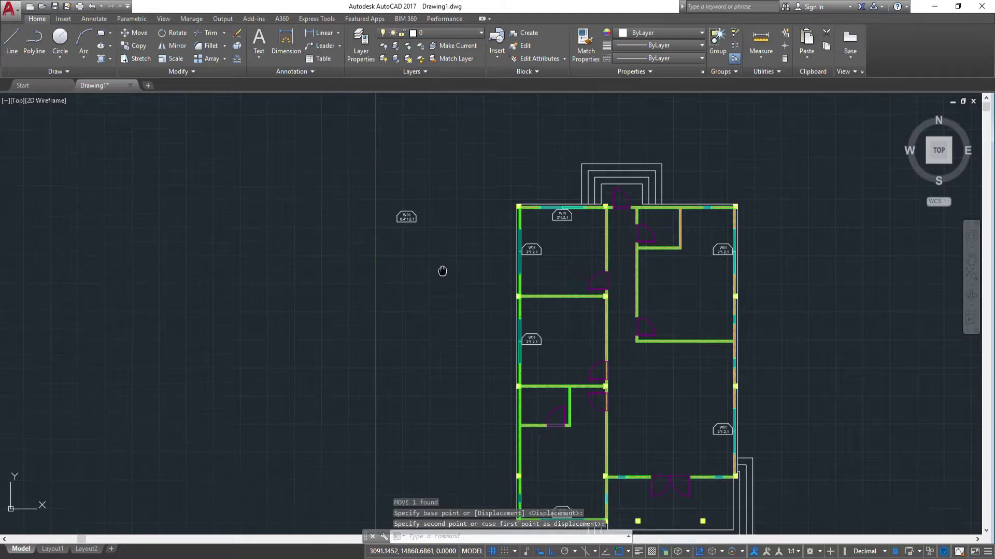
scroll(438, 259, up, 1)
Select the loose W01 tag, cancel it, then bring the left-wall W01 tag into view
scroll(455, 233, up, 3)
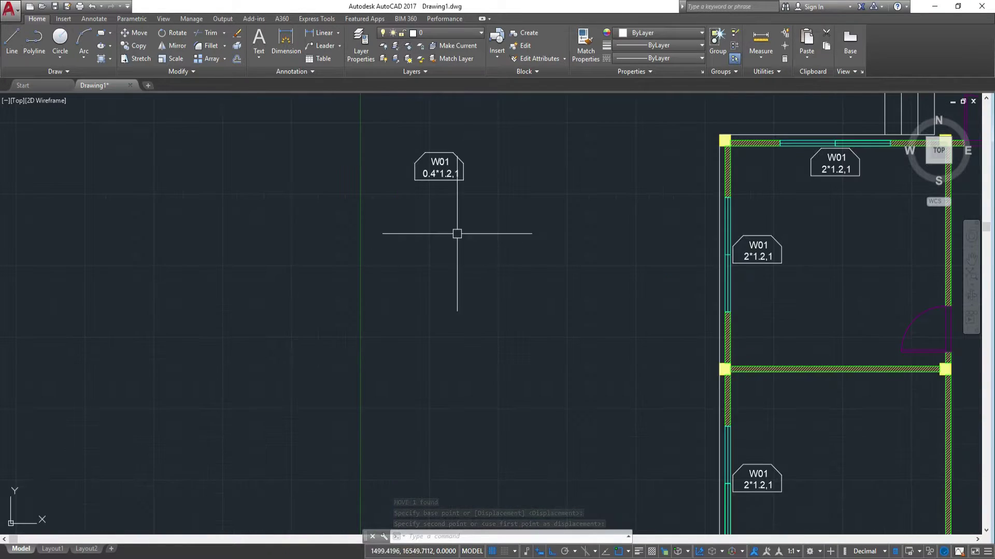
click(491, 207)
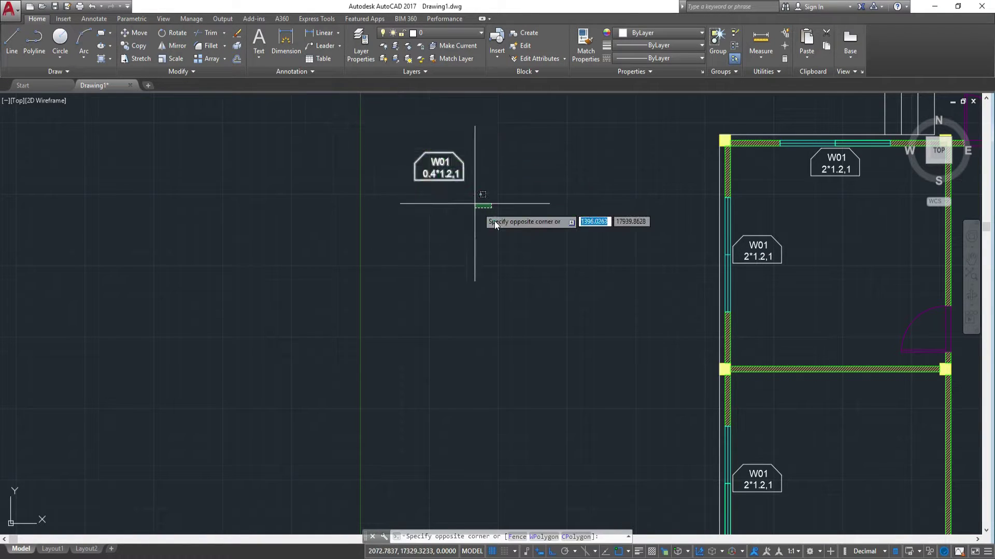
click(410, 133)
key(Escape)
scroll(589, 309, down, 2)
middle_drag(589, 308, 576, 275)
scroll(576, 276, up, 3)
scroll(594, 282, up, 2)
middle_drag(472, 131, 494, 409)
Copy the left-wall W01 2*1.2,1 tag and border 7000 below, beside the lower small window
click(425, 274)
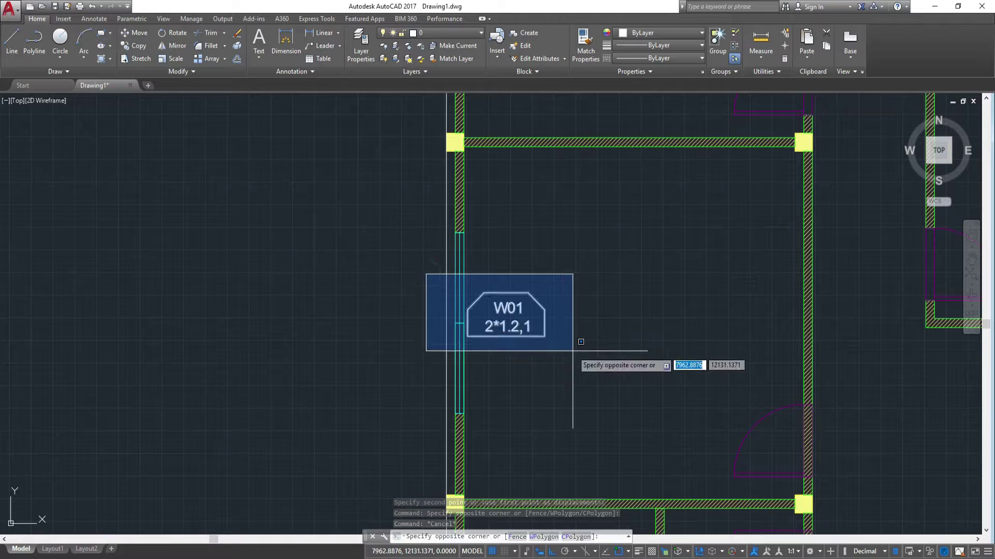
click(579, 344)
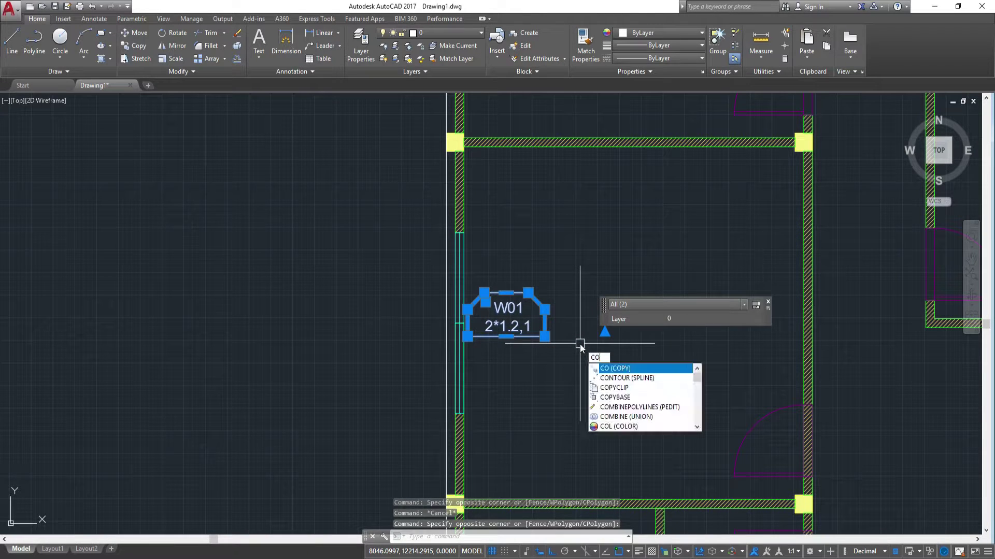
key(Return)
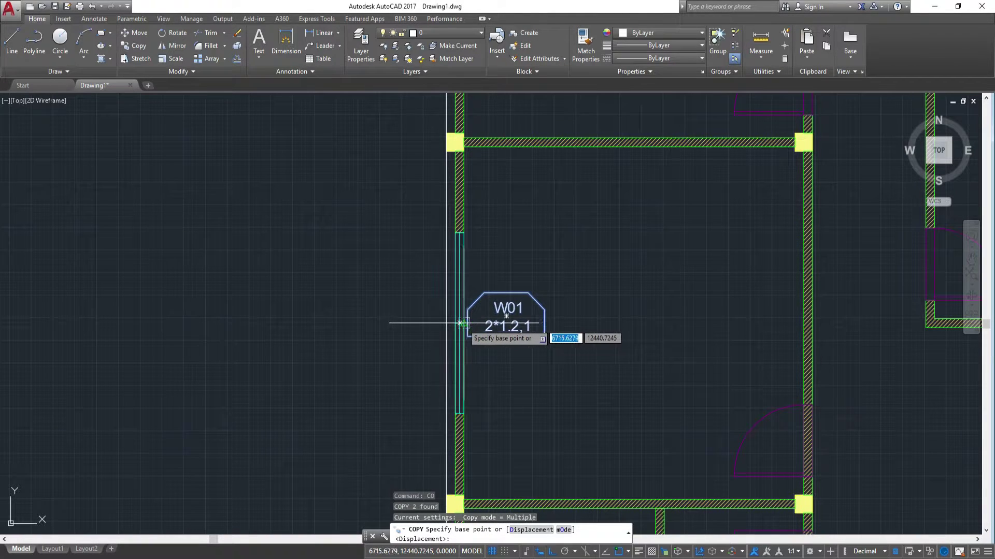
click(460, 324)
scroll(472, 373, down, 5)
scroll(621, 295, down, 2)
scroll(596, 280, up, 5)
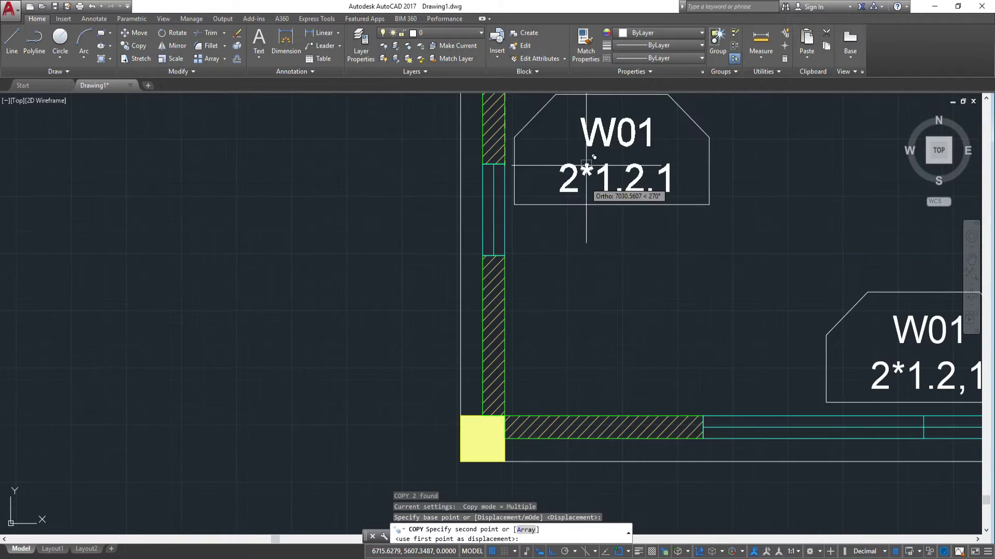
scroll(551, 262, up, 2)
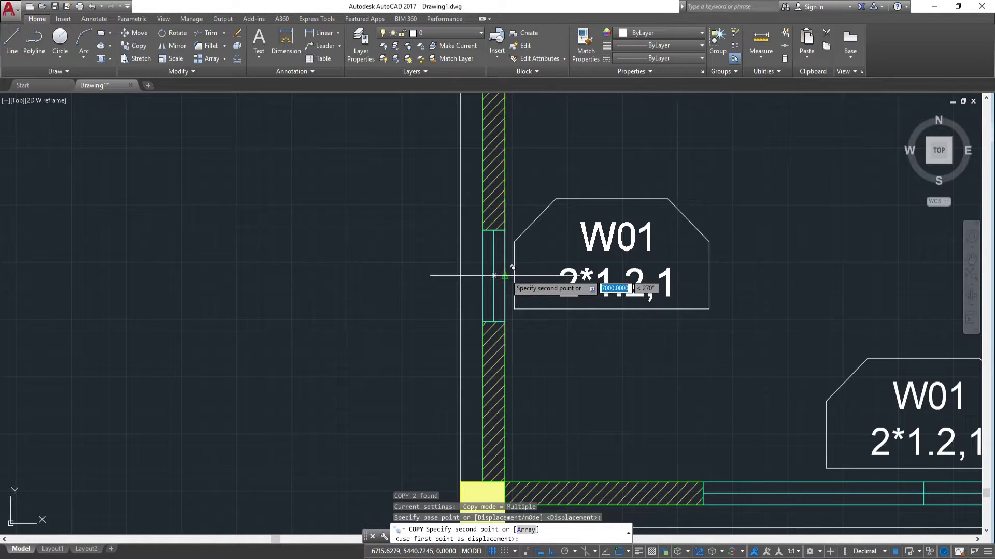
click(494, 276)
Edit the copied tag's size line from 2*1.2,1 to 0.4*1.2,1, removing stray line breaks
key(Escape)
double_click(641, 283)
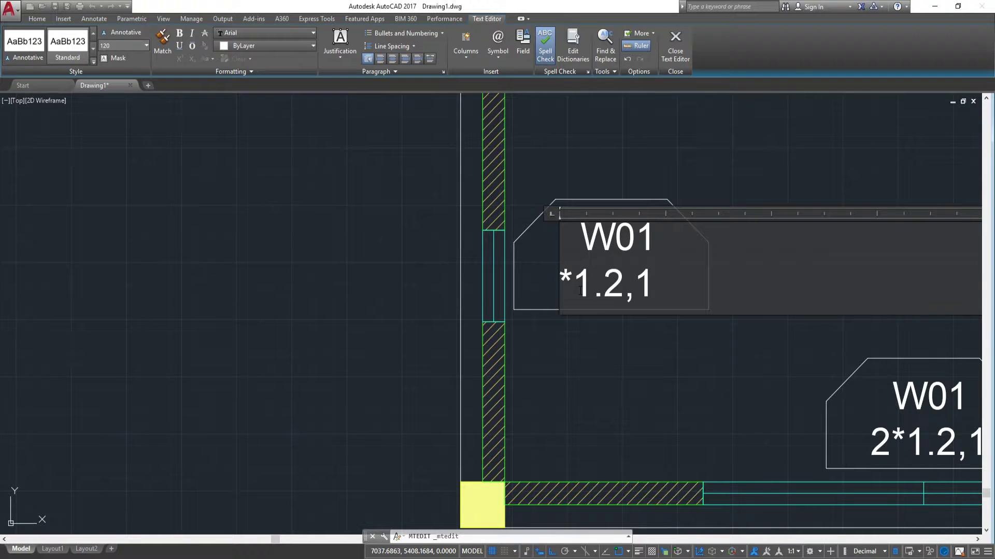
text(0.4)
key(Return)
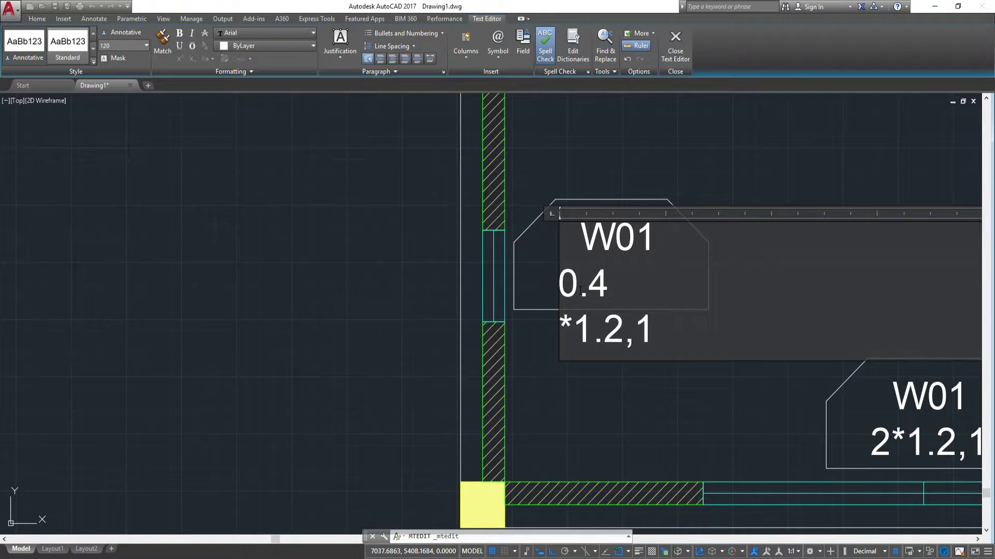
key(BackSpace)
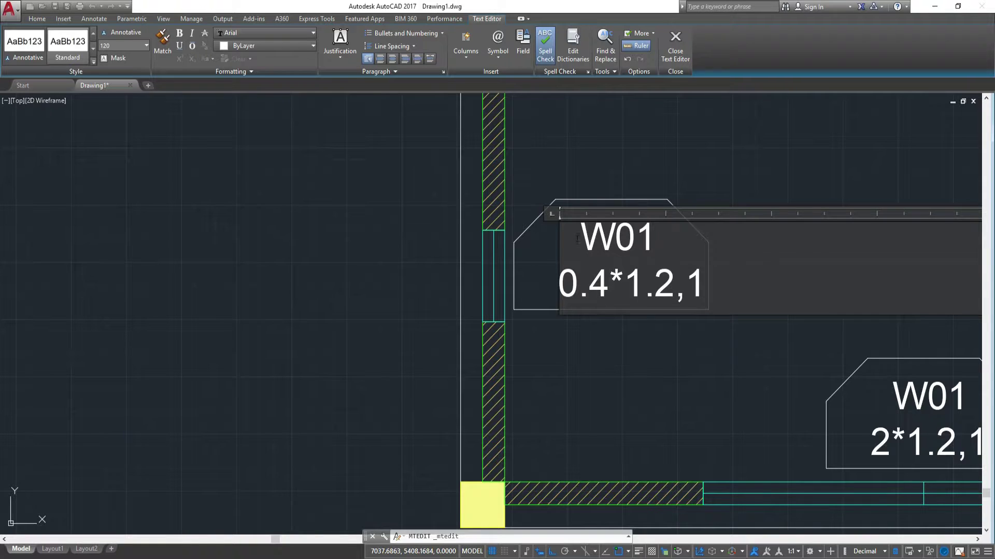
key(Return)
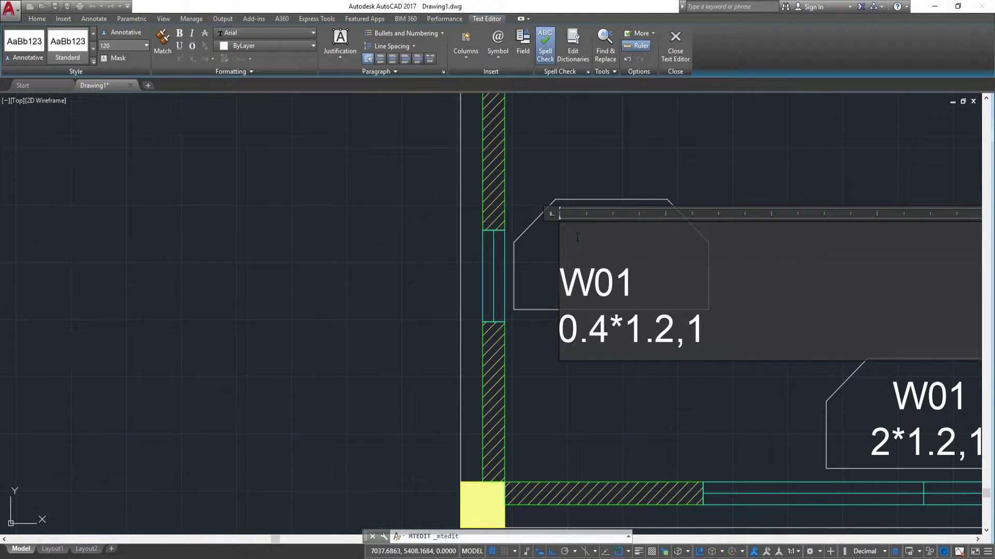
key(Escape)
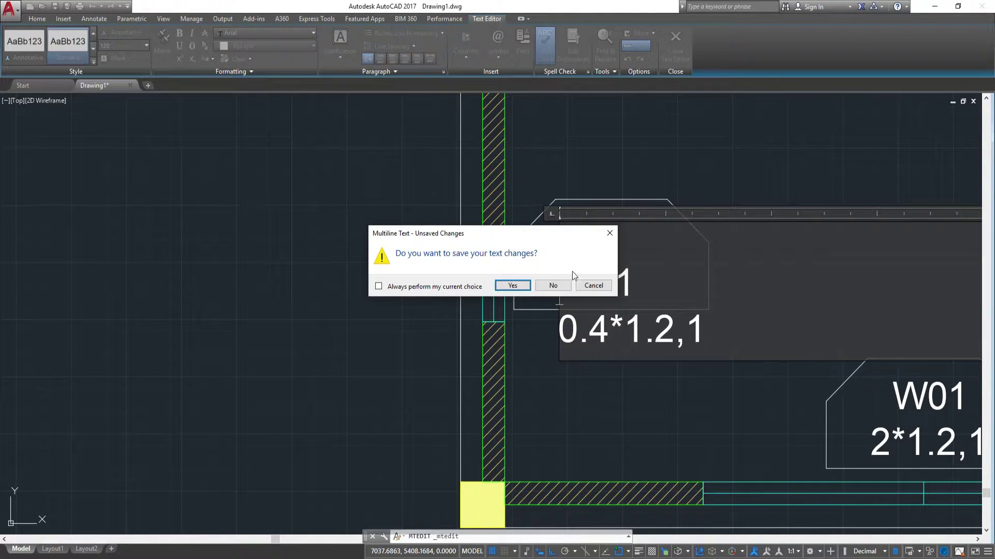
click(590, 285)
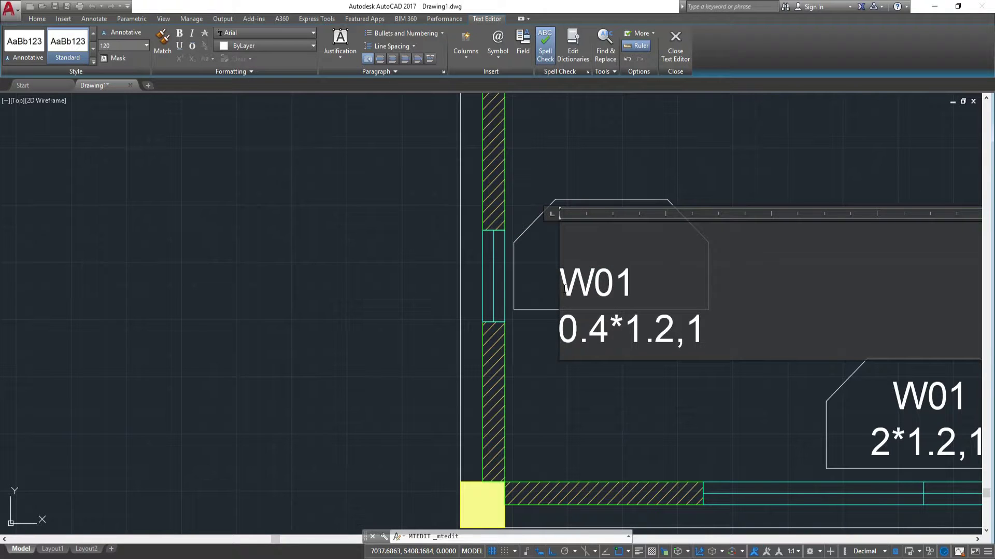
key(BackSpace)
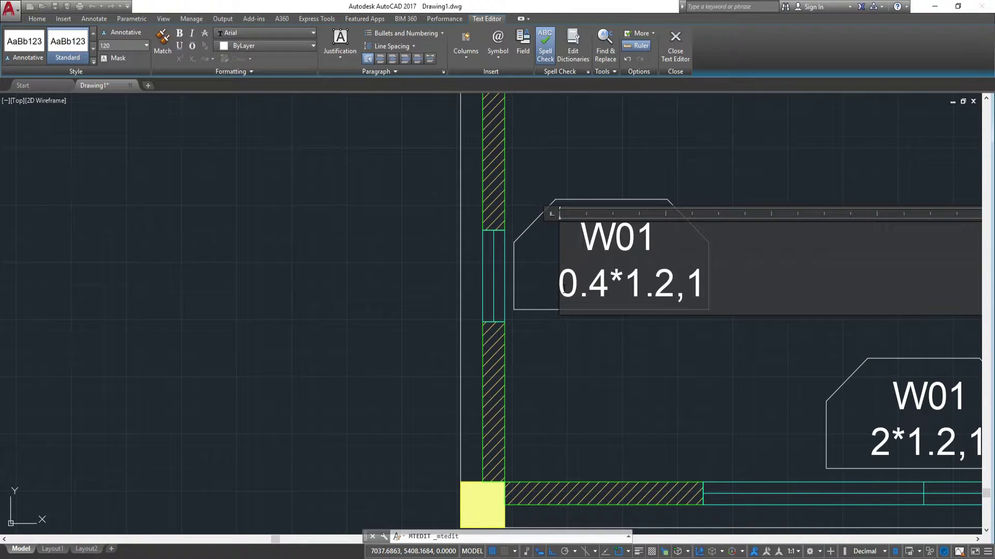
click(694, 187)
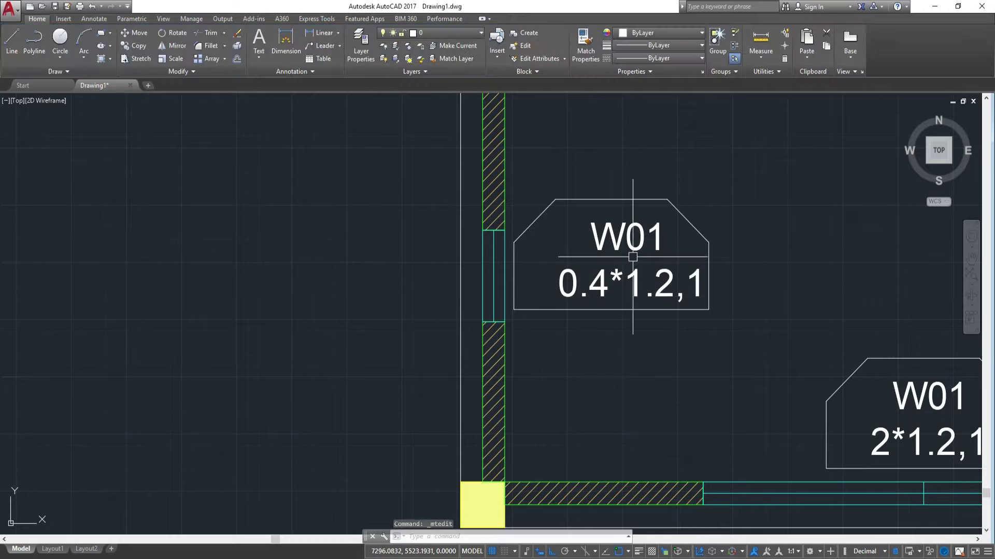
Move the 0.4*1.2,1 tag text so it sits recentred within its frame
click(634, 239)
key(Return)
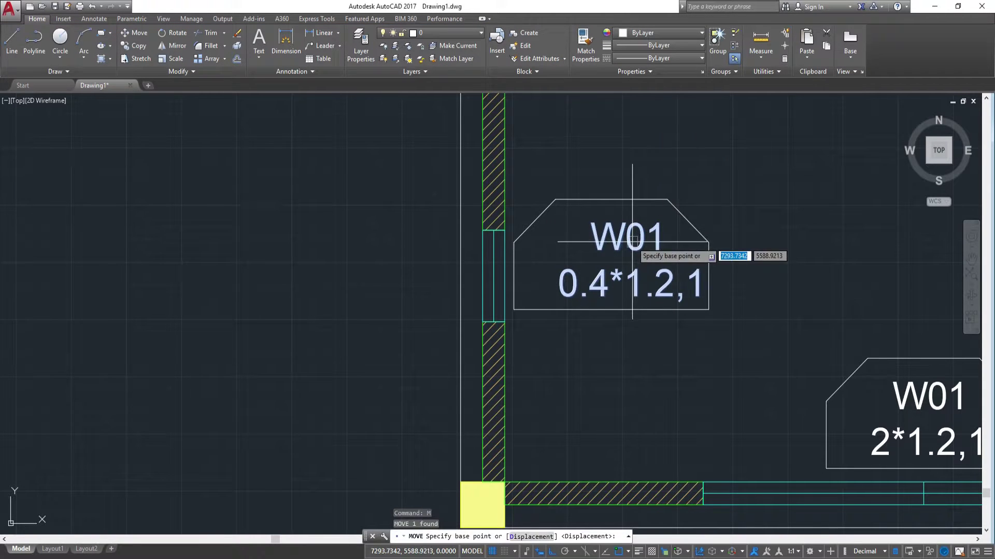
click(561, 300)
click(607, 255)
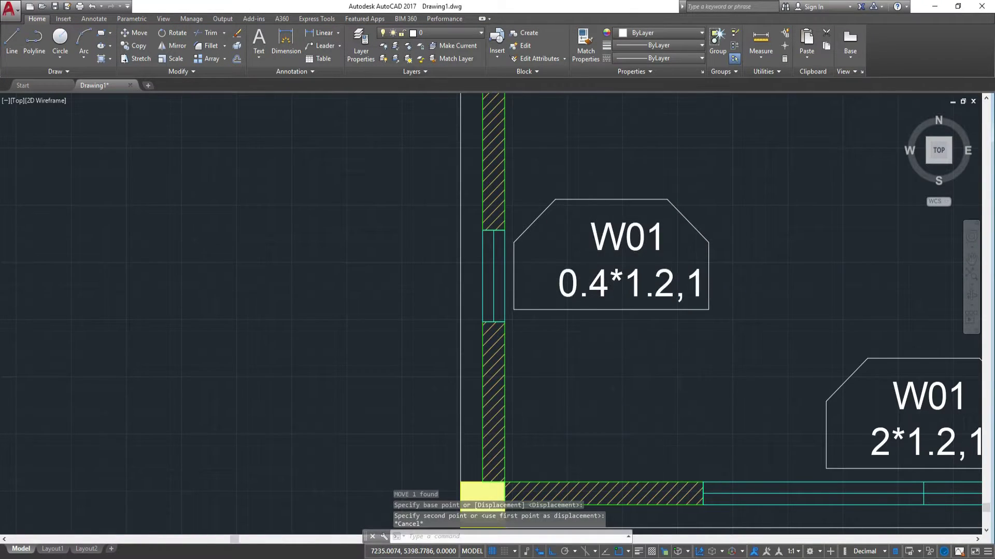
scroll(601, 259, down, 3)
text(m)
key(Return)
scroll(625, 282, up, 2)
click(627, 287)
scroll(657, 277, down, 2)
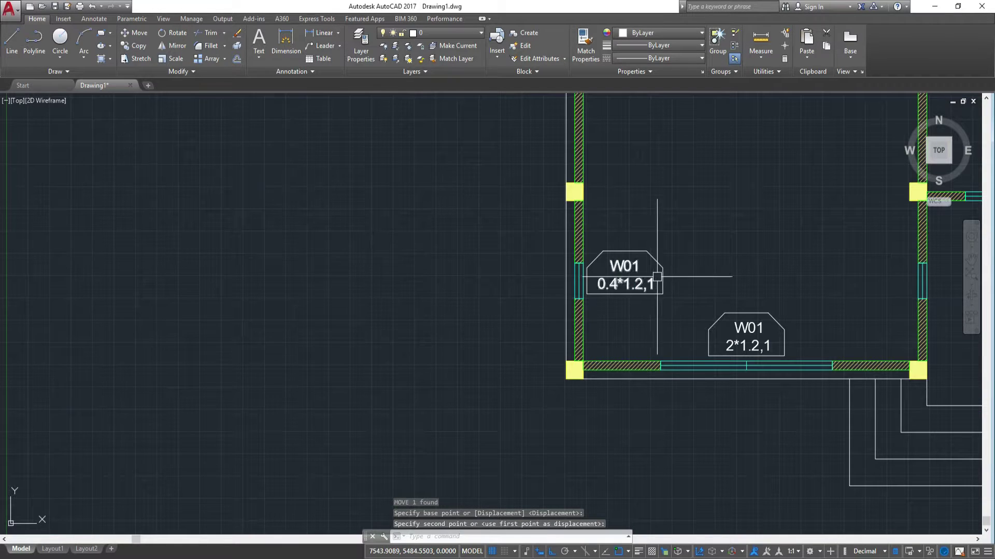
Window-select the W01 0.4*1.2,1 tag text together with its hexagon outline
drag(520, 216, 672, 308)
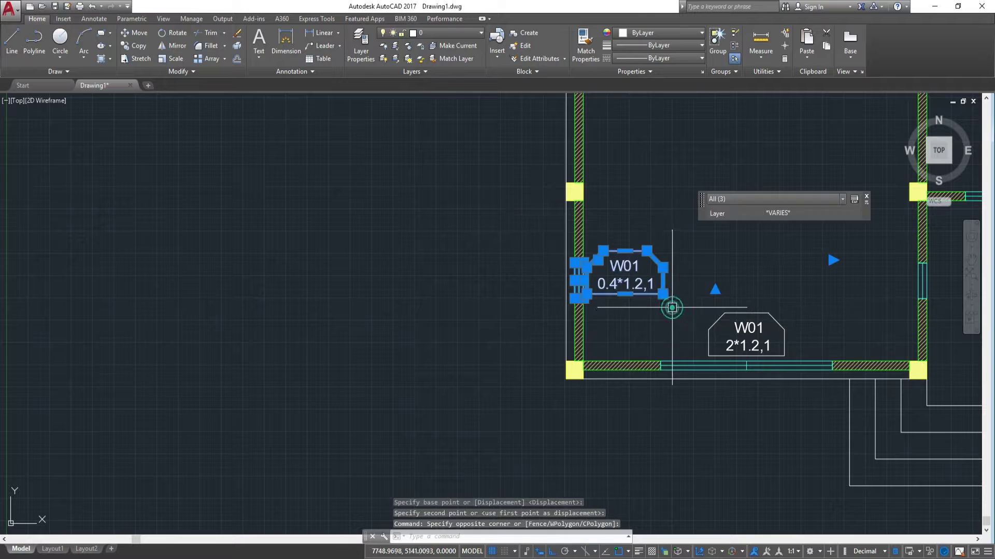
scroll(673, 262, up, 5)
key(Escape)
scroll(557, 301, down, 3)
middle_drag(554, 301, 634, 291)
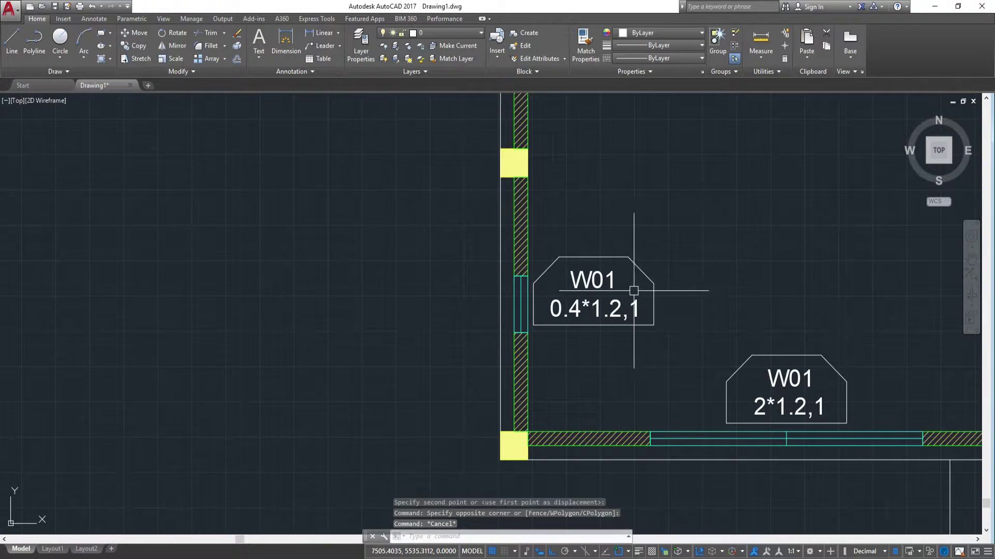
click(484, 231)
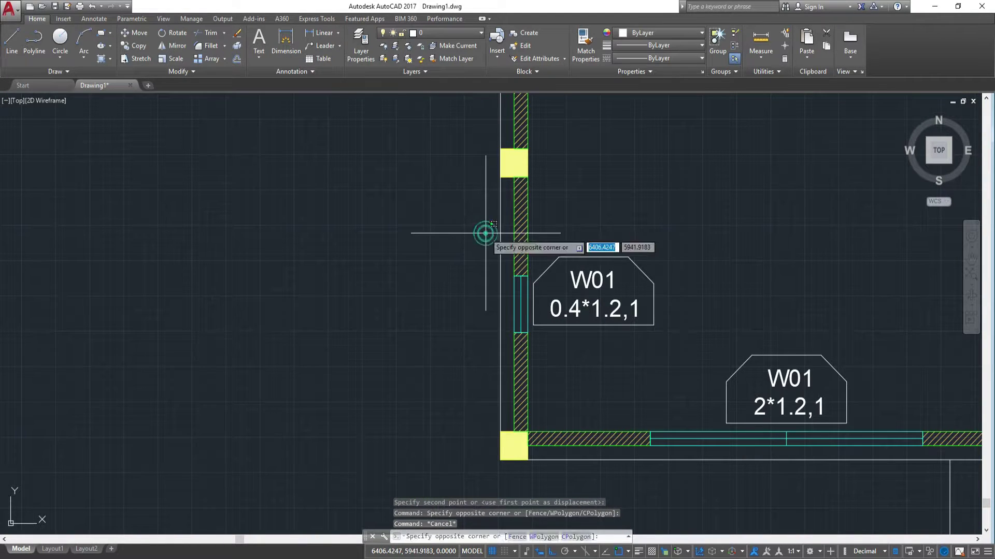
click(538, 237)
click(651, 356)
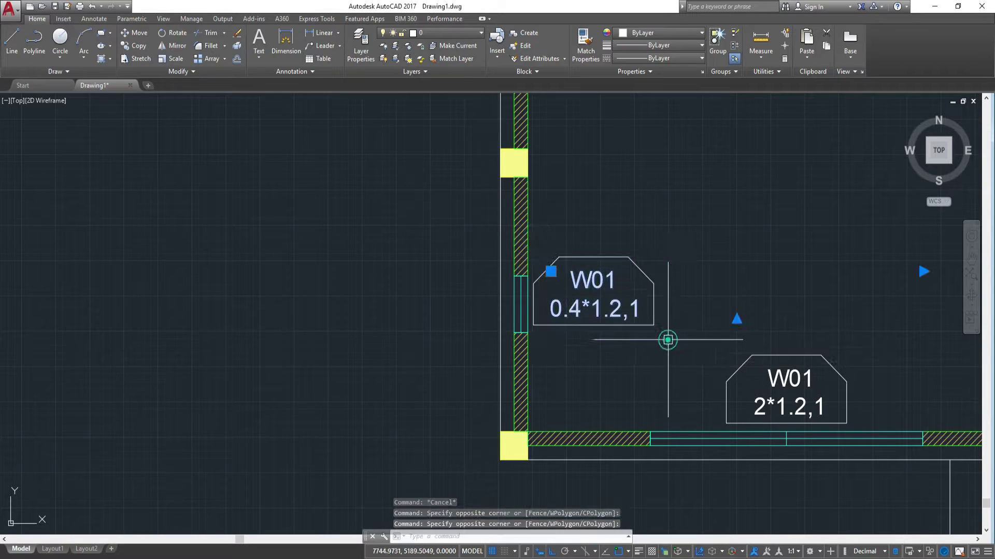
click(631, 325)
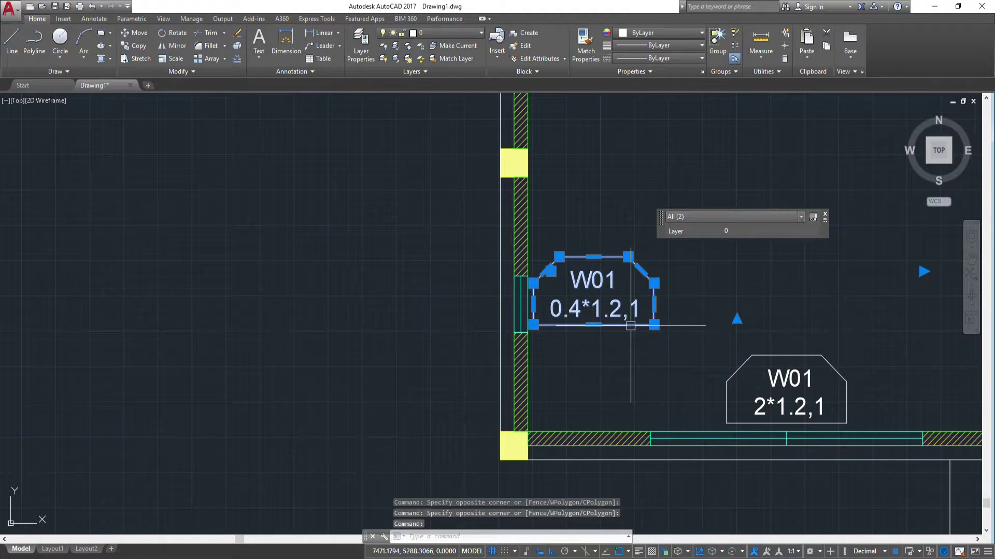
middle_drag(665, 352, 599, 344)
Mirror the W01 0.4*1.2,1 tag across a vertical line, keeping the original
text(i)
key(Return)
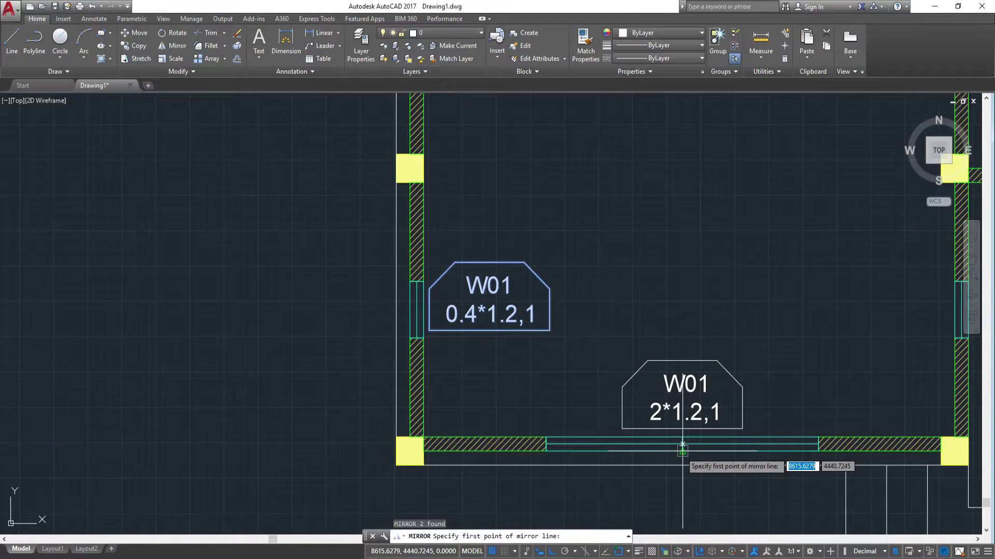
click(683, 447)
click(681, 208)
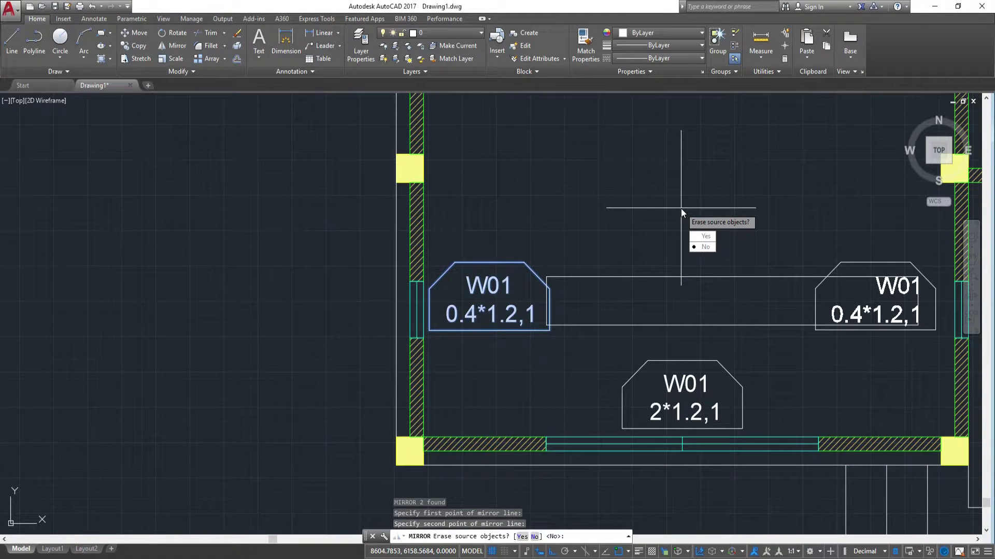
key(Return)
Erase the misplaced mirrored W01 tag on the right
scroll(681, 208, down, 2)
scroll(797, 301, up, 3)
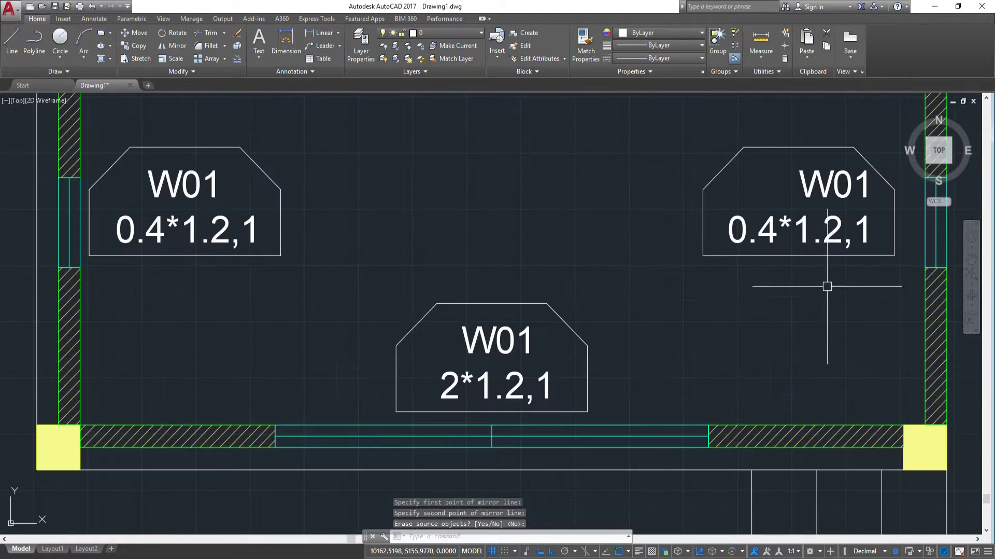
middle_drag(828, 283, 722, 314)
click(795, 310)
click(559, 141)
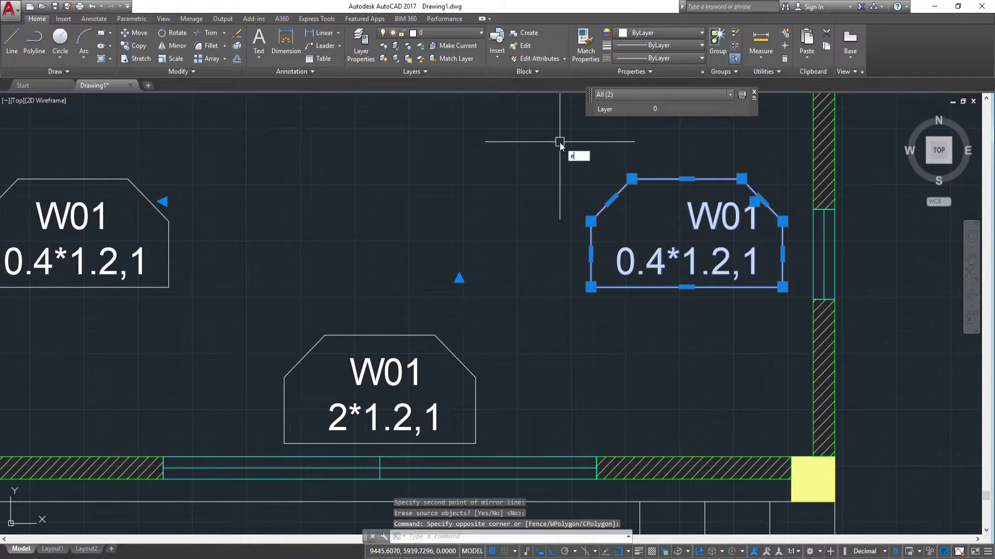
key(Return)
Mirror the left-wall tag about the bottom window's midpoint, answering N to keep the source
scroll(328, 240, down, 3)
middle_drag(329, 240, 379, 278)
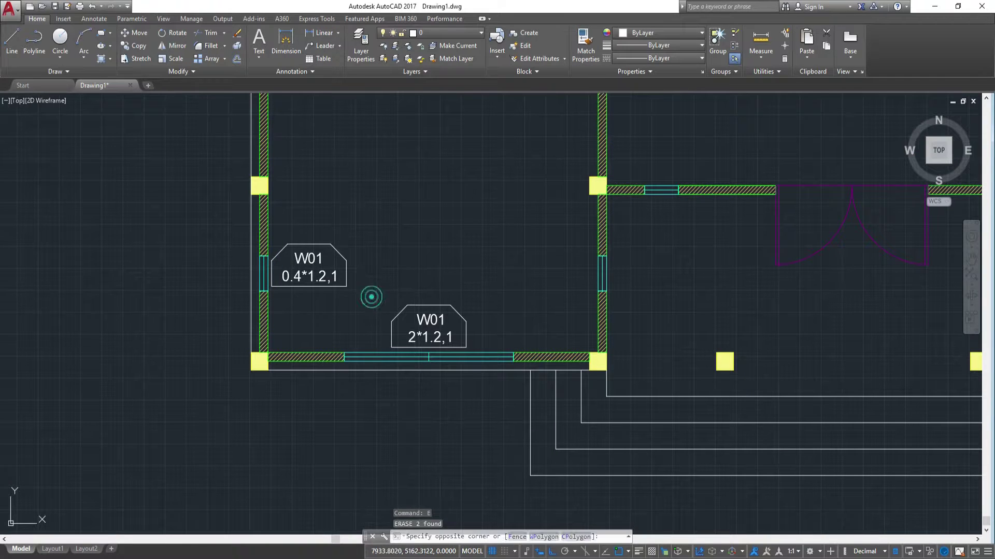
click(271, 222)
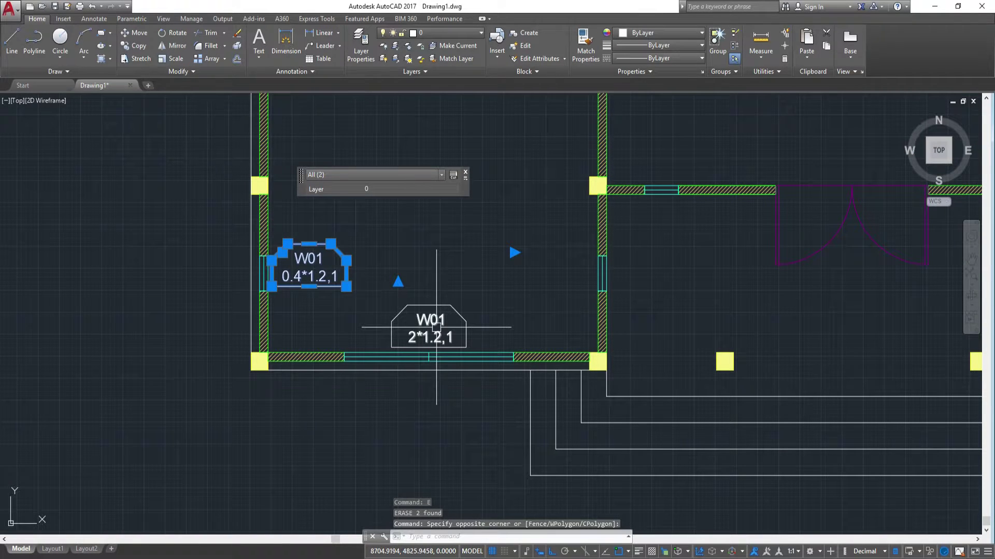
text(m)
key(Return)
scroll(434, 372, up, 4)
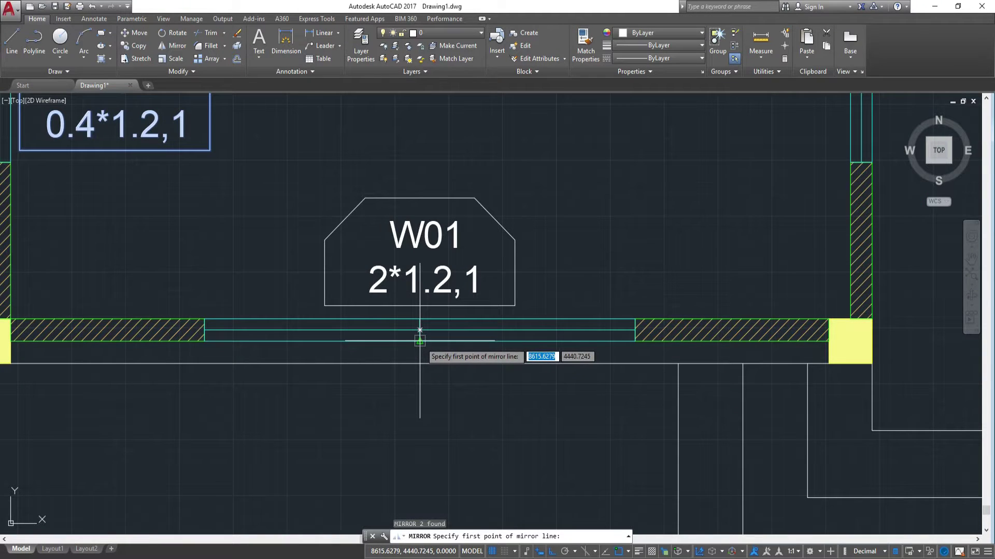
click(420, 341)
click(421, 357)
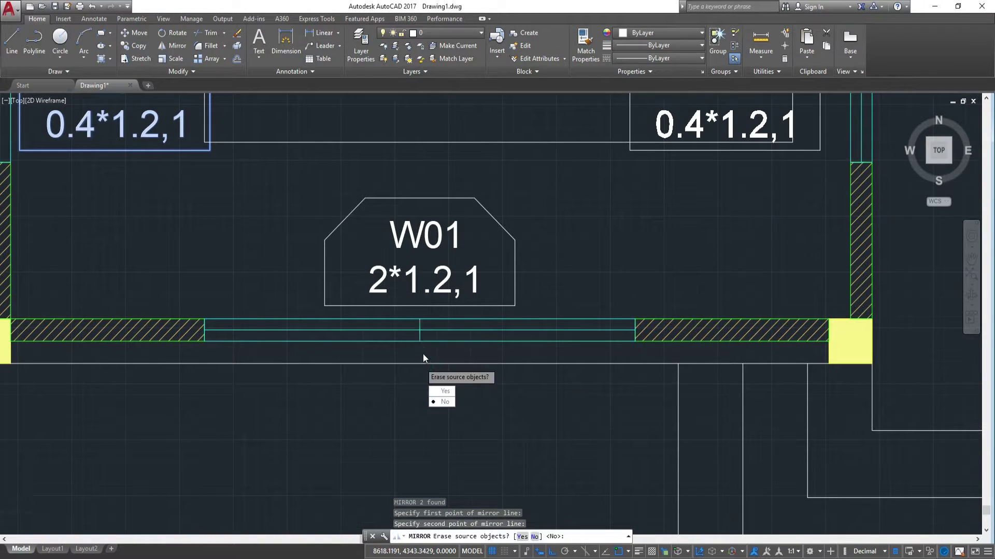
scroll(422, 358, down, 2)
text(N)
key(Return)
Select the mirrored W01 tag on the room's right wall
middle_drag(636, 232, 540, 329)
scroll(544, 285, up, 2)
scroll(563, 309, down, 4)
scroll(563, 312, up, 2)
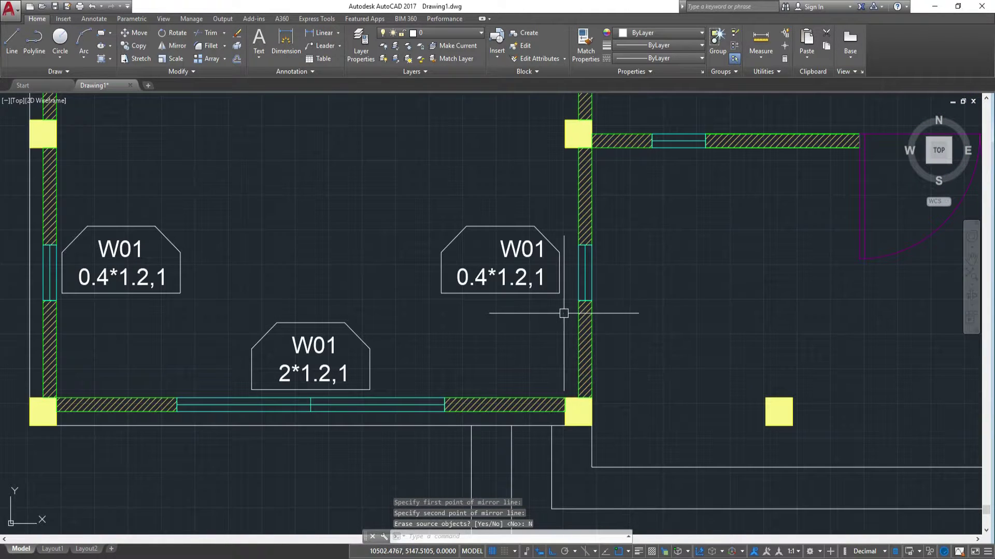
drag(564, 310, 445, 244)
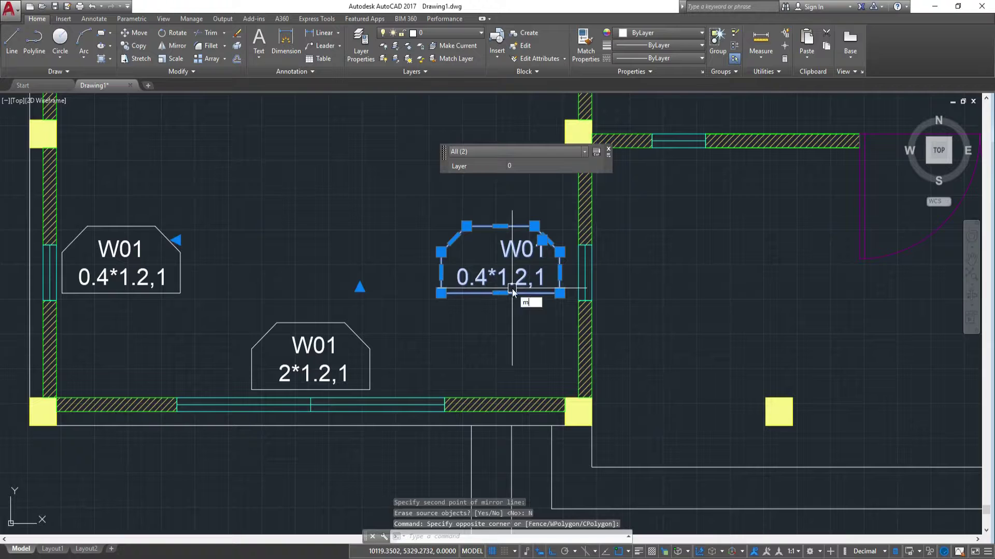
Move the right-hand W01 tag down and slightly right, snug beside the right-wall window
key(Return)
click(565, 275)
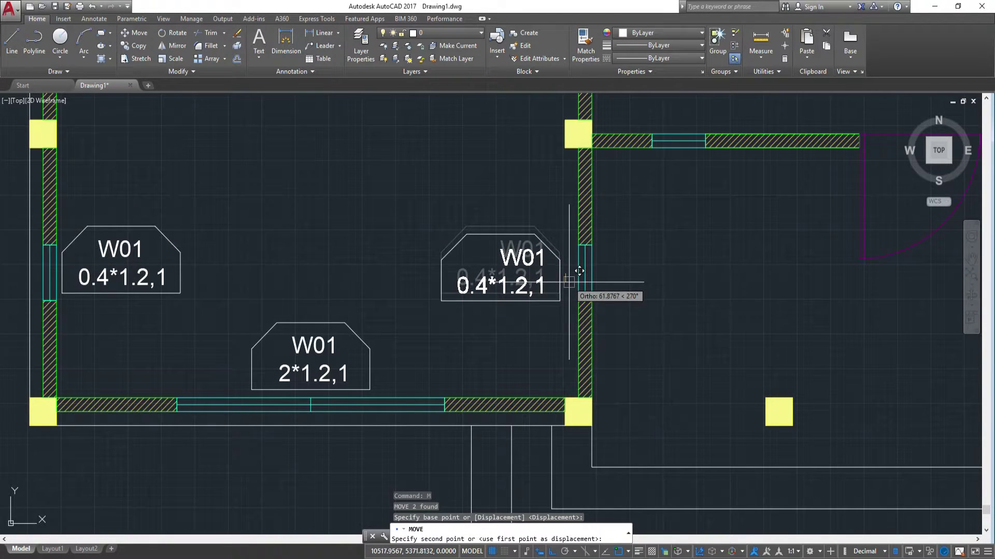
click(568, 282)
scroll(590, 289, up, 4)
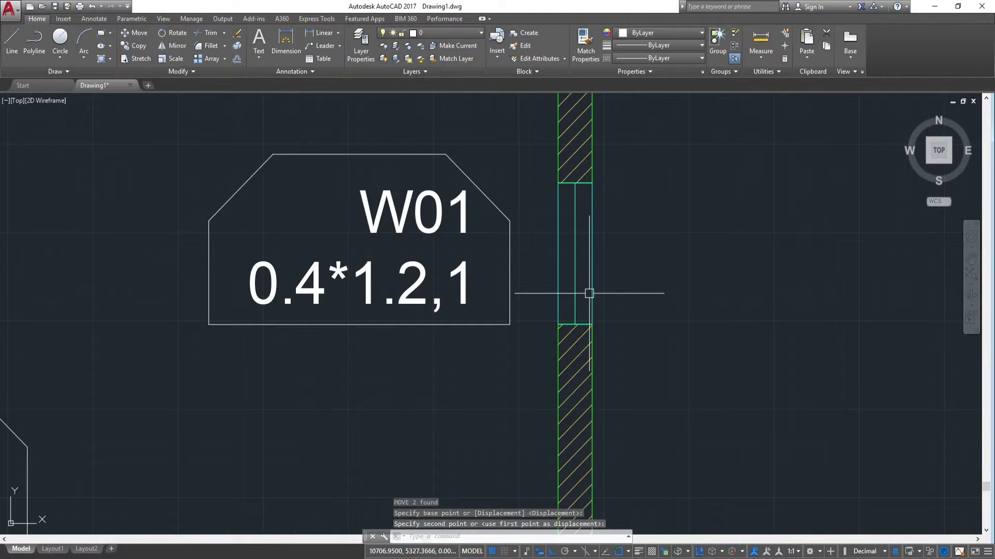
click(212, 173)
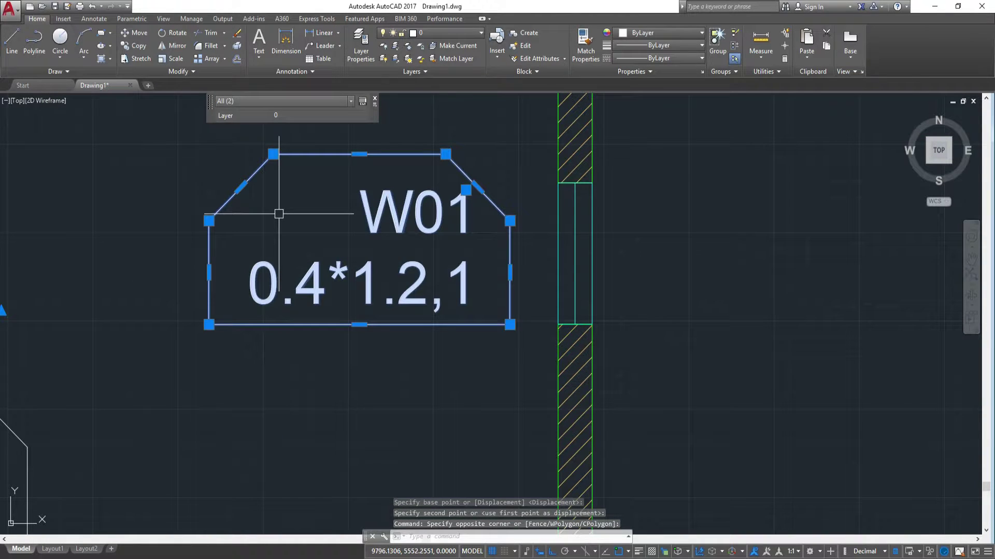
text(m)
key(Return)
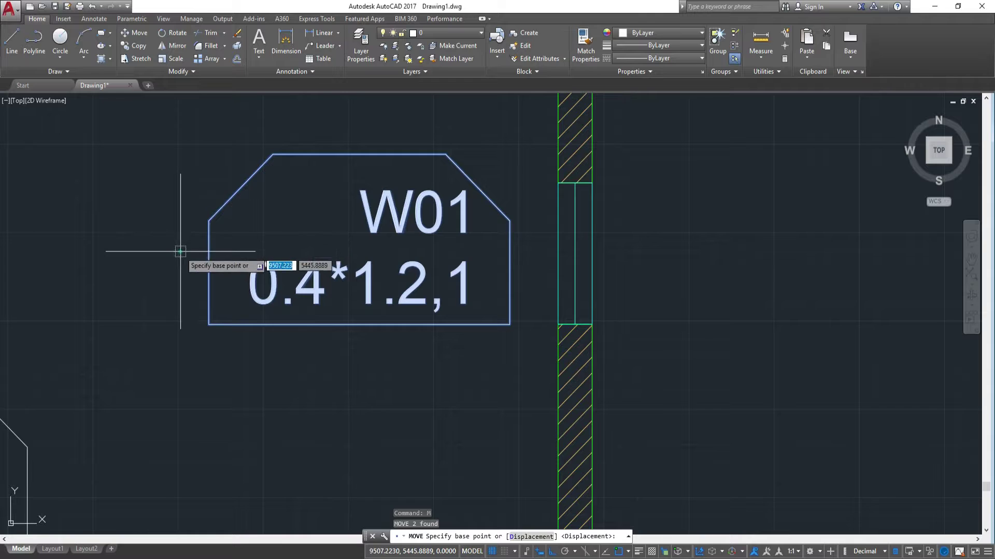
click(181, 252)
click(204, 253)
Window-select the left-wall W01 0.4*1.2,1 tag
scroll(417, 265, down, 4)
scroll(512, 264, down, 3)
scroll(612, 246, down, 2)
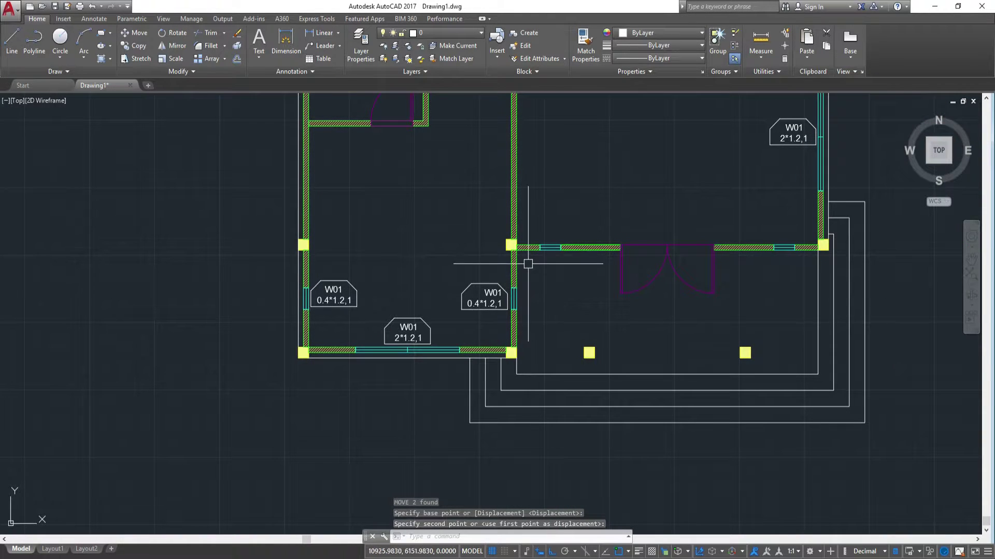
scroll(377, 275, up, 4)
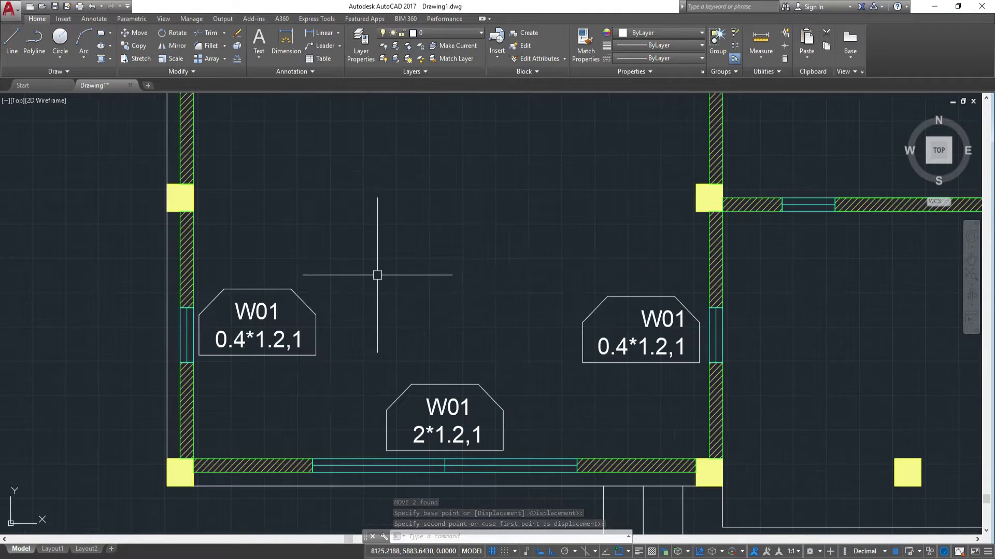
click(337, 369)
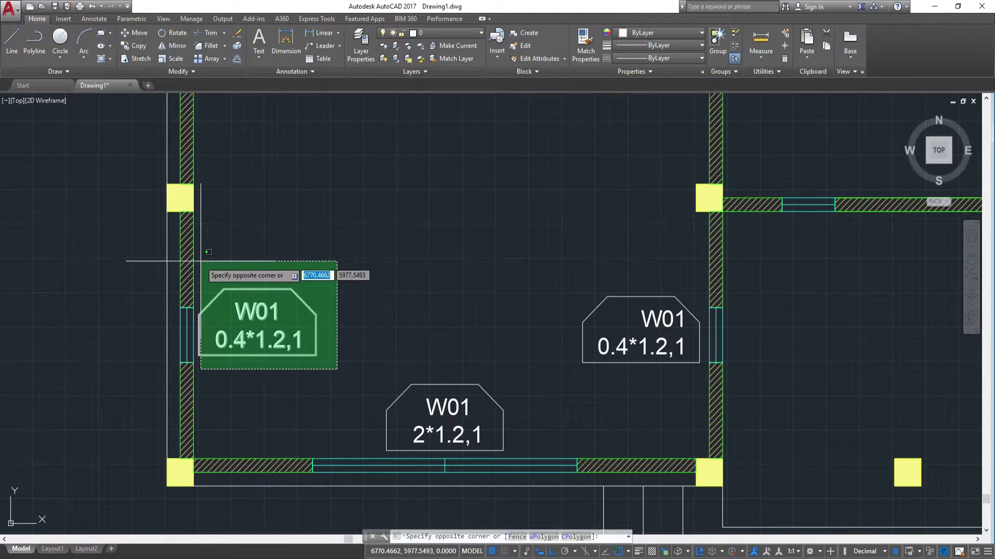
click(198, 268)
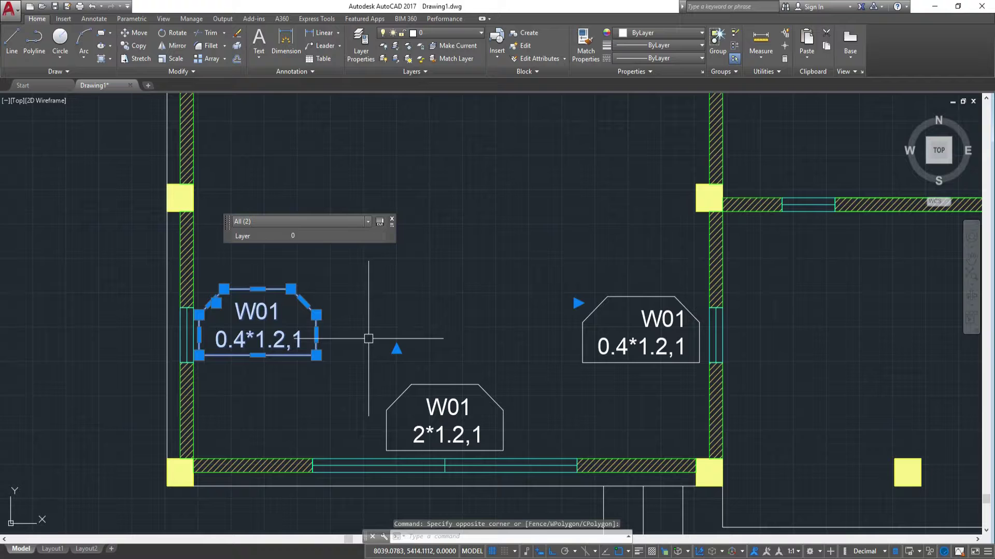
Copy the W01 0.4*1.2,1 tag twice, beside the windows flanking the double door
text(co)
key(Return)
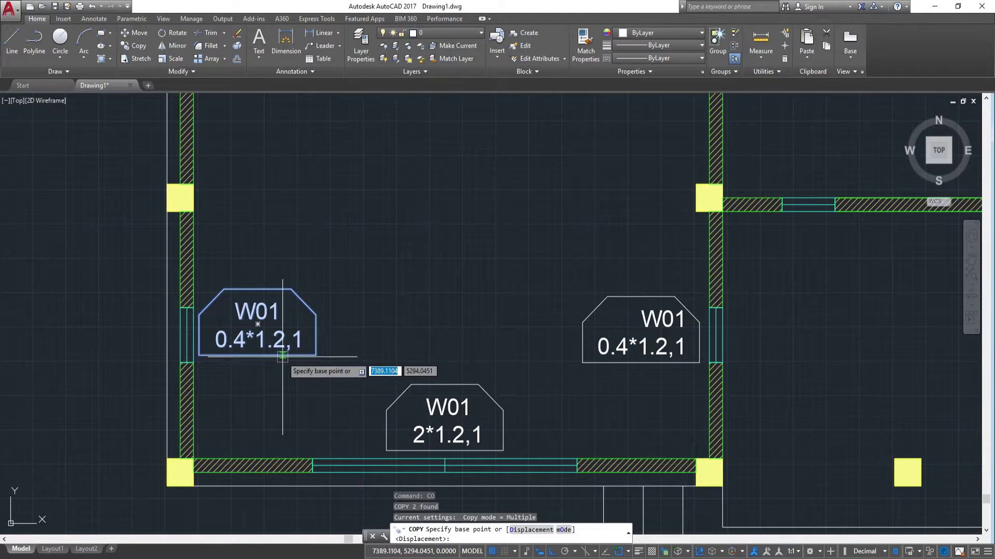
click(257, 356)
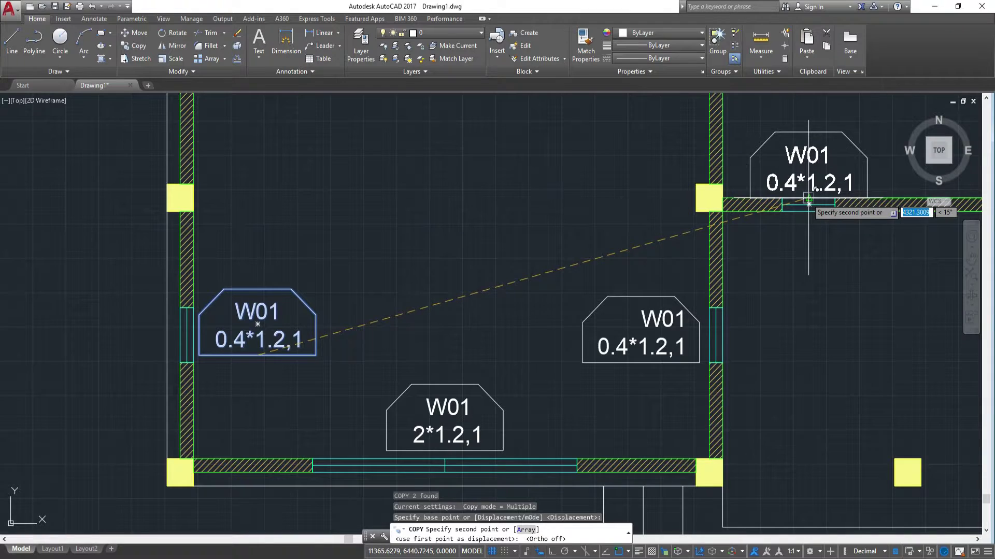
click(807, 159)
middle_drag(826, 172, 598, 259)
scroll(598, 259, down, 2)
scroll(621, 263, down, 2)
middle_drag(824, 254, 676, 253)
scroll(676, 249, up, 2)
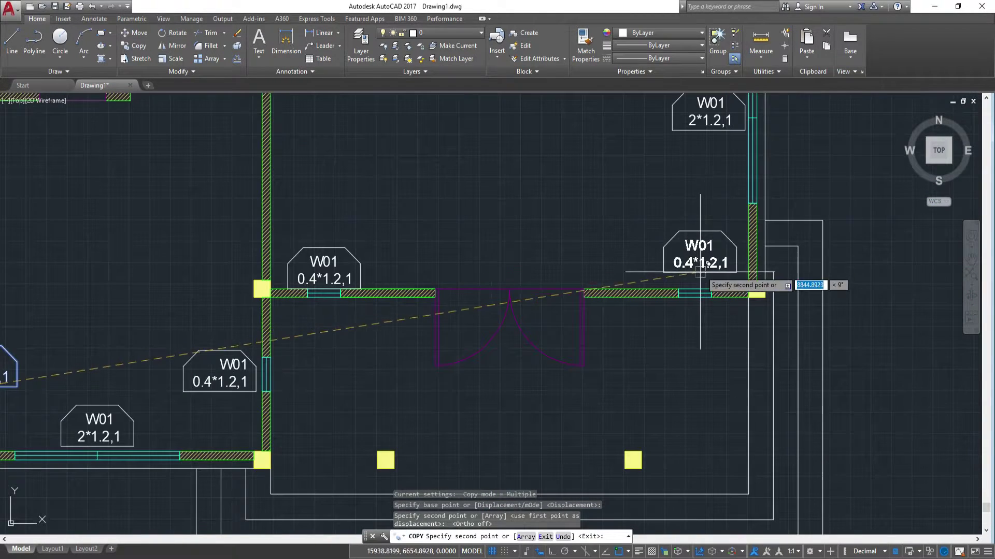
click(695, 293)
scroll(444, 240, down, 3)
mouse_move(444, 240)
middle_down()
mouse_move(483, 264)
mouse_move(485, 305)
middle_up()
key(Escape)
Window-select the W01 tags on the right and left of the double entrance door
scroll(562, 256, up, 6)
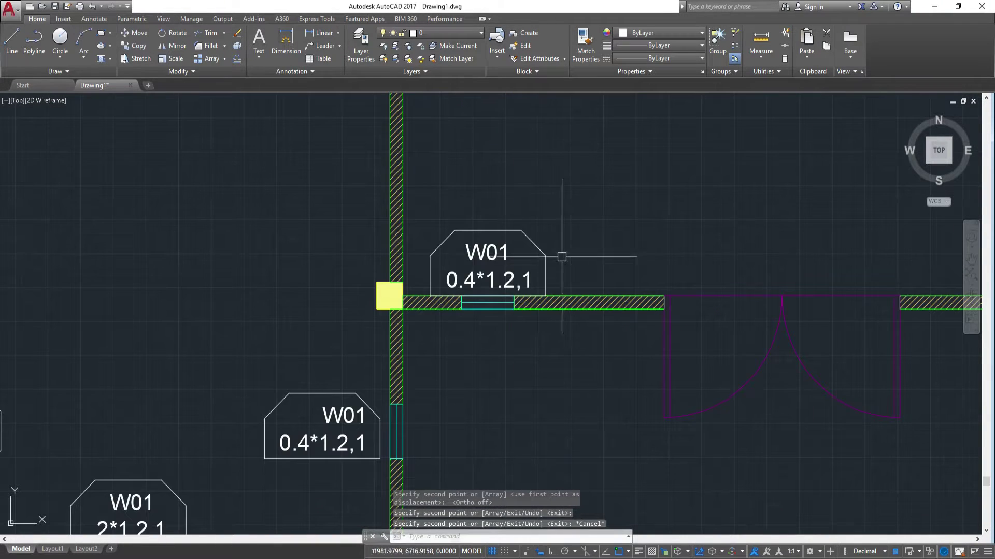
click(414, 211)
click(582, 302)
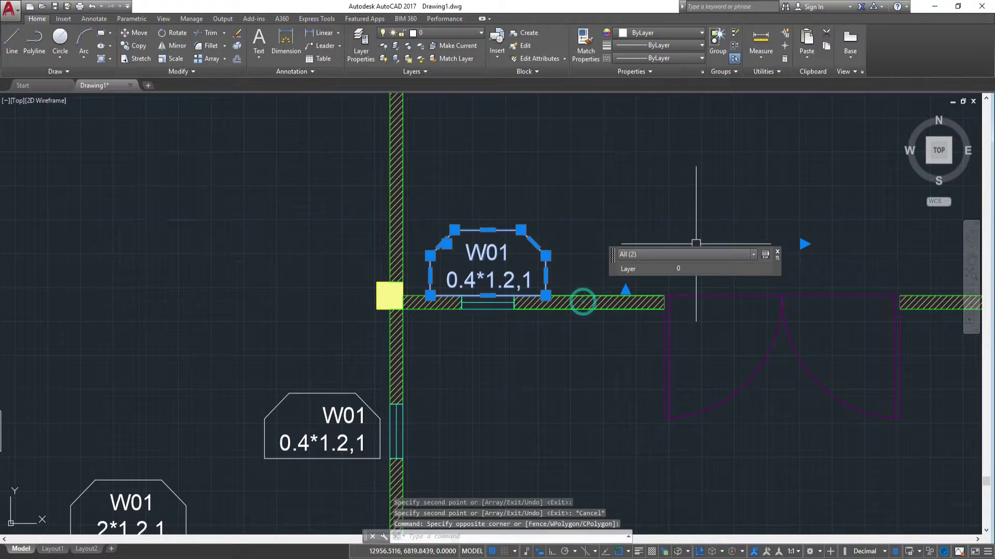
middle_drag(717, 187, 486, 207)
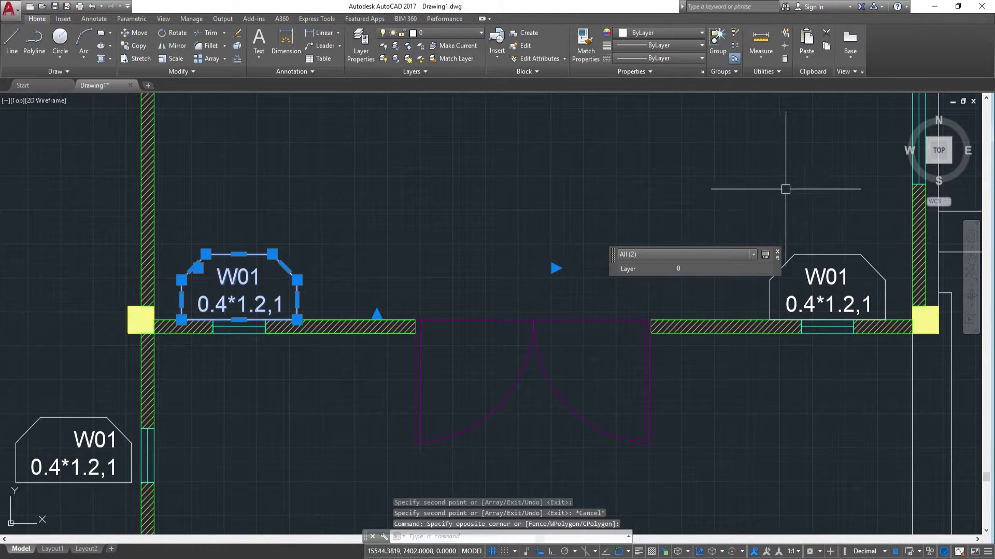
click(662, 191)
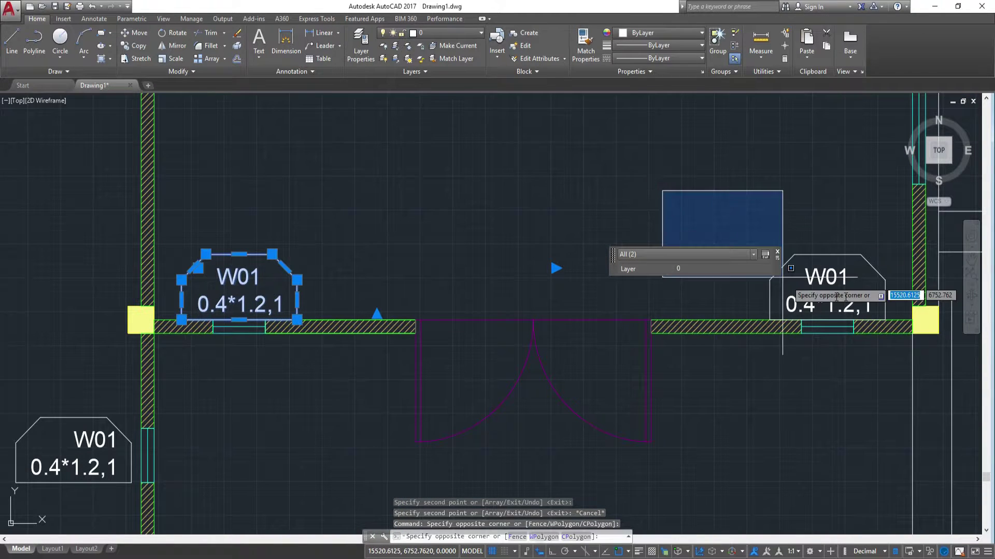
click(901, 306)
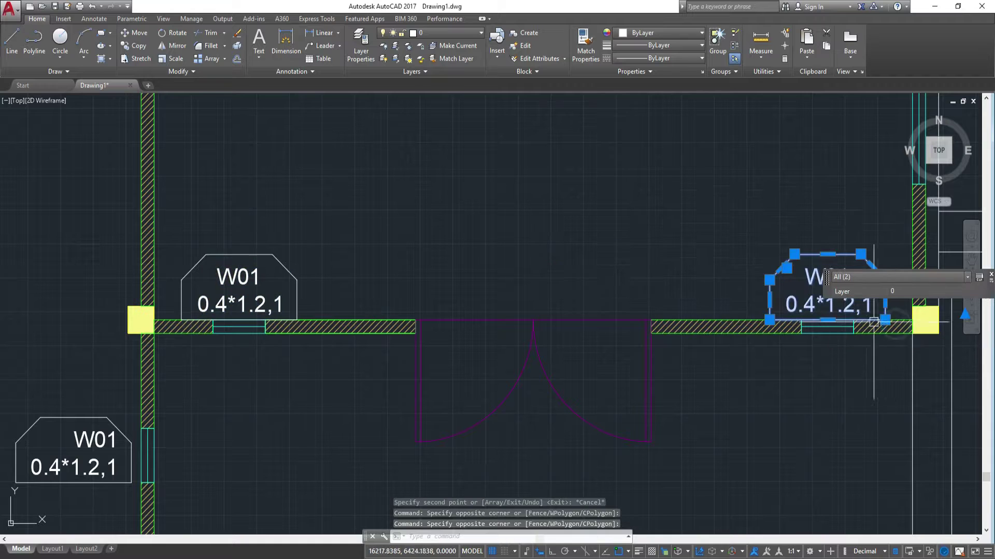
click(171, 238)
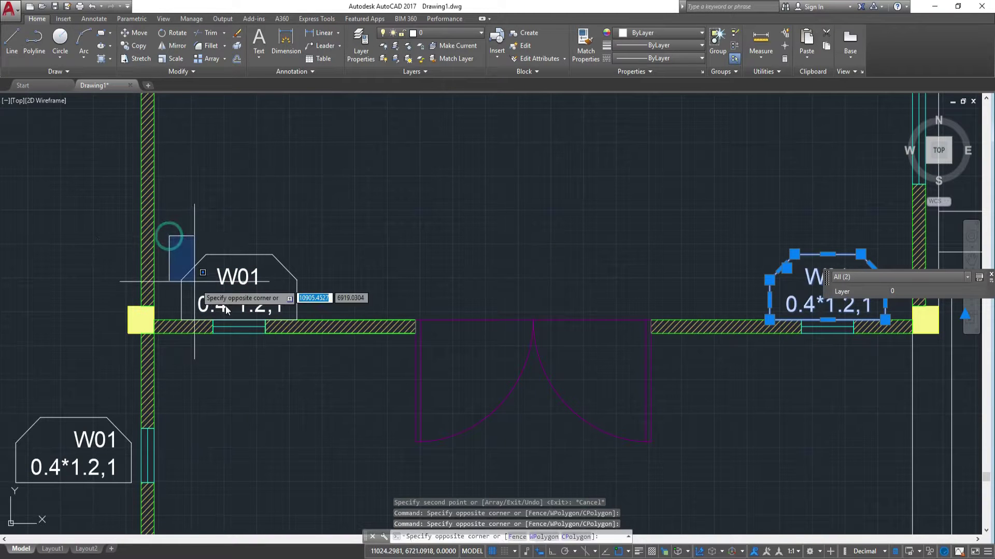
click(318, 327)
Move the two W01 tags, then undo that first move with Ctrl+Z
text(m)
key(Return)
scroll(208, 317, up, 4)
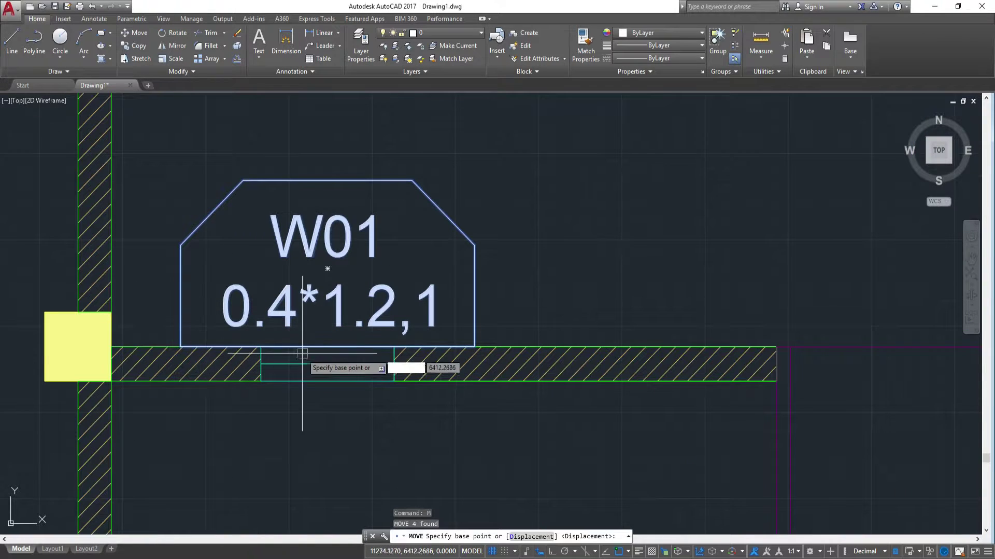
click(327, 347)
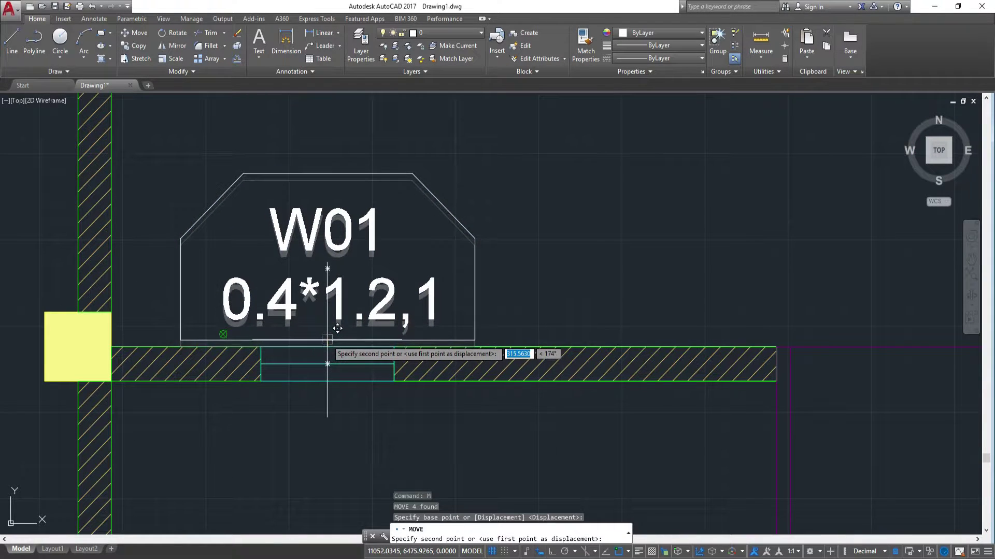
click(327, 334)
key(ctrl+z)
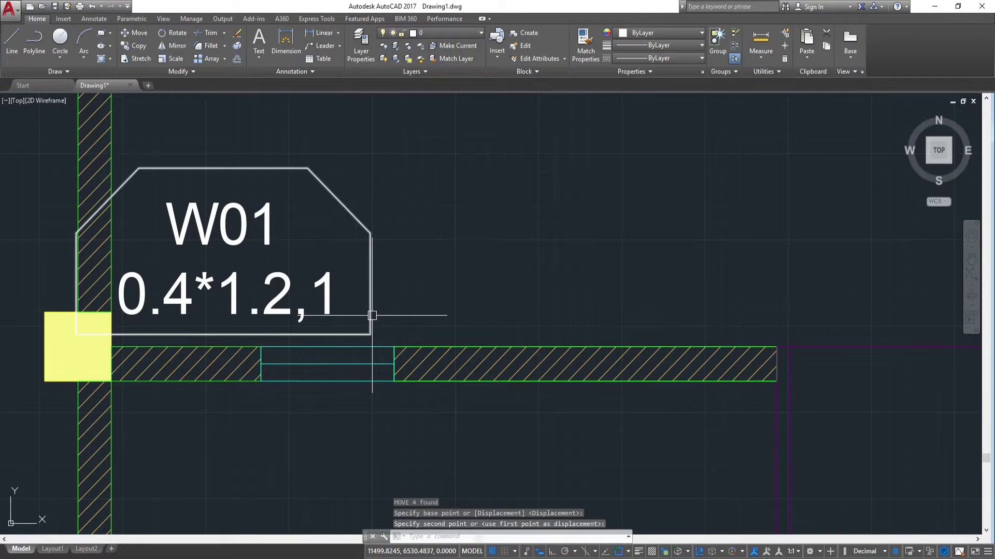
scroll(340, 319, down, 4)
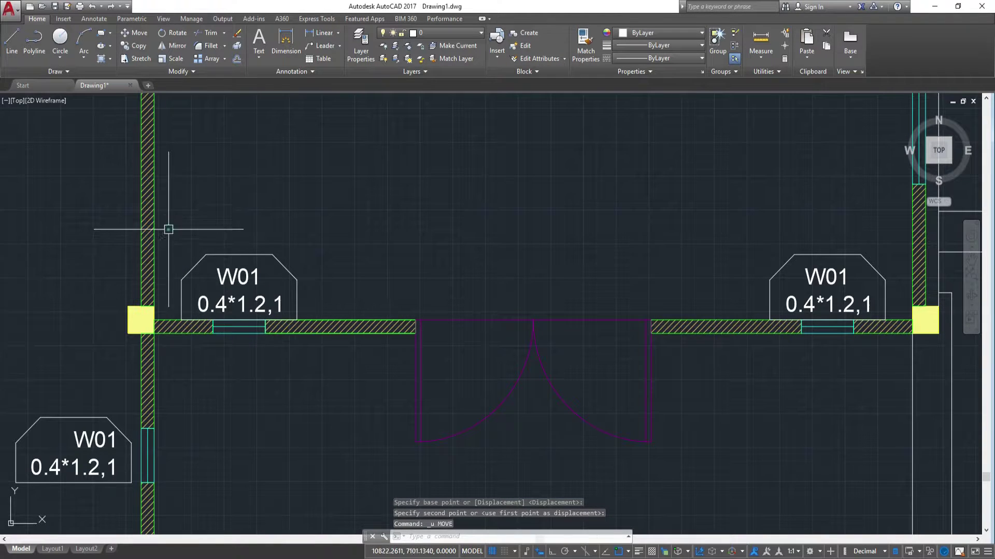
Reselect both W01 tags and move them slightly upward to clear the wall
click(168, 228)
click(479, 399)
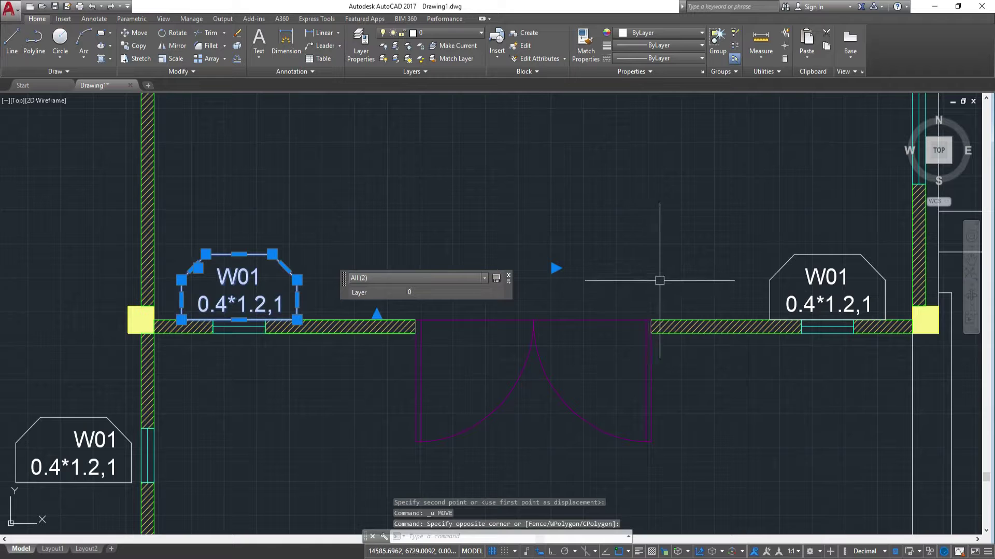
click(685, 201)
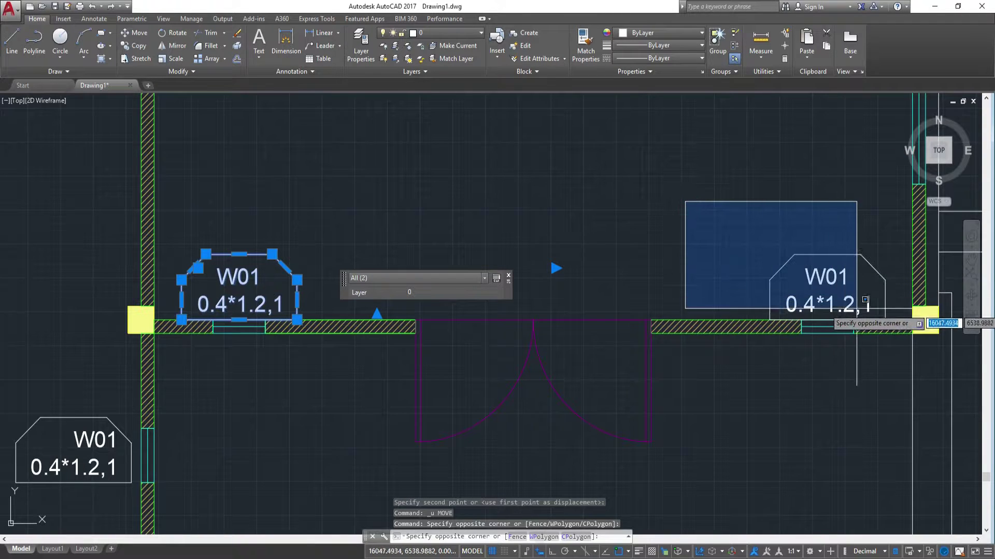
click(901, 323)
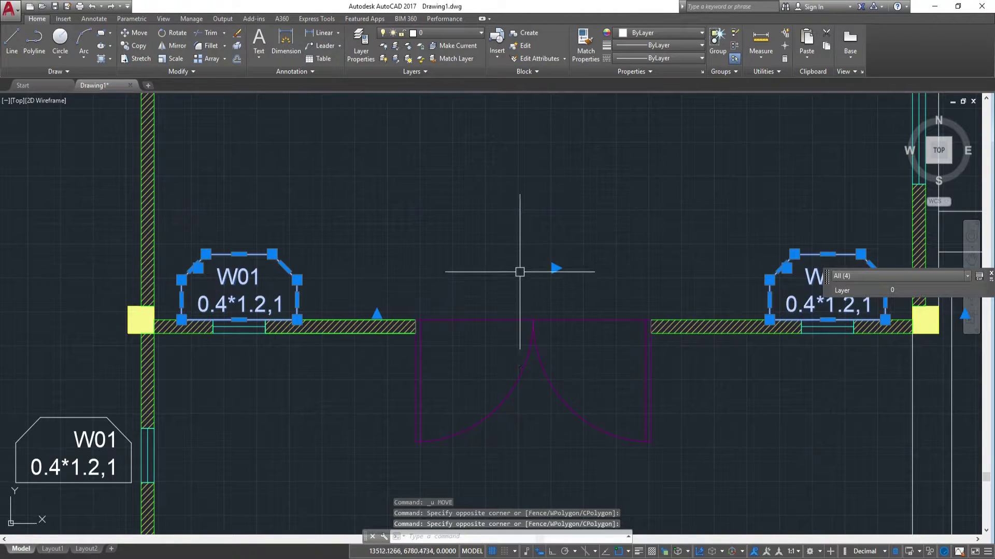
text(M)
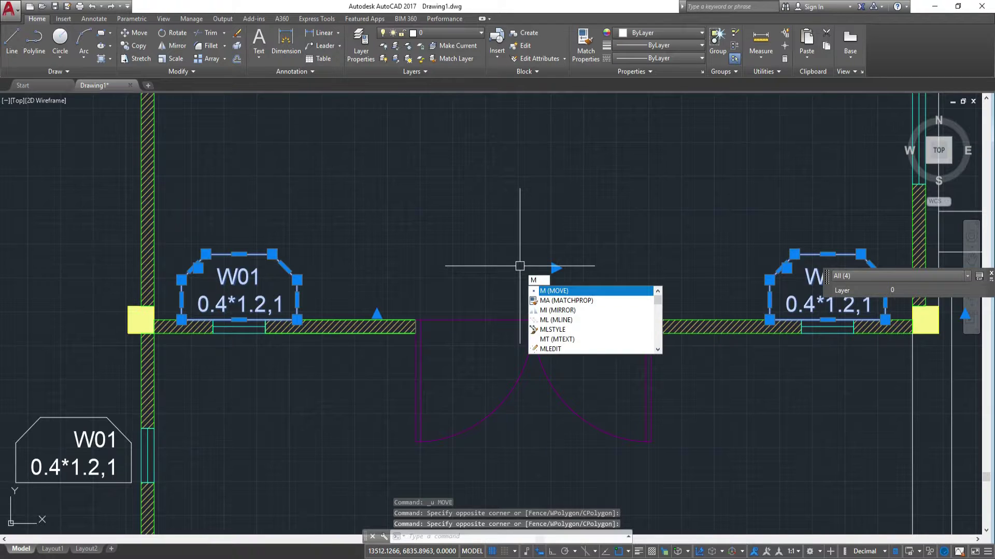
key(Return)
click(533, 319)
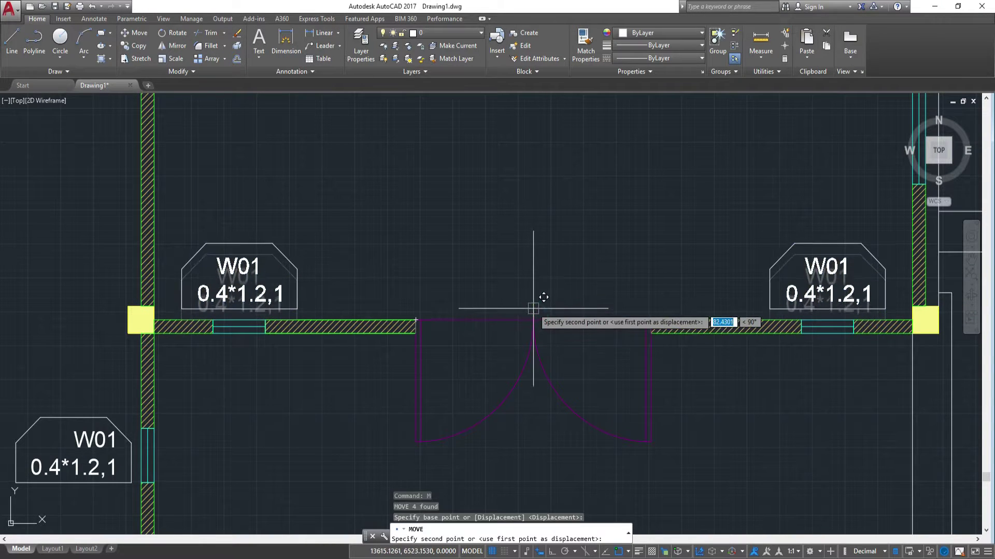
scroll(533, 306, down, 3)
scroll(517, 350, down, 3)
middle_drag(594, 262, 579, 398)
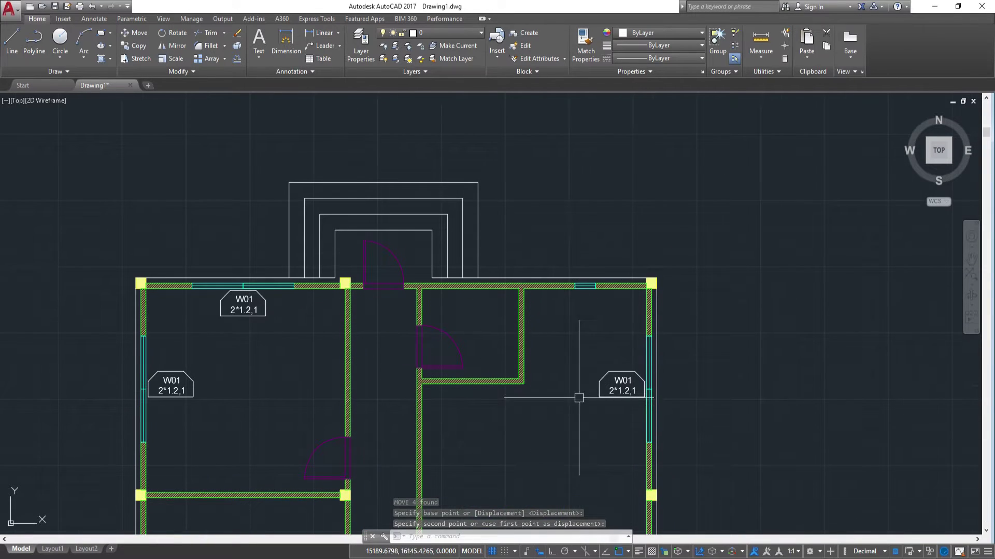
Pan the view over the lower rooms to the entrance door area
middle_drag(606, 429, 592, 307)
middle_drag(337, 243, 440, 343)
scroll(373, 313, up, 4)
scroll(373, 208, down, 6)
middle_drag(493, 437, 493, 338)
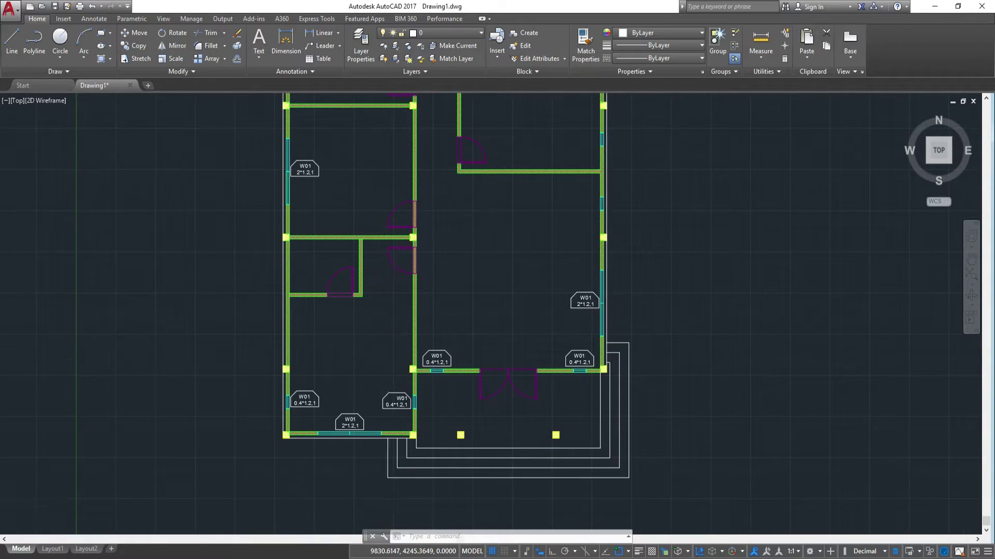
scroll(455, 388, up, 4)
middle_drag(451, 382, 441, 403)
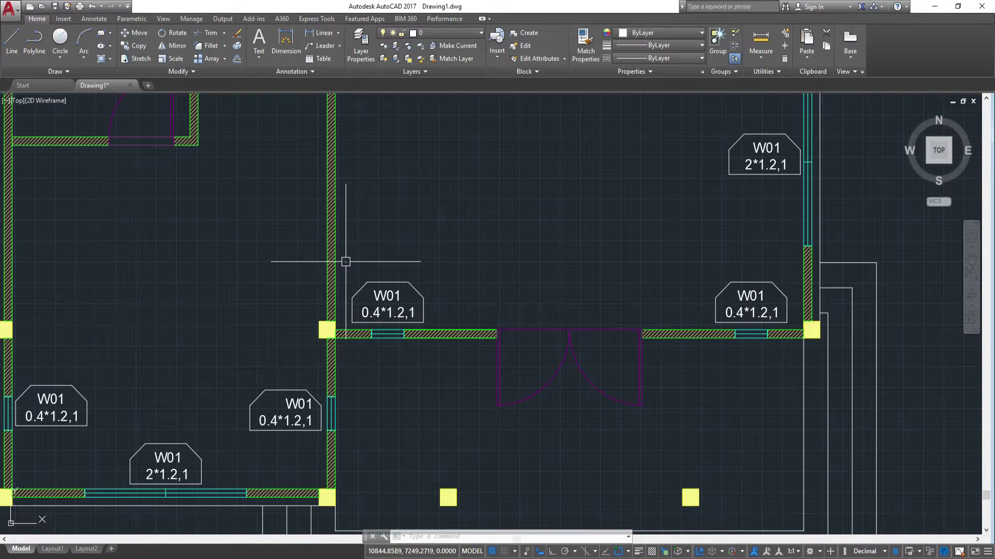
Copy the W01 0.4*1.2,1 tag from left of the entrance to the right-wall small window
drag(345, 262, 431, 328)
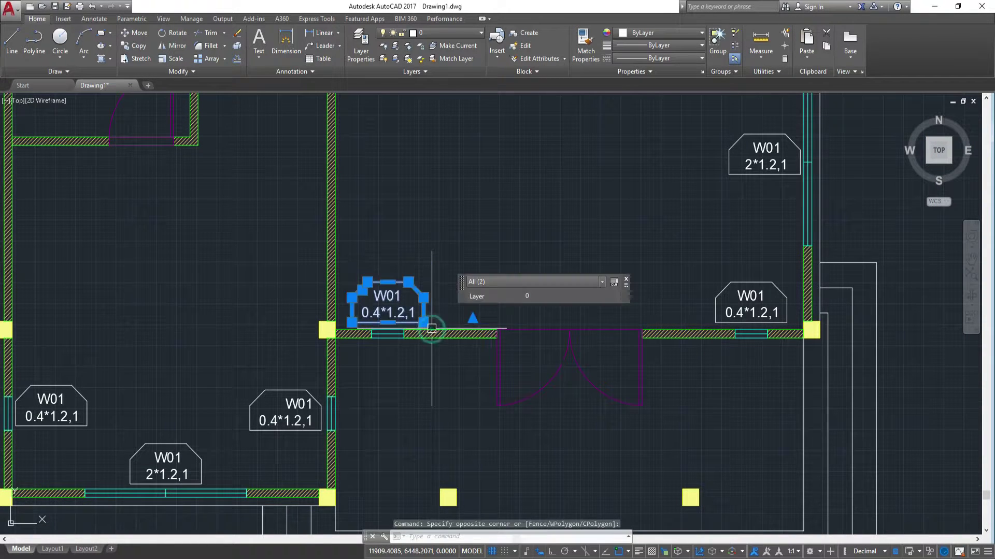
text(o)
key(Return)
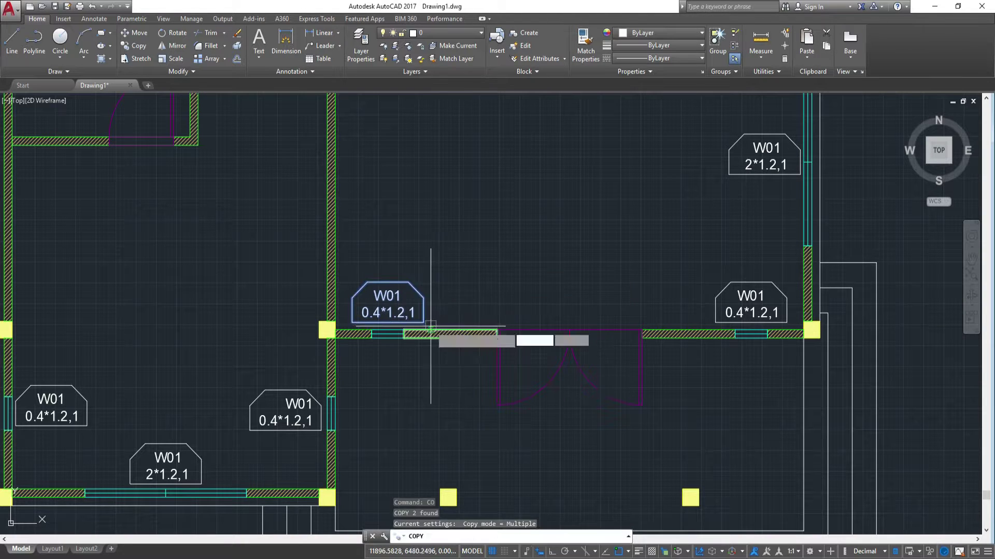
scroll(410, 299, up, 4)
click(441, 327)
scroll(440, 326, down, 4)
mouse_move(482, 320)
middle_down()
mouse_move(547, 305)
mouse_move(482, 451)
middle_up()
scroll(732, 306, up, 5)
scroll(725, 288, down, 1)
click(725, 288)
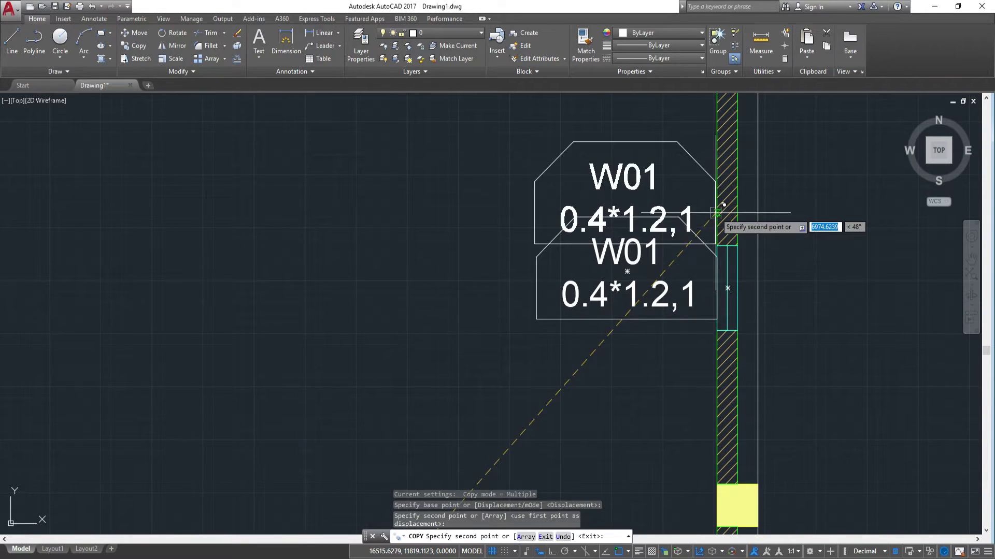
Place another W01 0.4*1.2,1 tag copy below the small top-wall window
middle_drag(722, 189, 714, 431)
scroll(683, 228, down, 4)
scroll(706, 278, up, 4)
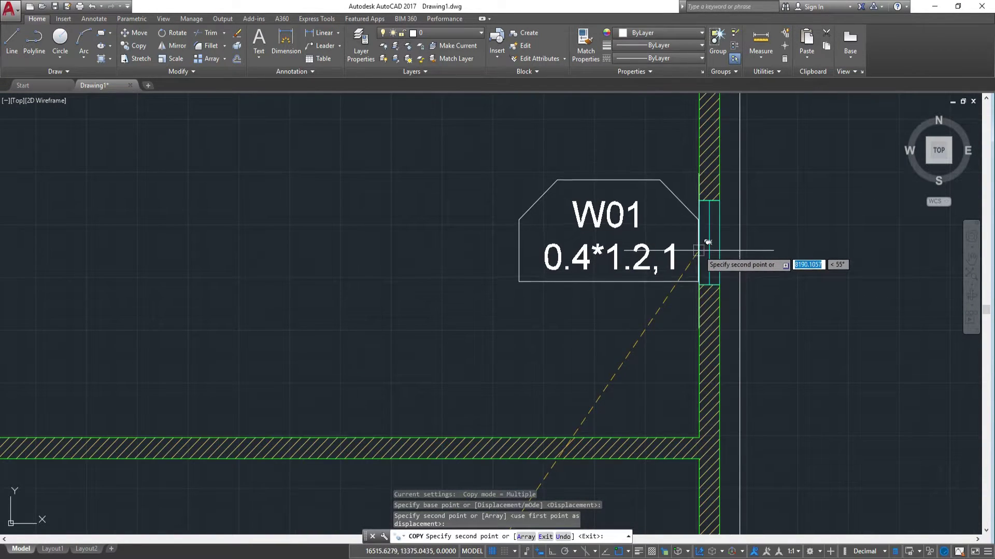
scroll(707, 234, down, 4)
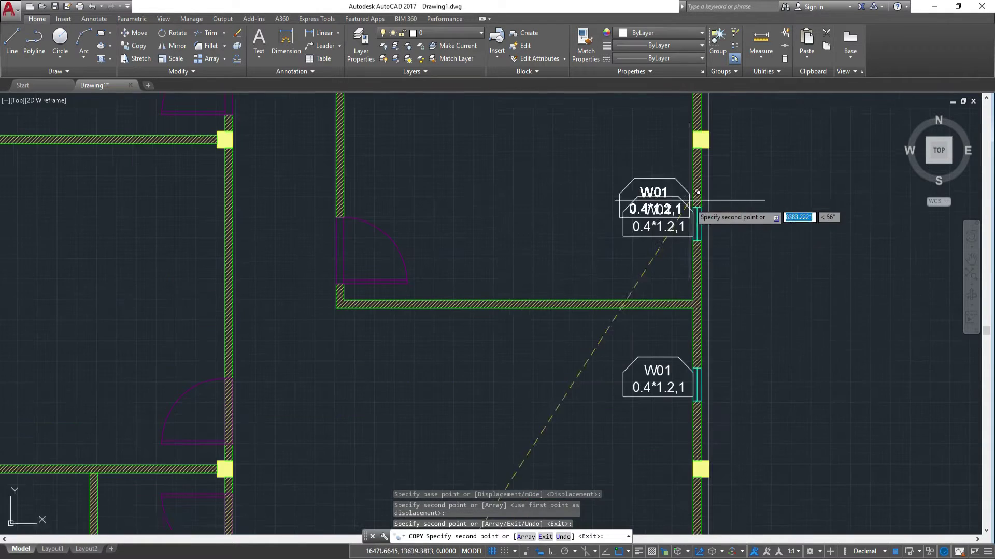
middle_drag(700, 215, 689, 388)
middle_drag(682, 197, 683, 317)
middle_drag(685, 134, 685, 270)
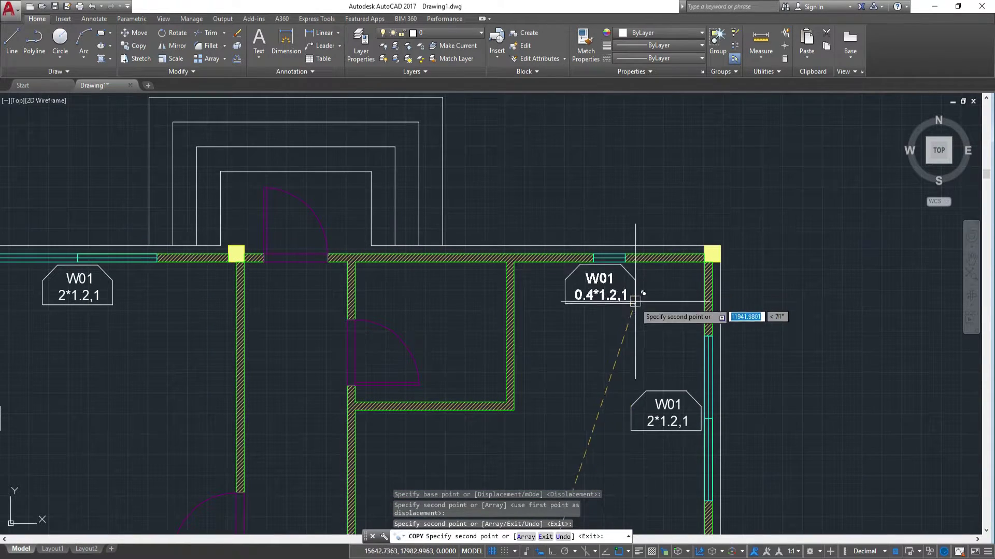
click(641, 343)
Move the newly copied W01 tag to just below the top-wall window
key(Escape)
click(664, 360)
click(558, 304)
key(Return)
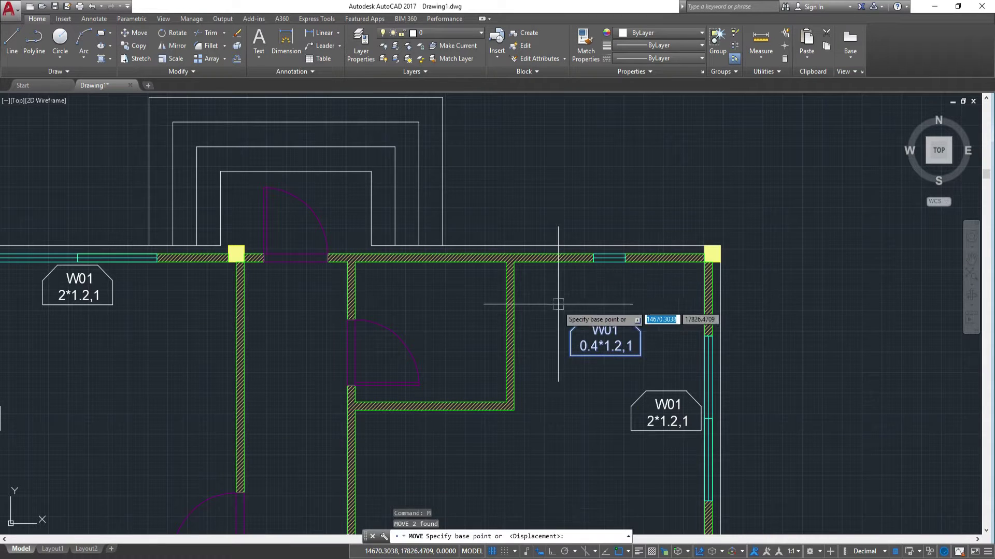
scroll(588, 315, up, 2)
click(616, 321)
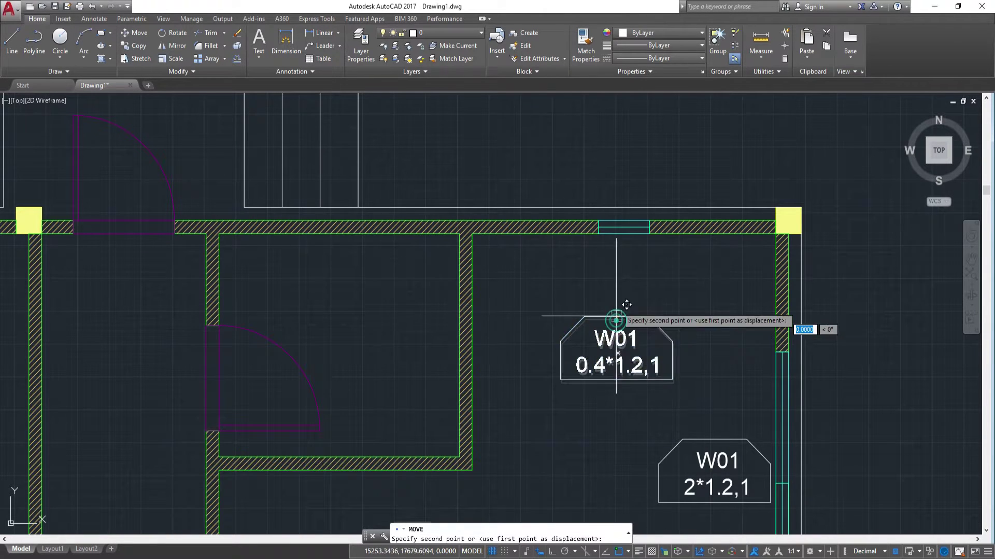
click(623, 239)
scroll(622, 239, down, 2)
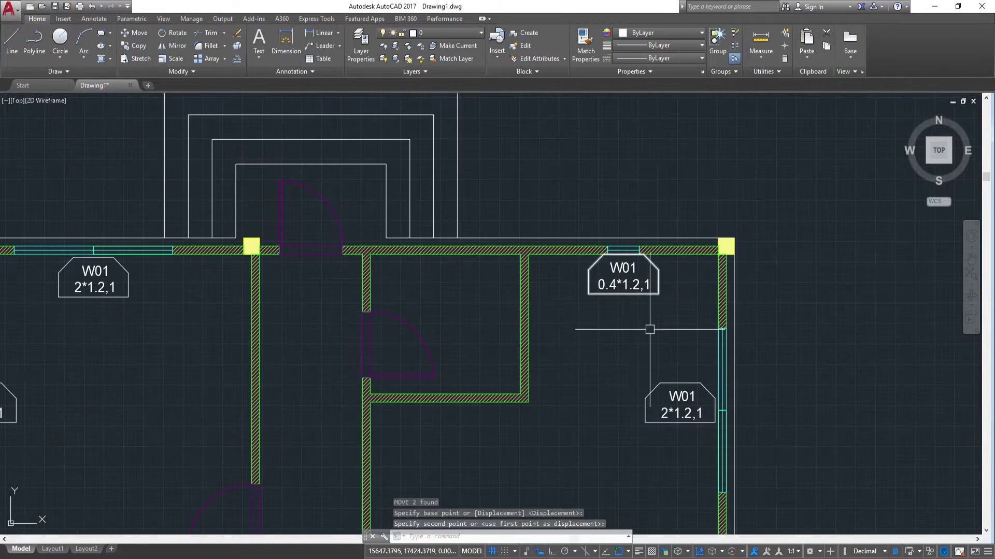
scroll(653, 316, up, 3)
Nudge the top-wall W01 tag slightly lower, leaving a gap under the window
click(667, 315)
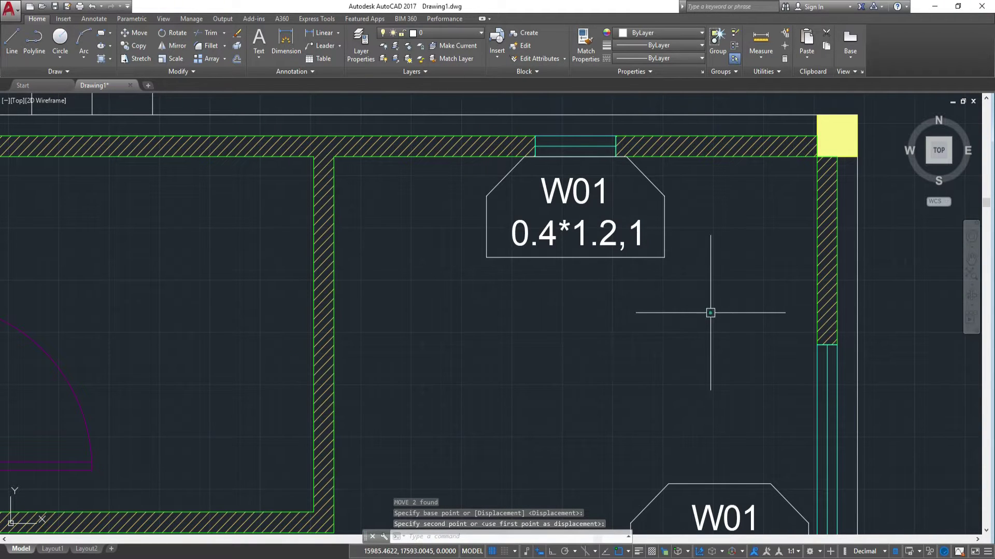
click(710, 311)
click(477, 209)
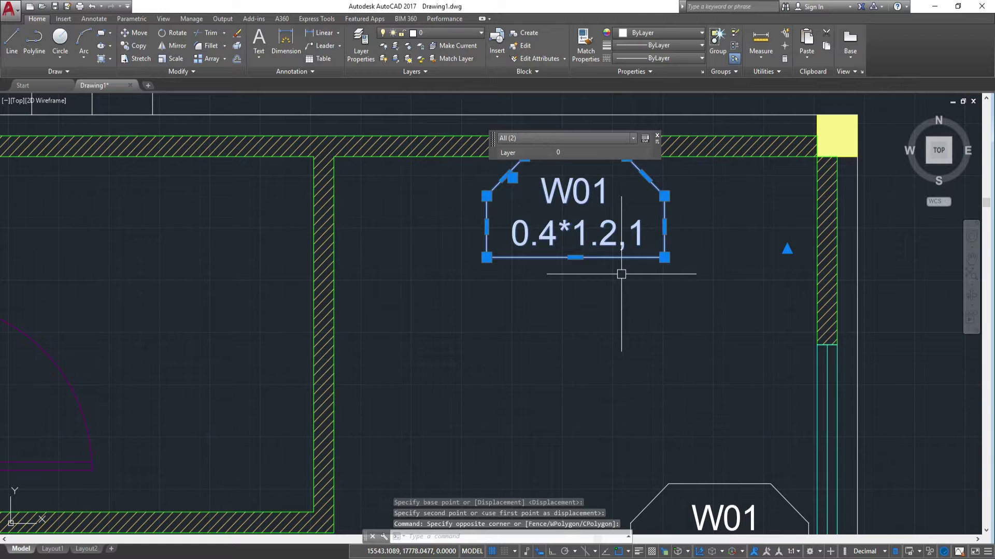
text(m)
key(Return)
scroll(632, 233, up, 3)
scroll(570, 233, up, 2)
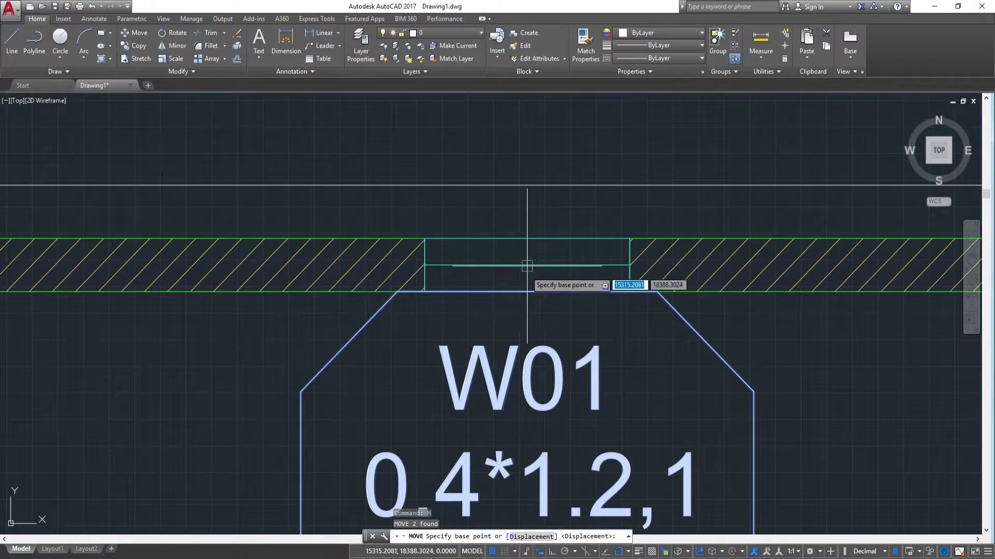
click(527, 291)
click(526, 309)
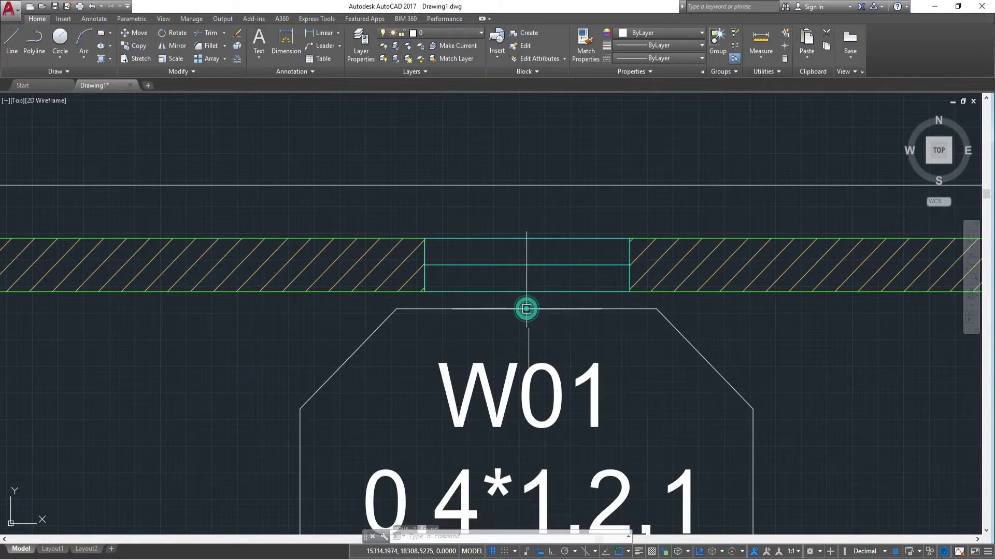
scroll(526, 310, down, 5)
scroll(621, 373, down, 2)
Select the W01 0.4*1.2,1 tag on the right wall
middle_drag(573, 355, 515, 262)
click(463, 214)
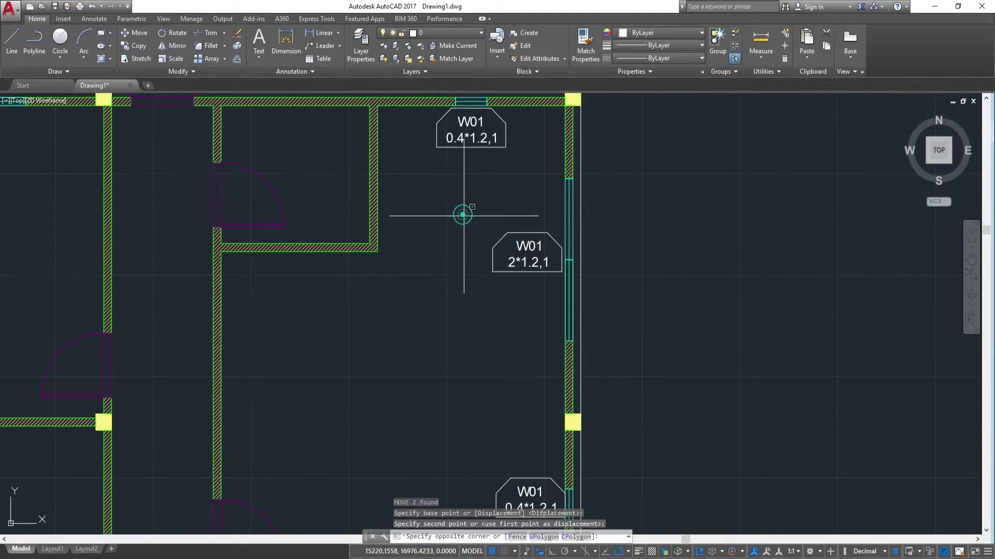
click(431, 269)
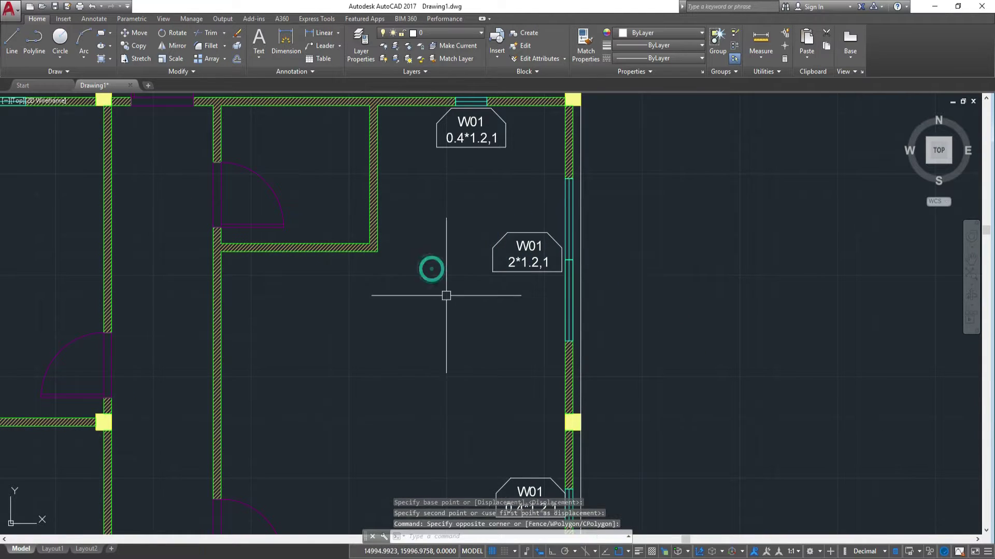
middle_drag(506, 393, 510, 244)
click(462, 289)
click(554, 398)
click(559, 387)
Move the upper right-wall W01 tag to sit beside its window
click(471, 263)
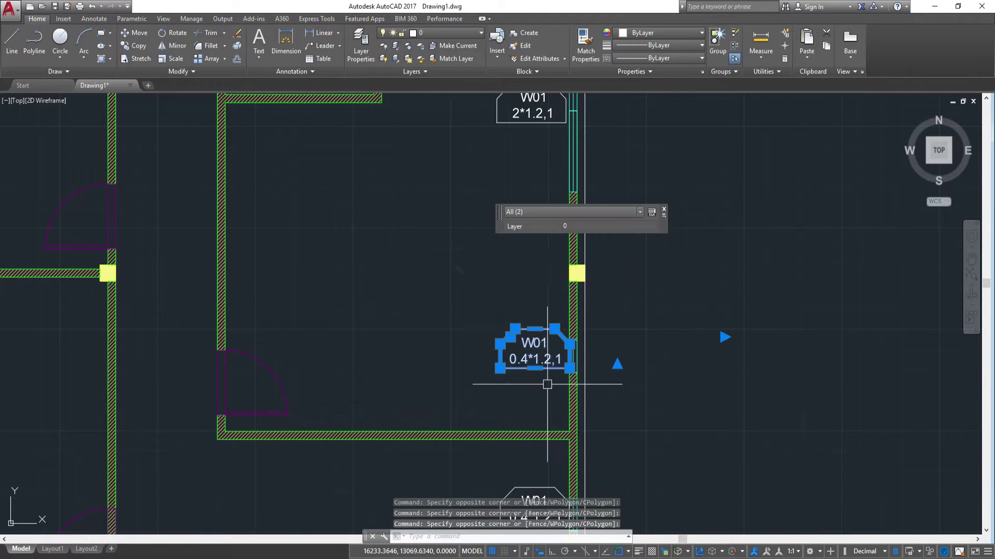
scroll(548, 379, up, 5)
text(m)
key(Return)
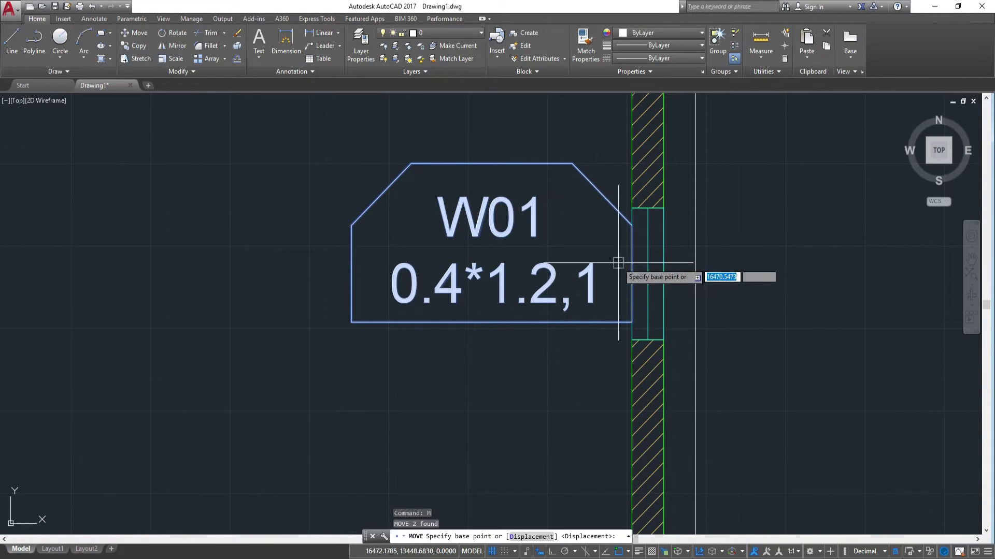
click(632, 273)
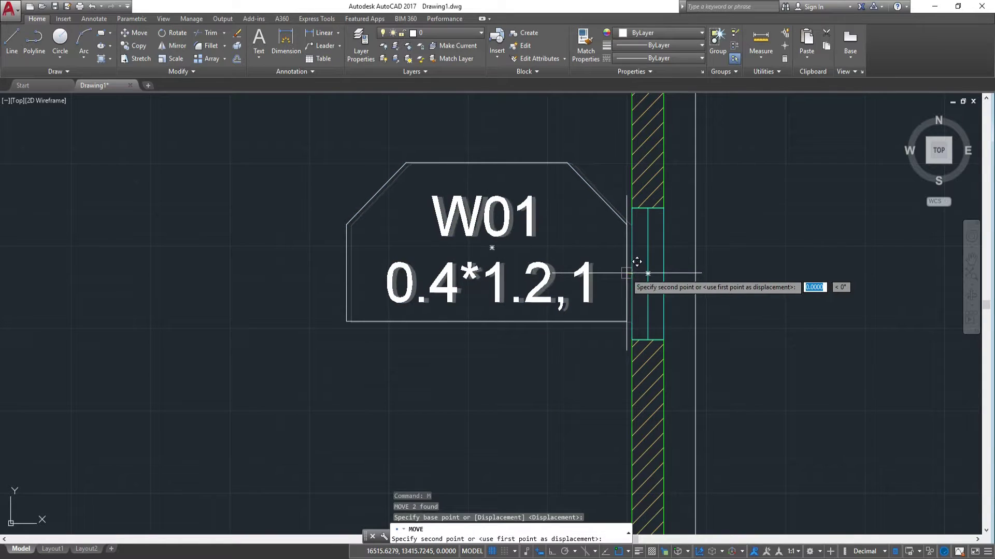
click(635, 266)
scroll(648, 304, down, 5)
middle_drag(648, 304, 636, 173)
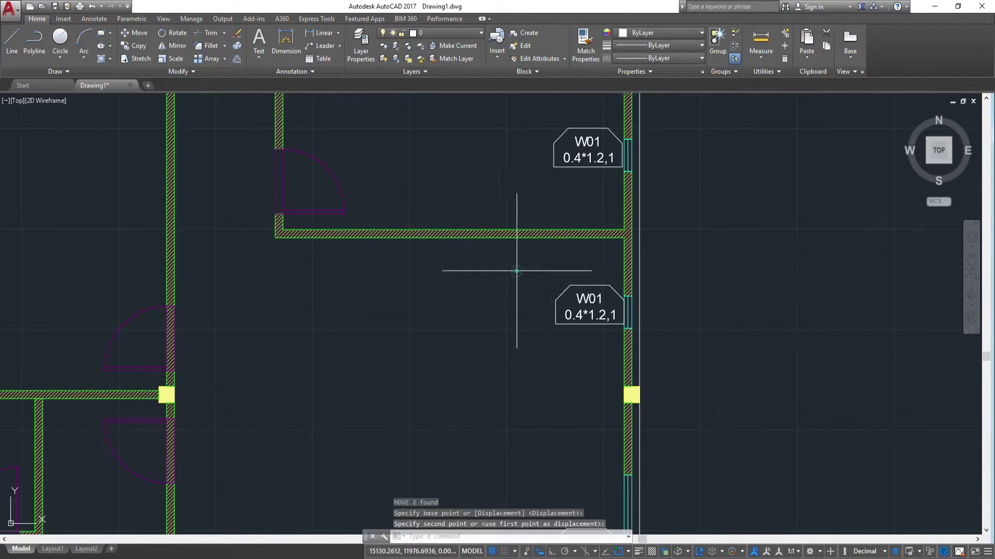
Shift the lower right-wall W01 tag slightly left onto its window
click(516, 270)
click(631, 334)
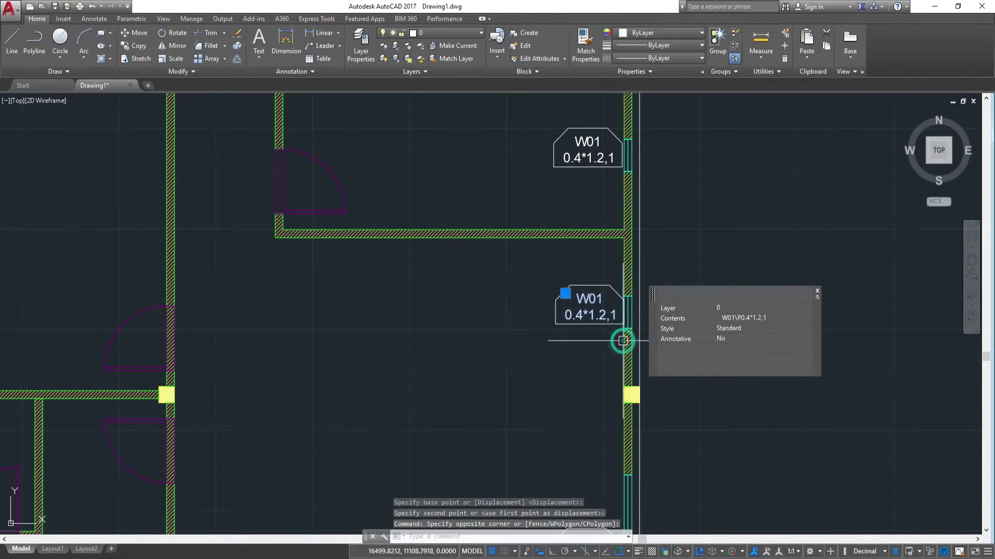
scroll(624, 398, up, 3)
click(611, 404)
click(532, 278)
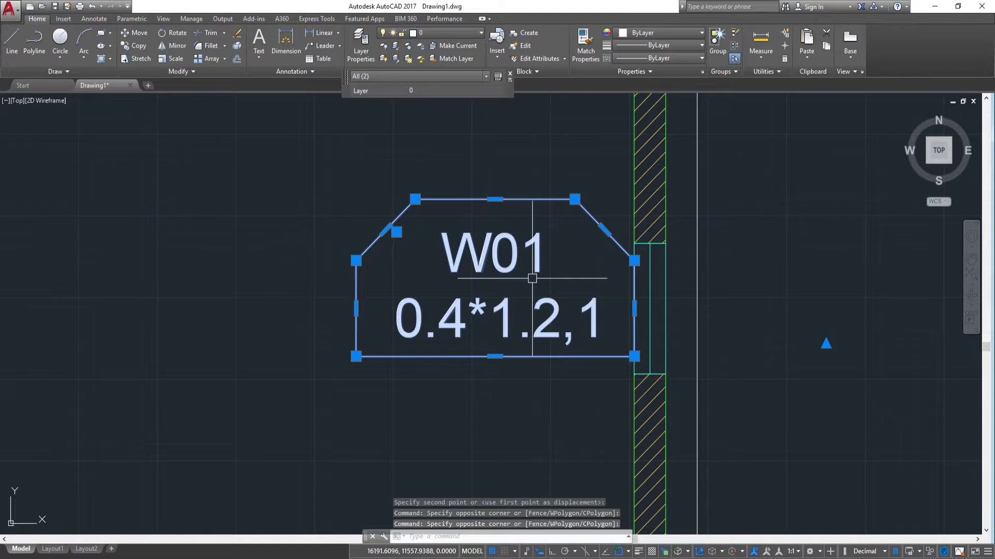
text(m)
key(Return)
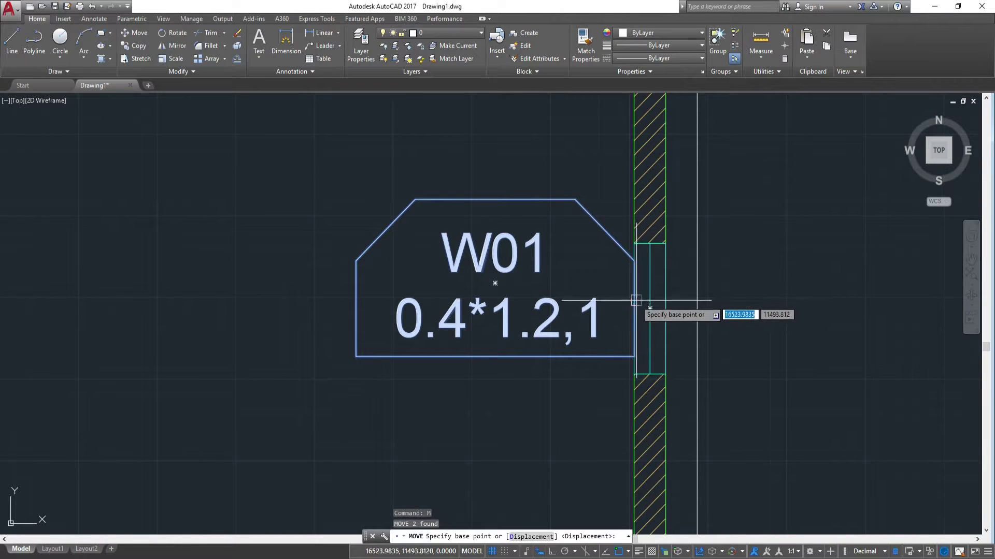
click(634, 312)
click(623, 317)
scroll(674, 310, down, 3)
Zoom out and pan to the spare W01 0.4*1.2,1 tag beside the plan
middle_drag(676, 339, 644, 206)
scroll(644, 332, down, 3)
scroll(628, 329, down, 3)
scroll(628, 304, down, 2)
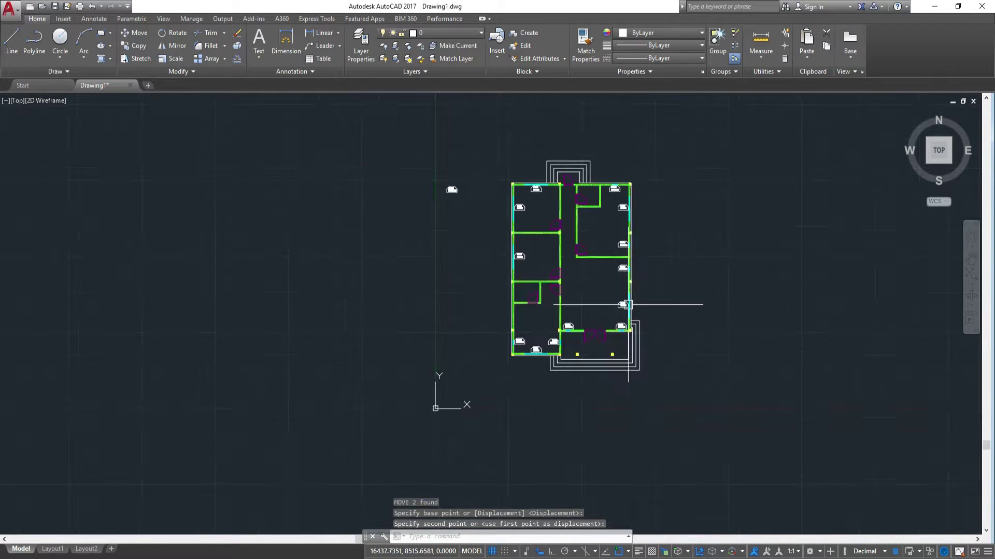
scroll(597, 288, up, 4)
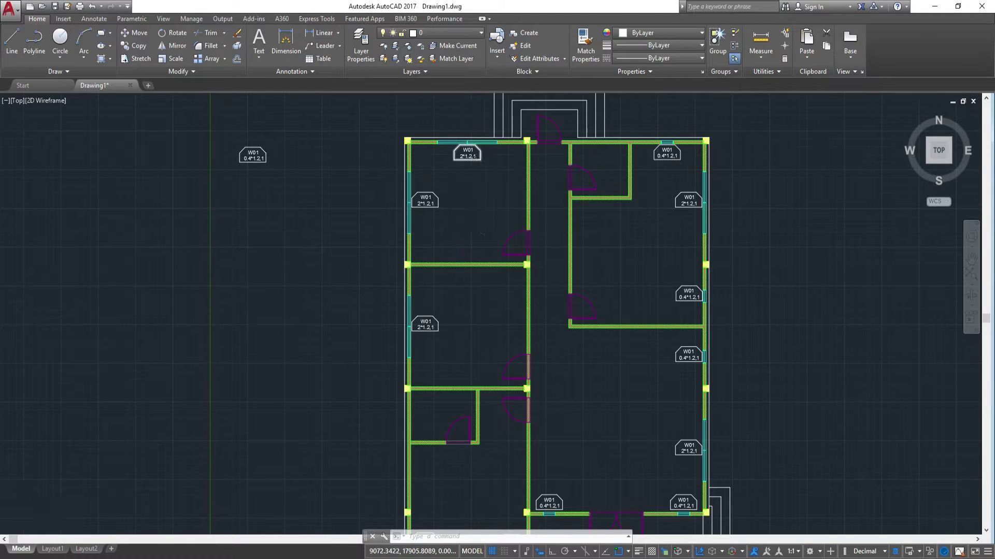
scroll(481, 159, up, 2)
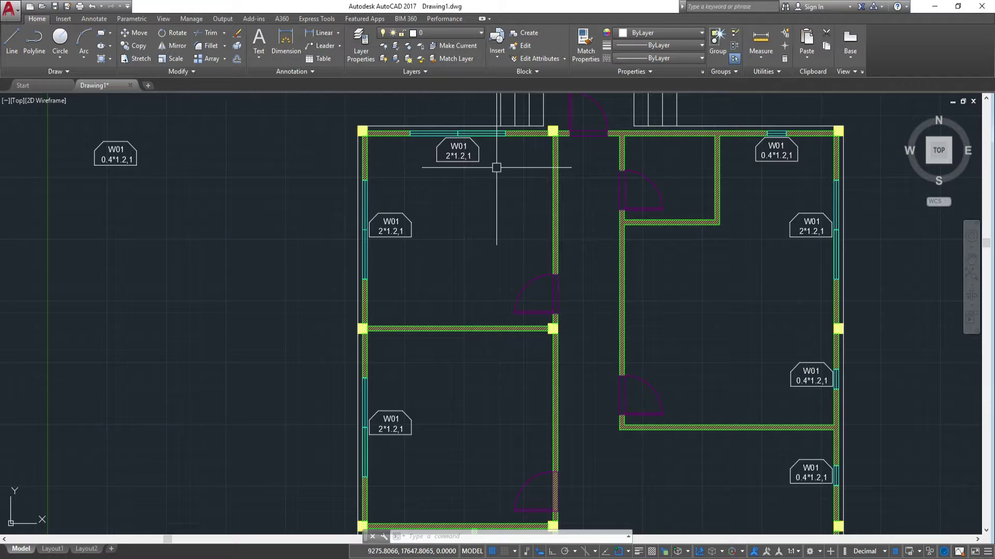
middle_drag(278, 236, 492, 278)
scroll(463, 297, up, 2)
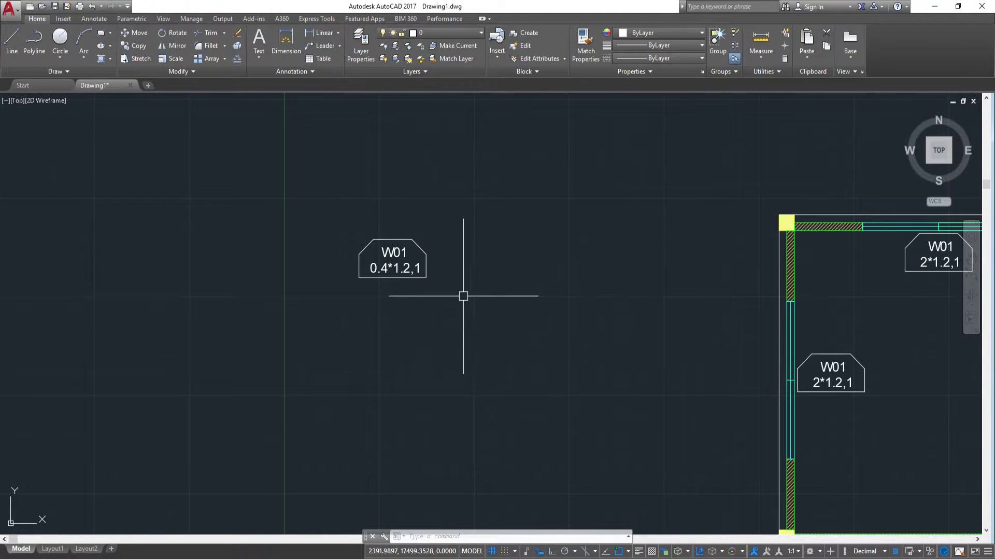
Erase the spare tag's outline and change its text to D01 over 0.8*2
click(424, 280)
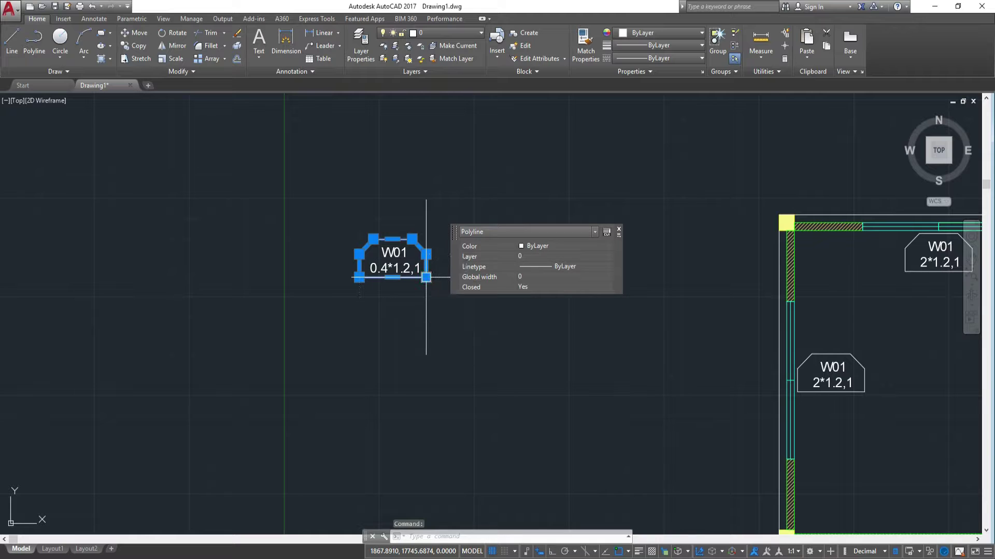
text(c)
key(Return)
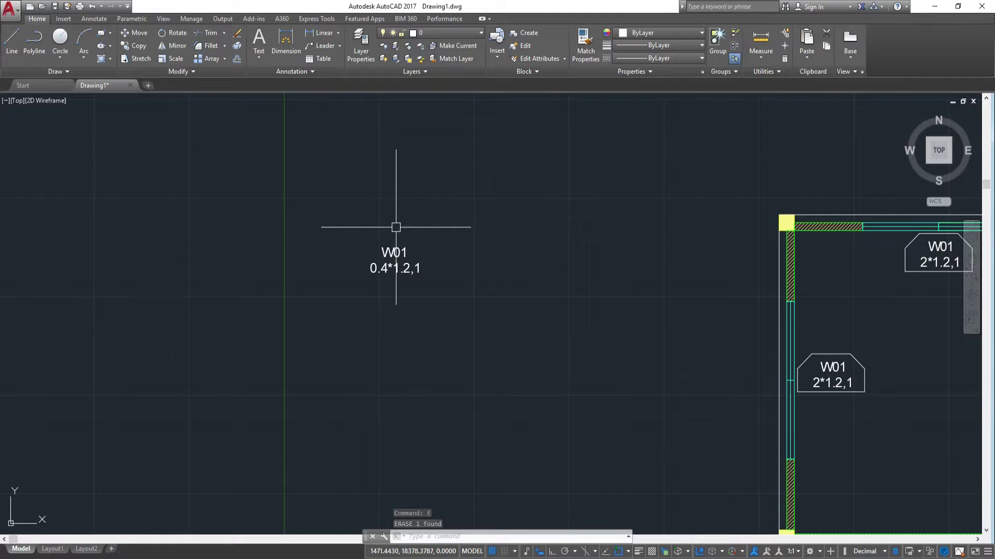
double_click(389, 267)
text(D)
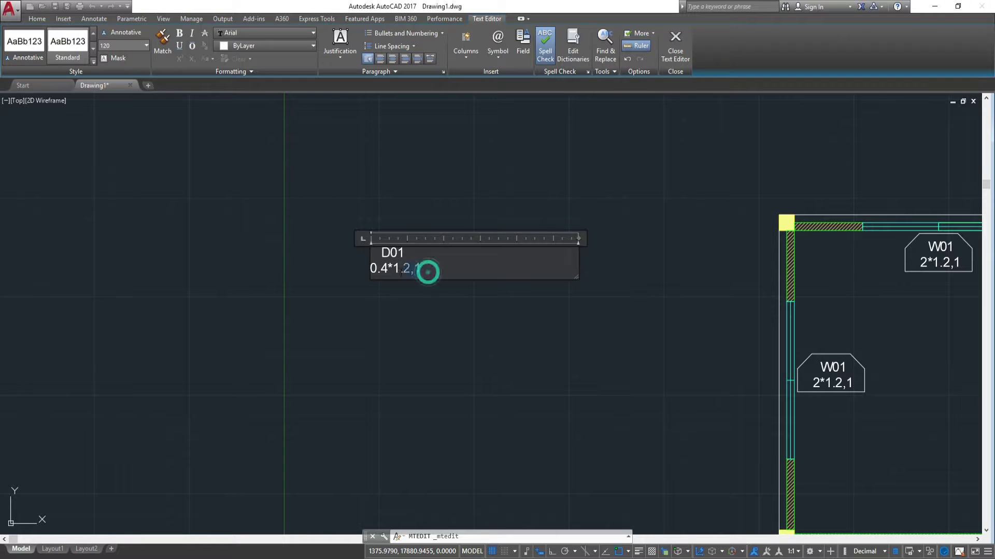
text(0.8*2)
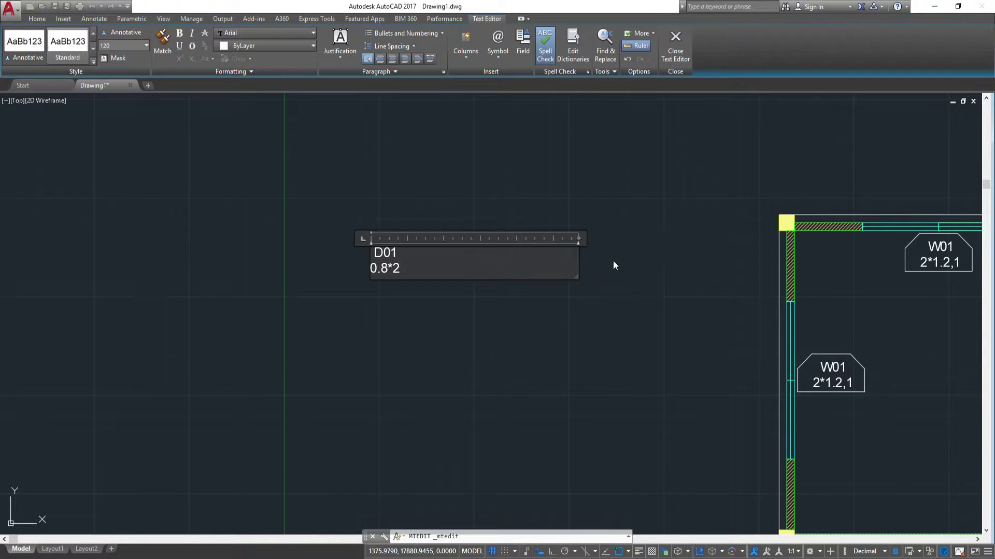
key(ctrl+Return)
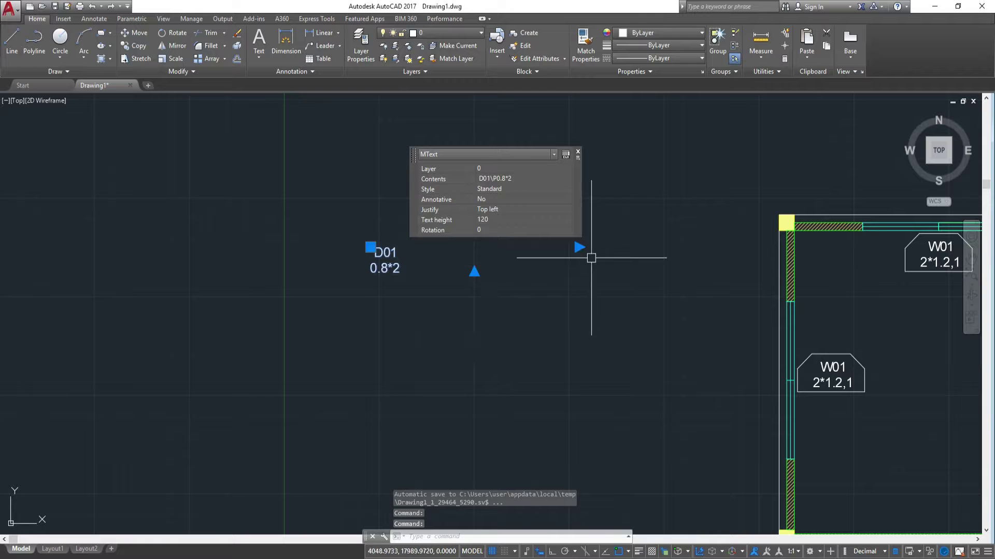
Draw a rectangle frame around the D01 / 0.8*2 text
click(579, 248)
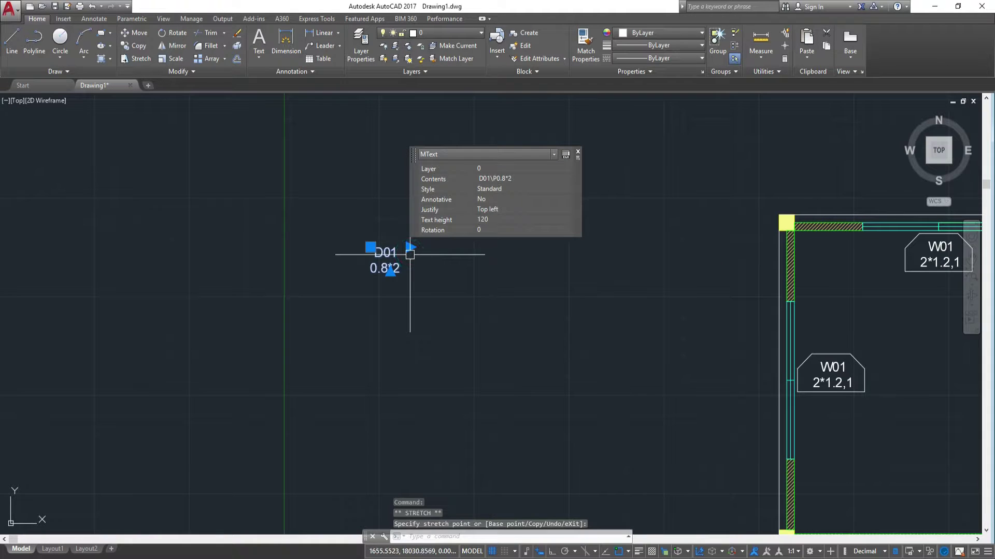
scroll(410, 253, up, 2)
key(Escape)
scroll(404, 286, up, 2)
middle_drag(404, 286, 542, 344)
scroll(543, 344, down, 2)
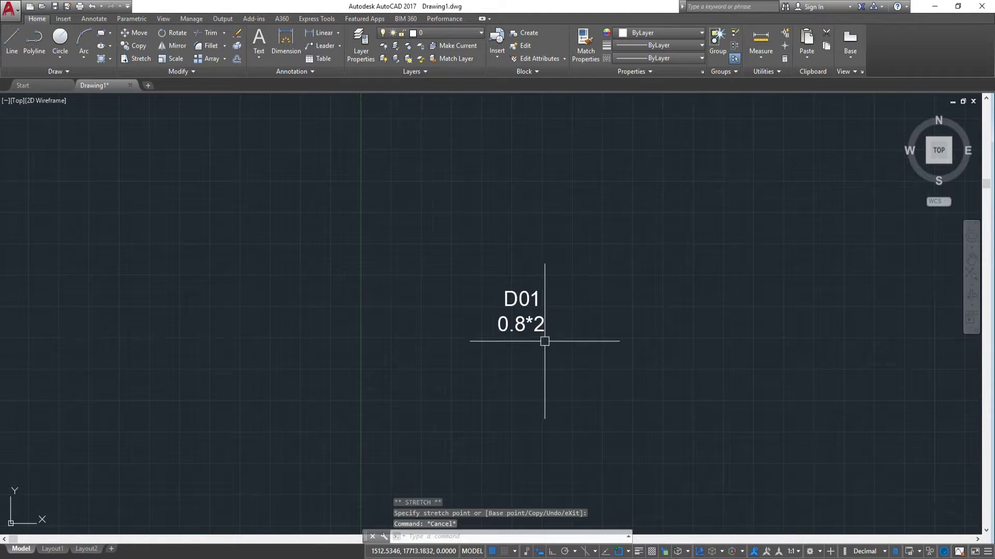
text(c)
key(Return)
click(479, 283)
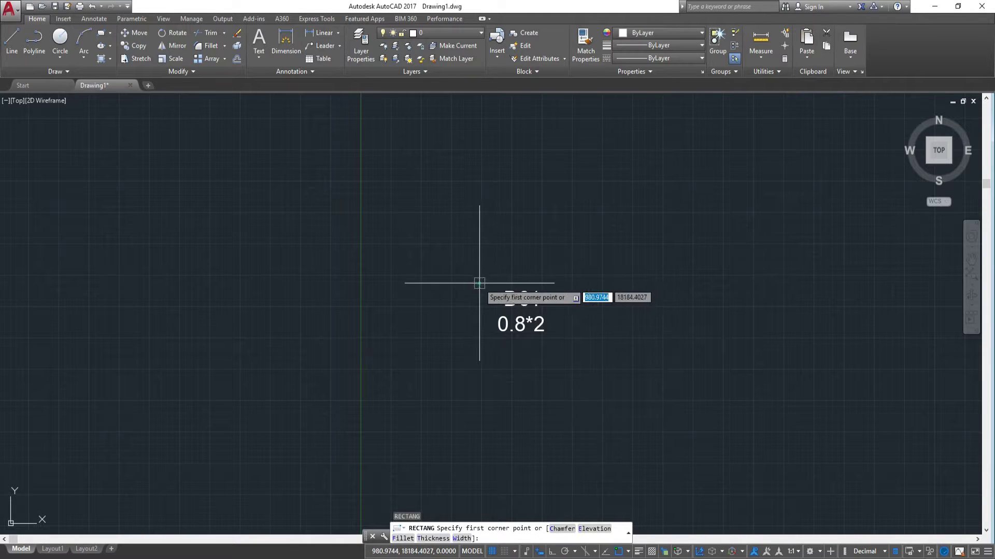
click(558, 339)
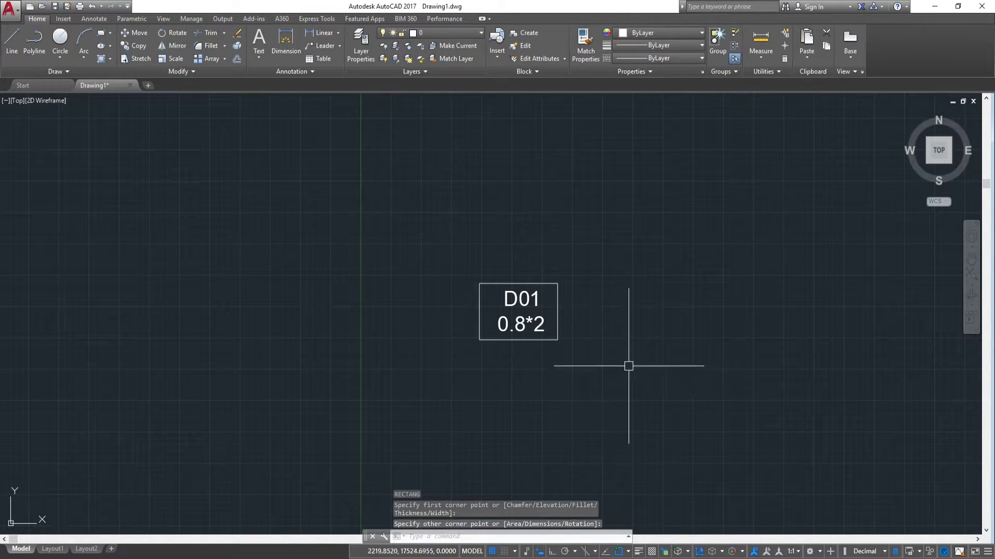
Try selecting the frame and text together, then clear the selection and recenter the label
click(483, 311)
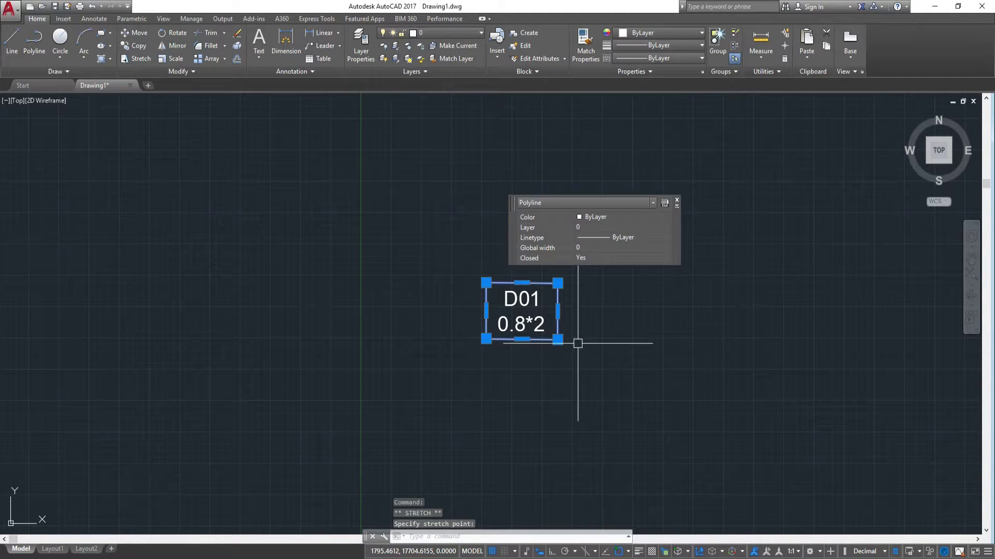
key(Escape)
click(593, 367)
click(416, 238)
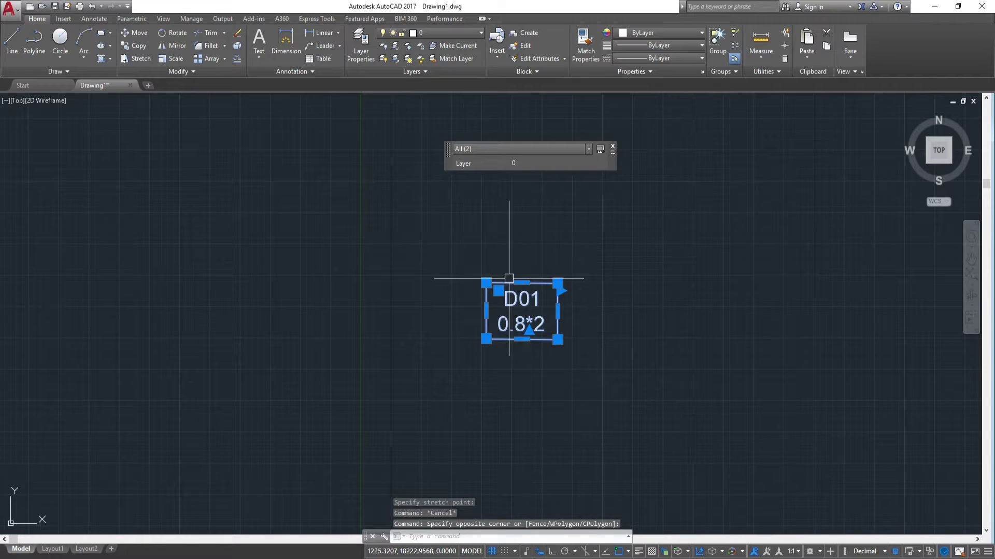
key(Escape)
scroll(521, 256, down, 3)
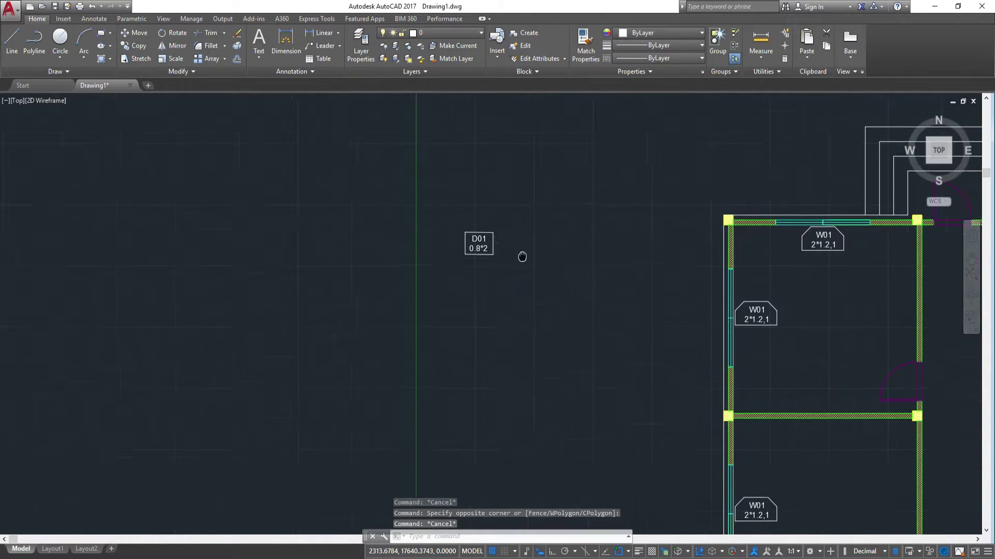
middle_drag(521, 251, 485, 300)
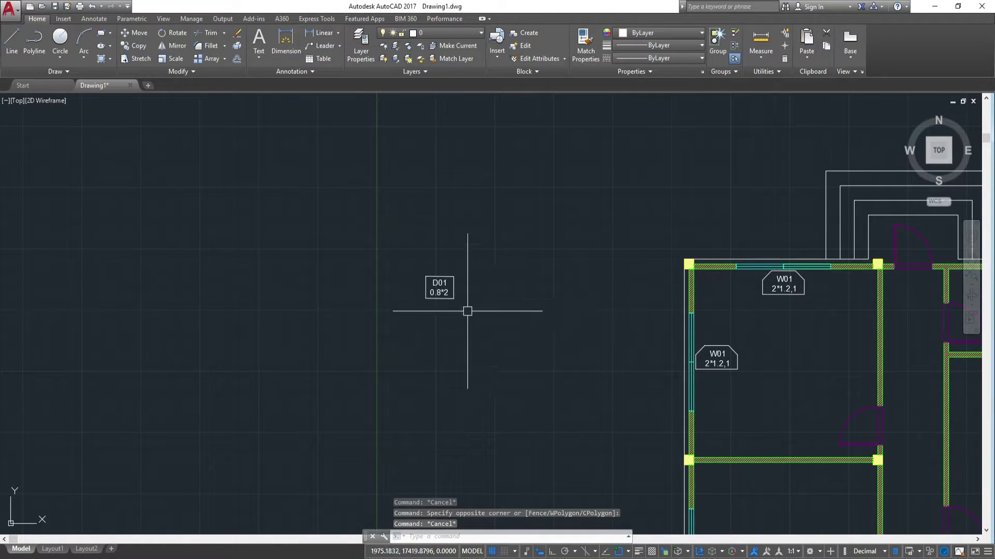
scroll(454, 296, up, 5)
scroll(453, 296, up, 5)
Try pulling the frame's edges horizontally closer to the text, then cancel the edit
click(460, 296)
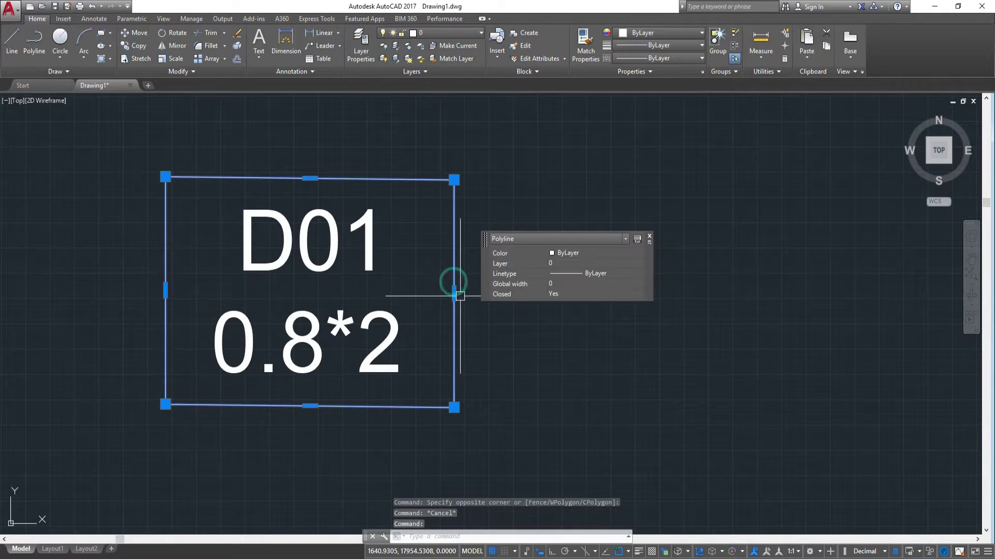
click(454, 294)
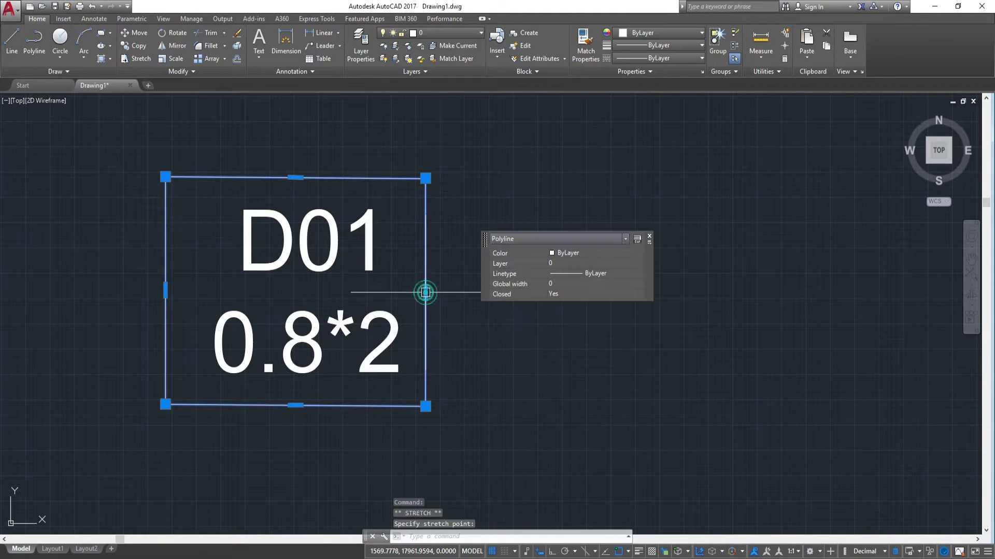
click(166, 291)
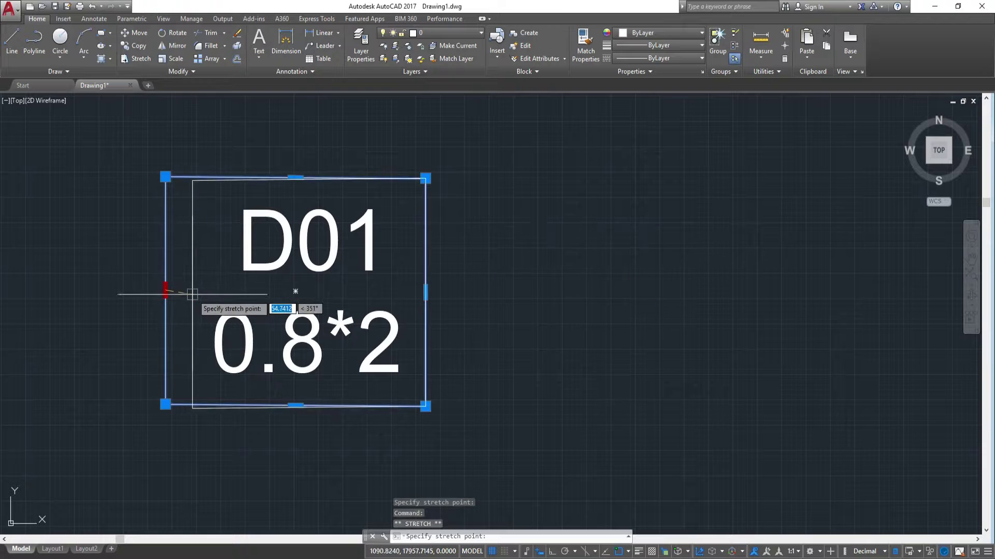
key(F8)
click(204, 280)
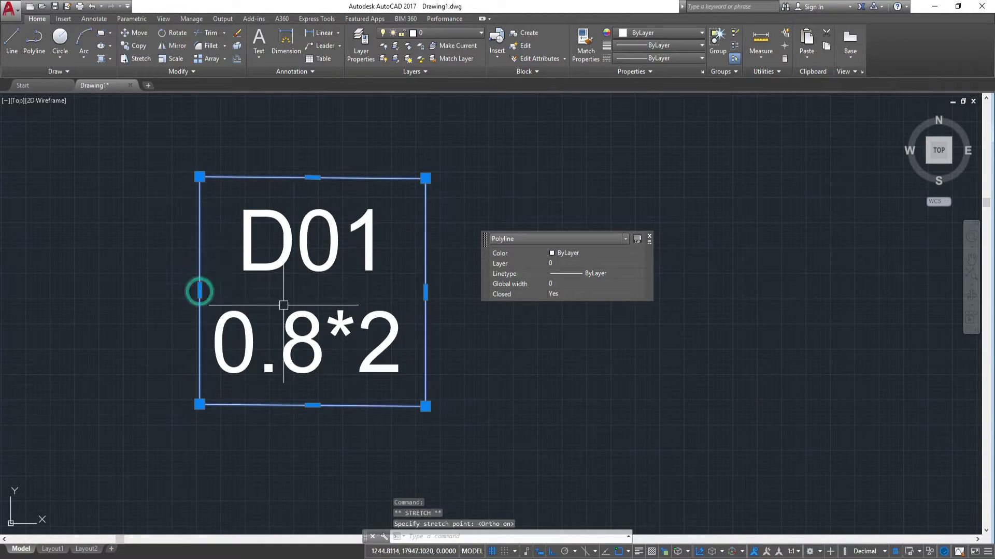
scroll(347, 322, down, 4)
scroll(341, 303, up, 2)
right_click(362, 315)
key(Escape)
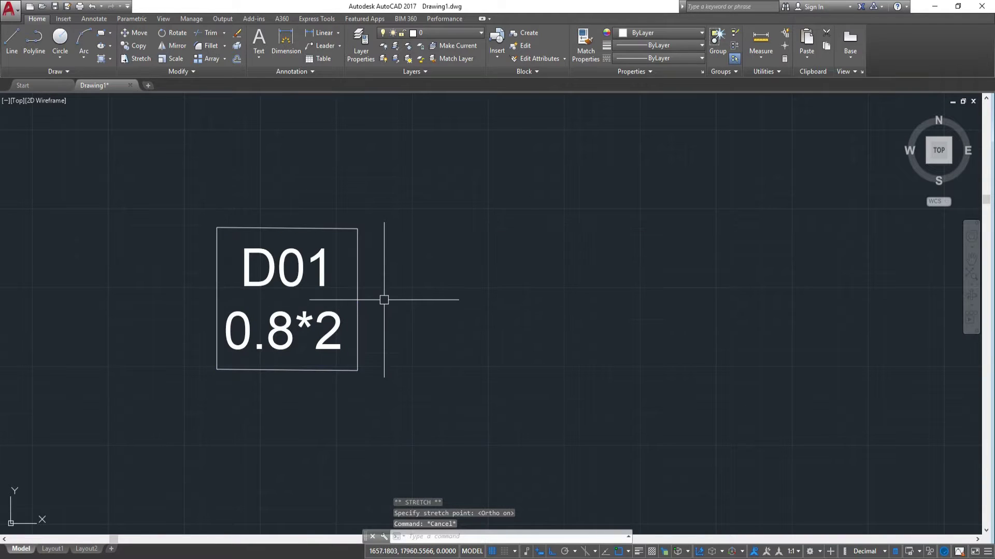
Erase the uneven frame and draw a new rectangle box around the D01 text
click(363, 311)
click(355, 274)
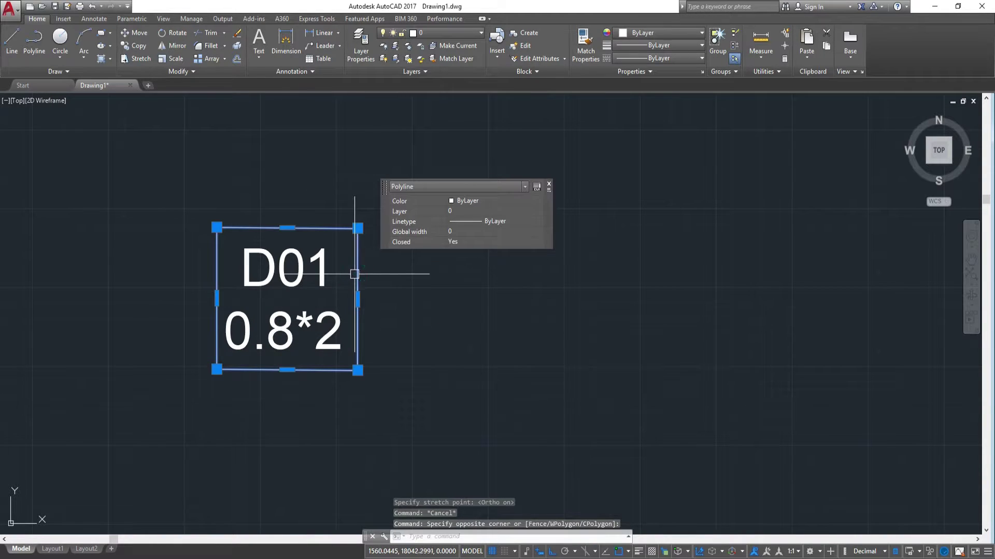
key(Return)
text(c)
key(Return)
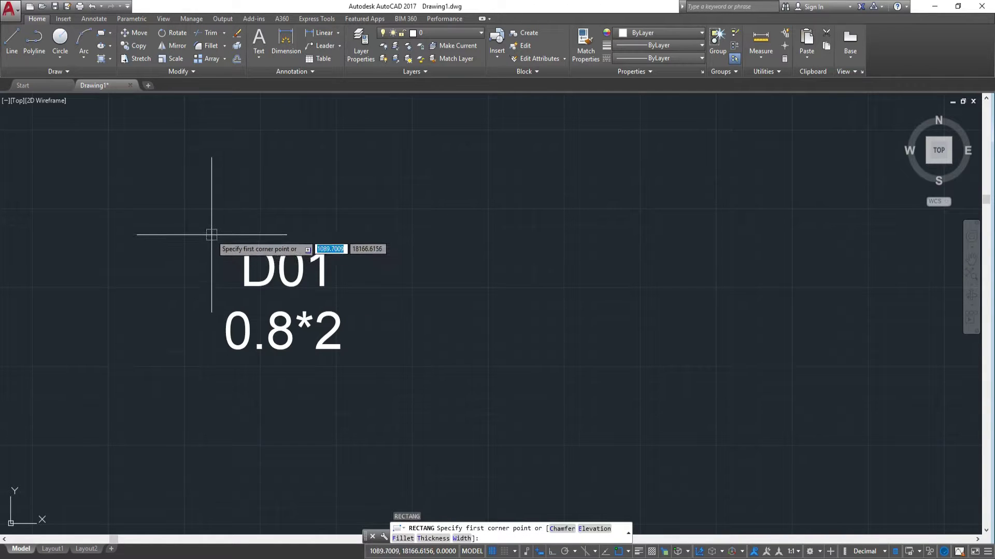
click(211, 234)
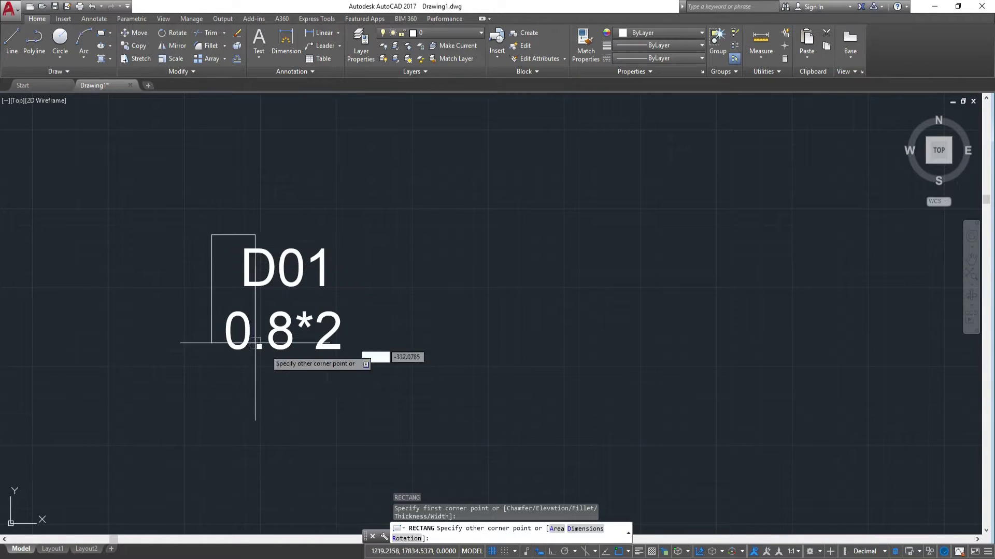
click(349, 361)
scroll(447, 303, down, 4)
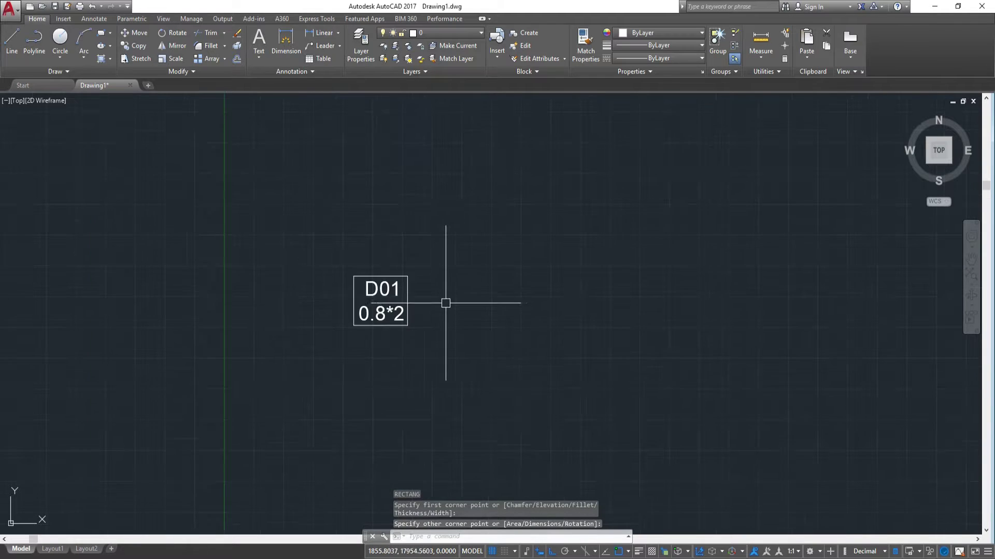
scroll(355, 299, up, 4)
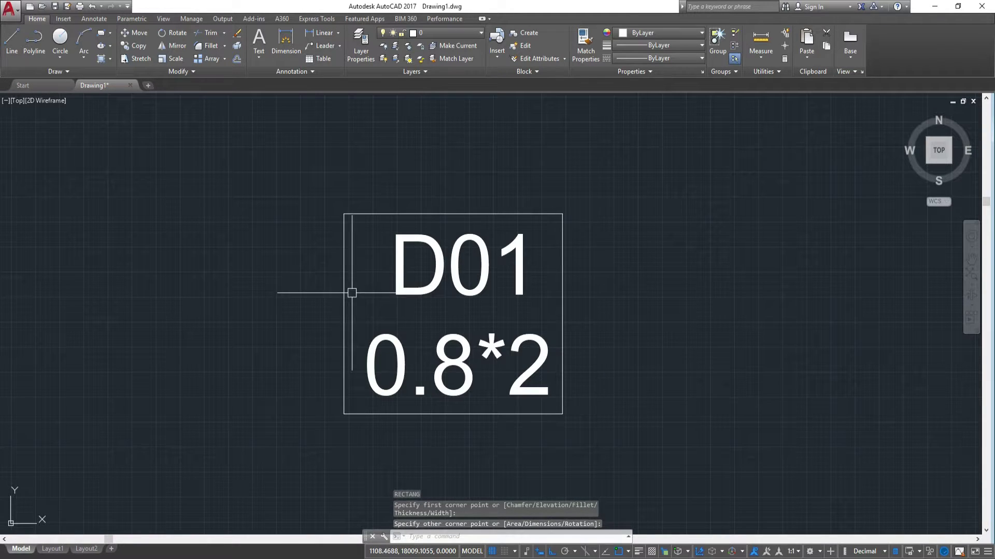
Window-select the boxed D01 tag with its text and start copying it
click(345, 311)
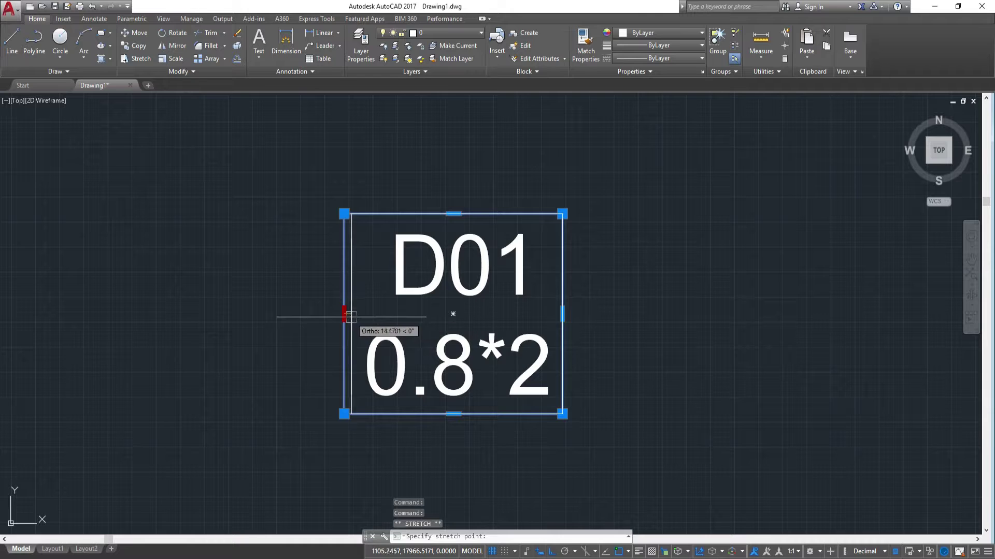
key(Escape)
key(Escape)
scroll(487, 316, down, 4)
click(545, 377)
click(315, 193)
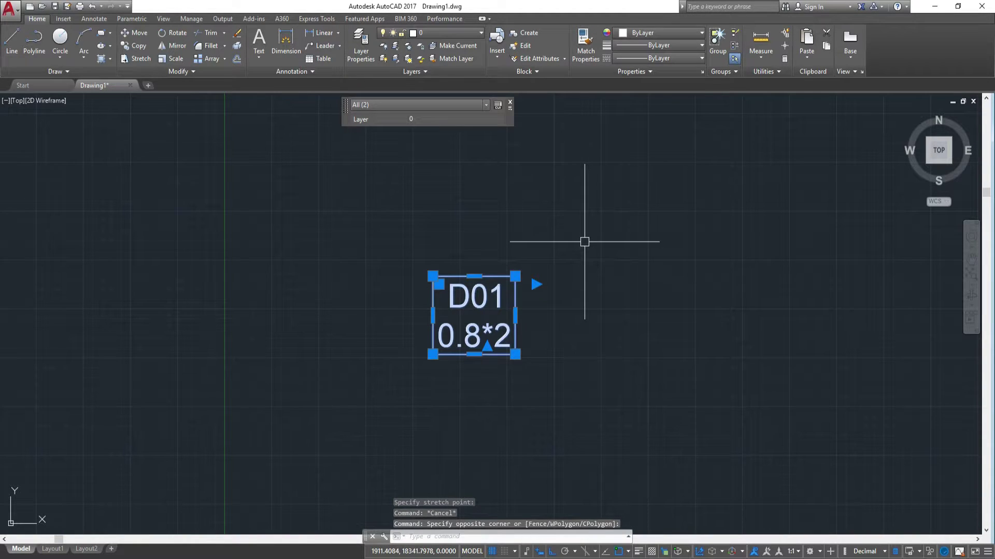
text(co)
key(Return)
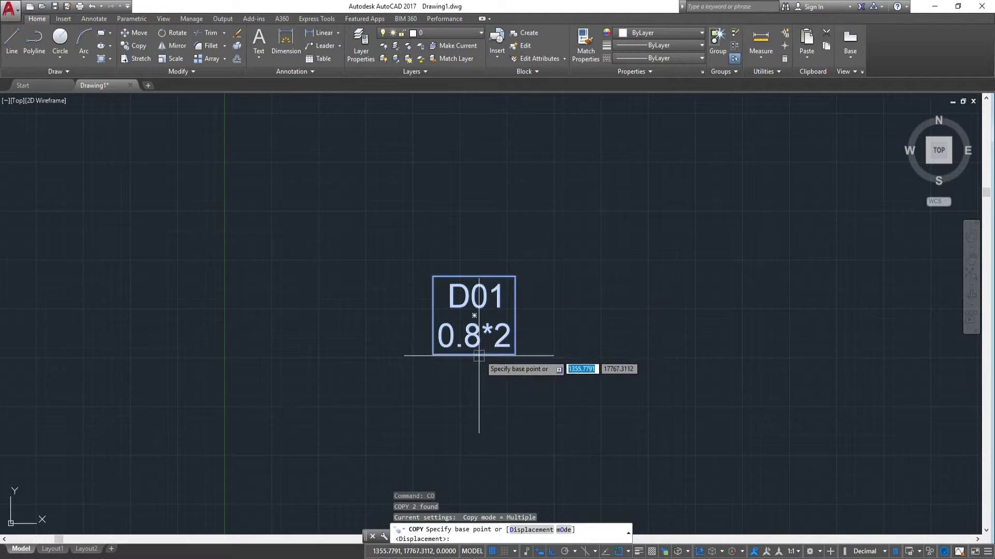
With Ortho off, copy the boxed D01 0.8*2 tag to the first two doors
click(474, 355)
scroll(782, 278, down, 3)
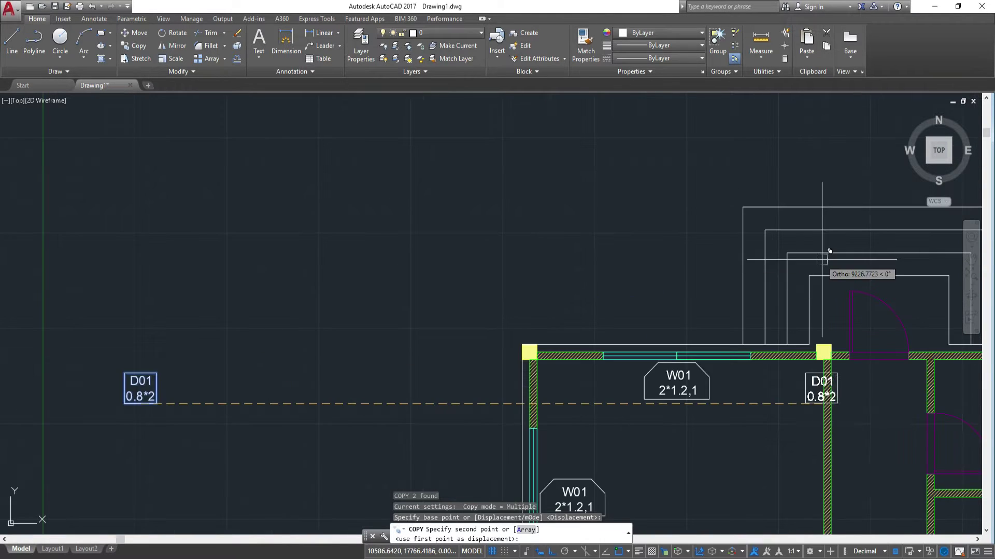
scroll(920, 303, up, 4)
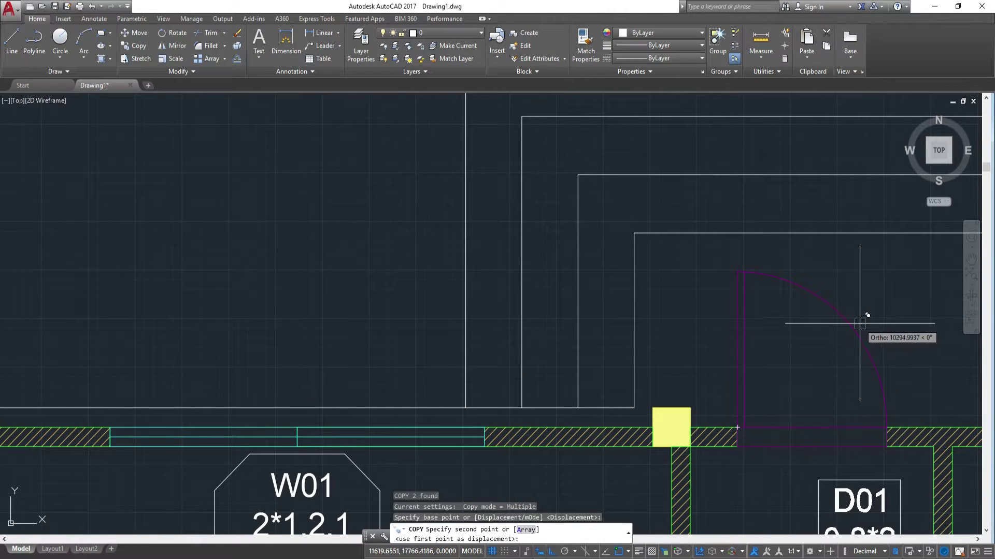
key(F8)
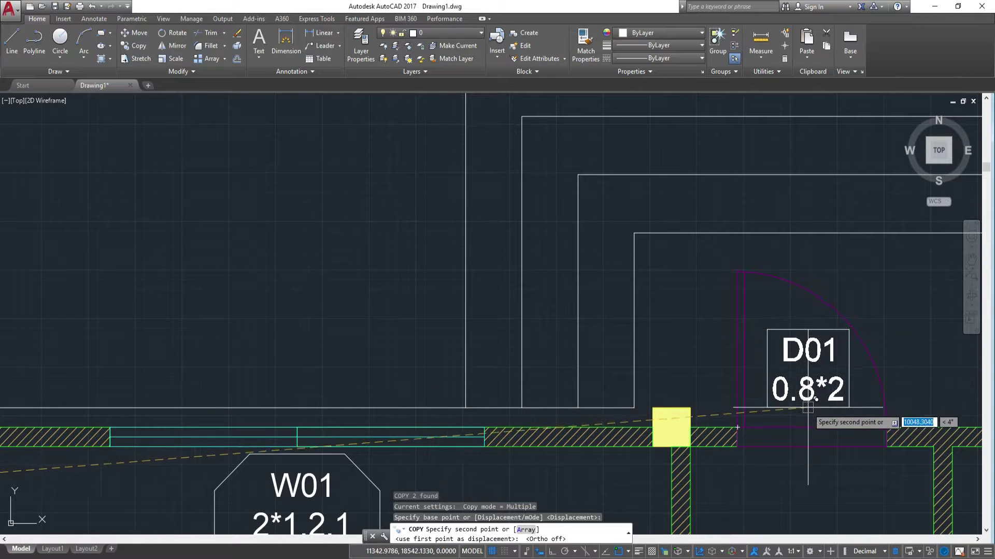
click(793, 411)
mouse_move(829, 412)
middle_down()
mouse_move(788, 393)
mouse_move(841, 451)
middle_up()
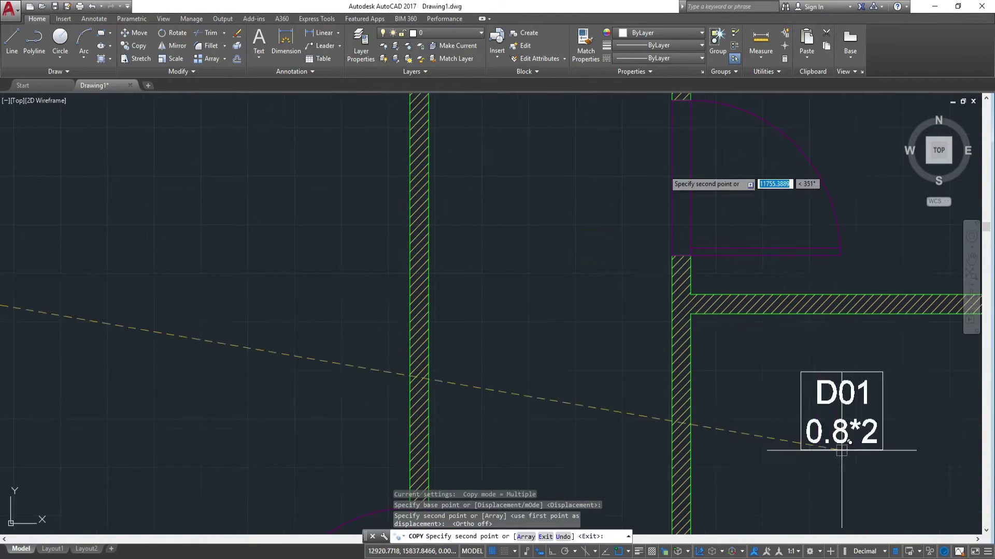
click(744, 225)
Place D01 tag copies at three more doors across the plan, then end copying
scroll(745, 226, down, 4)
scroll(746, 344, down, 4)
middle_drag(746, 344, 746, 233)
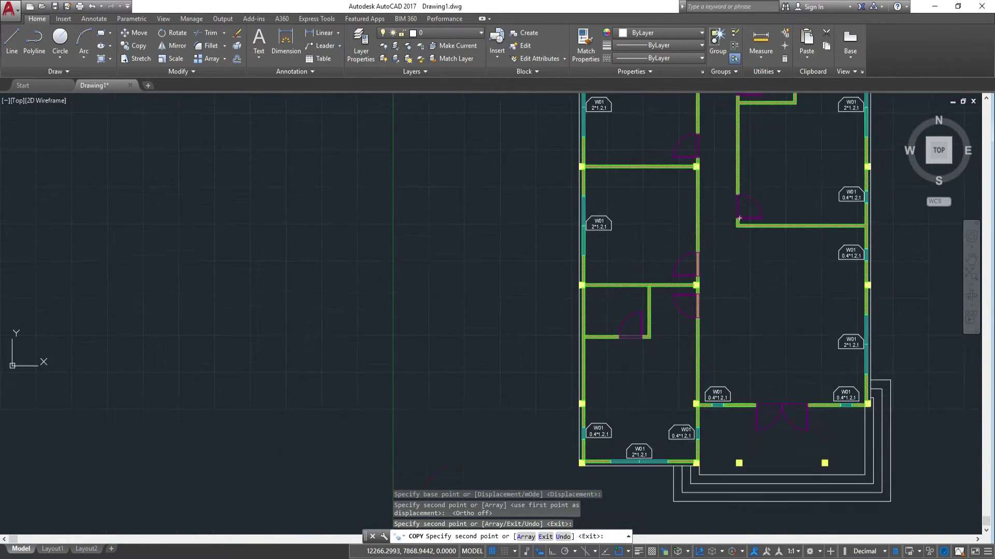
scroll(743, 201, up, 8)
click(741, 204)
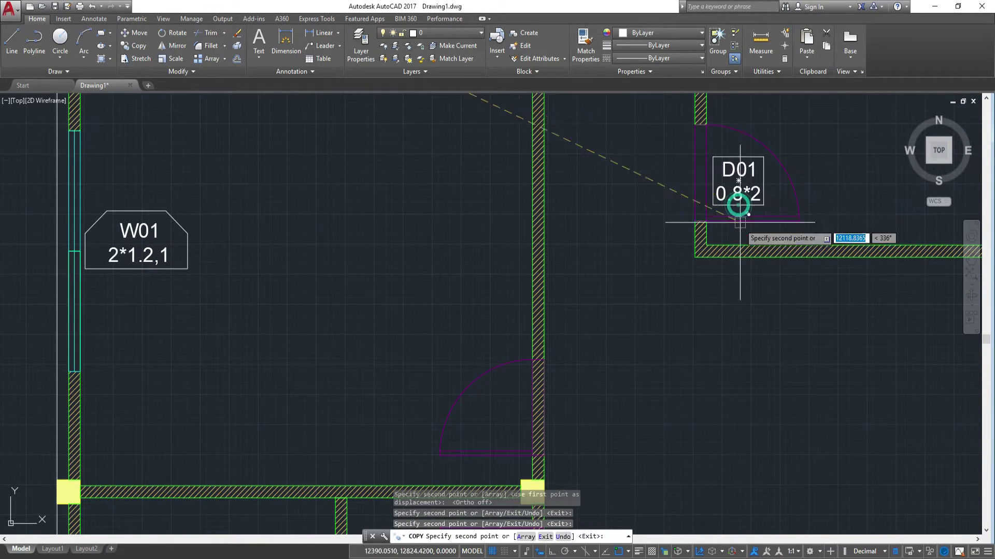
scroll(759, 192, down, 5)
scroll(644, 262, up, 5)
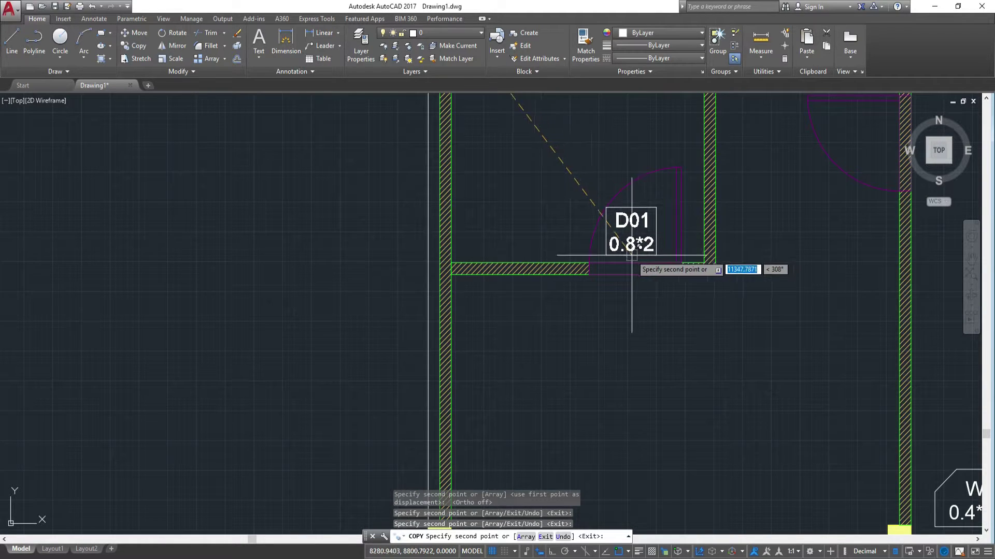
click(637, 253)
scroll(839, 182, down, 3)
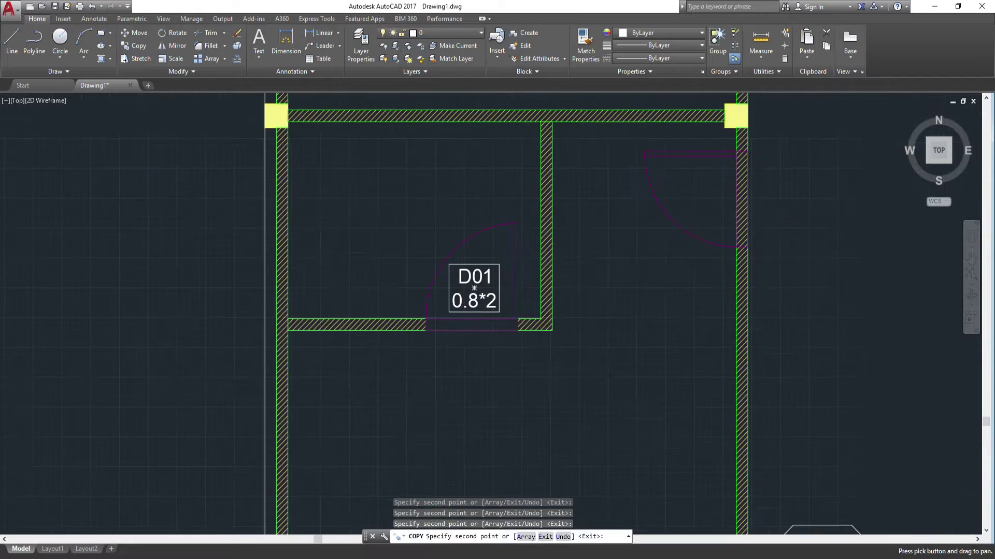
scroll(720, 212, up, 6)
scroll(691, 230, down, 4)
scroll(674, 257, up, 2)
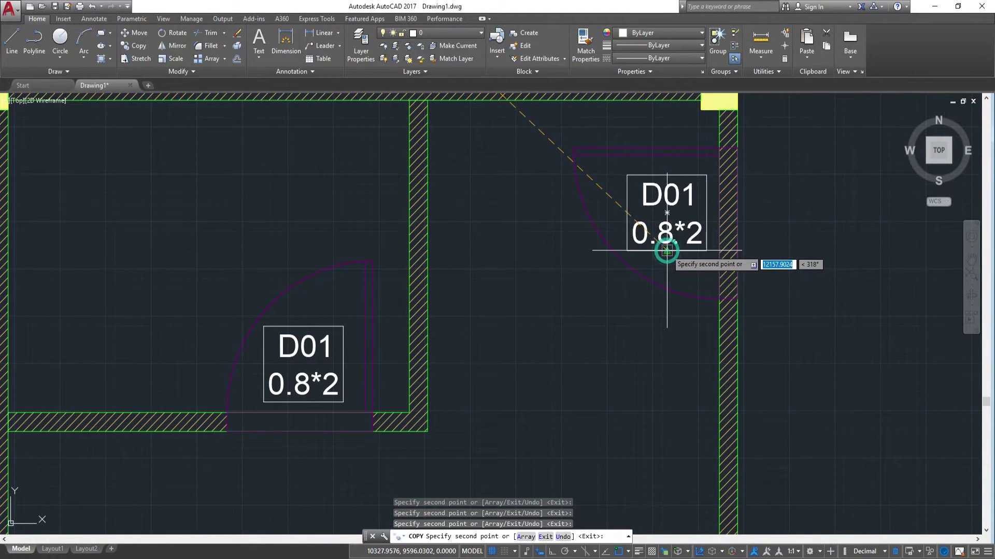
middle_drag(676, 106, 667, 252)
middle_drag(661, 159, 654, 283)
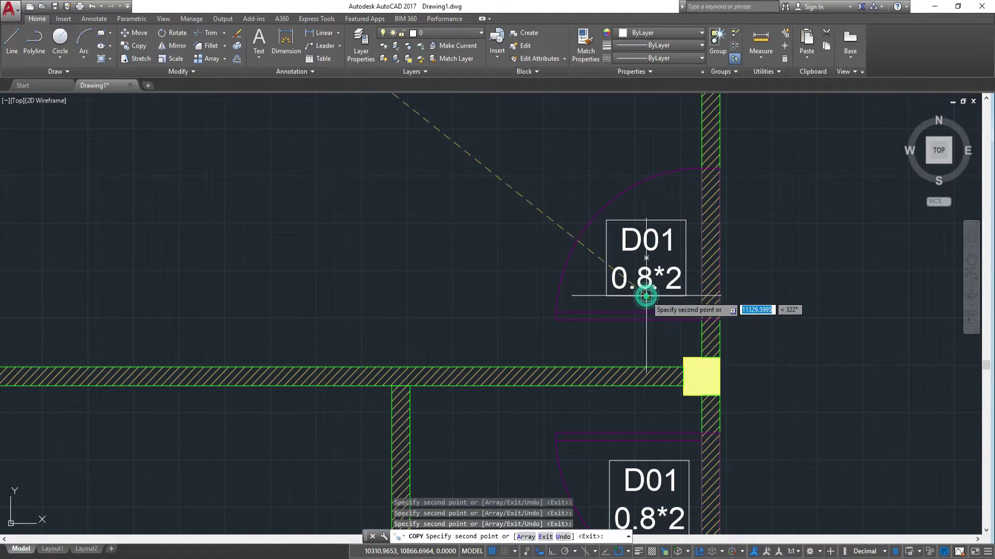
click(645, 295)
key(Escape)
middle_drag(720, 230, 643, 282)
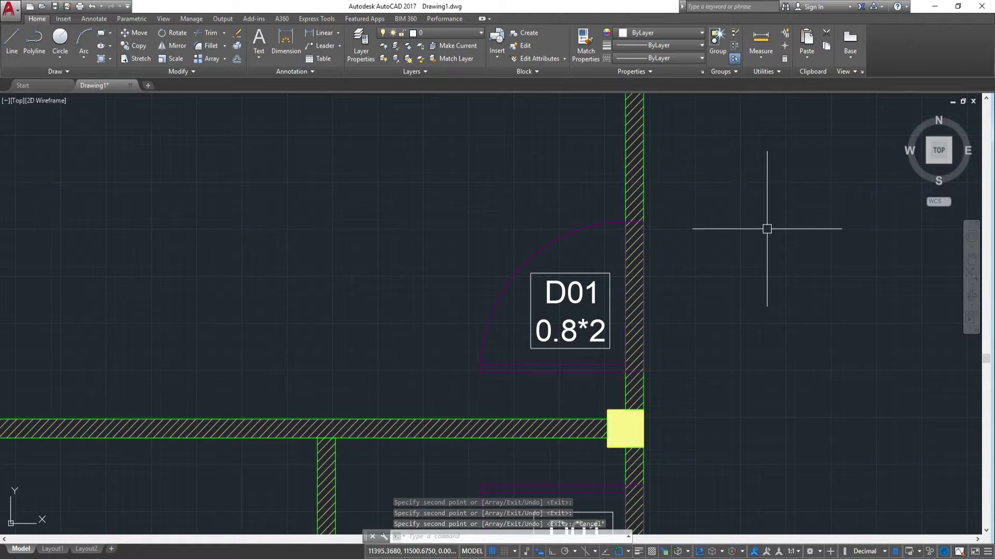
text(TR)
Trim the wall across the first D01 door opening
key(Return)
key(Return)
click(645, 288)
click(685, 342)
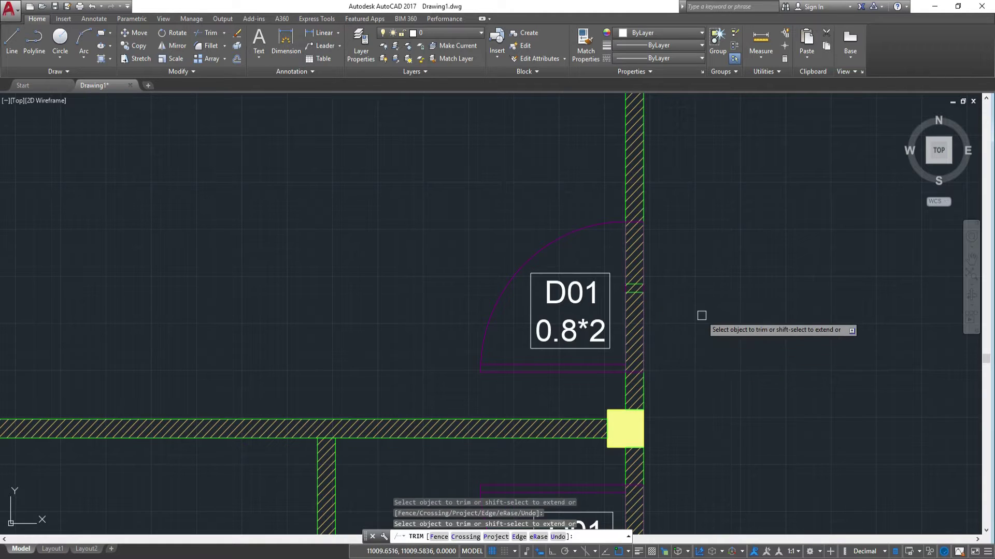
scroll(666, 306, down, 2)
scroll(665, 306, up, 5)
key(Escape)
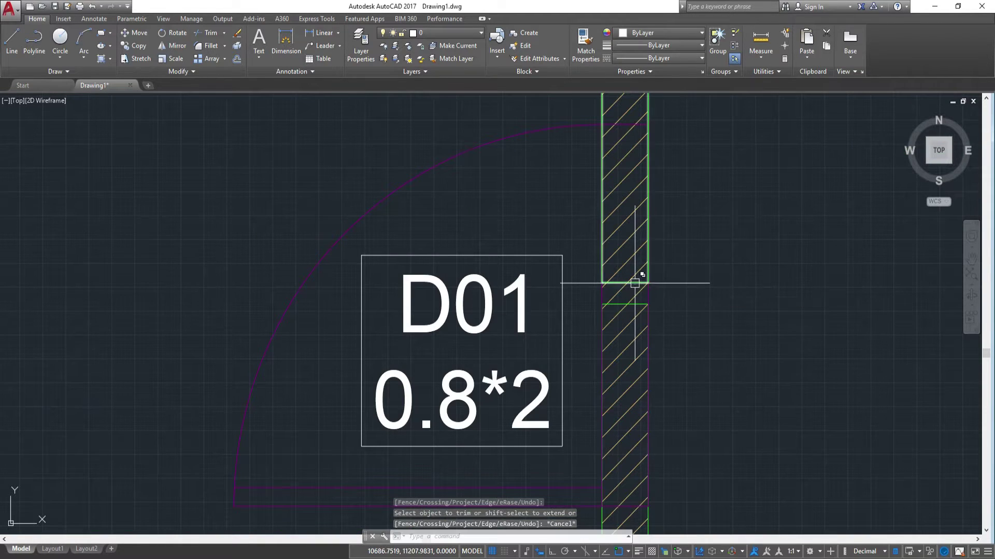
Shorten the wall beside that door by moving its end point clear of the opening
click(646, 293)
click(648, 282)
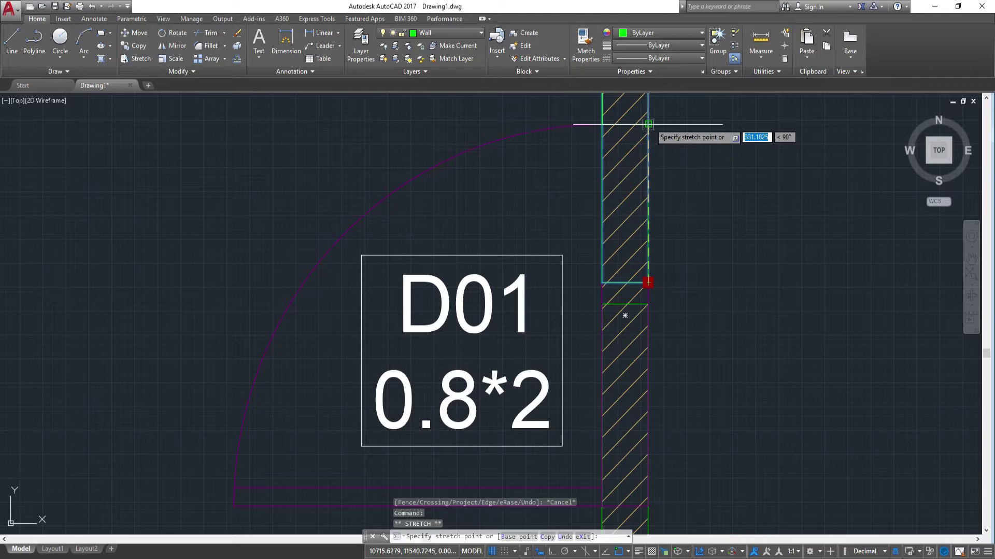
scroll(663, 151, down, 4)
middle_drag(724, 314, 638, 345)
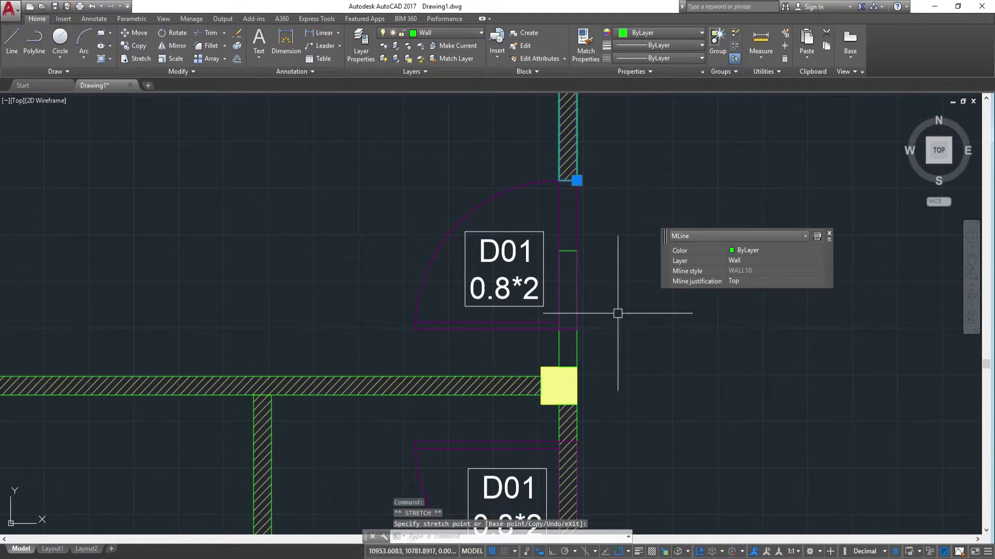
key(Escape)
click(577, 250)
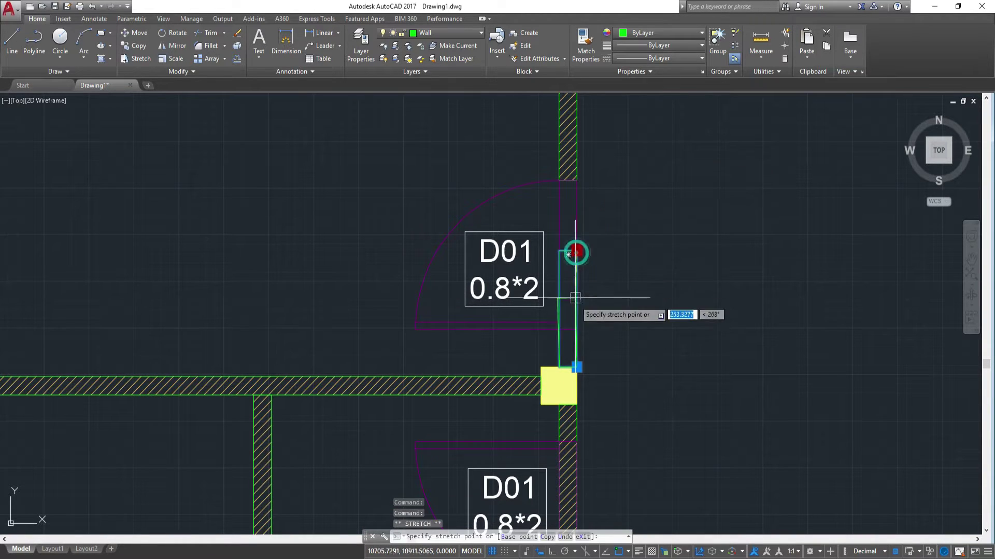
click(576, 329)
key(Escape)
mouse_move(657, 331)
middle_down()
mouse_move(622, 202)
mouse_move(599, 310)
middle_up()
scroll(635, 166, down, 2)
scroll(607, 233, up, 2)
scroll(599, 311, up, 2)
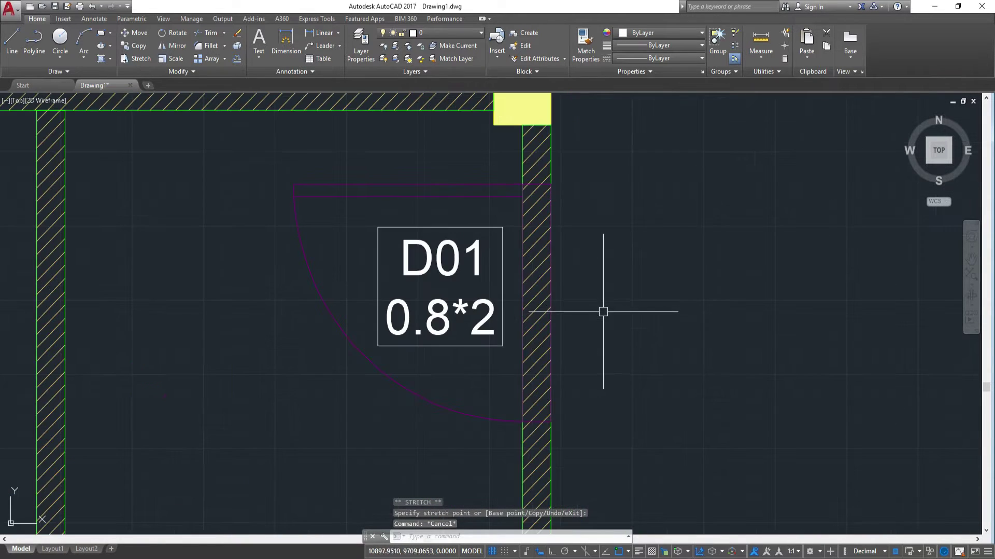
Trim the wall hatch across the next door opening using T
text(t)
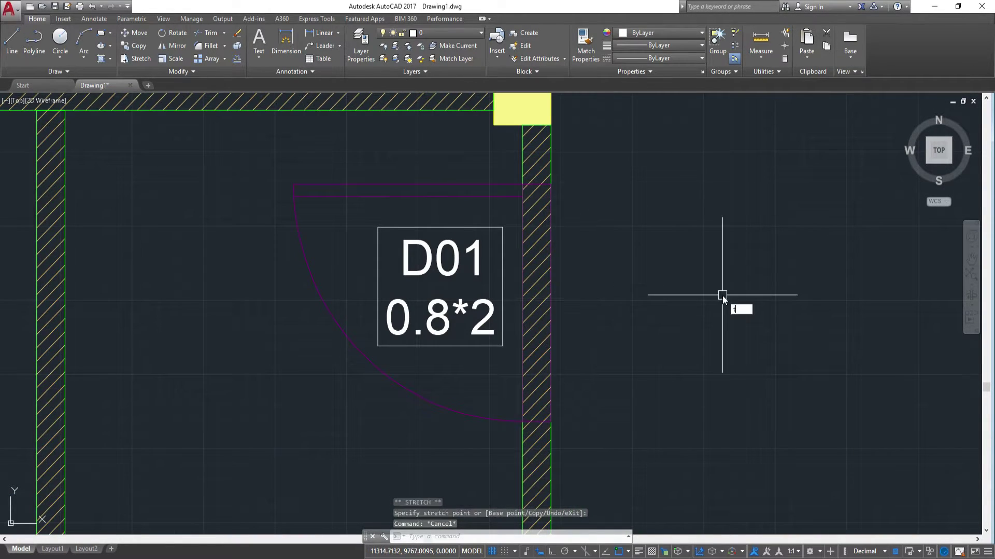
key(Return)
key(Return)
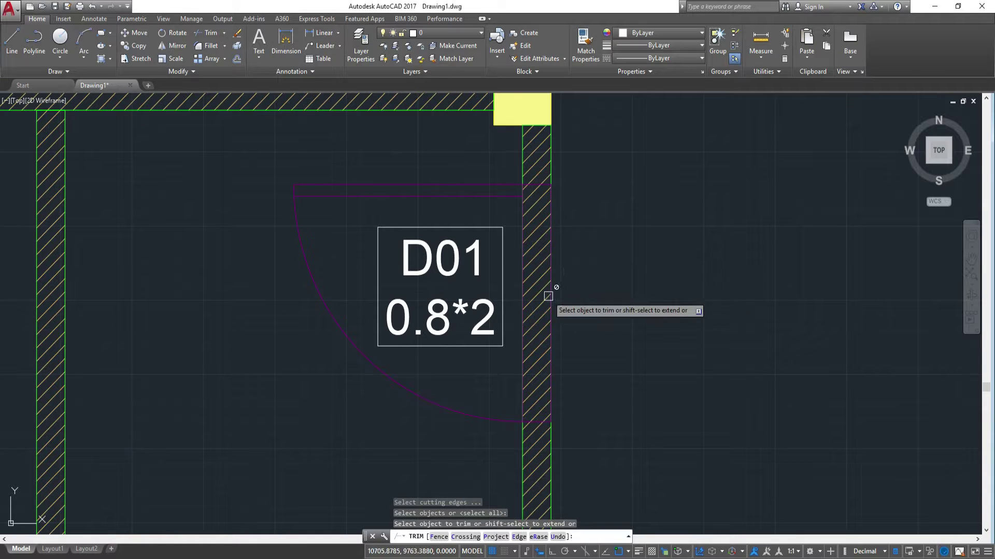
click(550, 299)
click(584, 350)
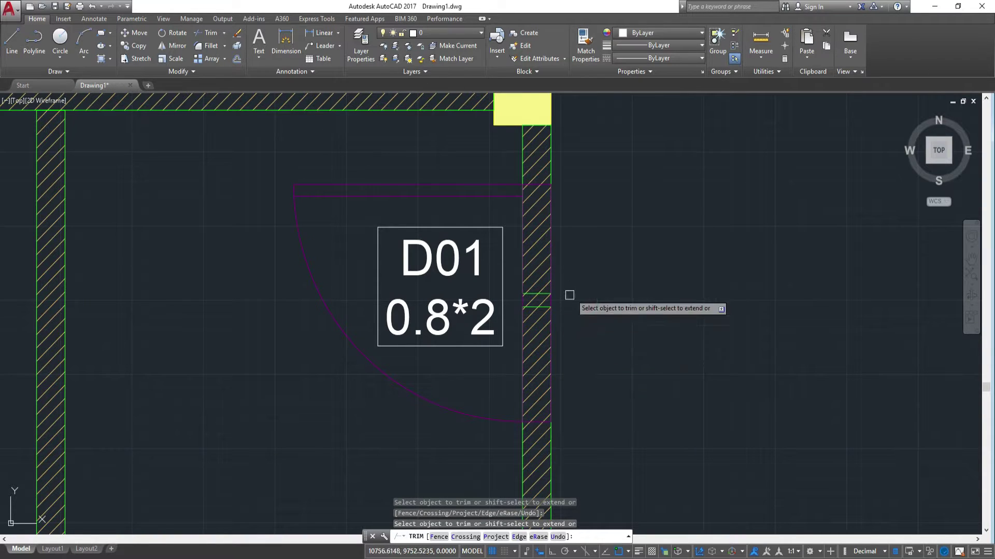
key(Escape)
Shorten the upper wall at that door so it clears the opening
click(549, 291)
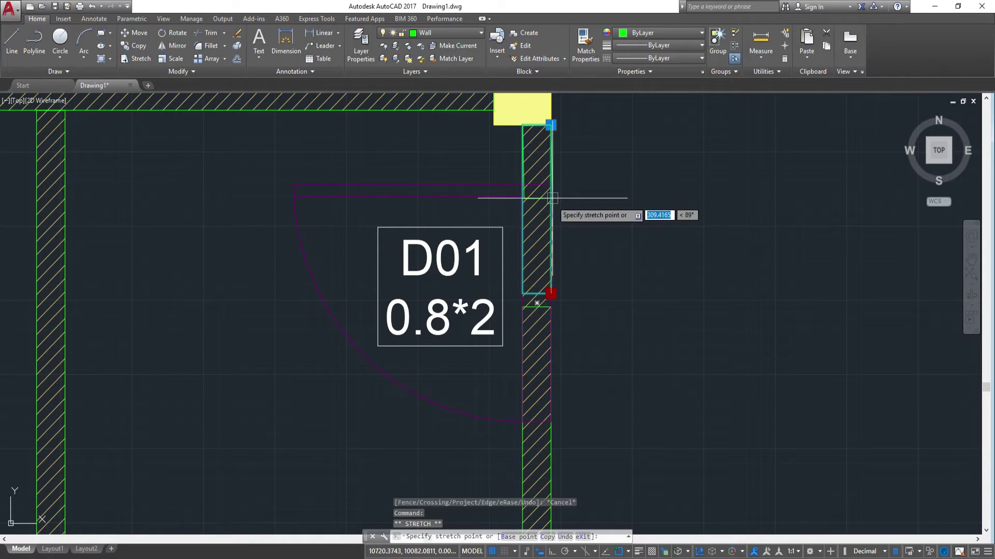
click(551, 185)
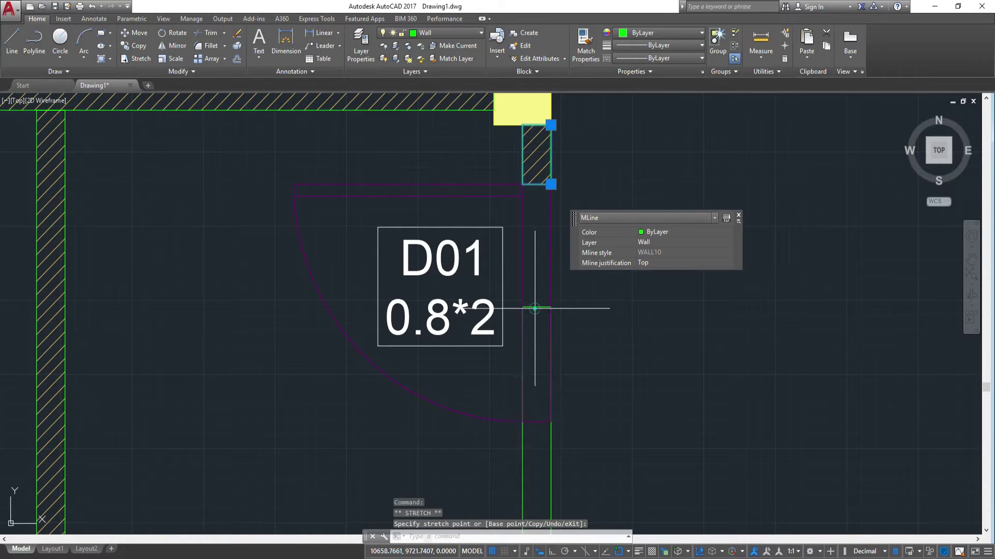
key(Escape)
click(550, 307)
key(Escape)
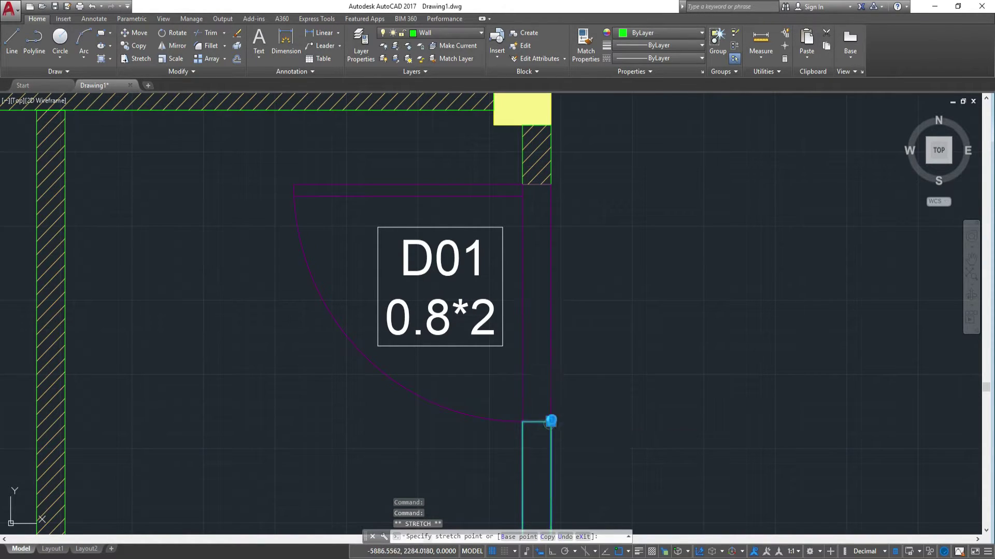
key(Escape)
scroll(605, 355, down, 2)
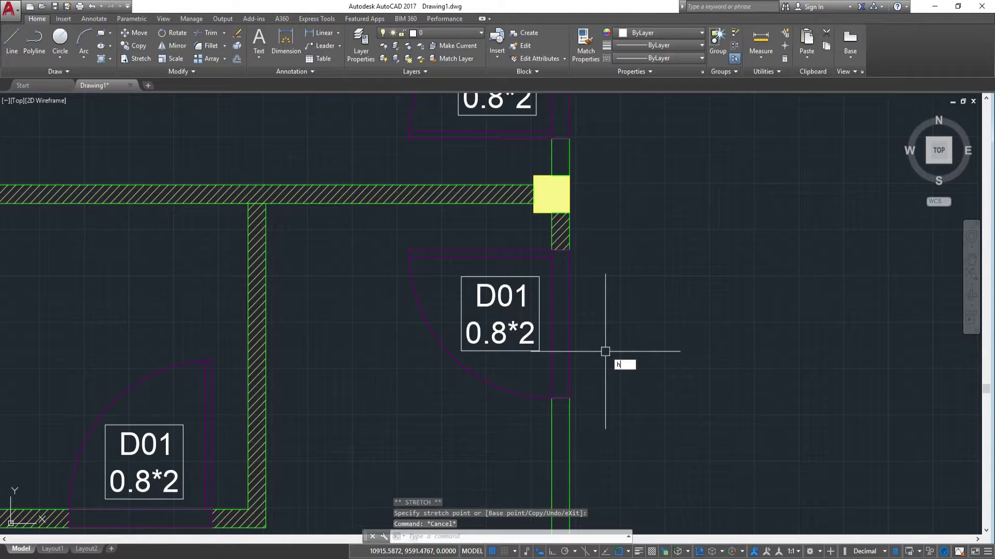
Hatch the lower wall piece and the short segment beside the junction
key(Return)
click(559, 451)
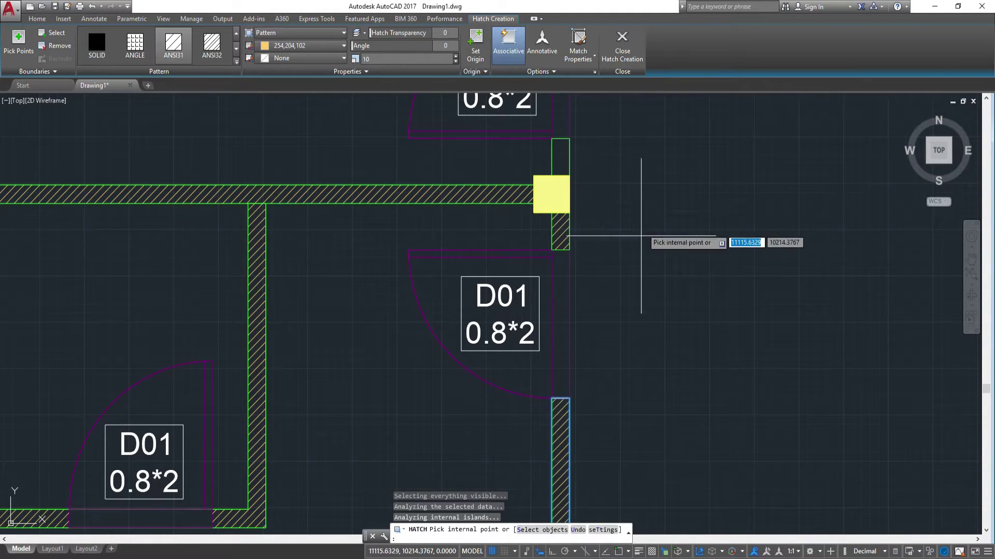
middle_drag(641, 236, 618, 414)
click(536, 331)
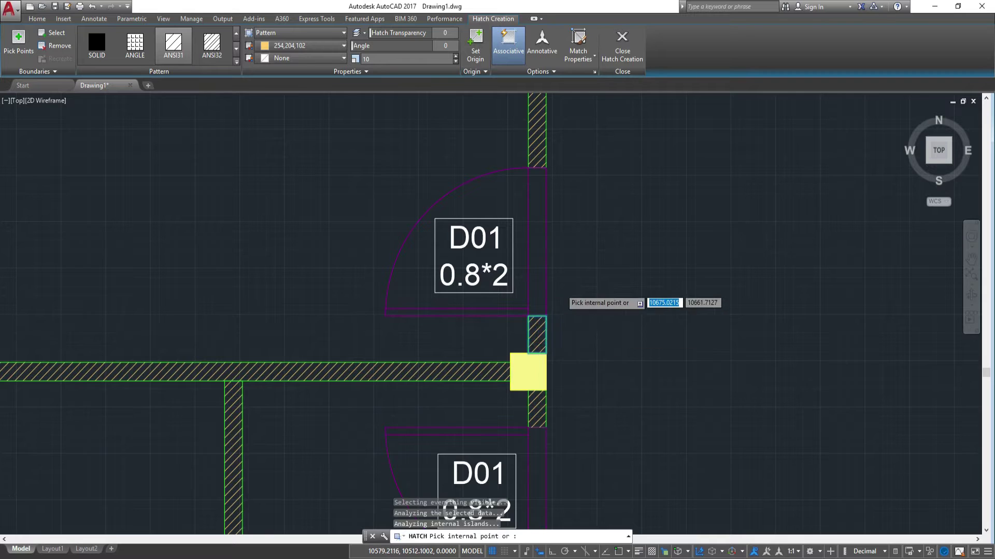
scroll(560, 293, down, 3)
middle_drag(521, 222, 523, 205)
key(Escape)
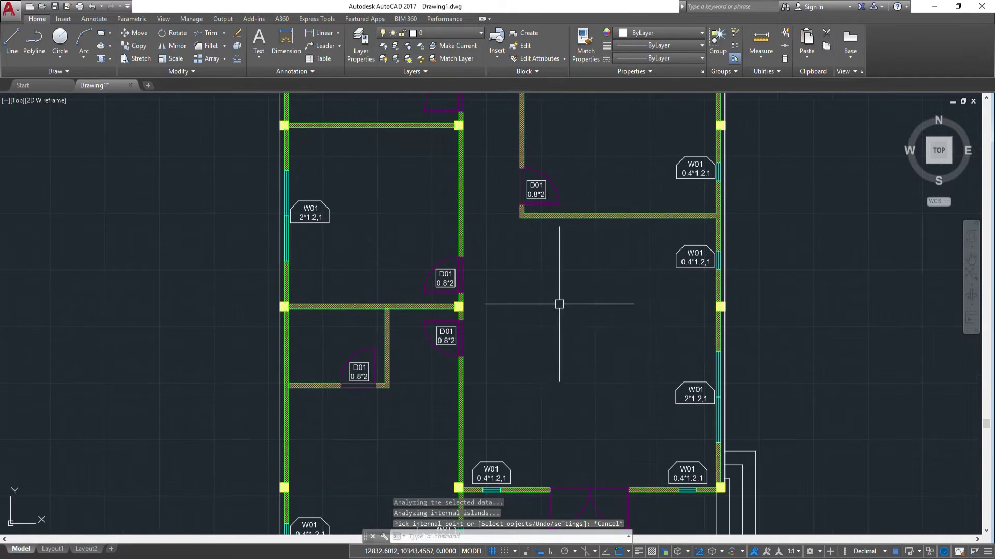
Pan to the D01 tag and window-select it together with its frame
mouse_move(528, 262)
middle_down()
mouse_move(555, 339)
mouse_move(523, 358)
mouse_move(477, 278)
middle_up()
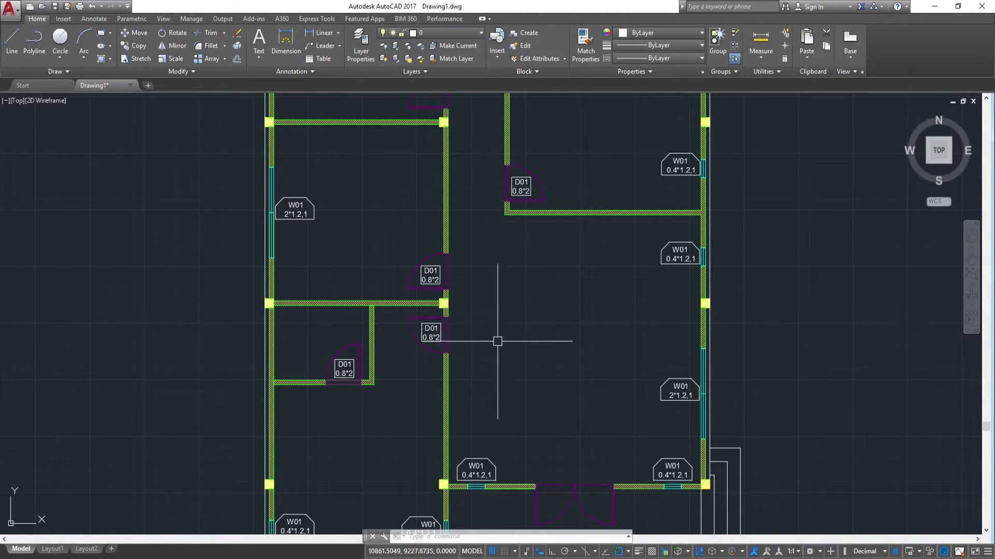
middle_drag(498, 340, 509, 438)
middle_drag(501, 255, 500, 283)
scroll(500, 283, down, 3)
key(Escape)
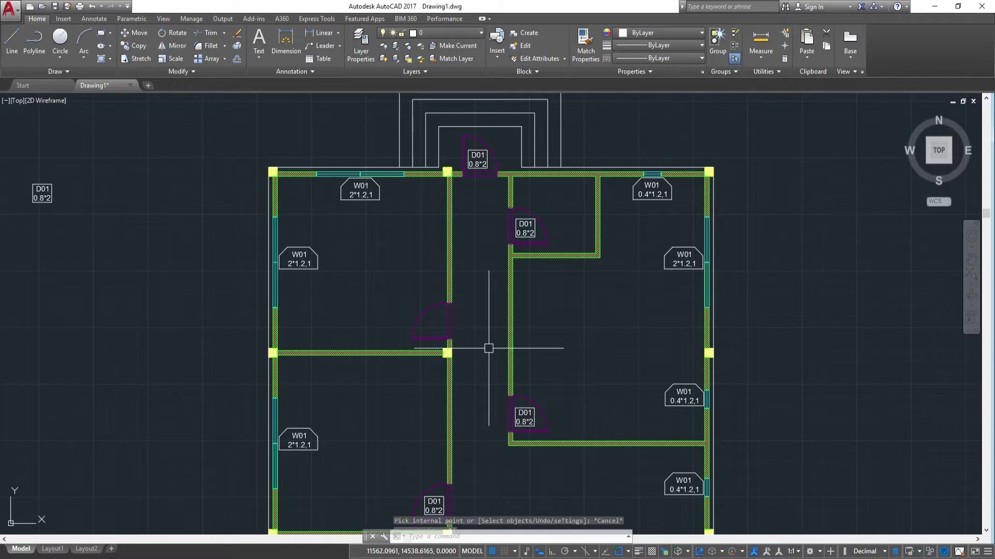
scroll(531, 395, up, 3)
scroll(632, 320, up, 2)
scroll(631, 320, up, 4)
scroll(511, 444, down, 2)
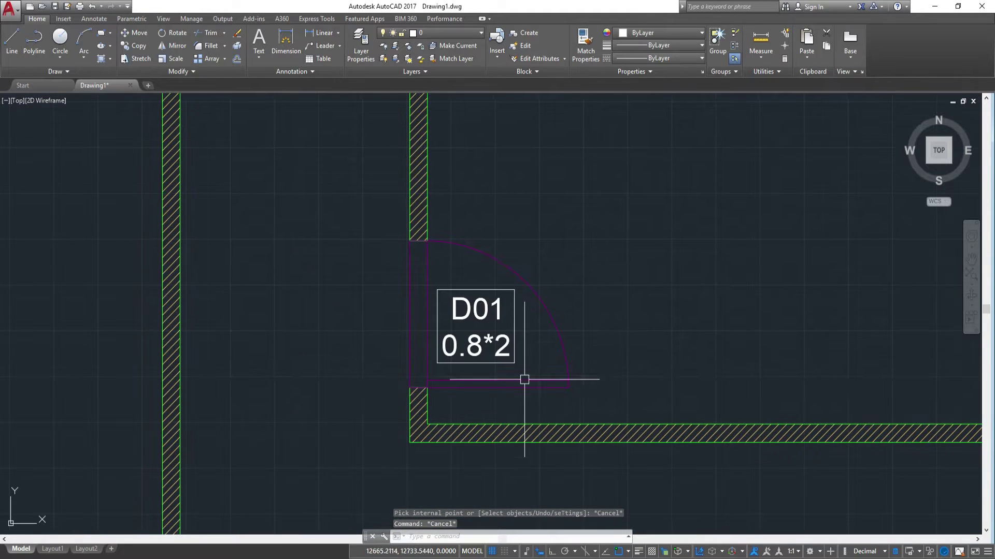
click(524, 368)
click(454, 316)
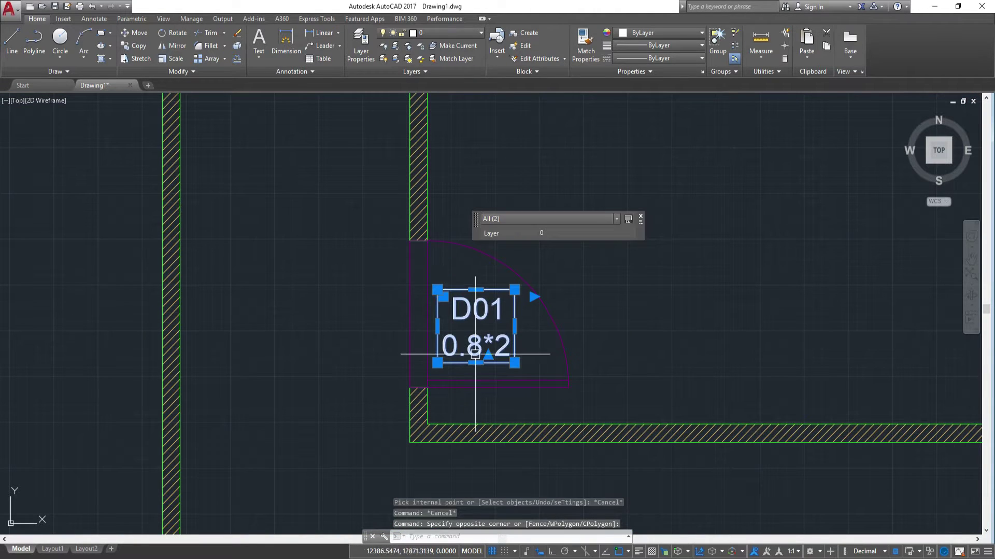
Copy the D01 tag to the midpoint of the double entrance door
text(co)
key(Return)
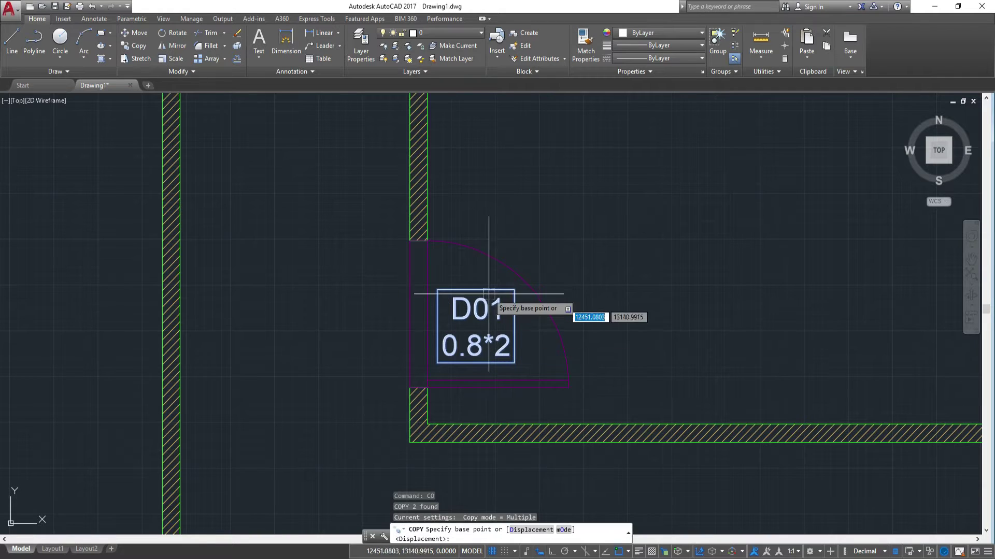
click(476, 364)
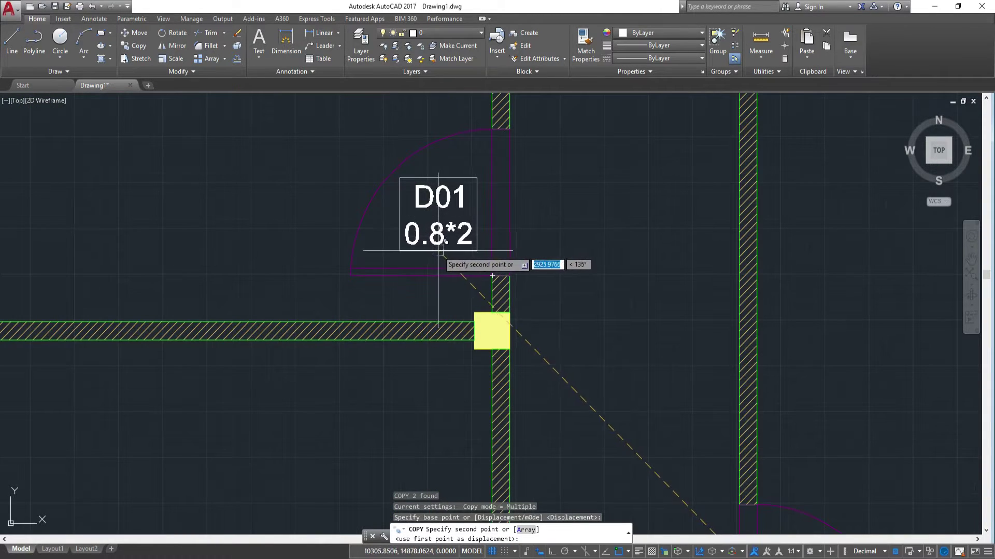
click(439, 248)
scroll(528, 262, down, 3)
scroll(570, 362, down, 2)
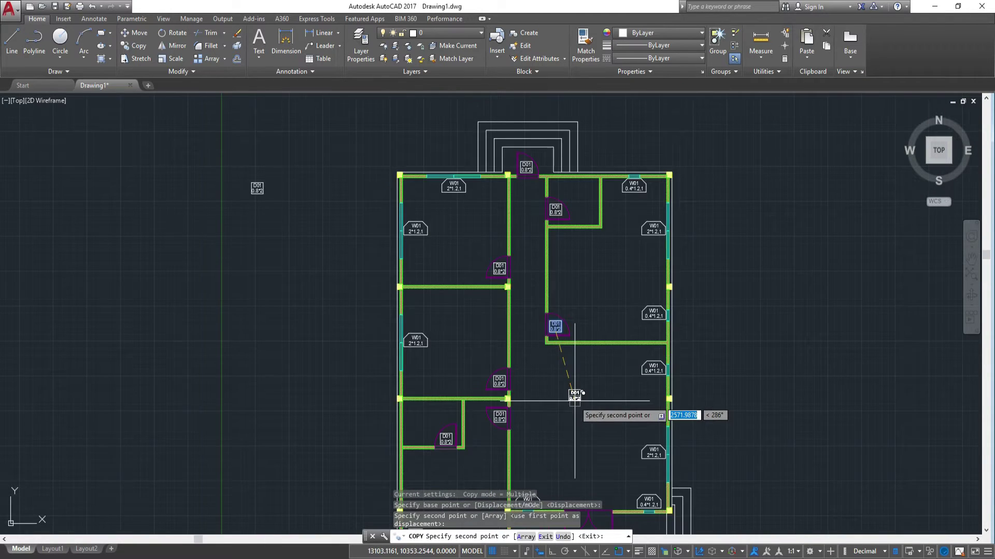
scroll(544, 337, up, 1)
scroll(525, 331, up, 3)
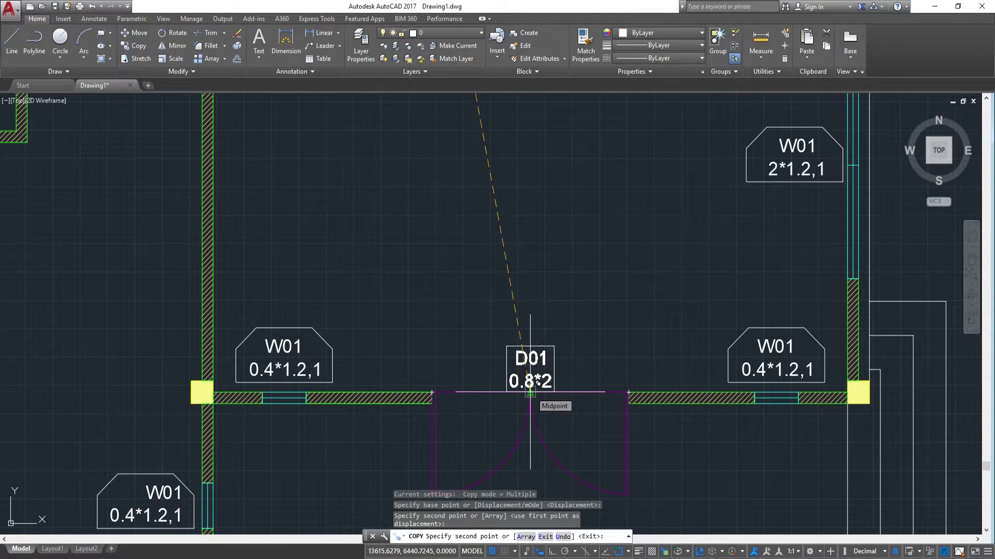
click(529, 392)
key(Escape)
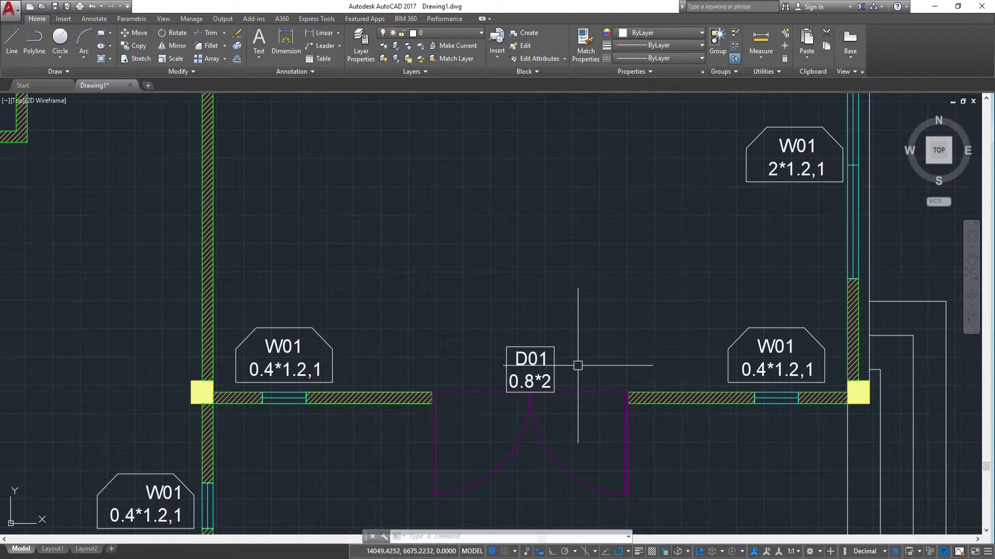
scroll(583, 364, up, 2)
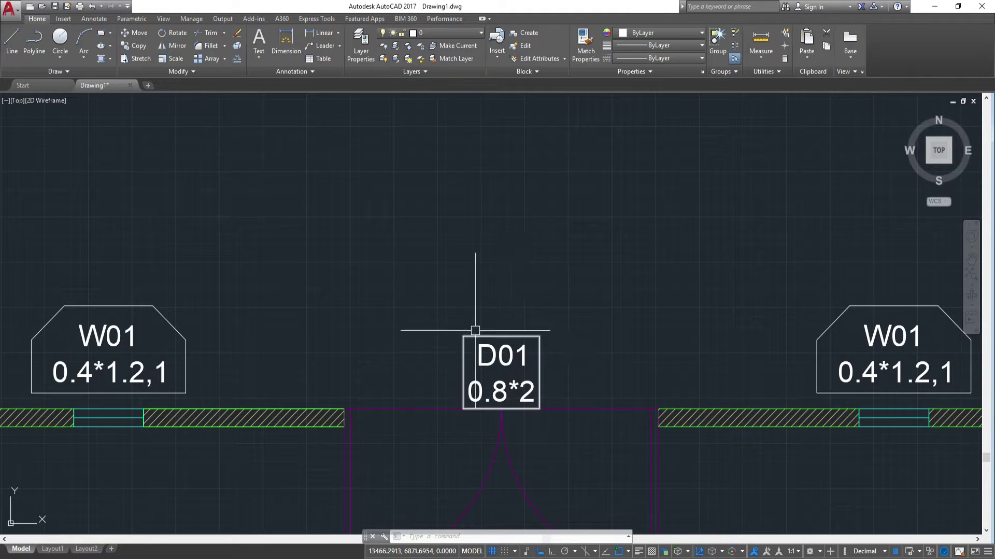
Move the copied tag slightly upward above the door opening
click(446, 312)
click(548, 416)
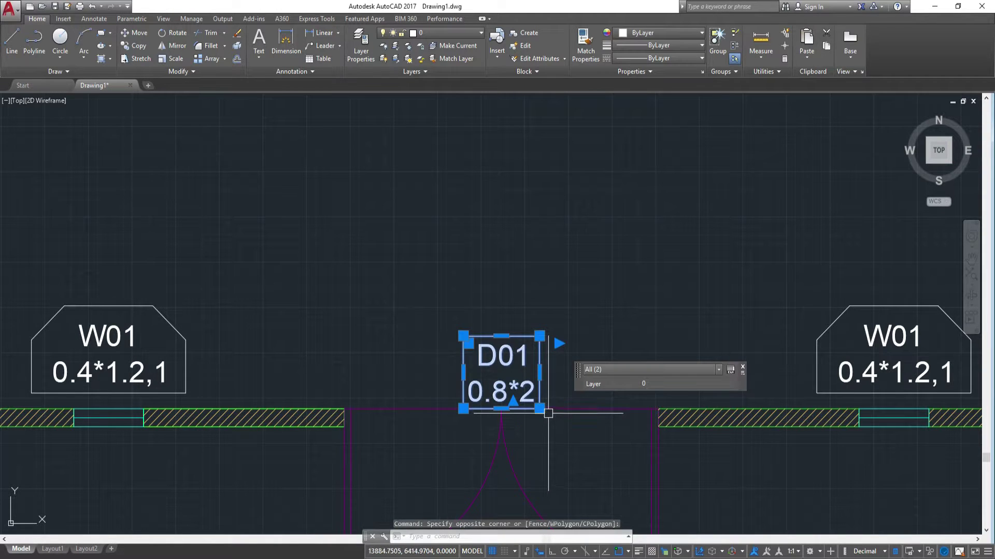
text(m)
key(Return)
click(504, 335)
click(504, 380)
Edit the tag text to read D02 over 1.8*2.2
double_click(503, 380)
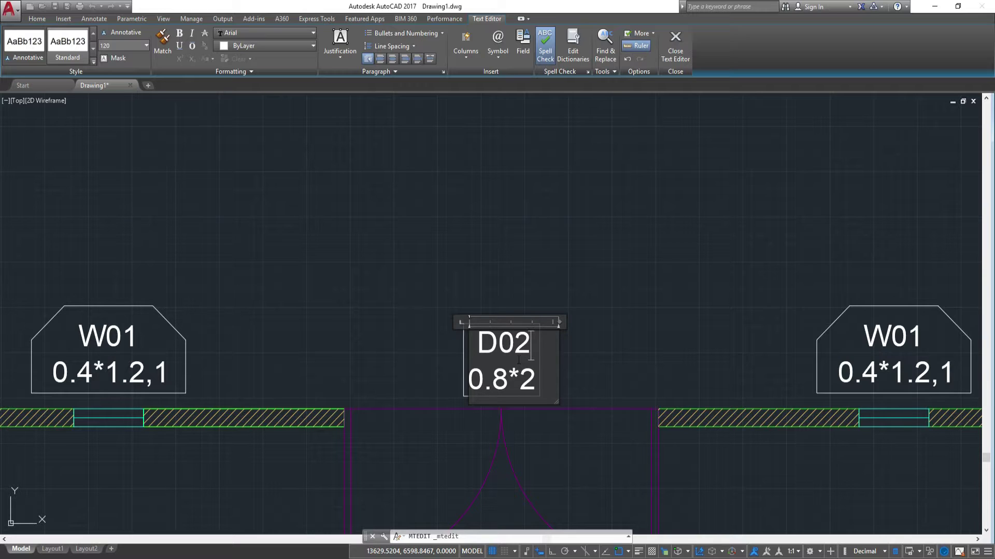
key(BackSpace)
text(1)
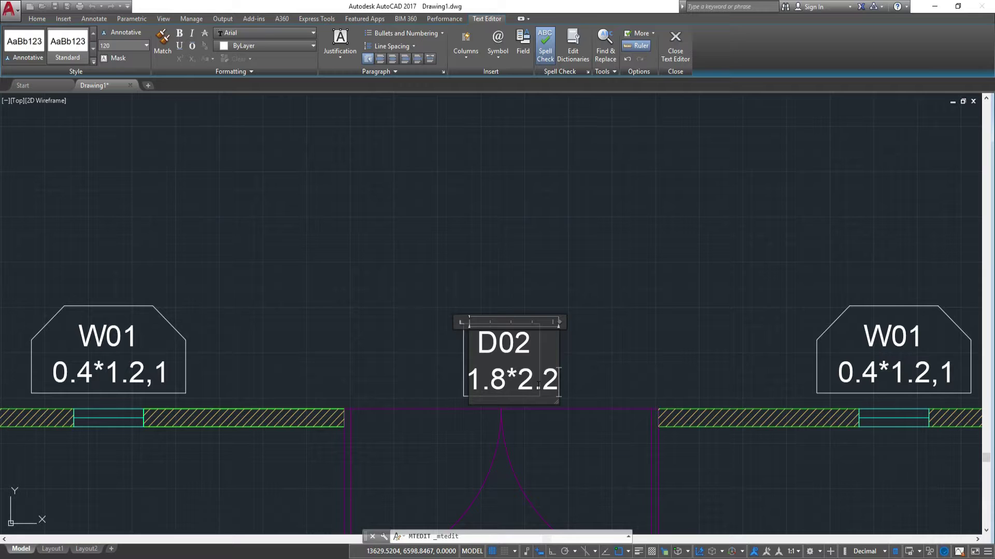
key(Return)
key(BackSpace)
click(580, 253)
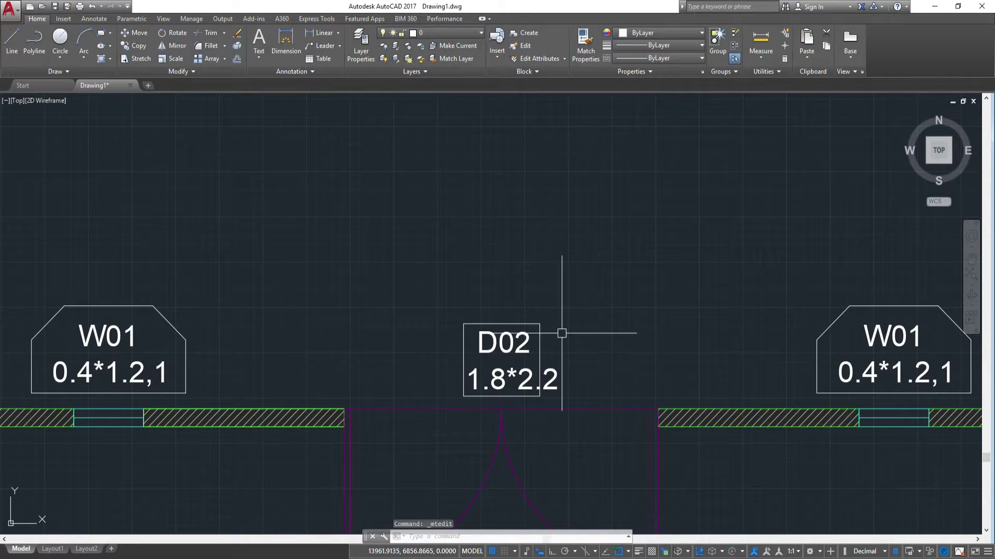
Abandon a stretch of the D02 frame edge and toggle Ortho with F8
click(540, 359)
click(539, 359)
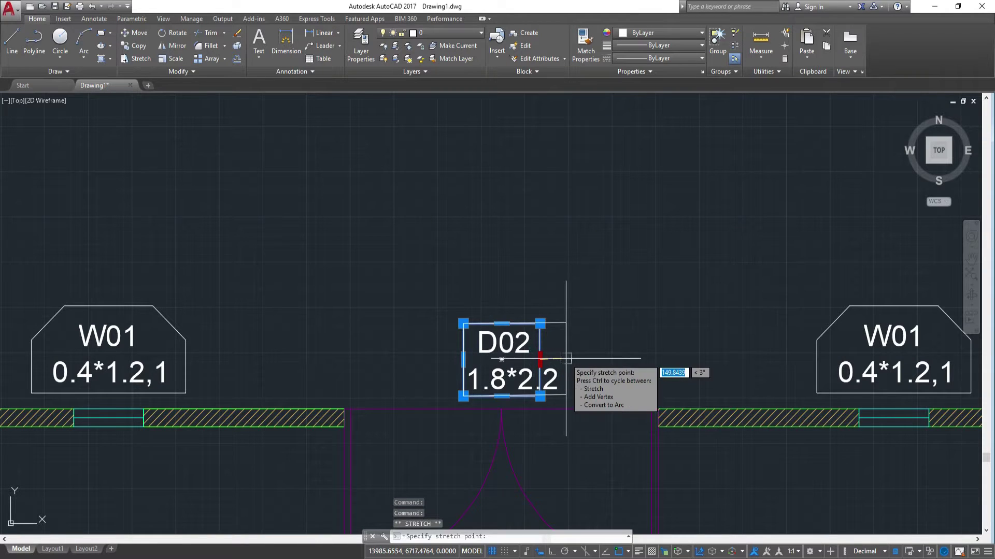
key(Down)
key(Escape)
key(F8)
key(Escape)
key(Escape)
scroll(576, 364, up, 2)
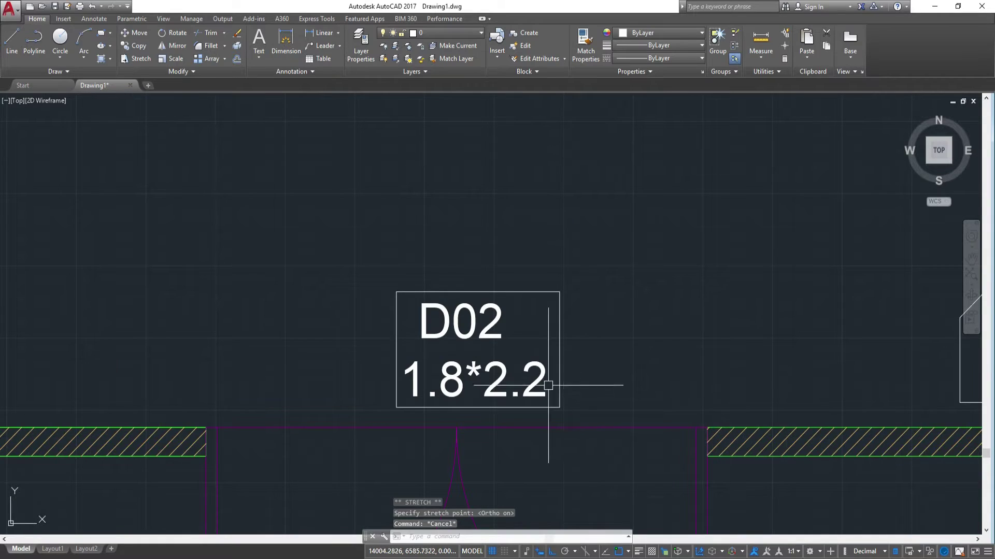
Open the D02 text for editing, close it unchanged, and clear the selection
click(465, 327)
double_click(458, 356)
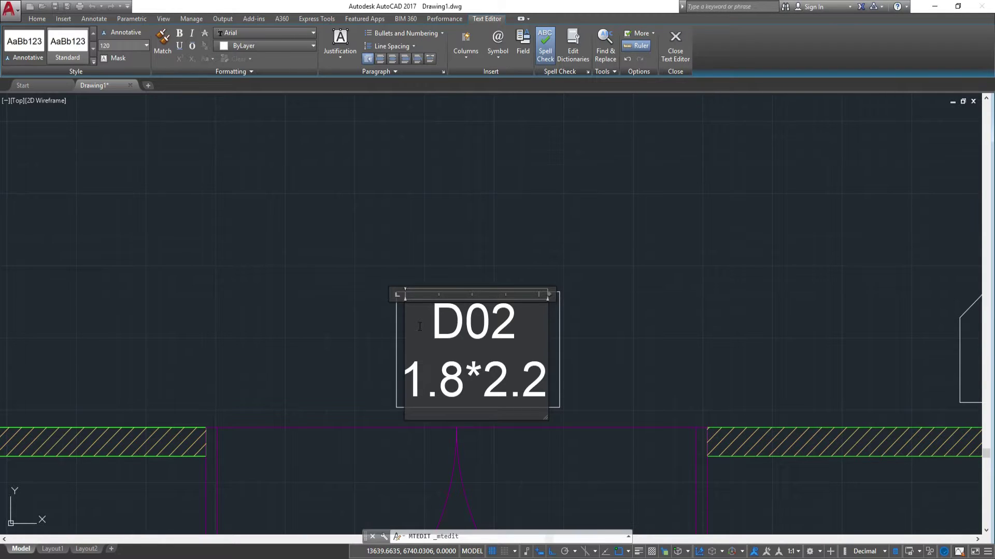
click(636, 304)
scroll(592, 398, down, 2)
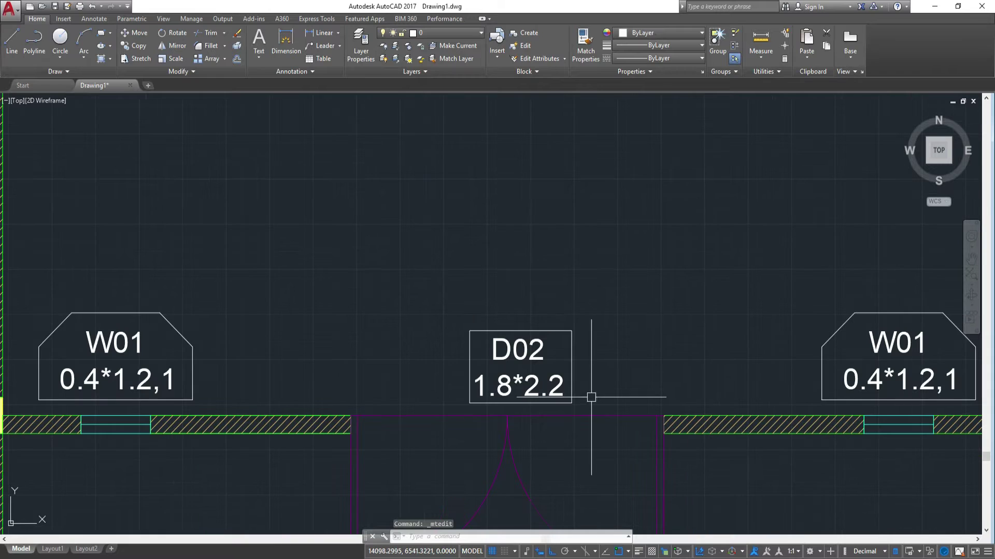
click(591, 413)
key(Escape)
Move the D02 tag by its bottom midpoint onto the door's wall line
click(438, 325)
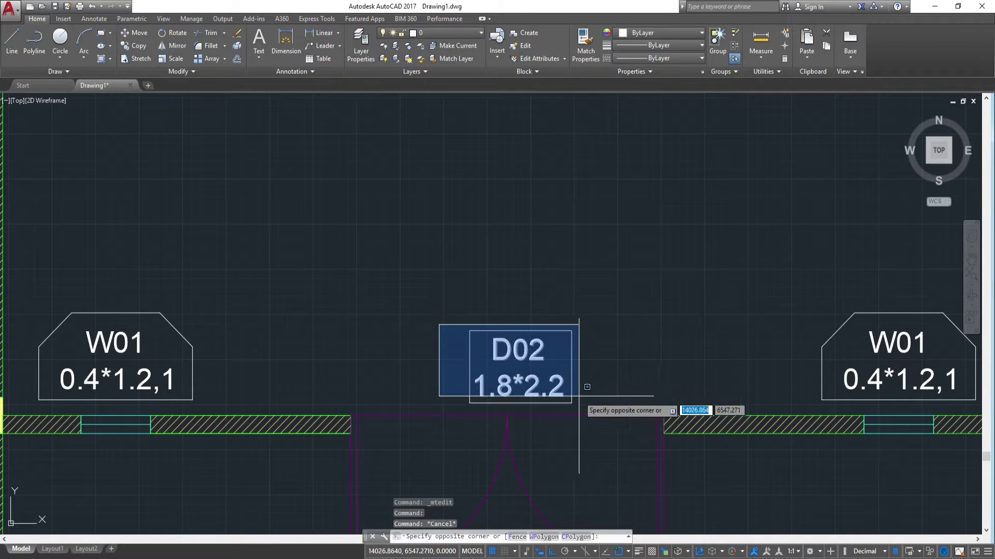
click(594, 408)
key(Return)
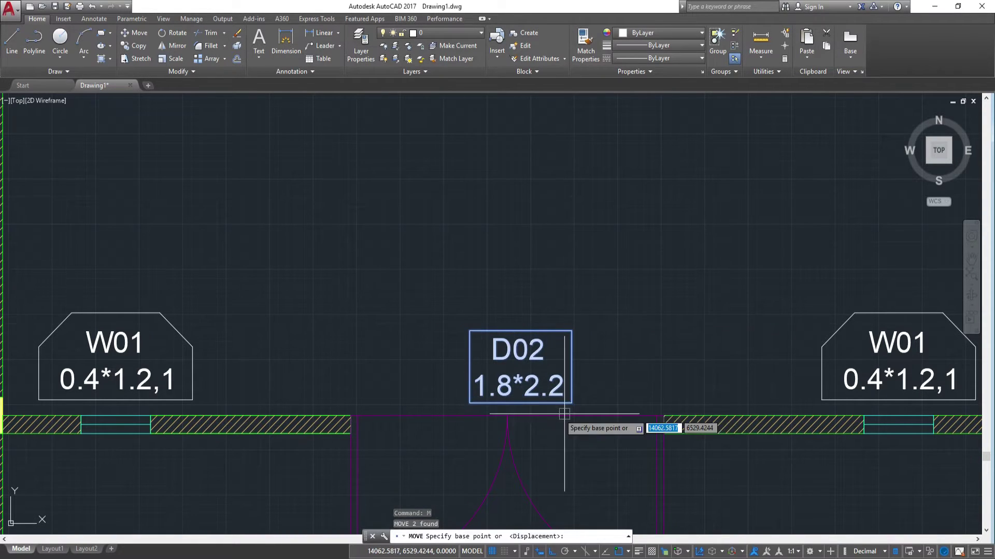
click(521, 403)
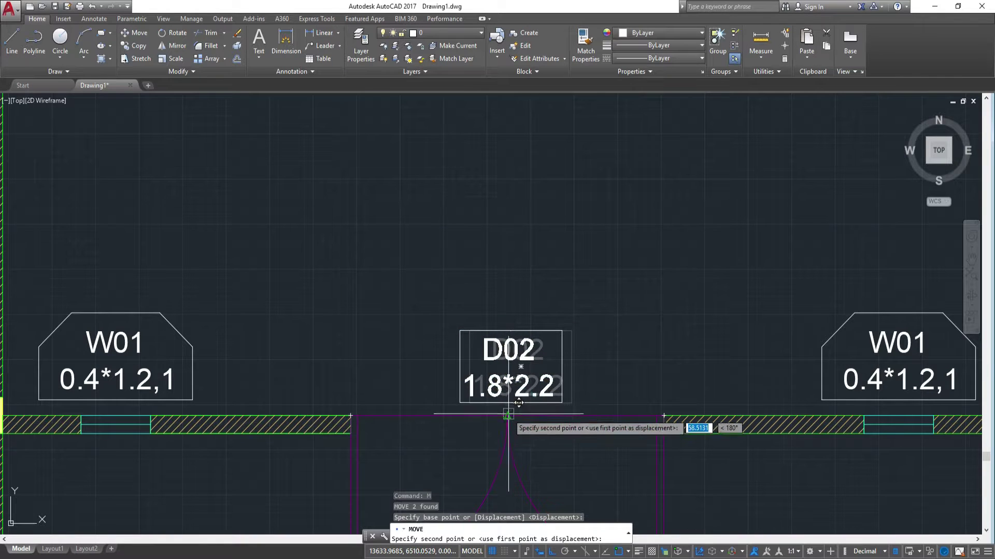
click(507, 415)
Lift the D02 tag just above the wall and zoom out over the plan
click(437, 321)
click(561, 418)
text(M)
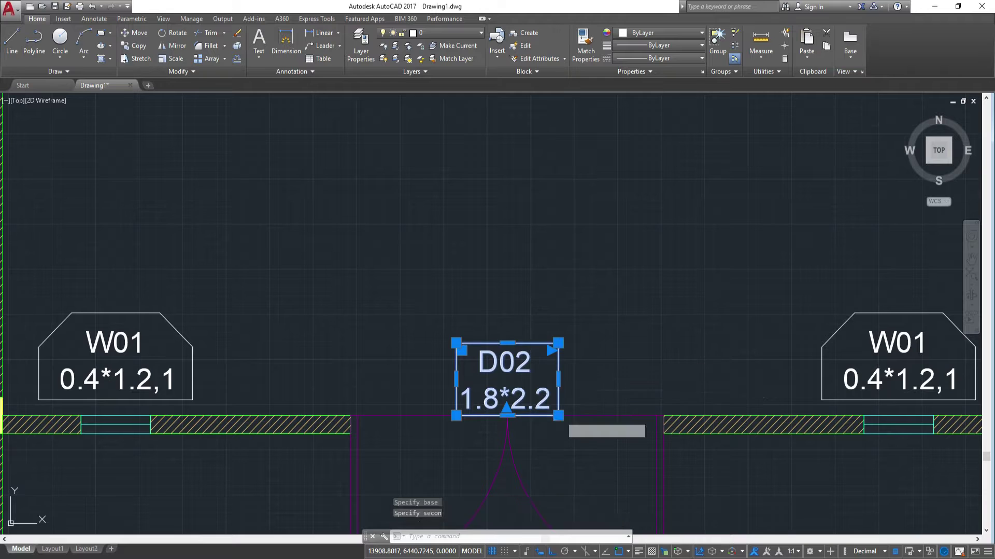
key(Return)
click(504, 322)
click(503, 304)
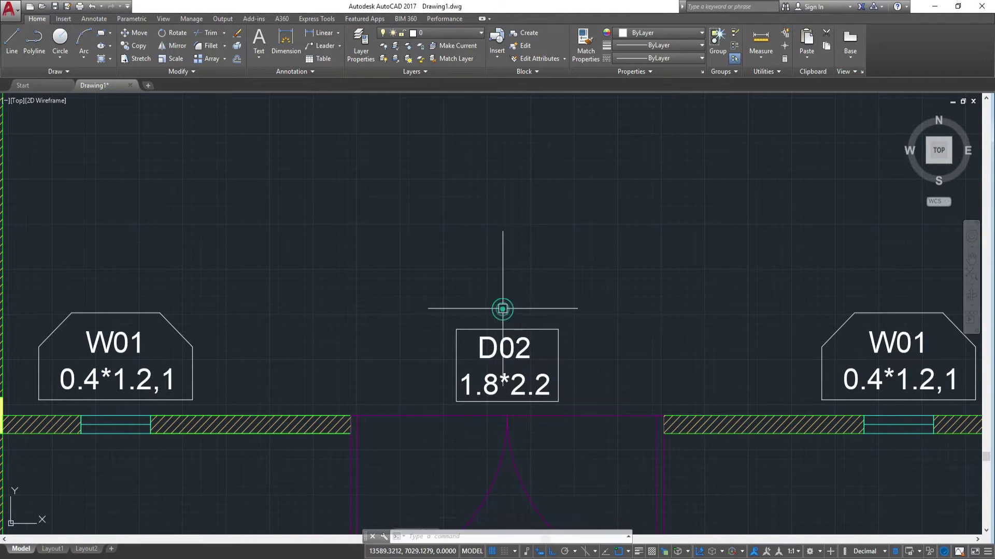
scroll(573, 306, down, 4)
scroll(611, 291, down, 4)
middle_drag(610, 291, 630, 379)
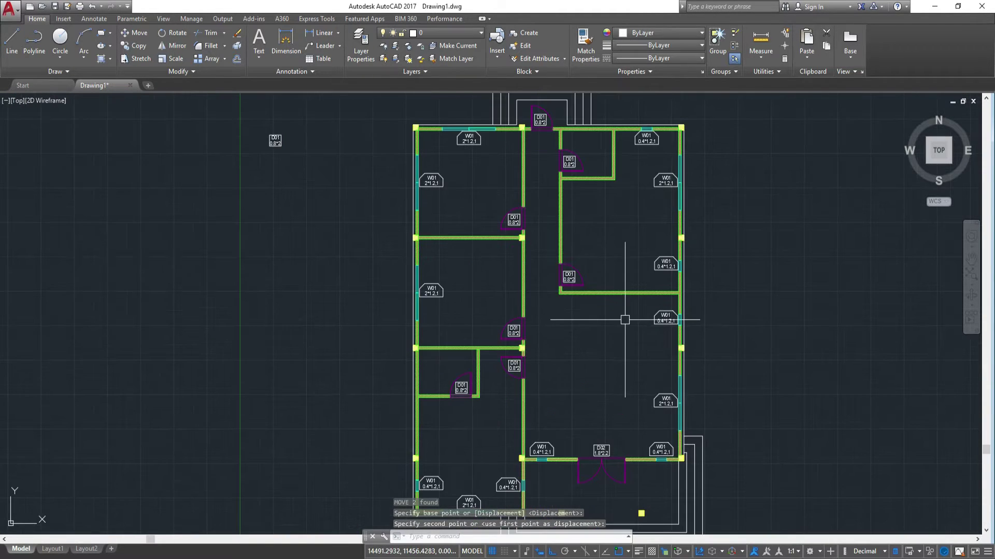
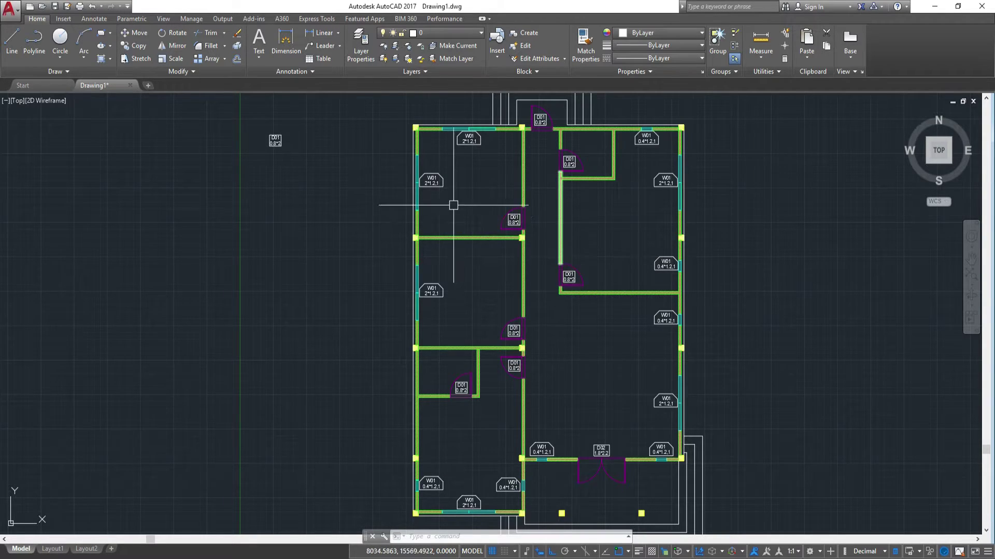
Start a multiline text box in the top-left room with text height 200
scroll(454, 204, up, 2)
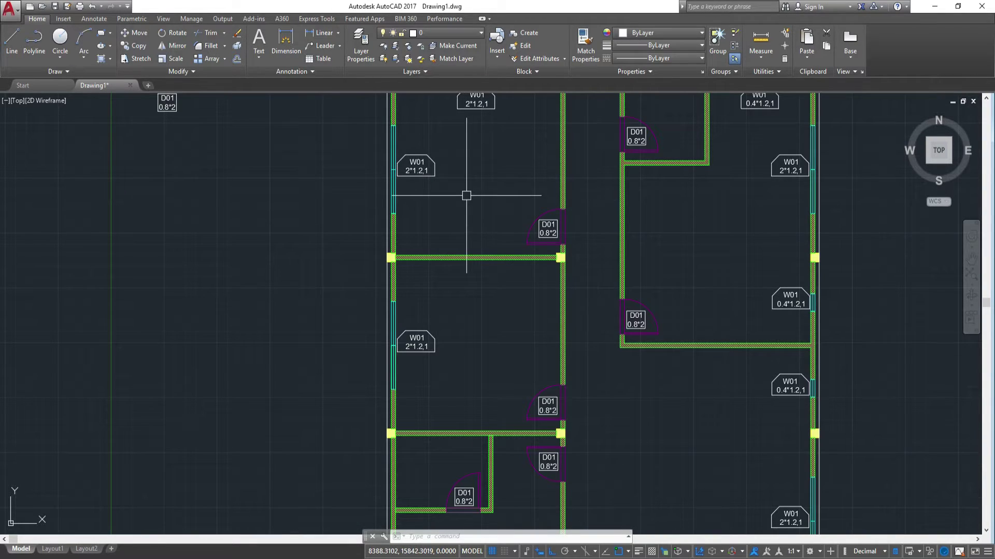
mouse_move(439, 166)
middle_down()
mouse_move(465, 265)
mouse_move(508, 281)
middle_up()
scroll(474, 254, up, 2)
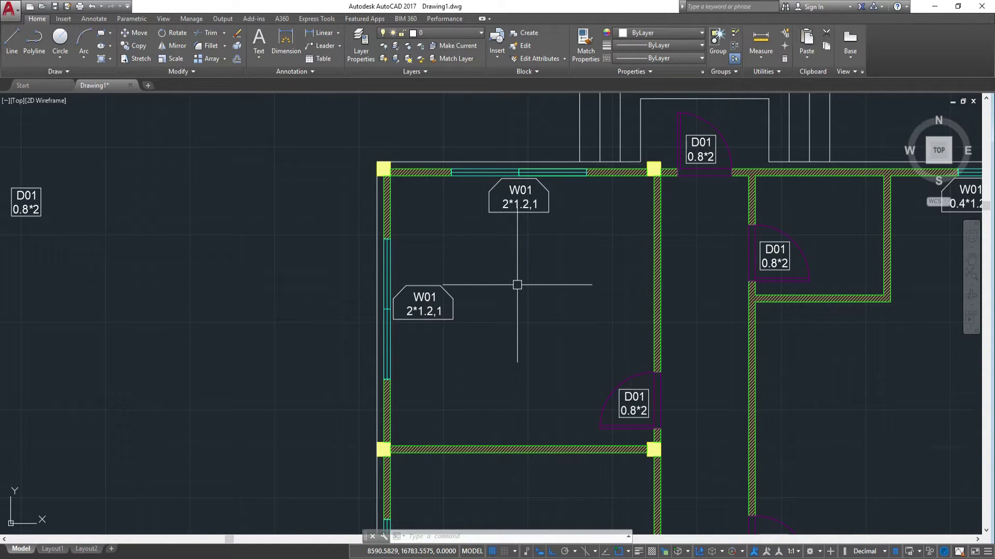
key(Return)
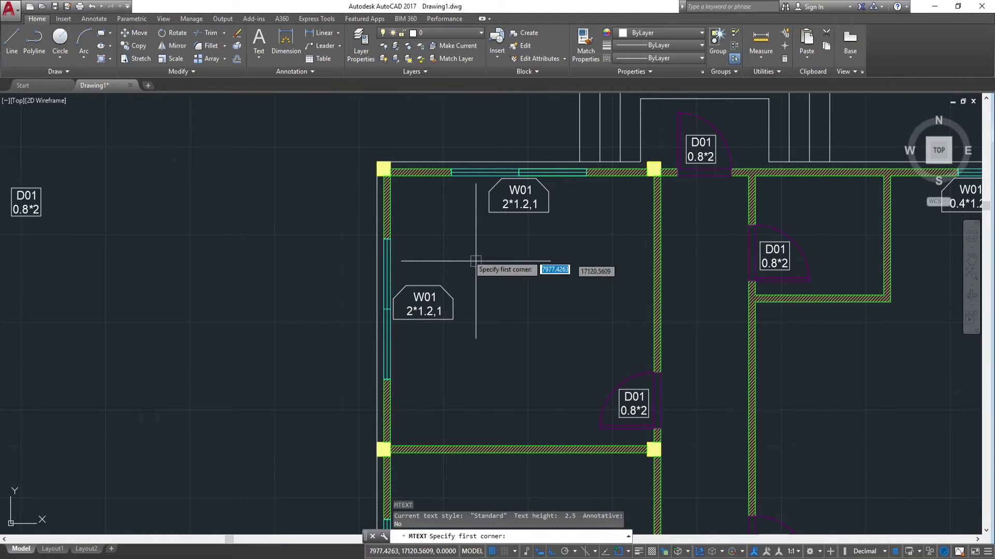
click(468, 255)
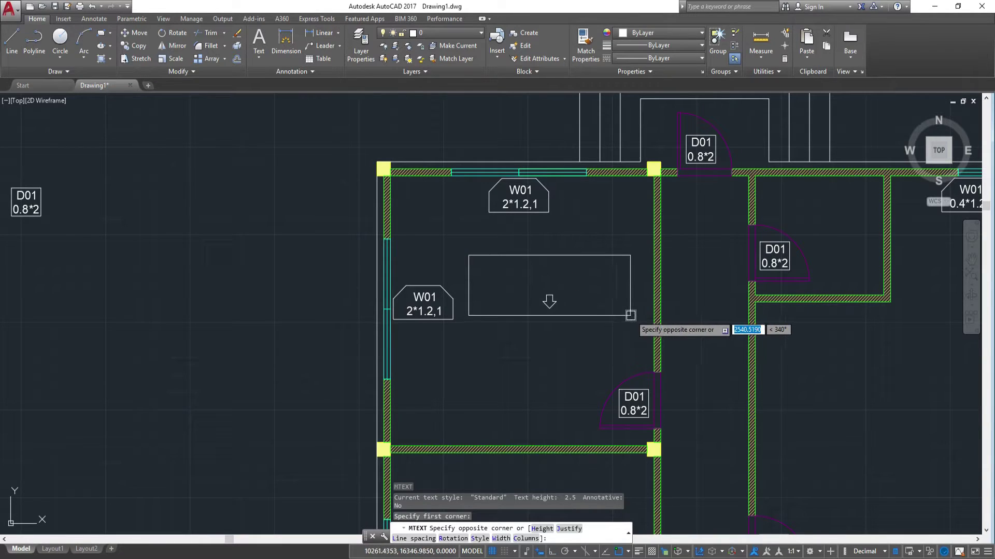
click(632, 318)
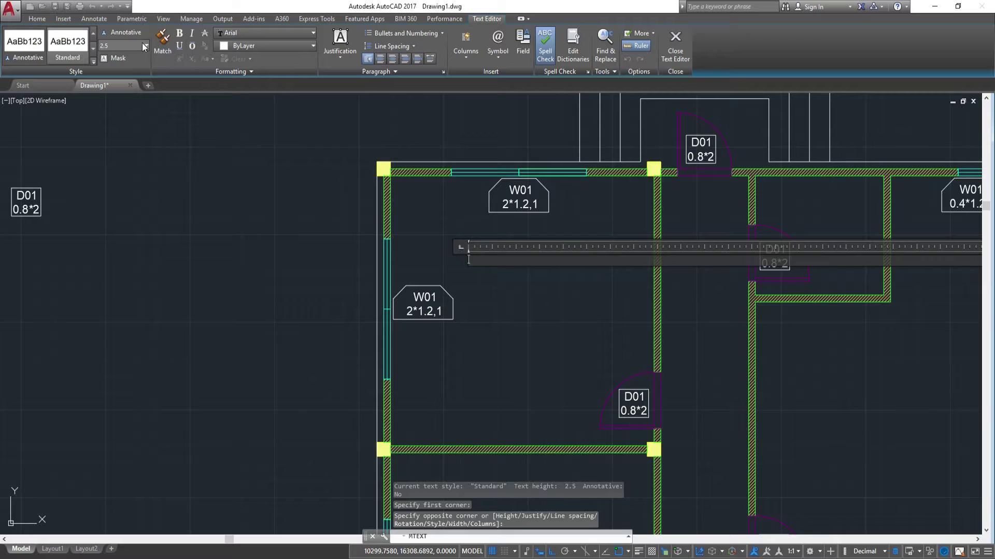
text(3)
text(24)
key(BackSpace)
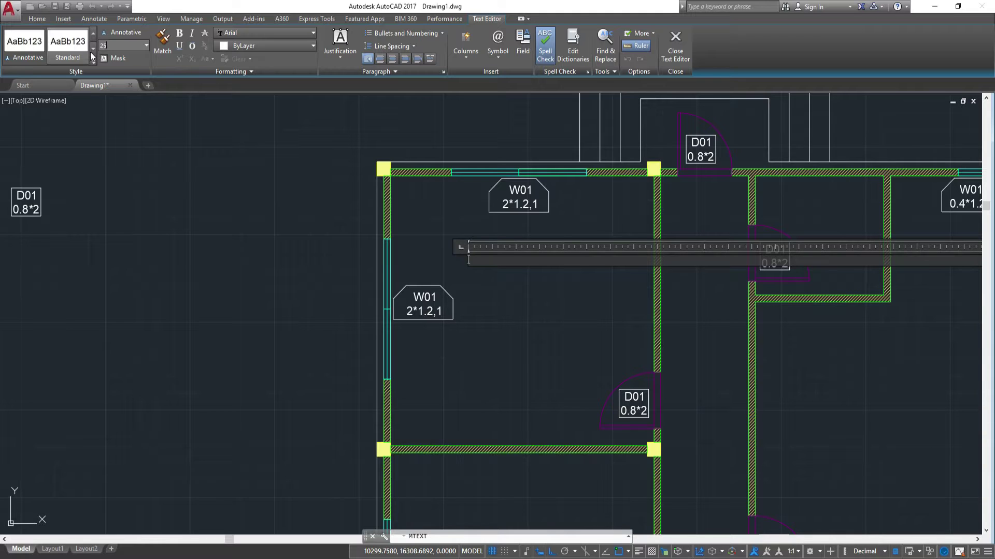
text(0)
key(Return)
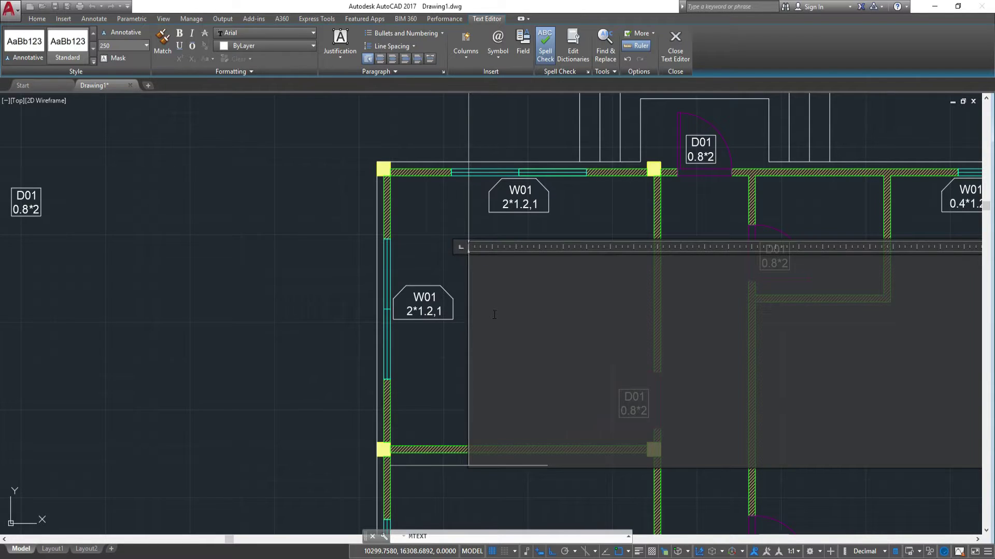
Type the label text 'Bed Room' in the text editor
text(D)
scroll(494, 315, down, 3)
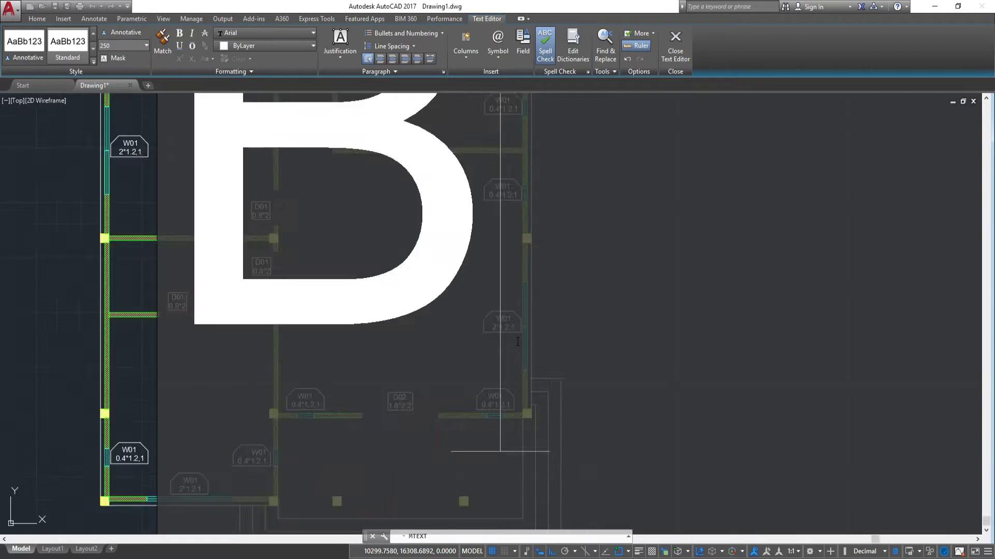
scroll(506, 324, down, 3)
scroll(519, 333, down, 2)
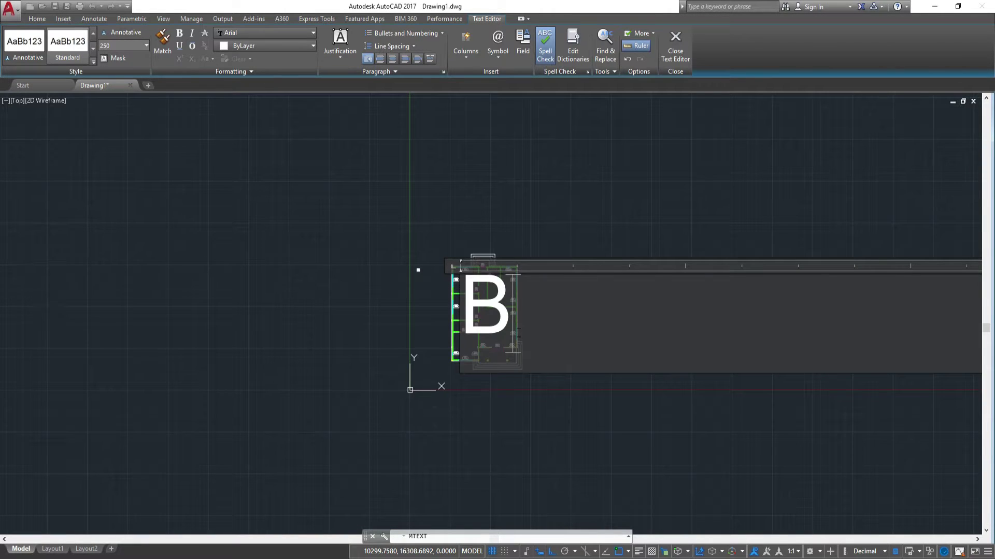
key(BackSpace)
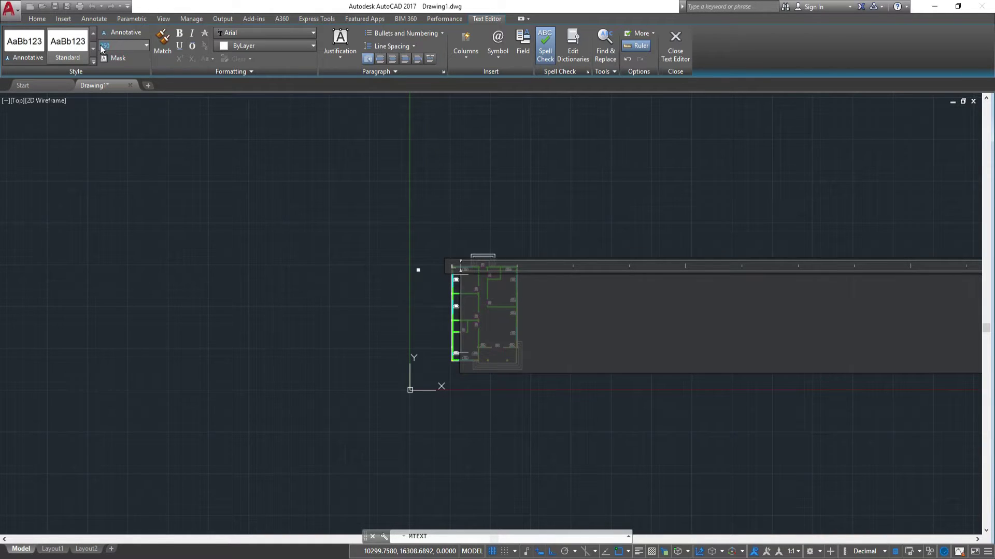
text(0)
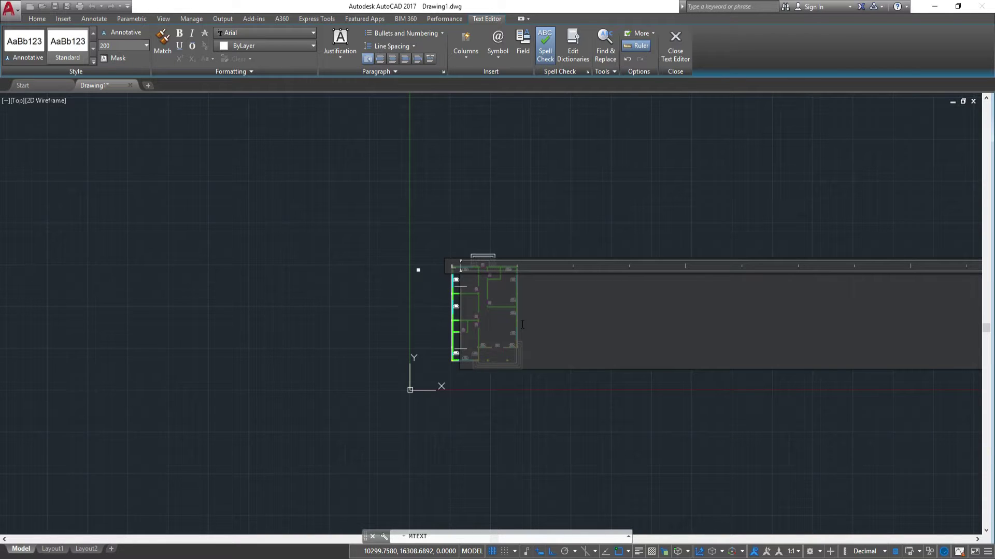
text(b)
key(BackSpace)
text(Be)
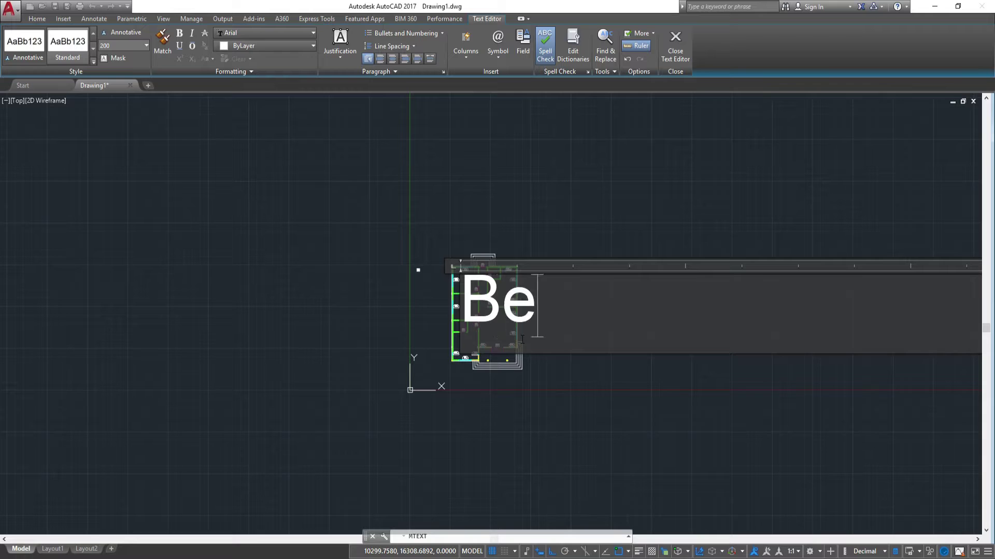
text(d )
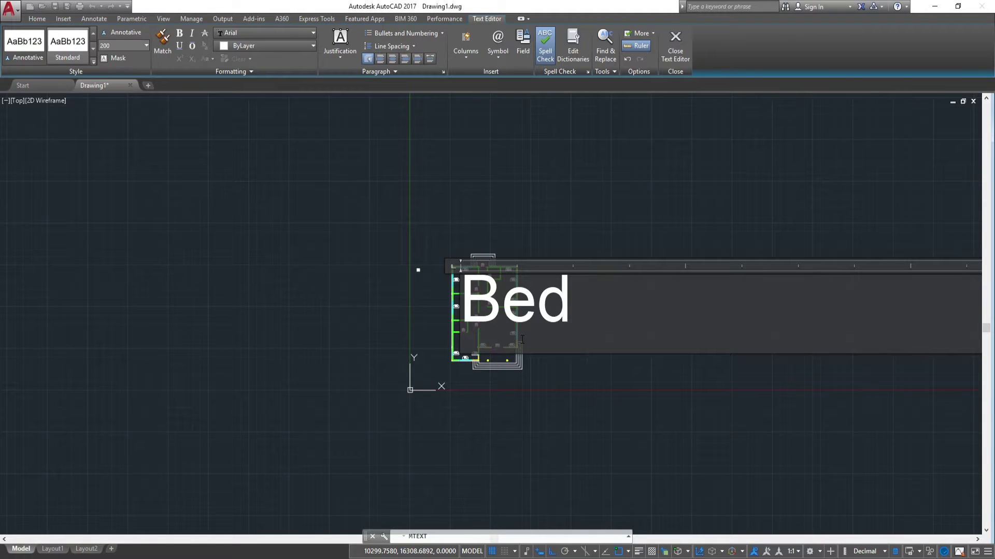
text(Ro)
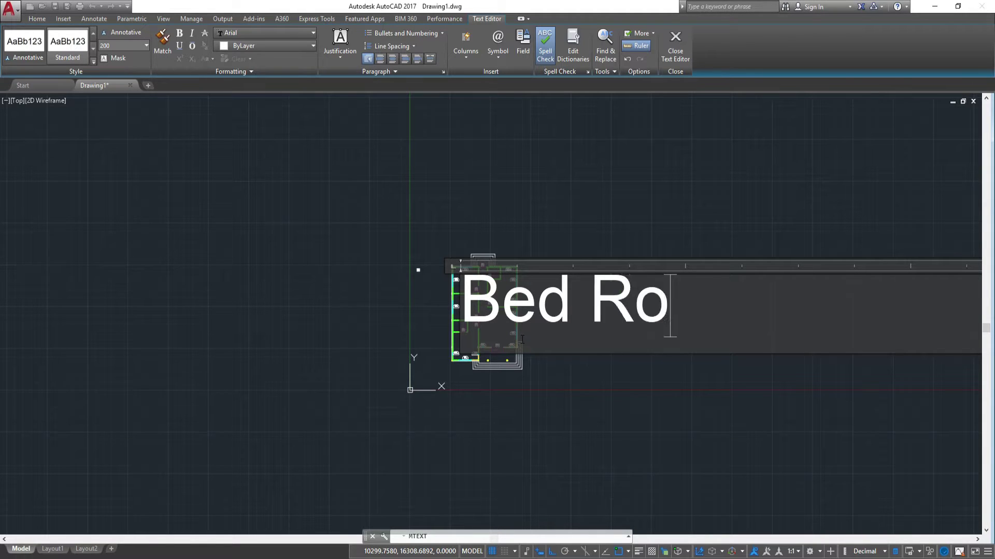
text(o)
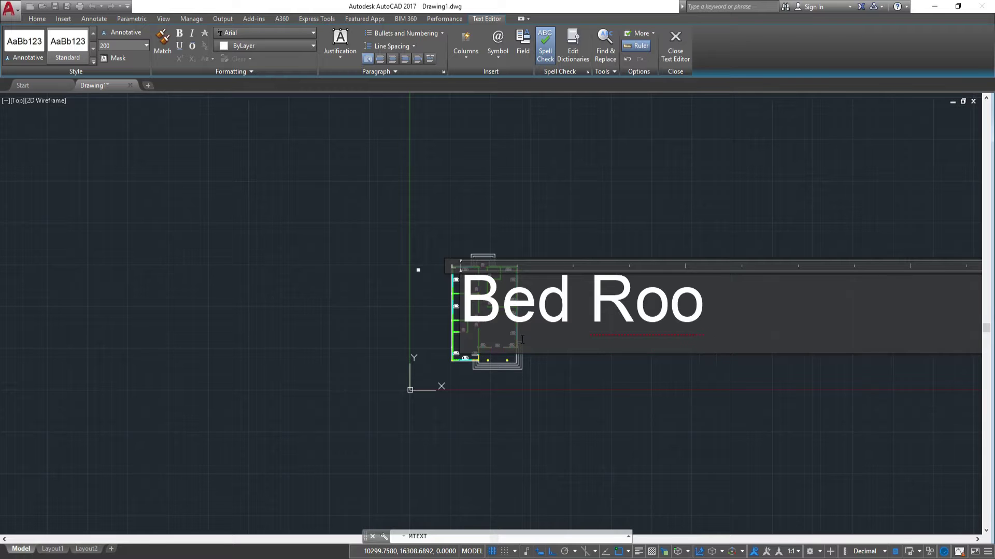
text(m)
Close the Bed Room text, then reopen the label for editing
click(549, 214)
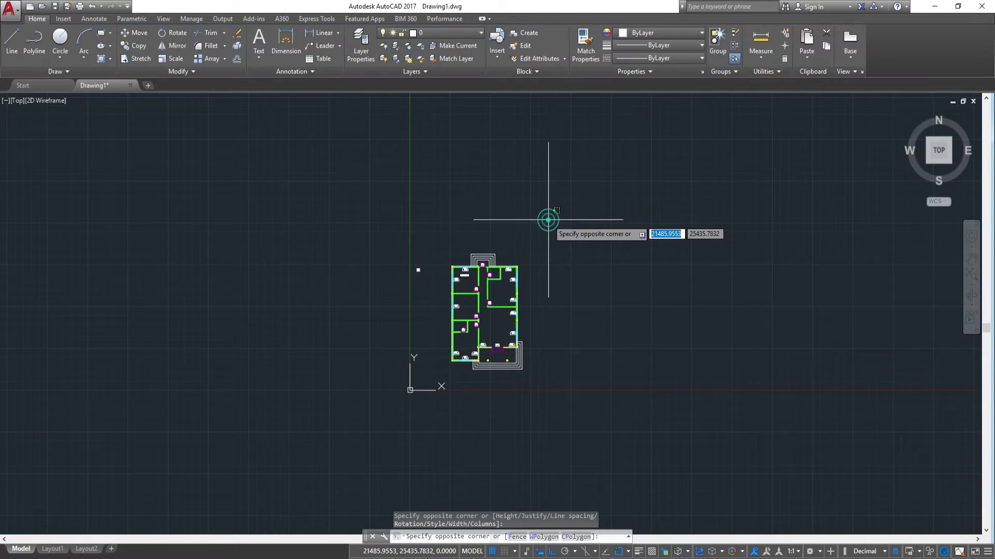
scroll(551, 259, up, 2)
scroll(668, 217, up, 2)
scroll(663, 155, up, 2)
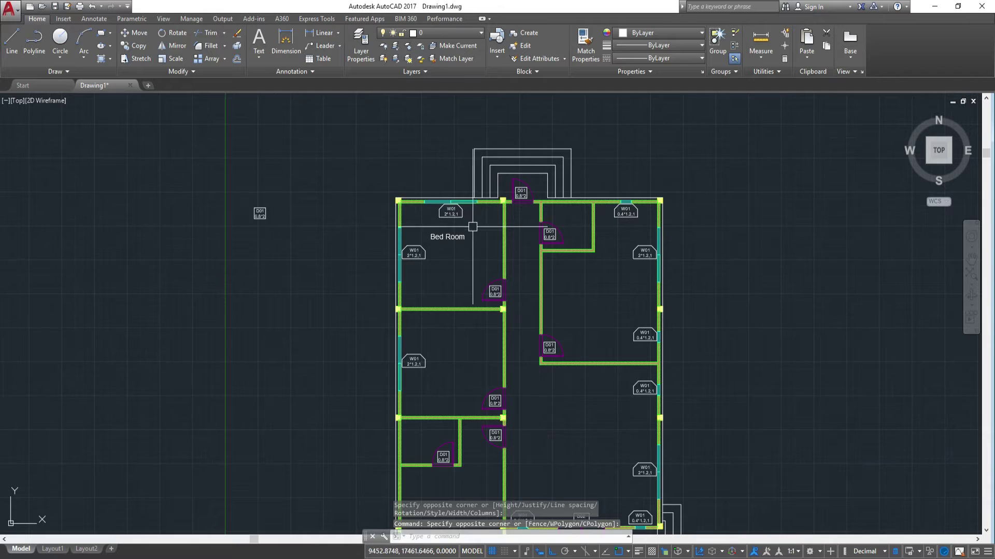
scroll(456, 233, up, 5)
click(446, 231)
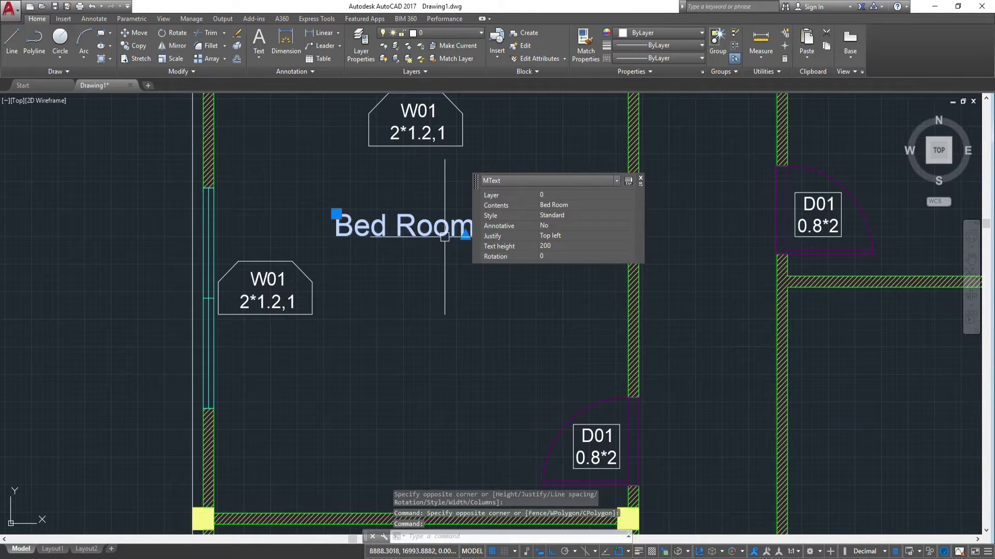
click(446, 227)
double_click(446, 227)
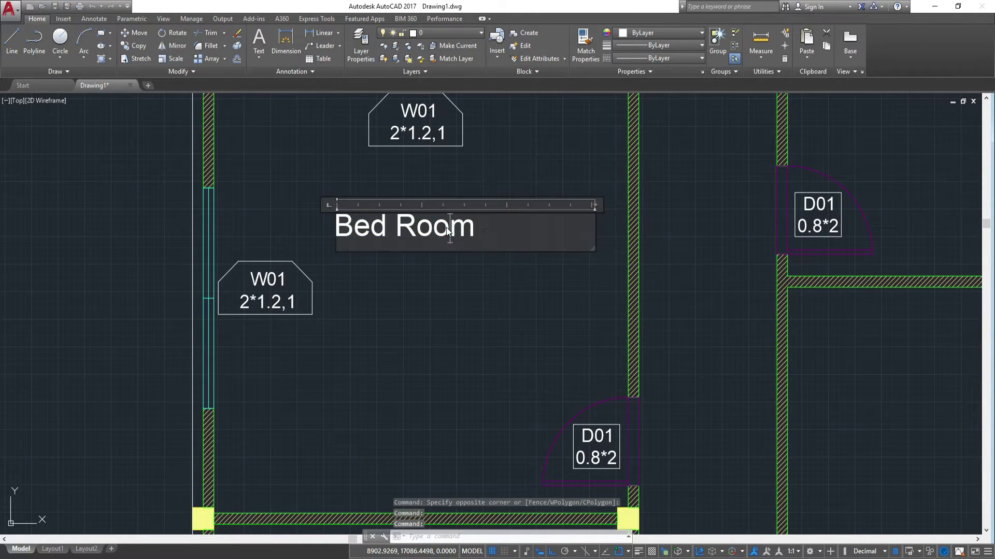
Add 3.9x3.85 as a second line under Bed Room and close the editor
key(Return)
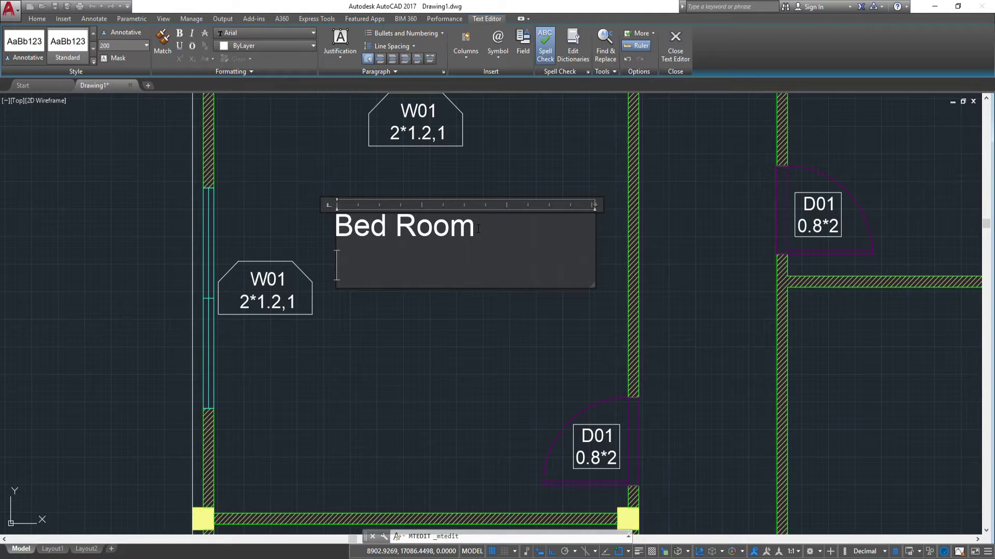
text(3.)
text(9)
text(x)
text(3.)
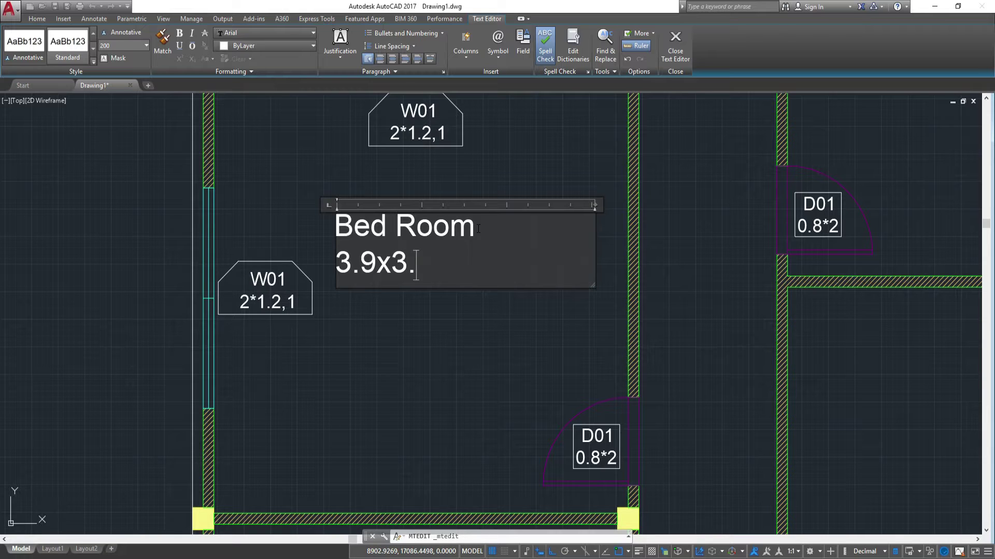
text(85)
key(Return)
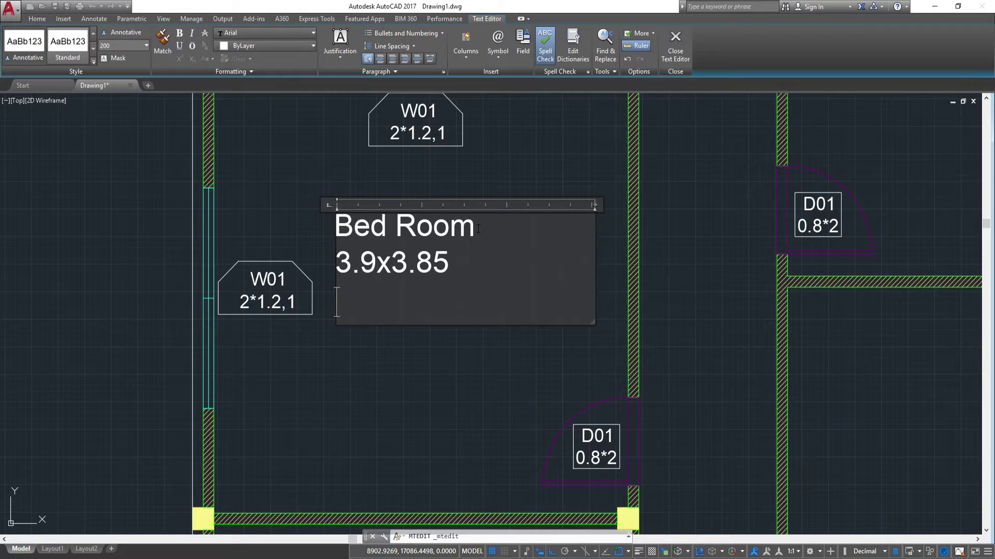
click(338, 265)
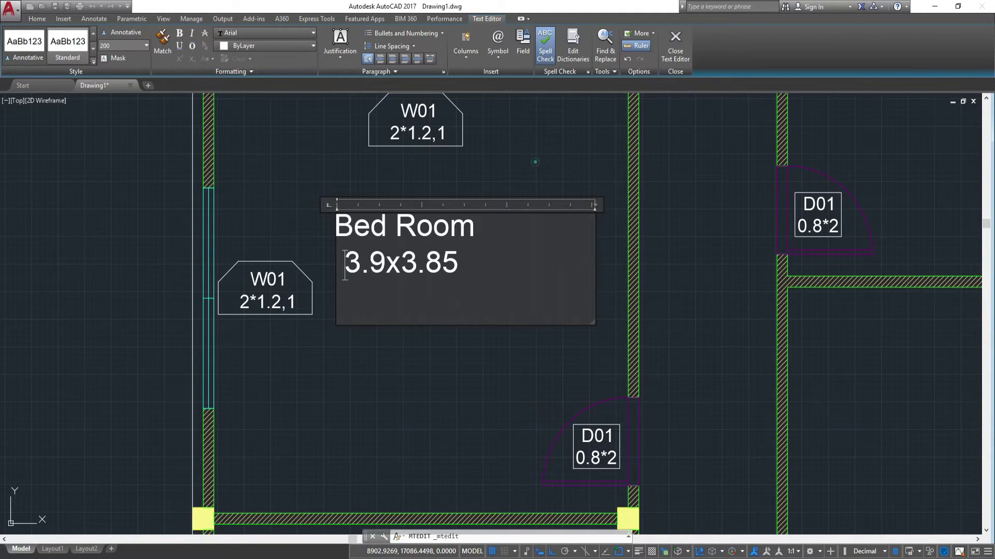
click(526, 173)
click(449, 270)
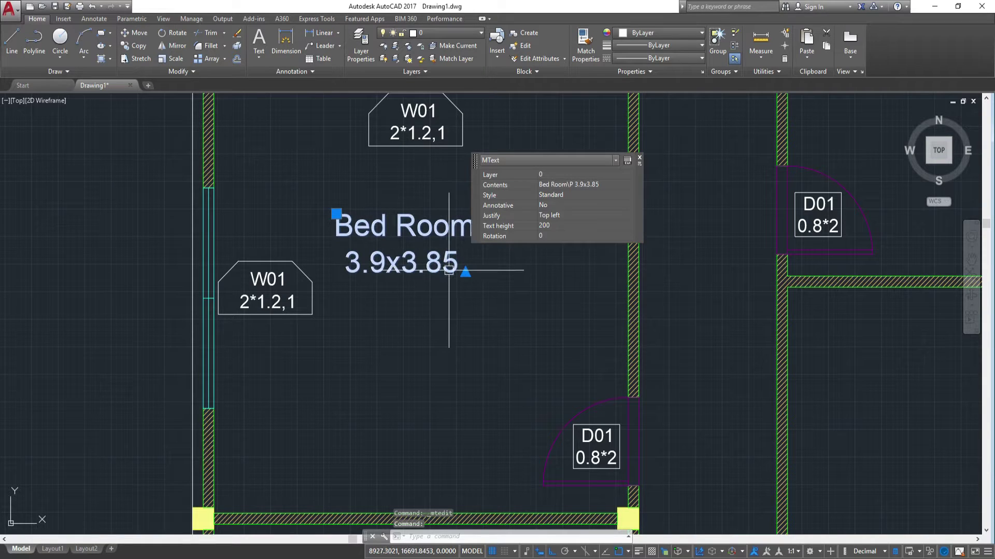
Move the two-line Bed Room label lower, toward the centre of the top-left room
scroll(443, 207, down, 4)
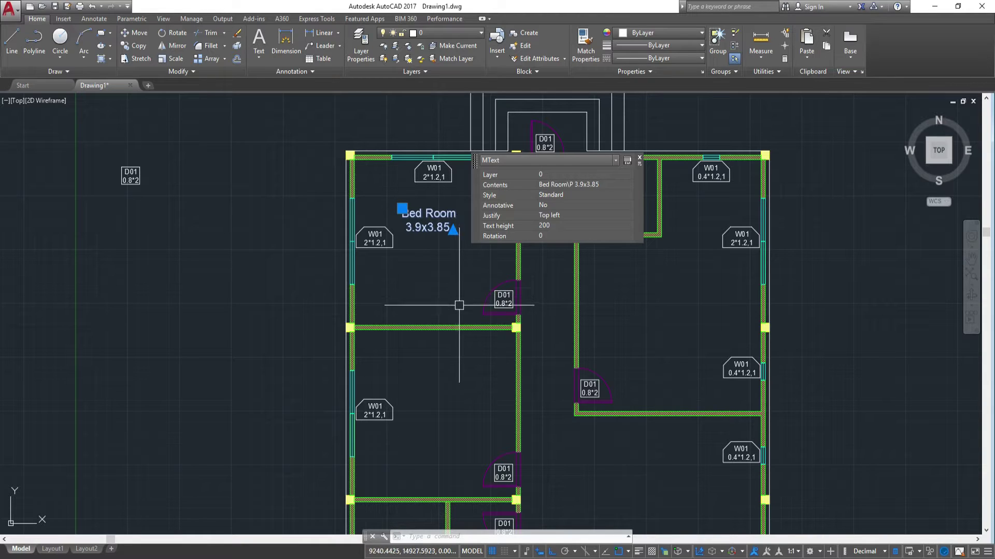
key(Escape)
scroll(437, 126, up, 2)
click(510, 313)
click(311, 236)
text(m)
key(Return)
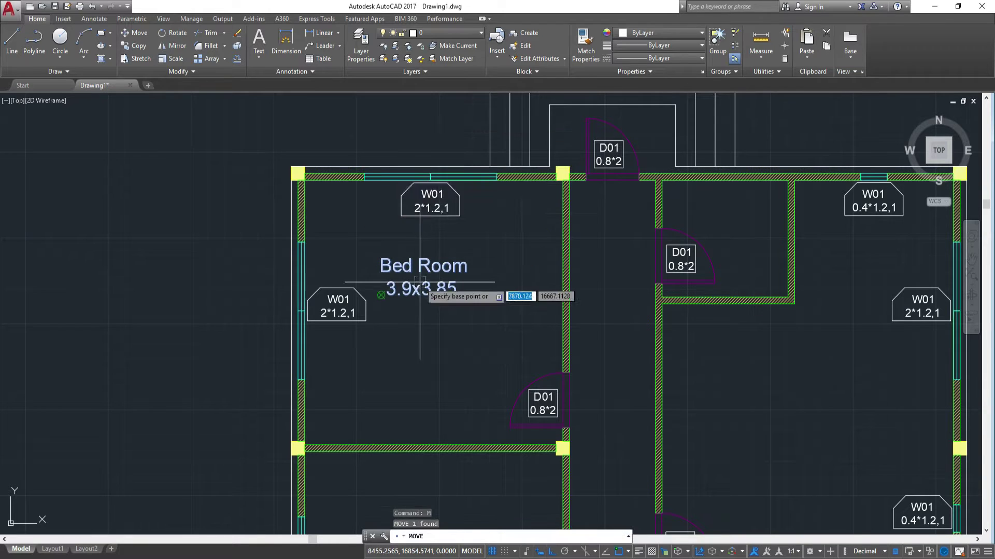
click(425, 247)
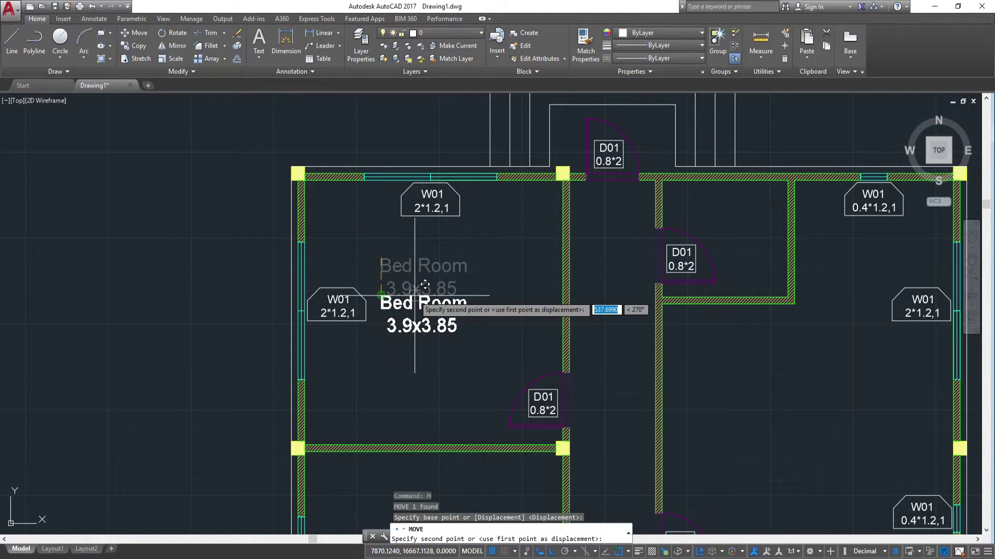
key(F8)
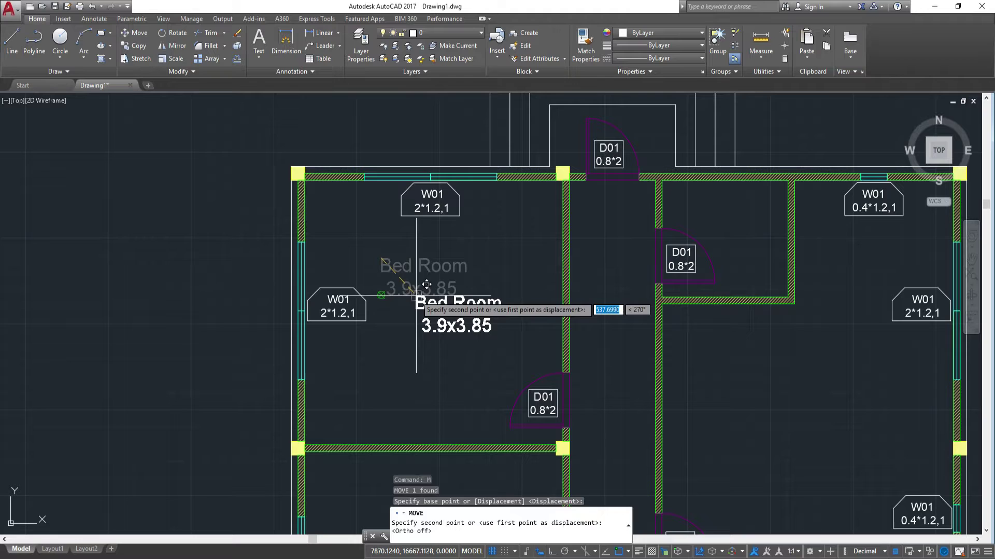
click(401, 290)
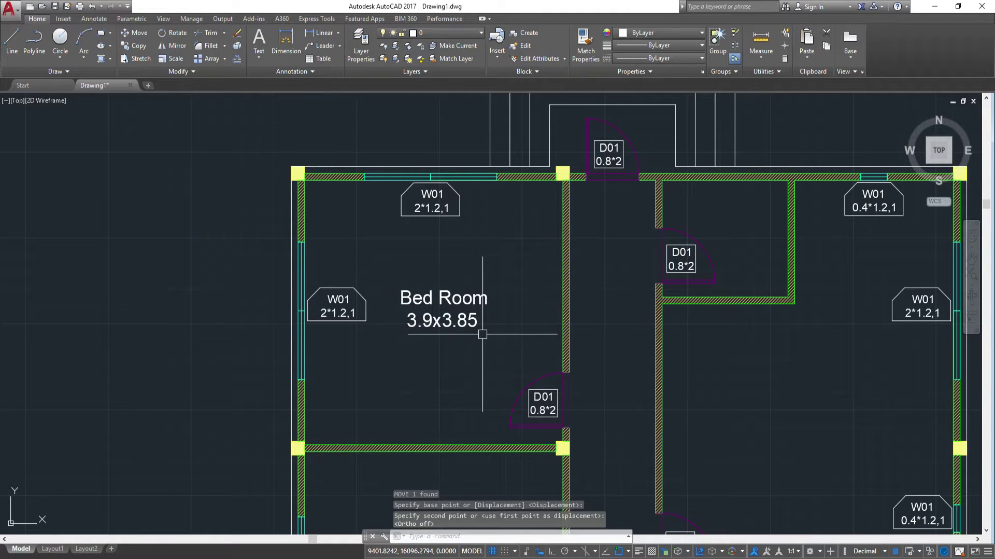
middle_drag(492, 304, 435, 297)
scroll(409, 300, up, 2)
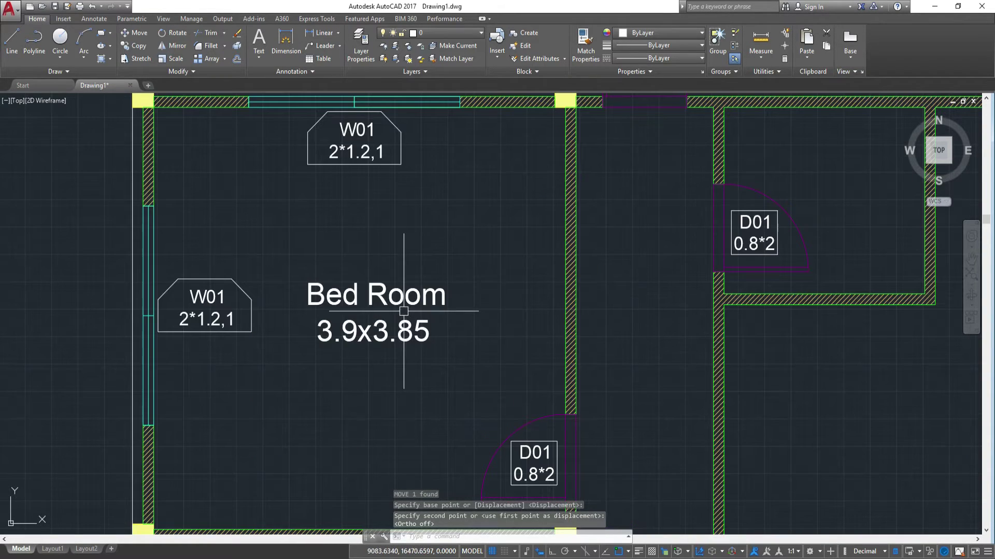
Make the 'Bed Room' title line of the label bold
double_click(419, 306)
triple_click(456, 298)
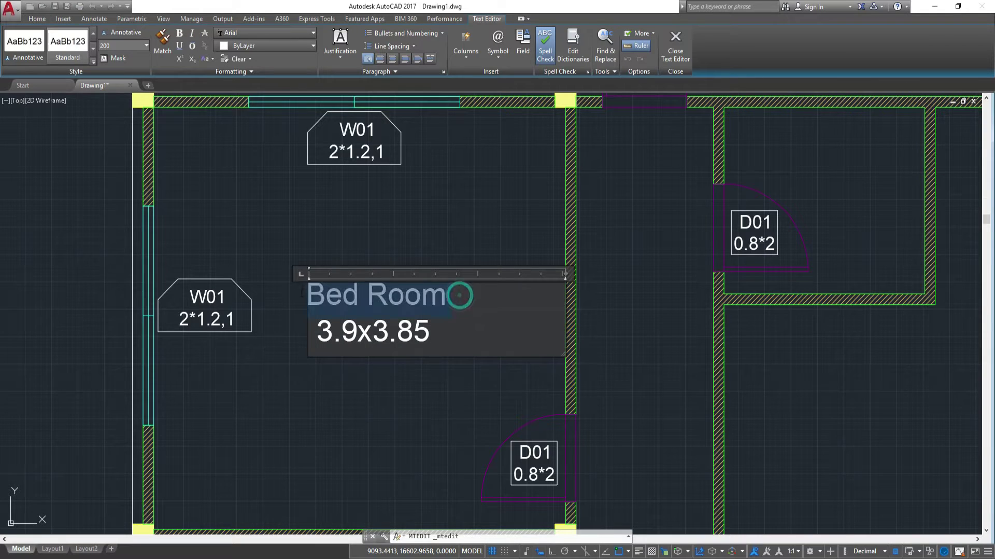
click(124, 45)
click(179, 33)
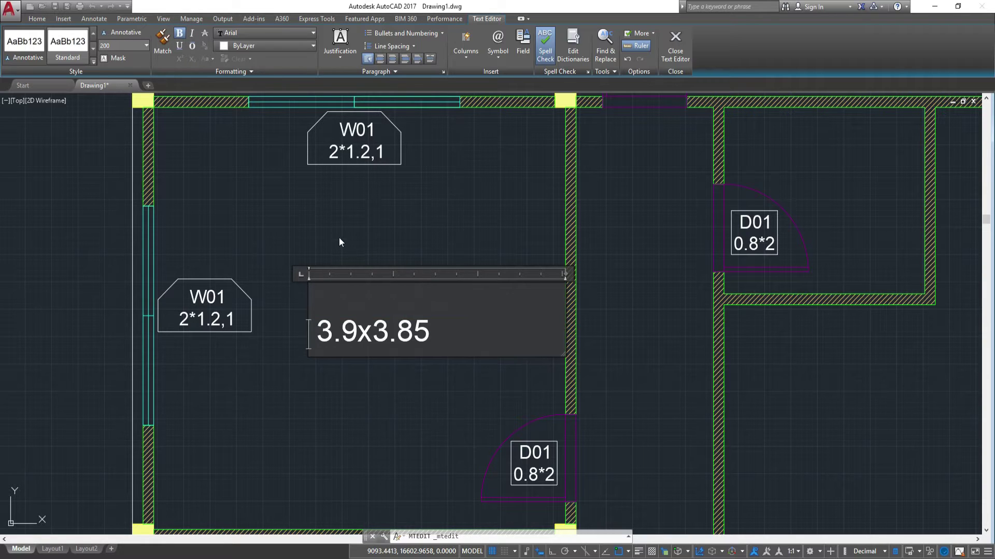
click(416, 269)
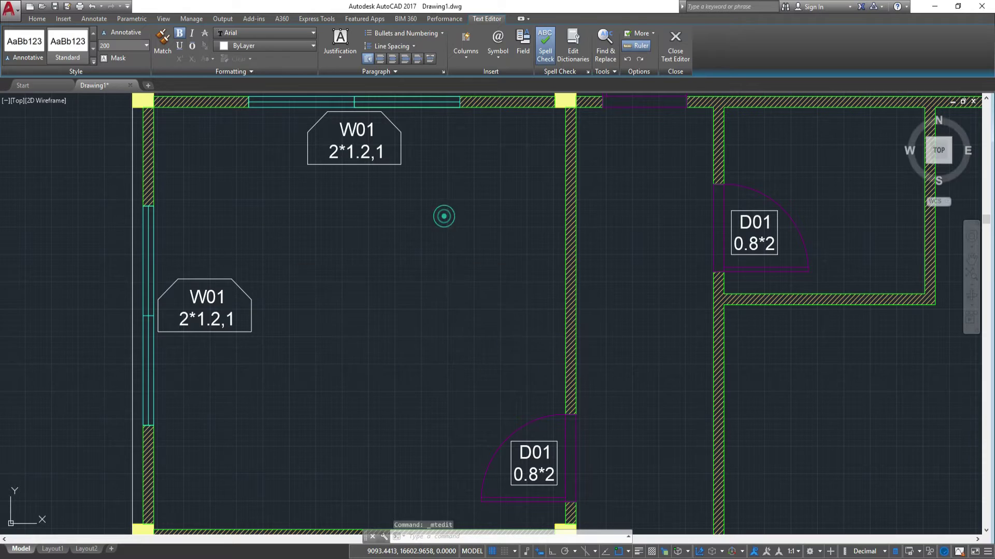
Select the whole Bed Room label and start copying it with CO
scroll(419, 307, down, 2)
scroll(420, 293, down, 2)
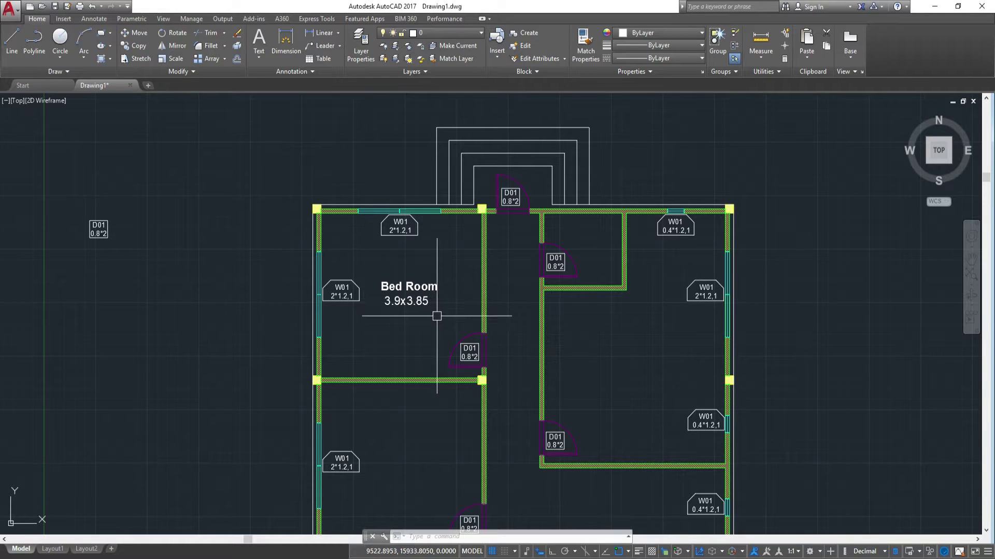
scroll(434, 312, up, 2)
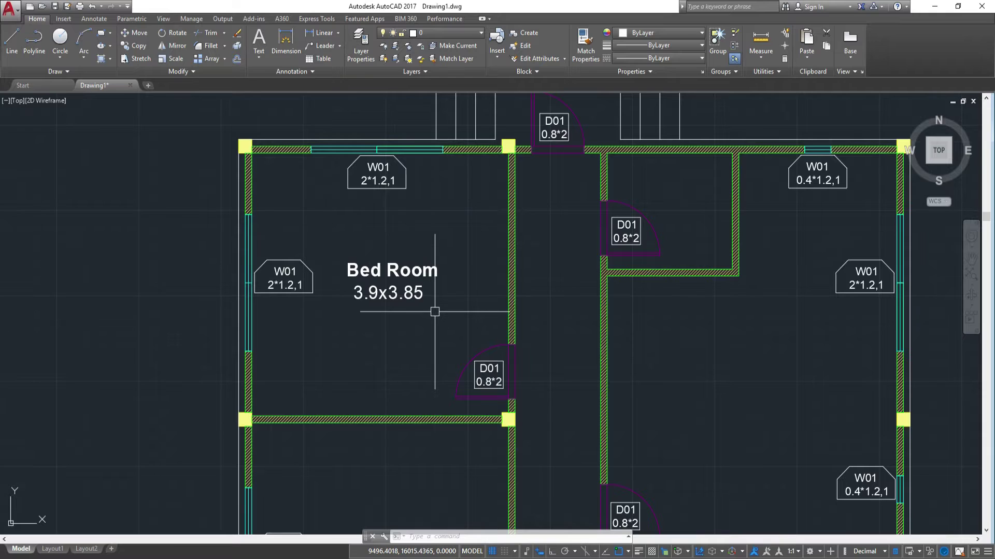
scroll(435, 311, up, 2)
drag(432, 310, 302, 224)
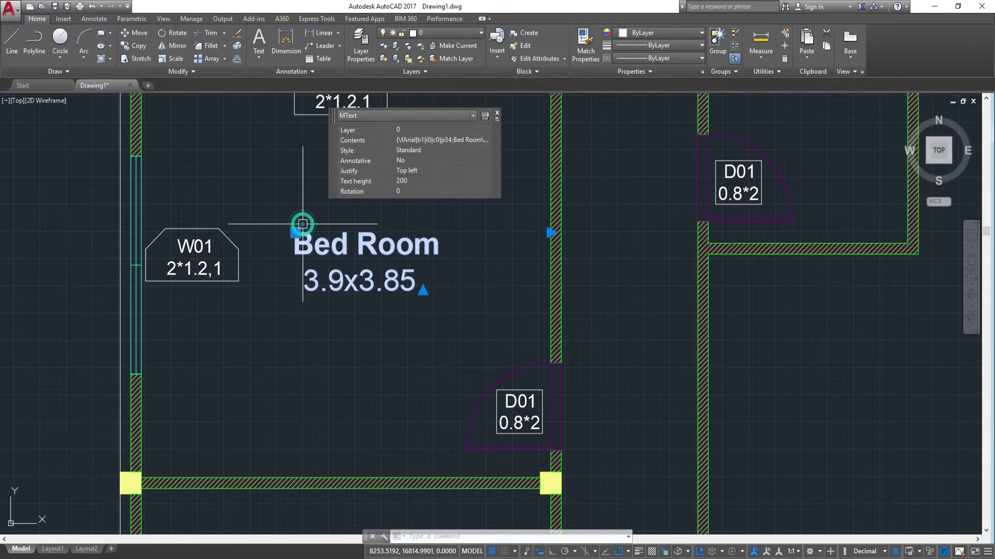
text(co)
key(Return)
Place a copy of the Bed Room label straight down in the room below
click(334, 241)
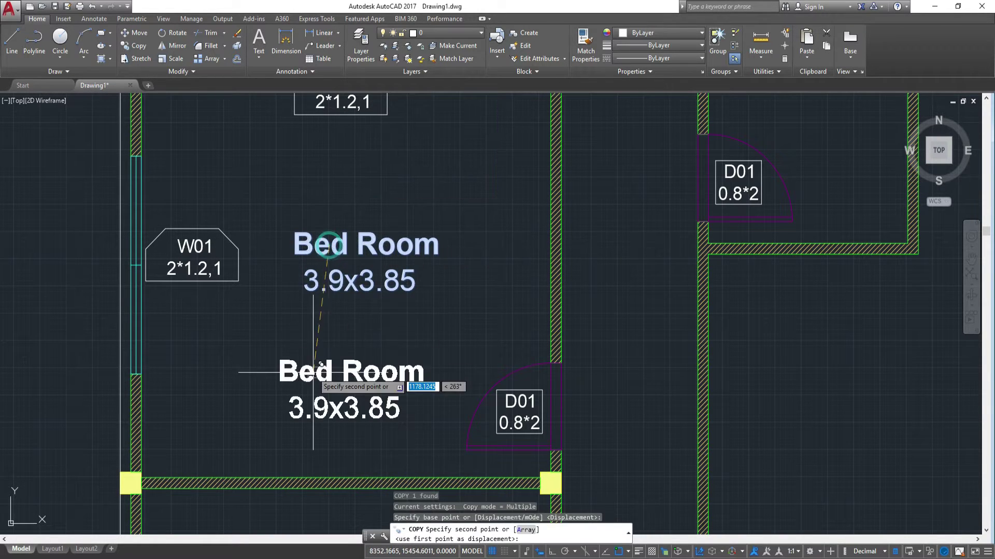
scroll(324, 381, down, 2)
middle_drag(316, 382, 351, 228)
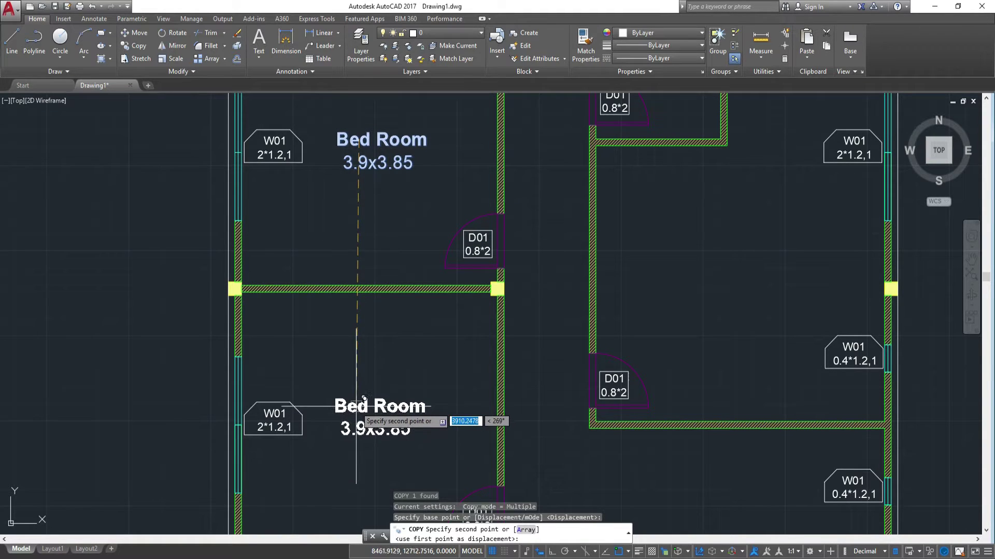
key(F8)
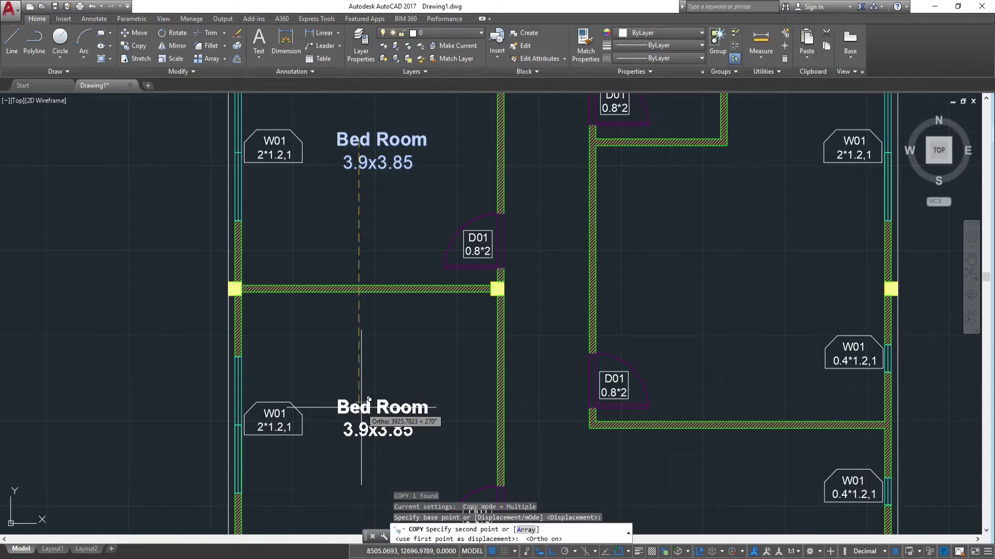
click(356, 408)
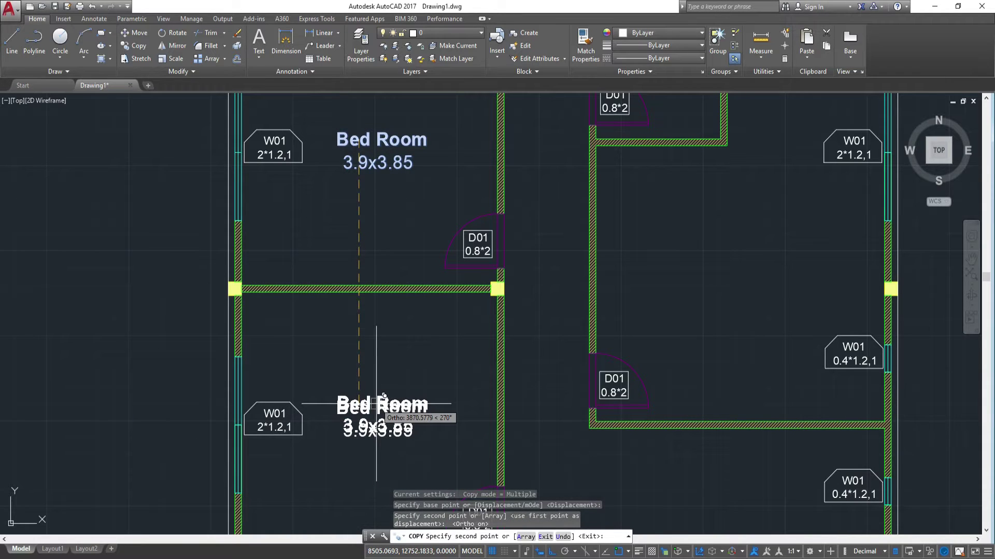
key(Escape)
Change the copied label's size from 3.9x3.85 to 3.9x3.9
double_click(388, 430)
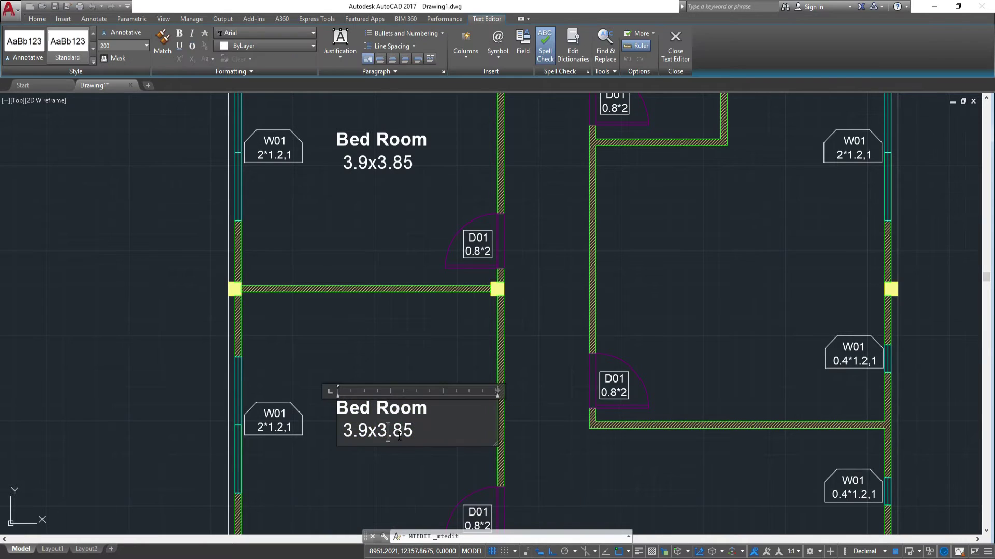
key(BackSpace)
click(395, 384)
scroll(398, 456, down, 2)
scroll(440, 373, down, 2)
scroll(403, 369, up, 4)
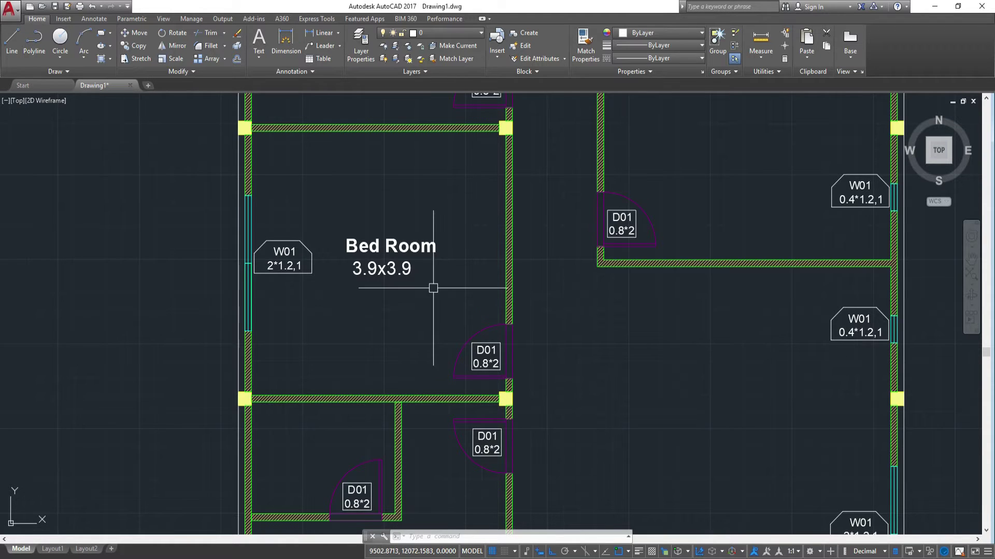
scroll(433, 288, down, 3)
scroll(422, 259, up, 2)
Copy the upper Bed Room label into the large right-hand room
scroll(367, 157, up, 1)
click(362, 139)
click(455, 222)
text(co)
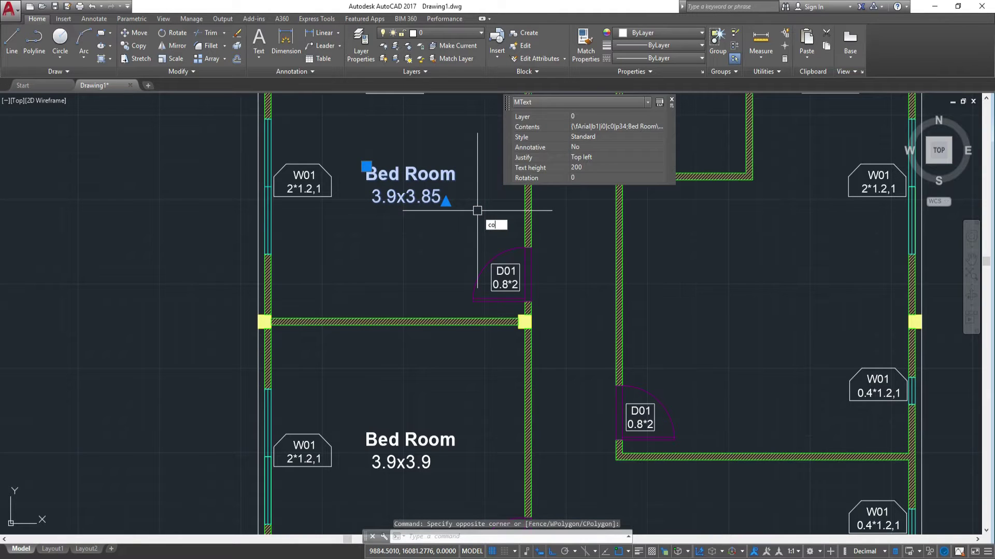
key(Return)
click(366, 202)
key(F8)
middle_drag(660, 332, 636, 345)
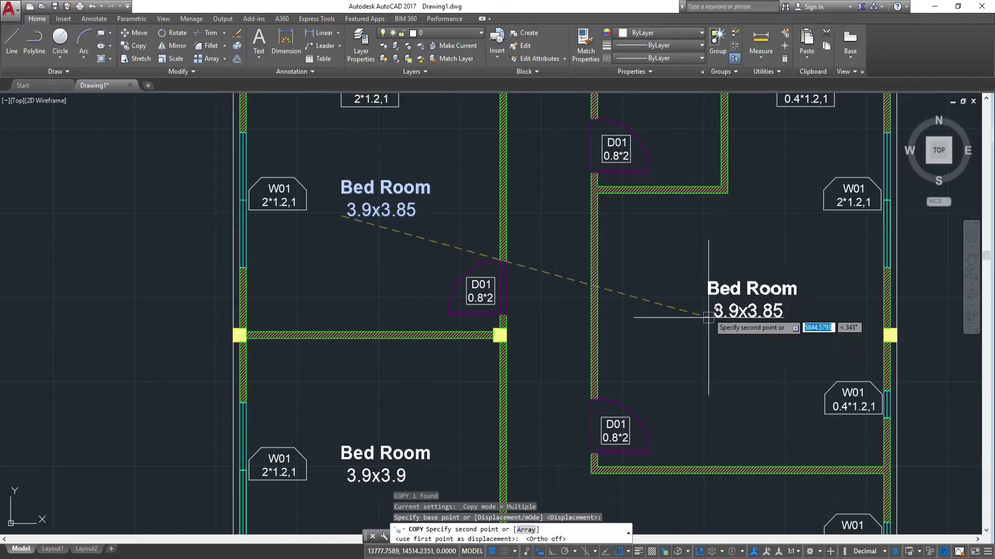
click(708, 317)
Place further label copies in the lower-left, small, and top-right small rooms
scroll(708, 317, down, 2)
middle_drag(691, 471, 633, 349)
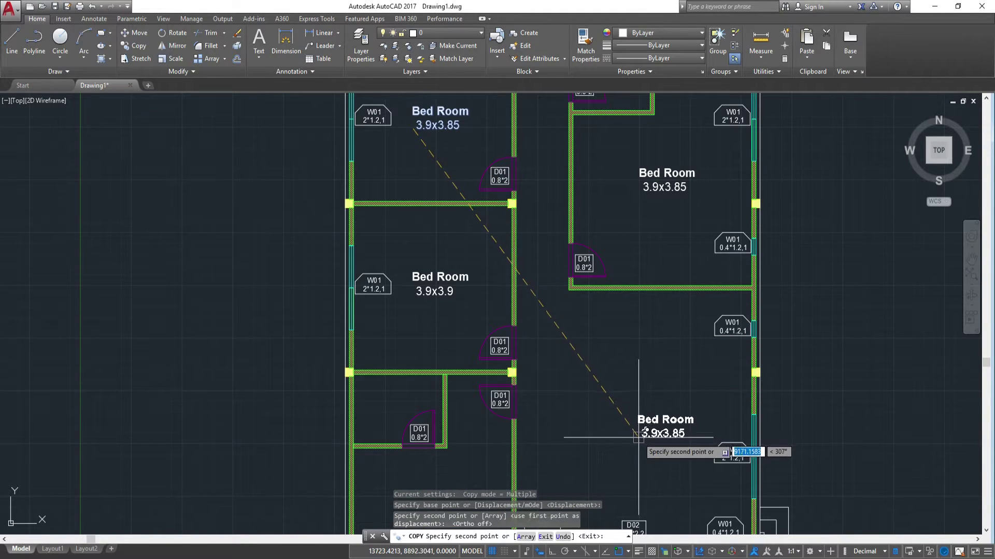
scroll(613, 429, down, 2)
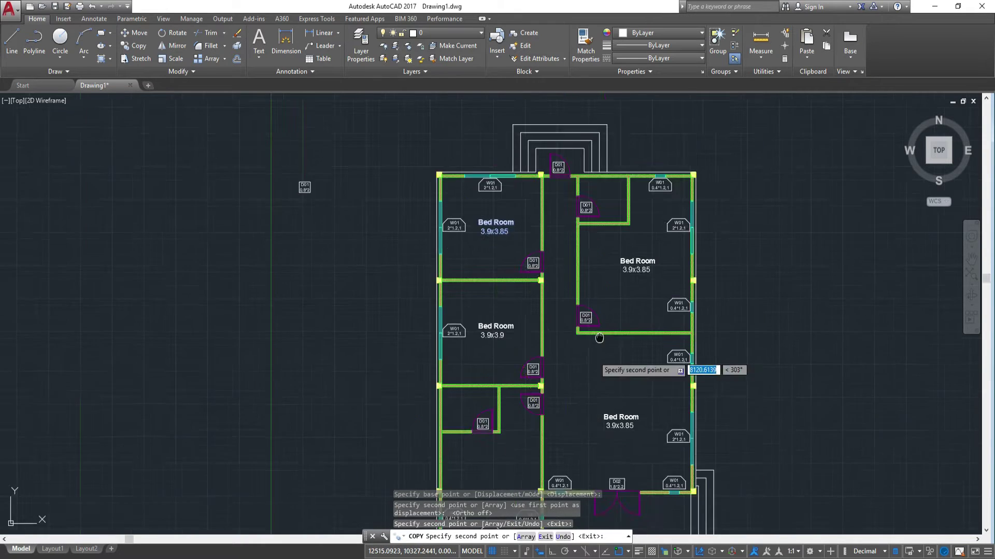
middle_drag(600, 337, 628, 245)
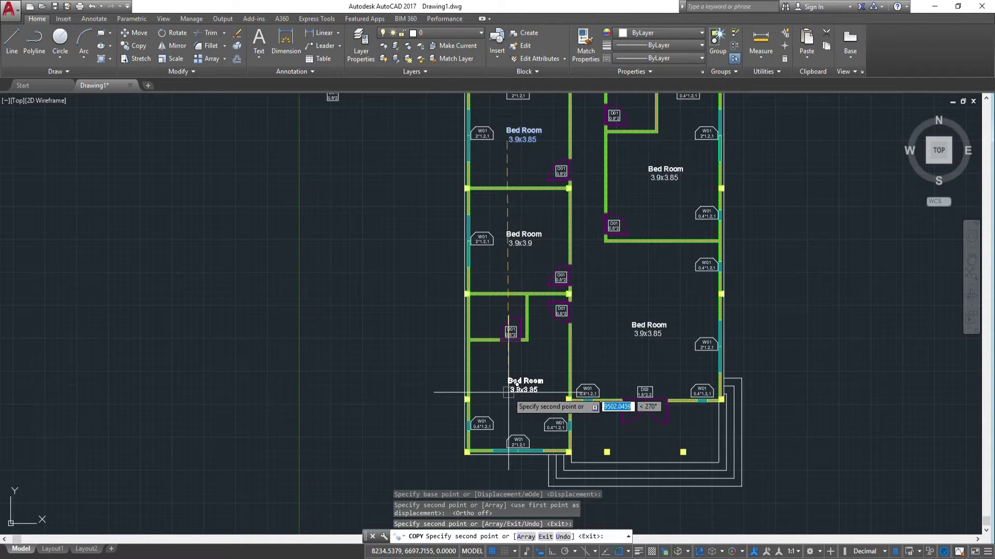
click(504, 402)
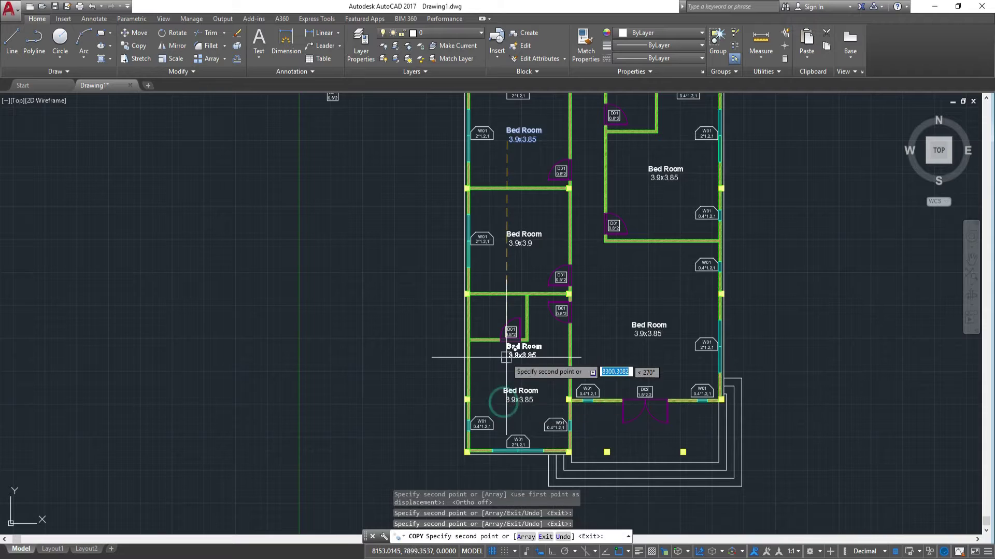
scroll(477, 376, up, 6)
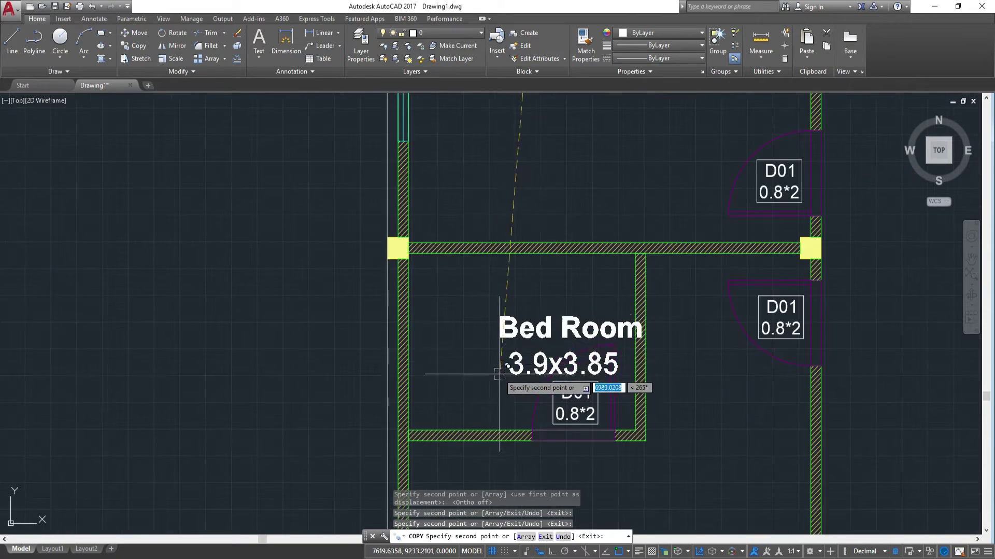
click(440, 341)
scroll(435, 338, down, 4)
middle_drag(601, 210, 552, 414)
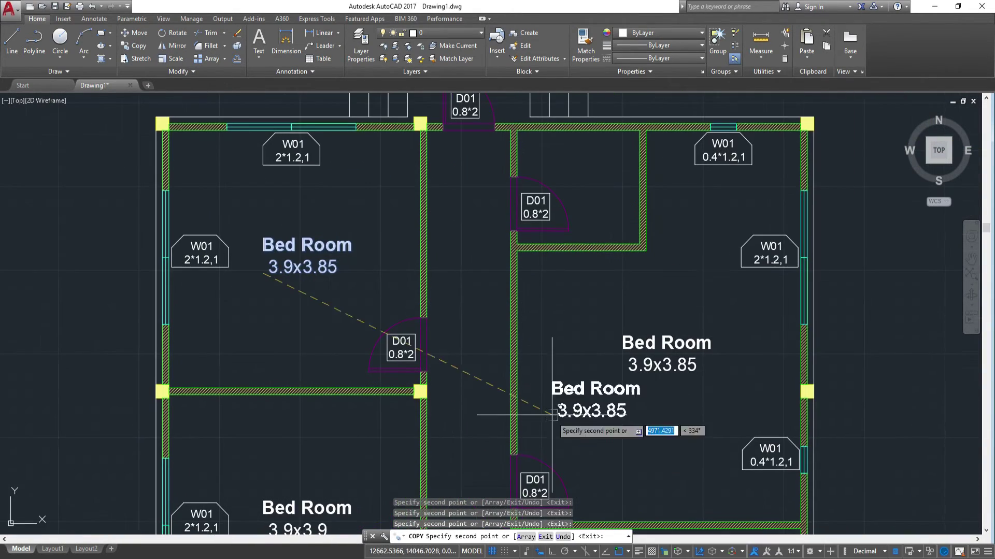
middle_drag(535, 177, 528, 288)
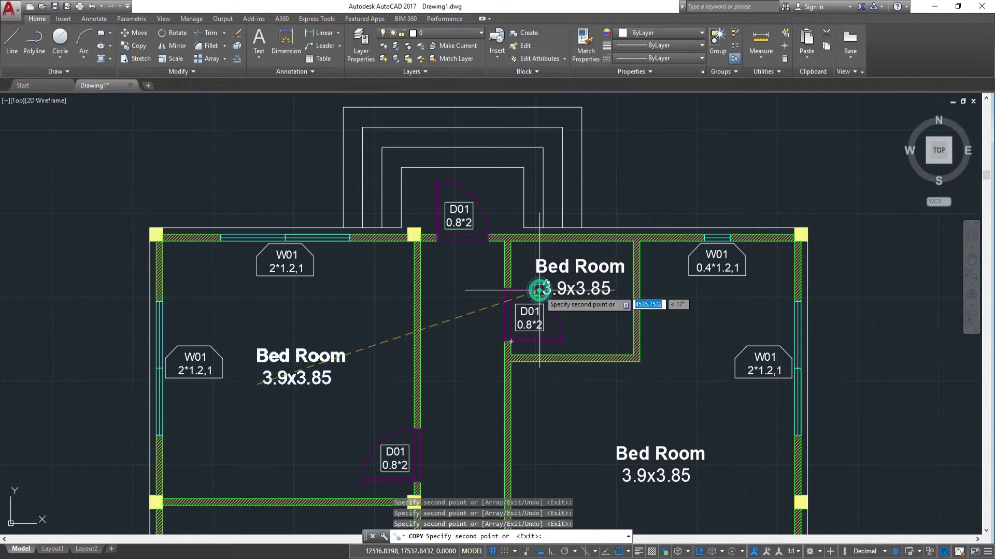
click(539, 290)
End the copying and centre the view on the right-hand rooms
scroll(539, 290, down, 4)
middle_drag(601, 471, 590, 341)
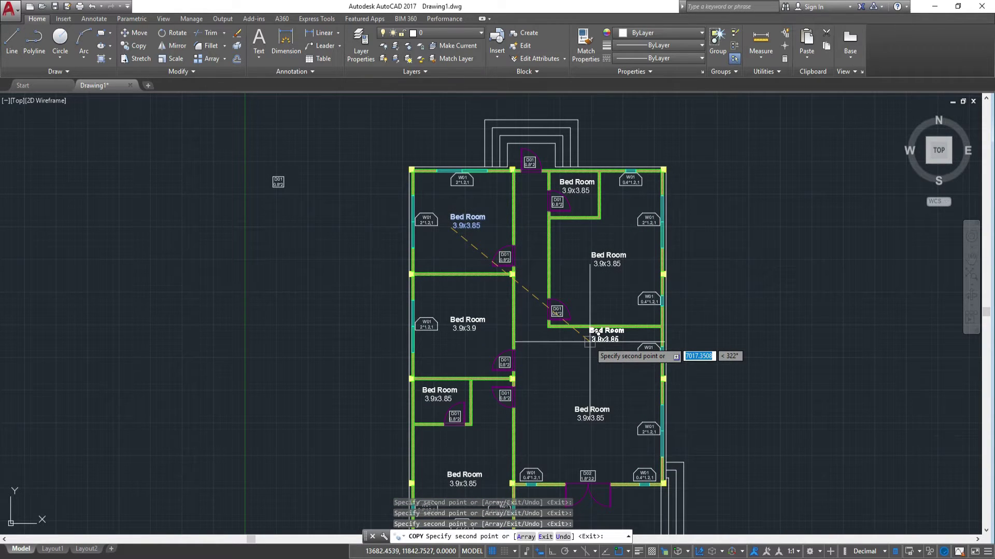
middle_drag(714, 459, 698, 314)
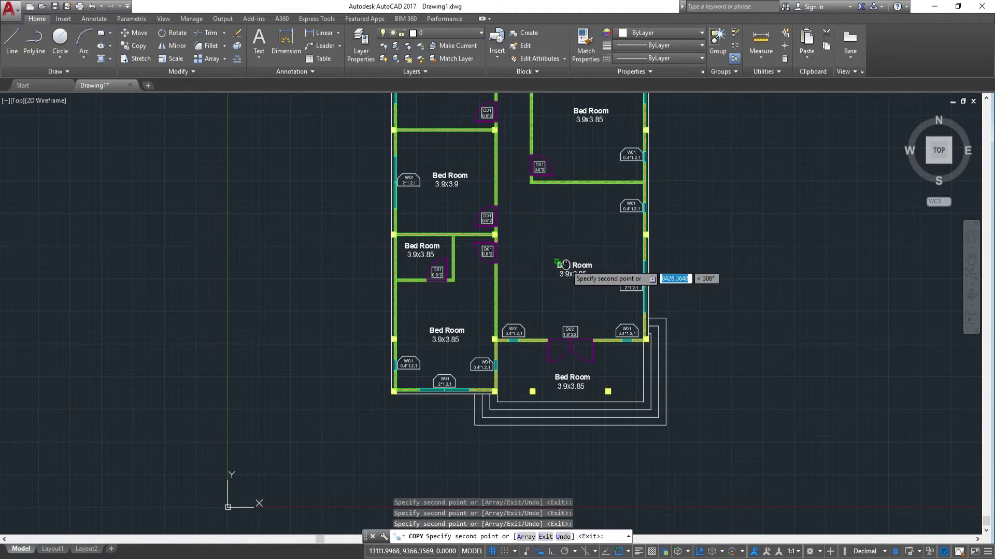
middle_drag(562, 171, 569, 335)
middle_drag(543, 273, 548, 340)
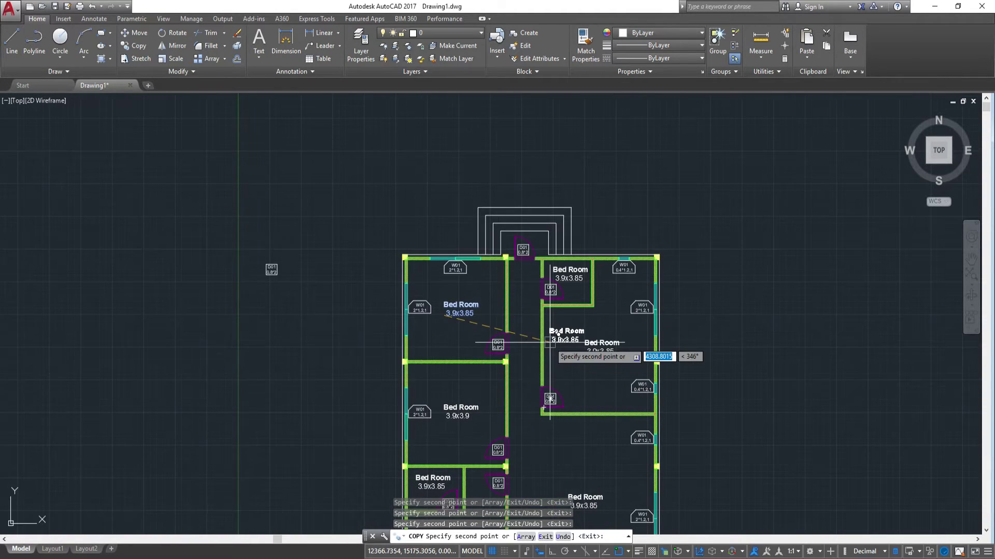
key(Escape)
scroll(491, 349, up, 5)
scroll(473, 373, down, 2)
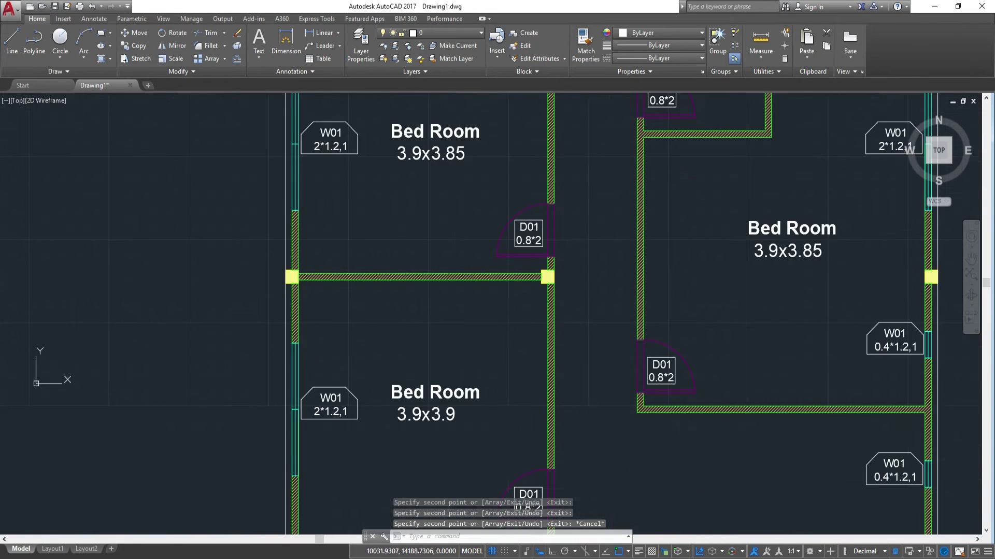
scroll(489, 359, down, 3)
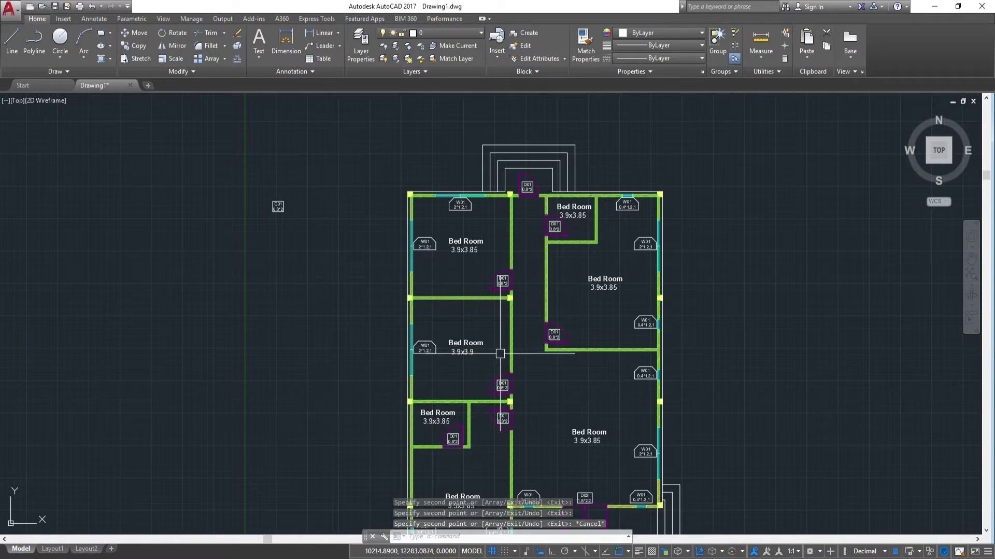
middle_drag(614, 267, 570, 357)
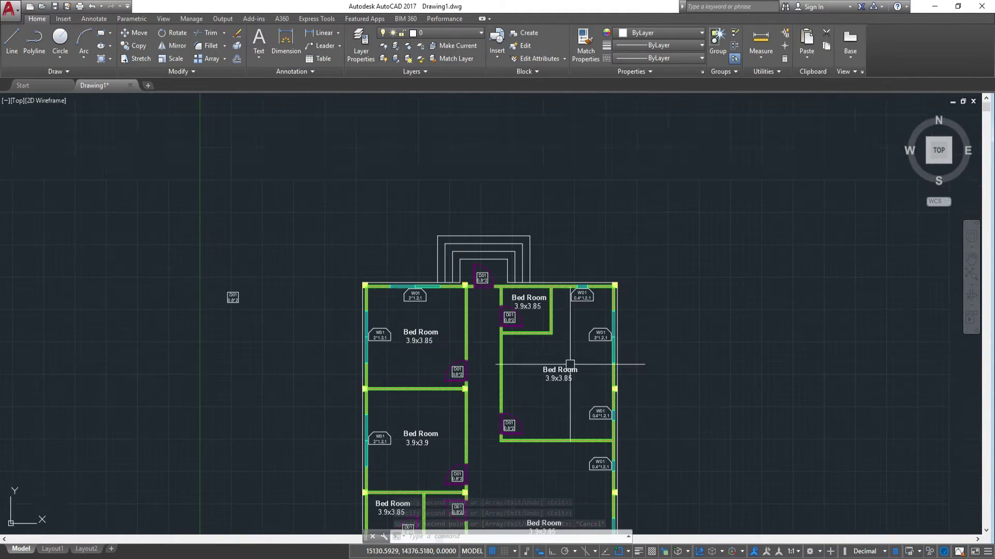
scroll(568, 358, up, 2)
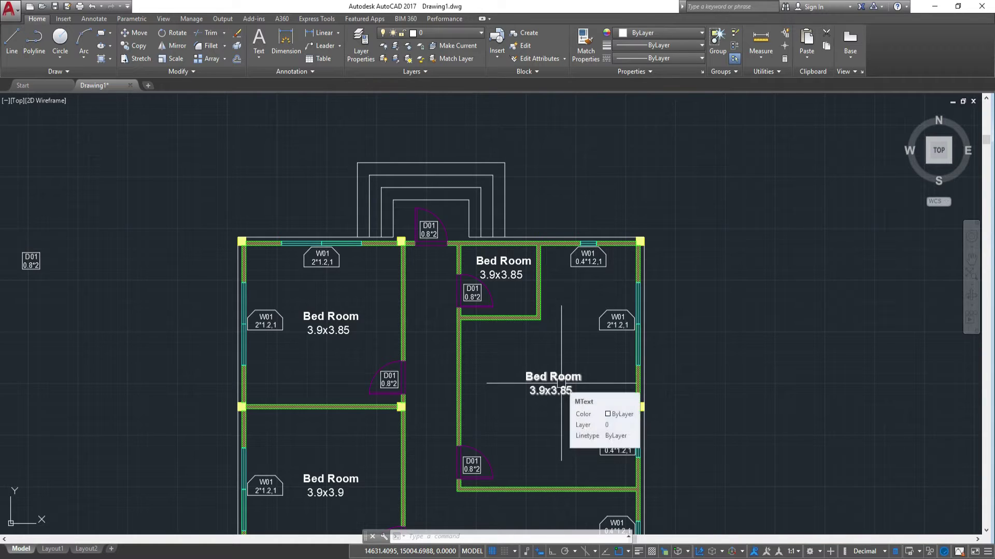
Replace the right-hand label's 'Bed Room' title with 'Kitchen', keeping 3.9x3.85 below
double_click(557, 378)
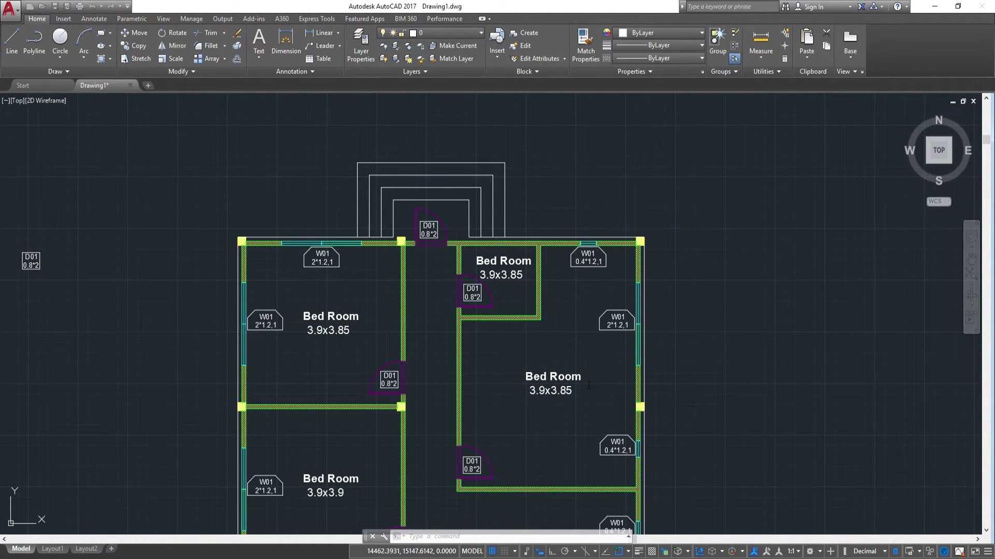
drag(586, 376, 509, 378)
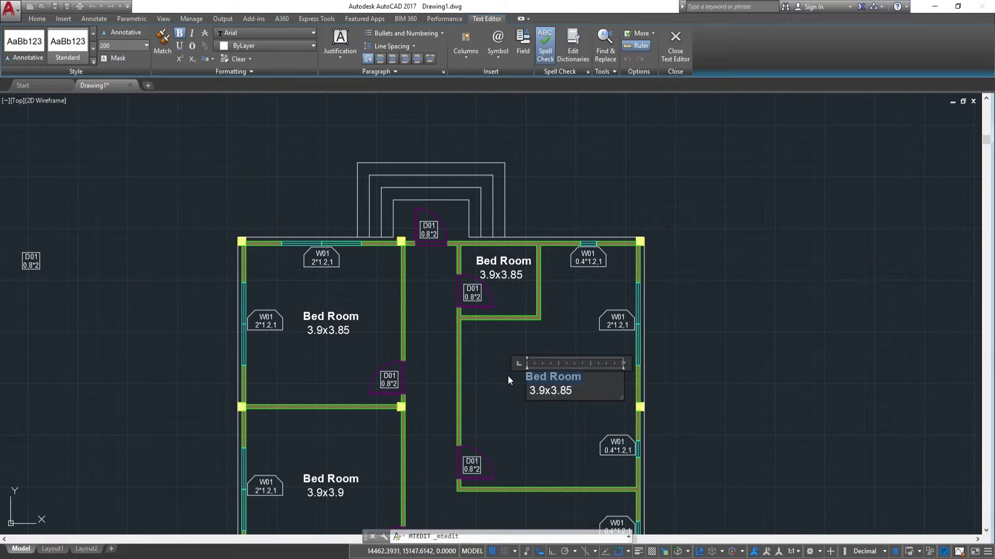
key(Delete)
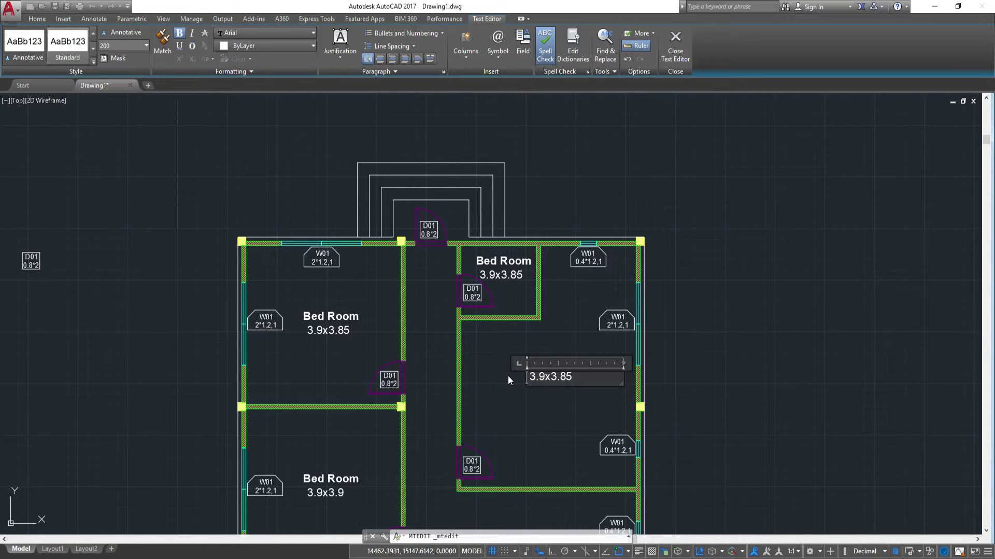
text(KI)
key(BackSpace)
text(i)
text(tchen)
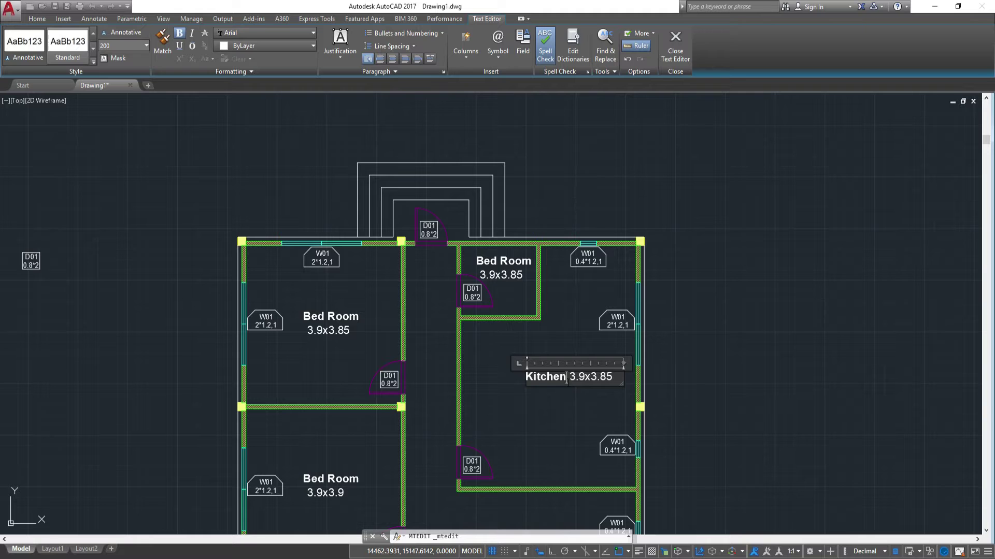
key(Return)
key(Return)
key(BackSpace)
key(BackSpace)
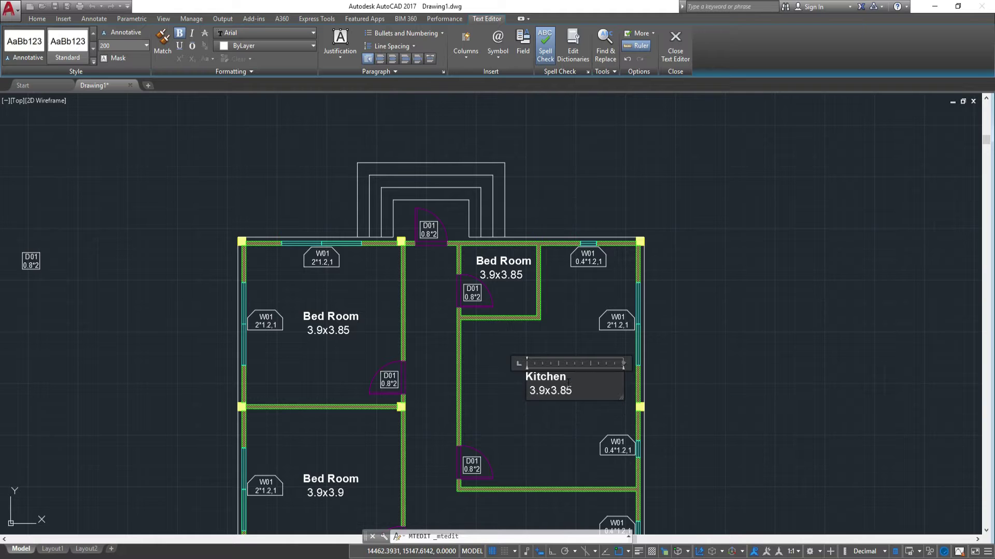
Replace 3.9x3.85 with (4.4x4.05)+(2.4x1.8) in the Kitchen label
scroll(527, 391, up, 2)
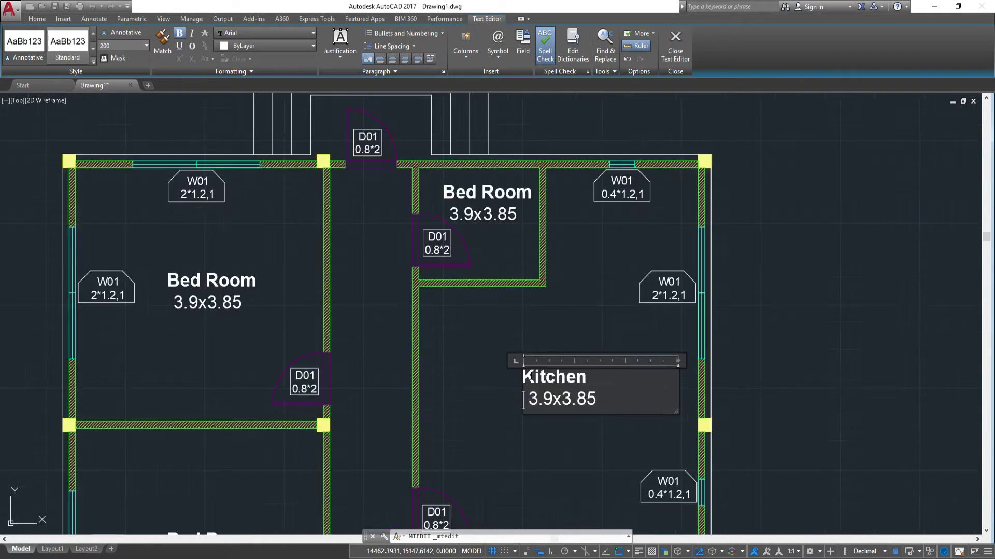
scroll(523, 389, up, 4)
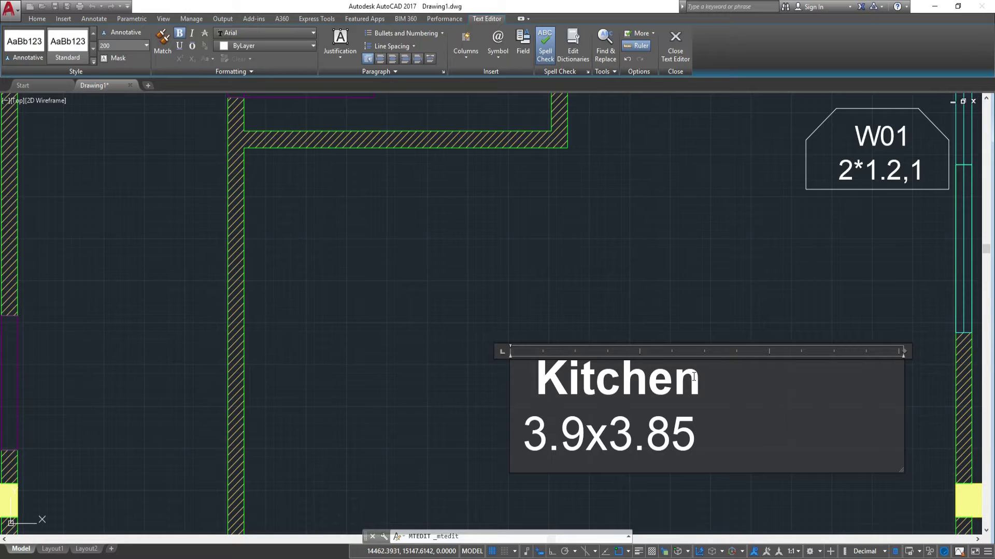
drag(706, 440, 525, 442)
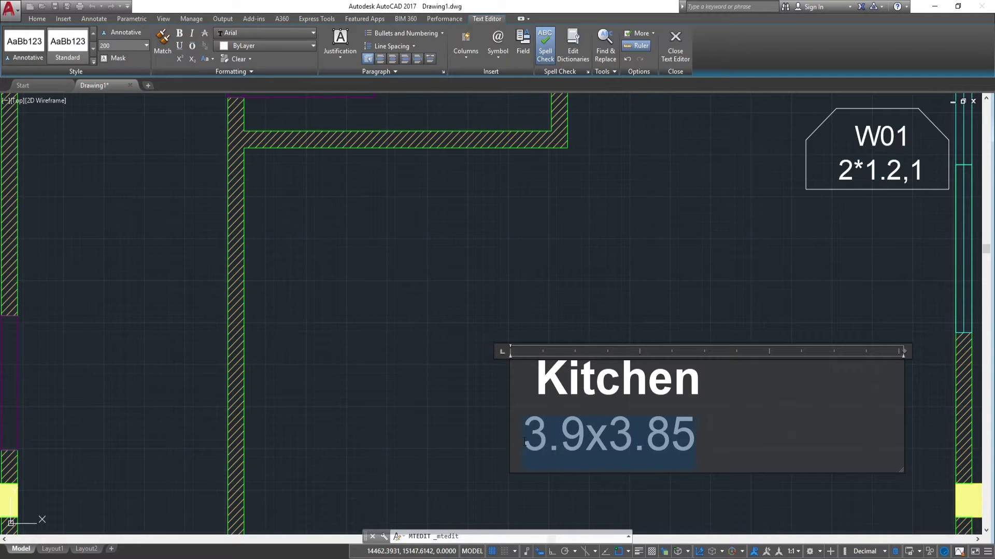
text(()
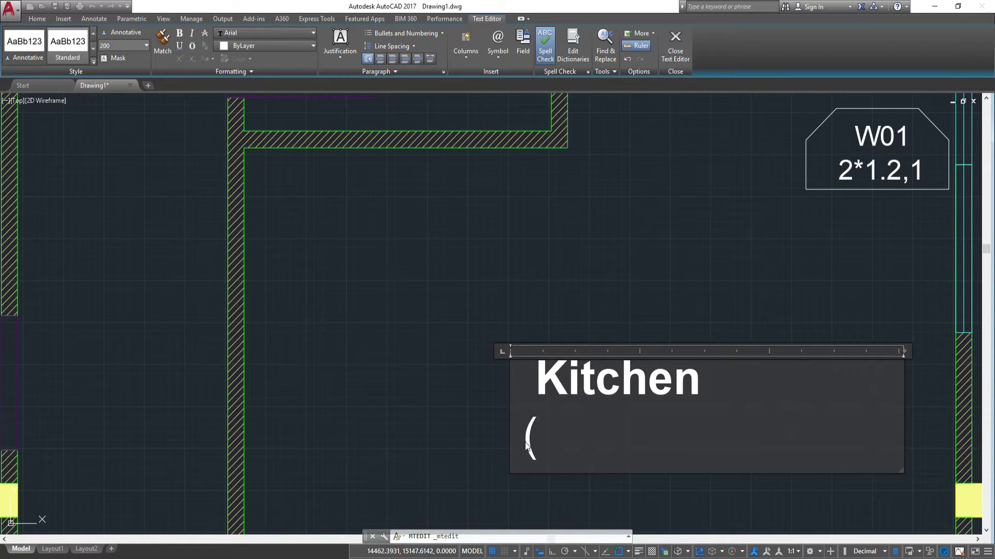
text(4.4)
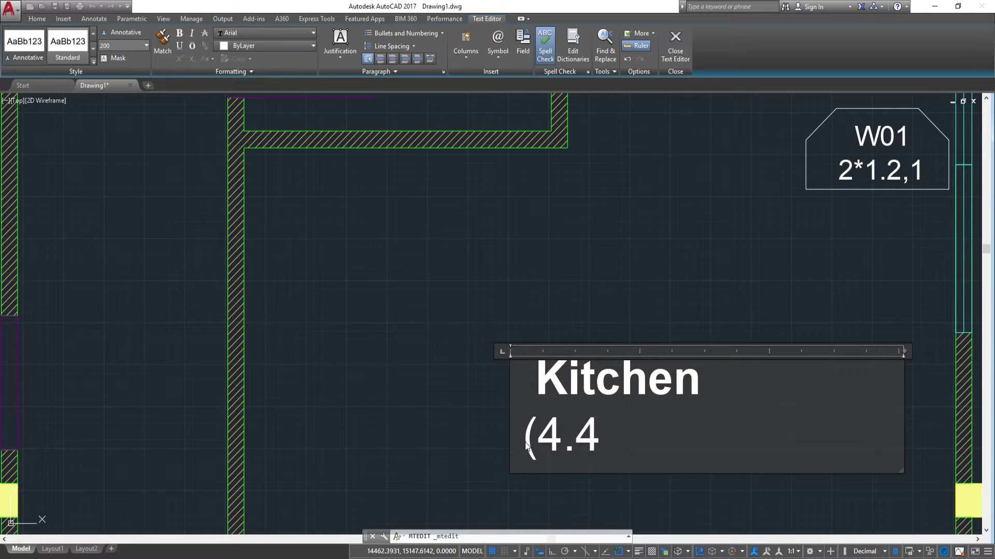
text(x)
text(4.)
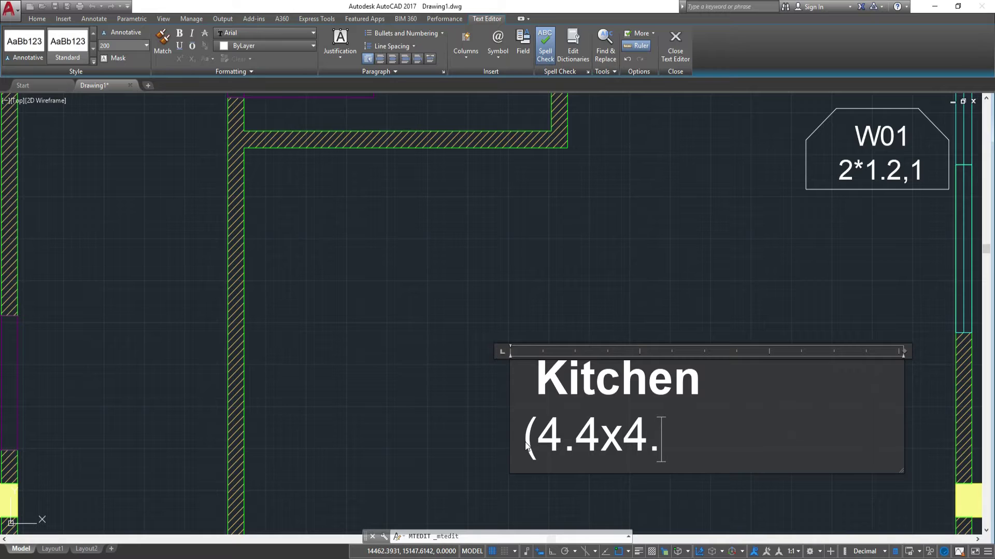
text(05)
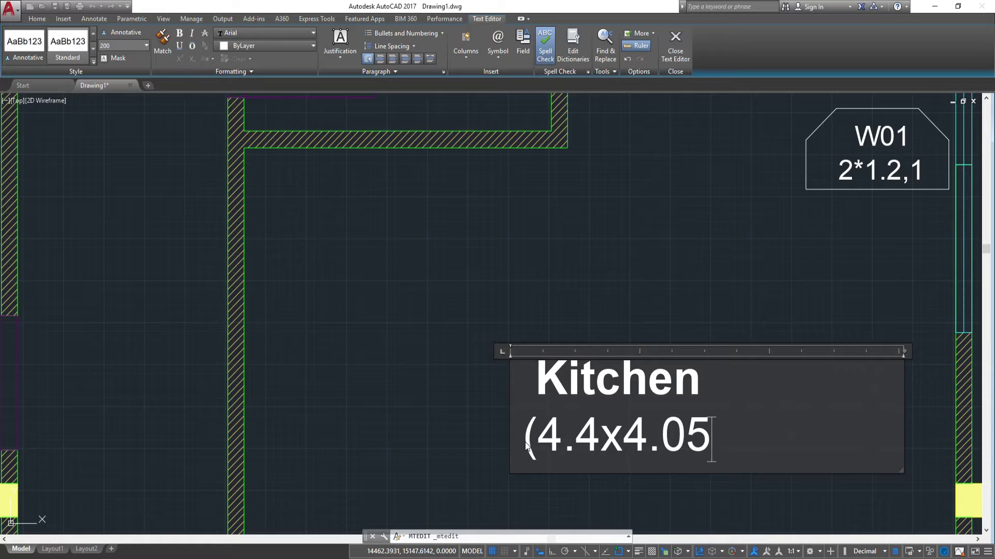
text())
text(+)
text((2)
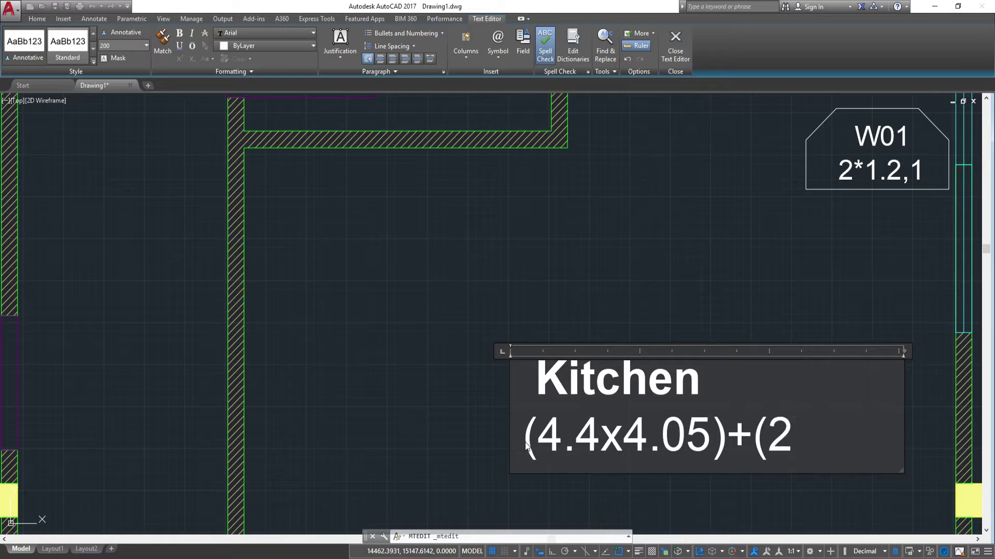
text(.4x1.)
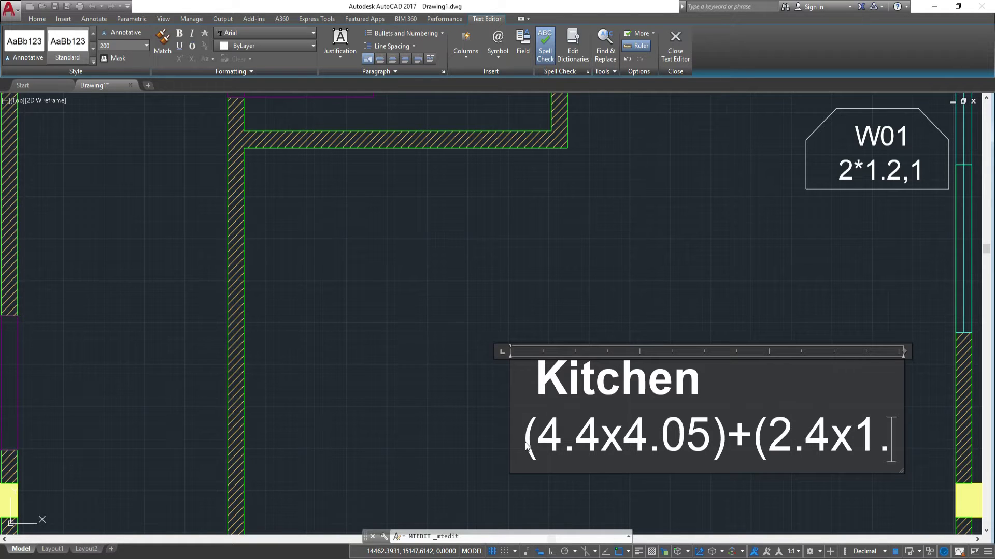
text(8))
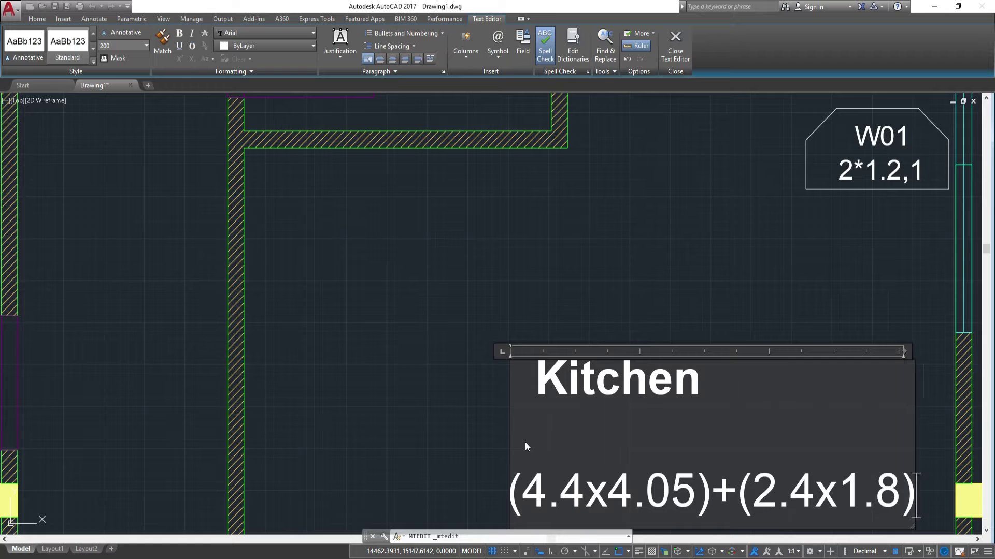
Narrow the Kitchen text box, set the size line to height 150, and close
drag(914, 497, 512, 496)
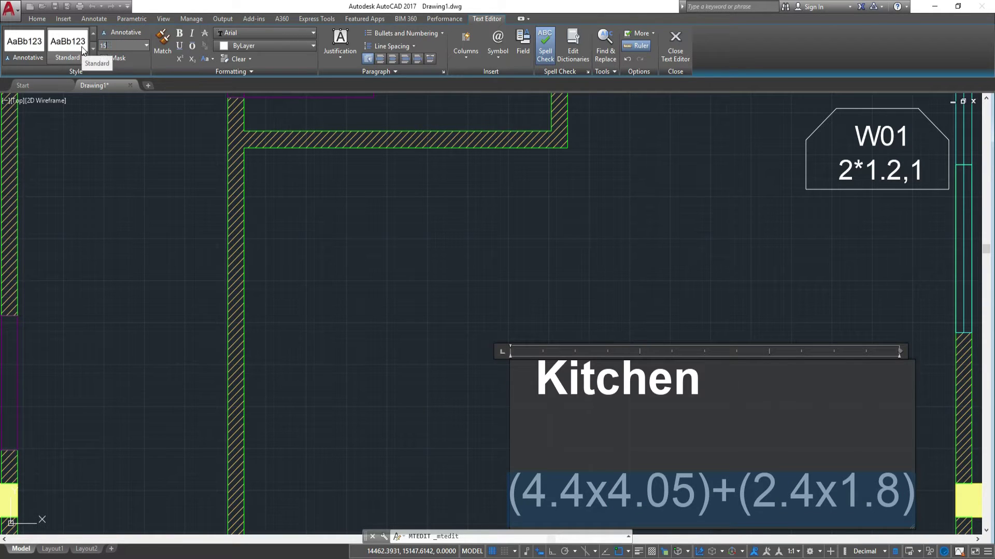
key(Return)
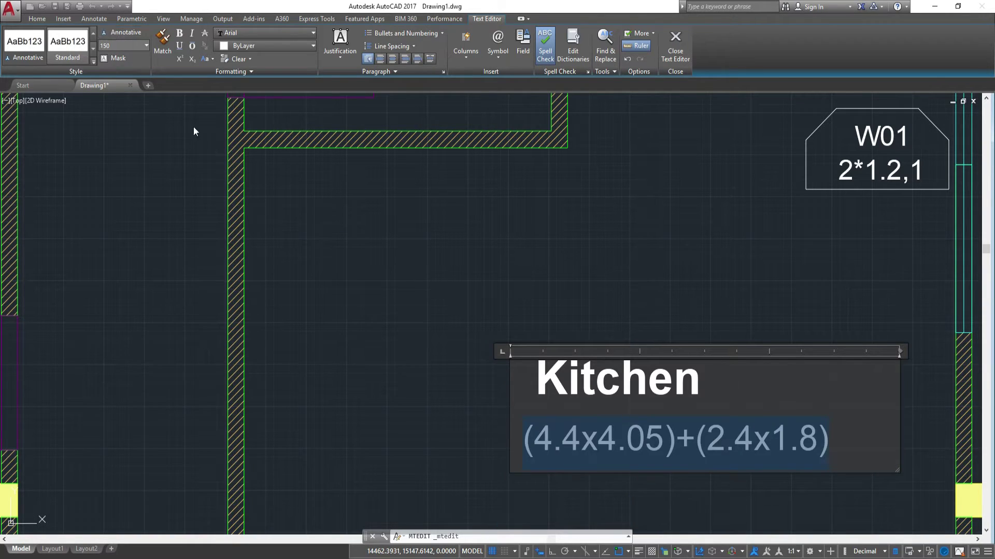
click(523, 379)
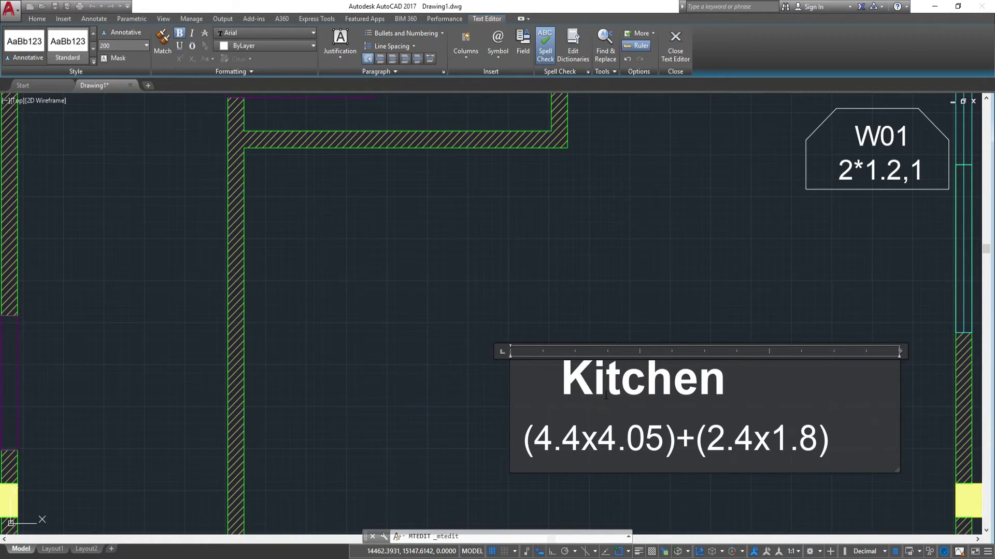
click(750, 389)
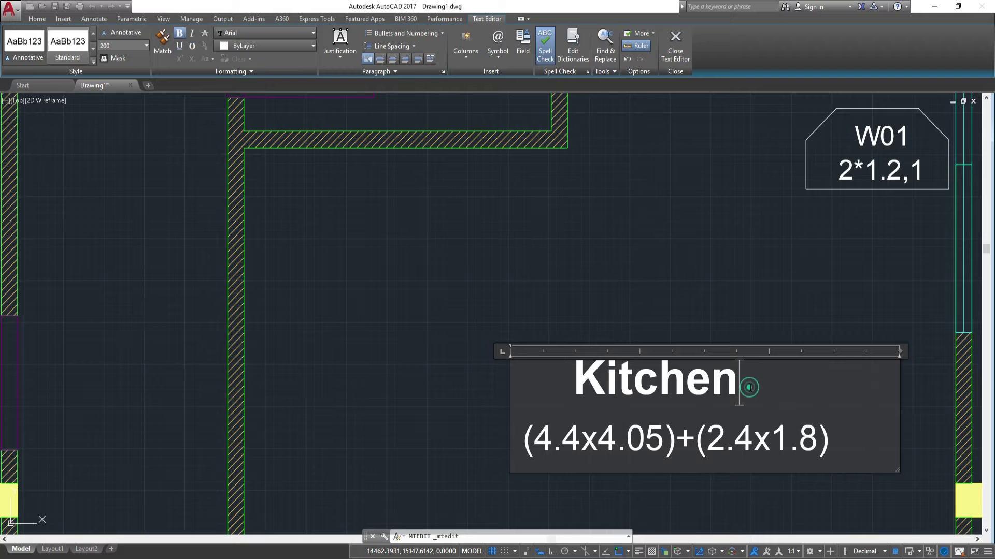
click(701, 248)
Move the Kitchen label slightly left to sit centrally in the kitchen
scroll(730, 394, down, 5)
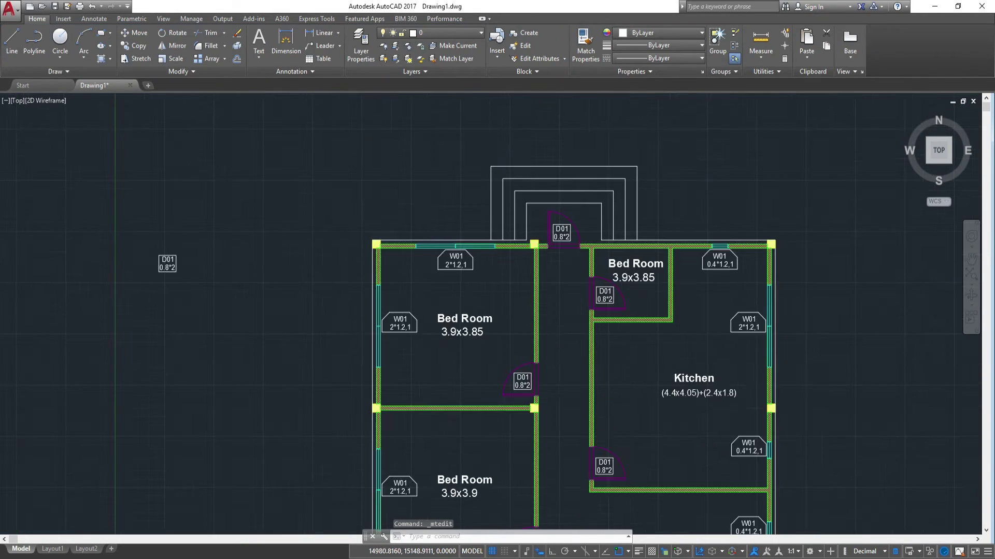
scroll(707, 384, down, 2)
scroll(708, 383, up, 5)
click(698, 378)
text(m)
key(Return)
click(698, 377)
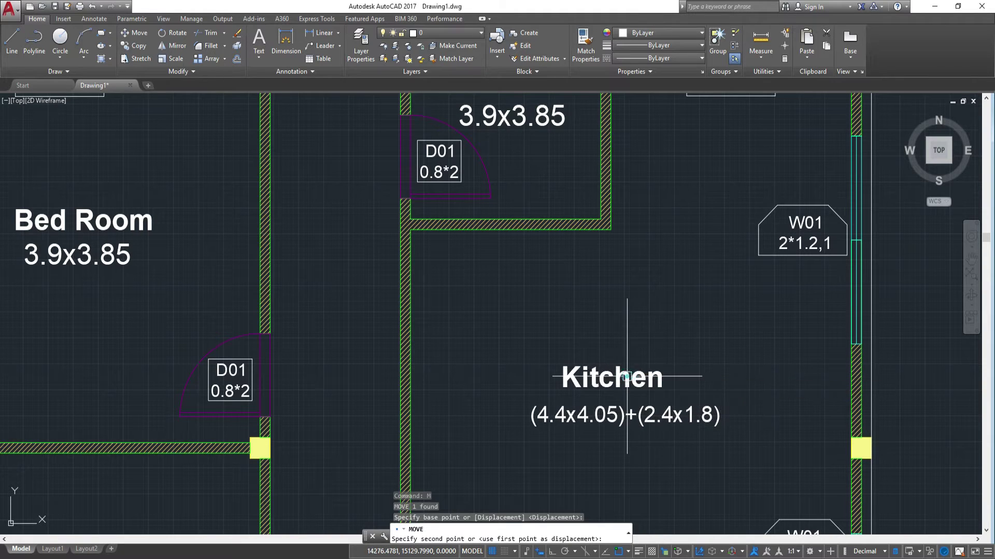
scroll(630, 386, down, 5)
middle_drag(621, 395, 630, 320)
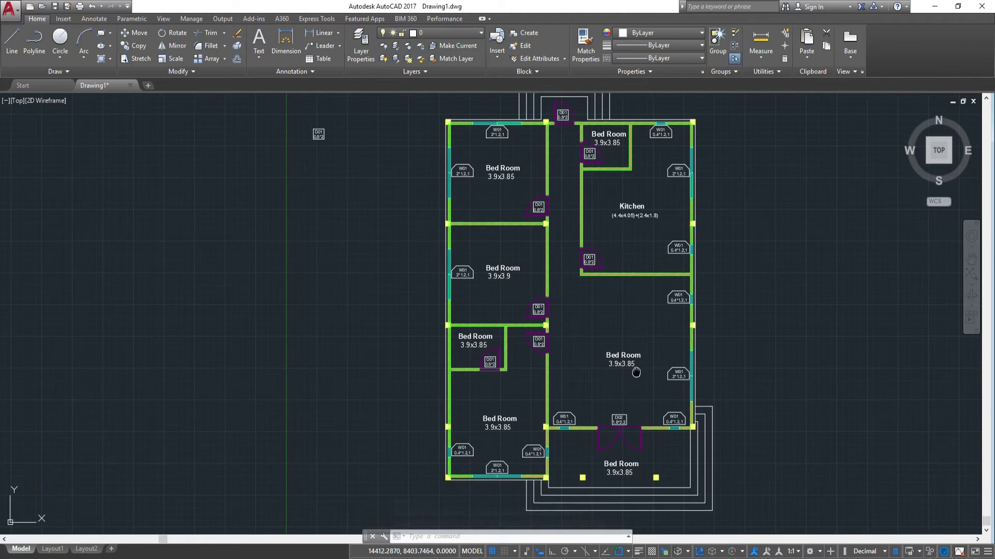
middle_drag(638, 373, 635, 366)
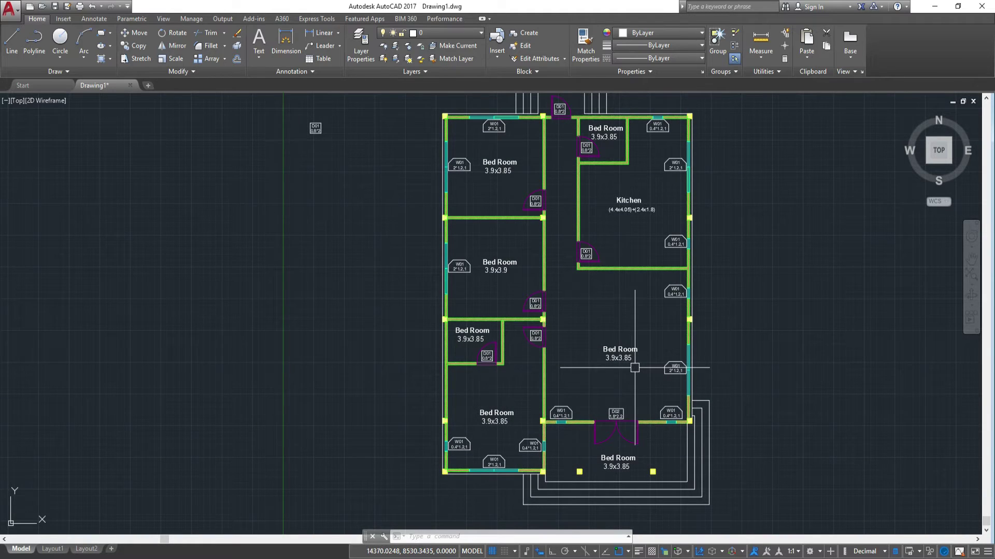
scroll(631, 357, up, 2)
scroll(630, 357, up, 2)
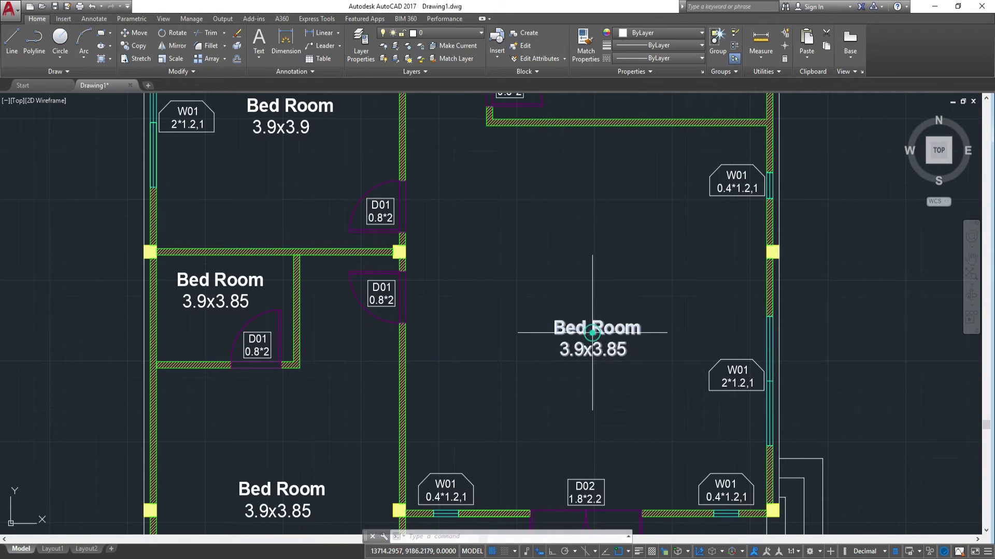
click(592, 333)
Relabel the large lower-right room 'Living Room' with size 5.8x5.85
double_click(637, 332)
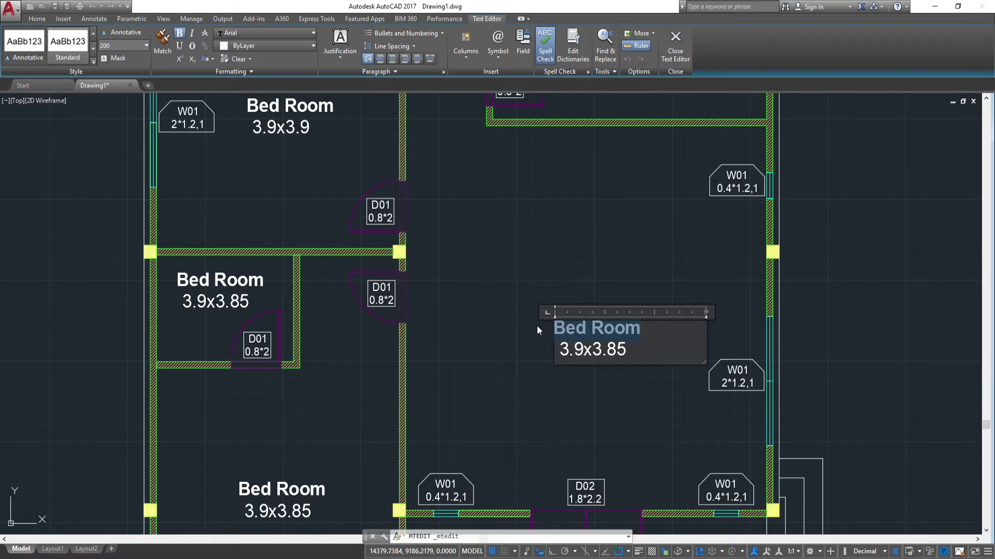
text(L)
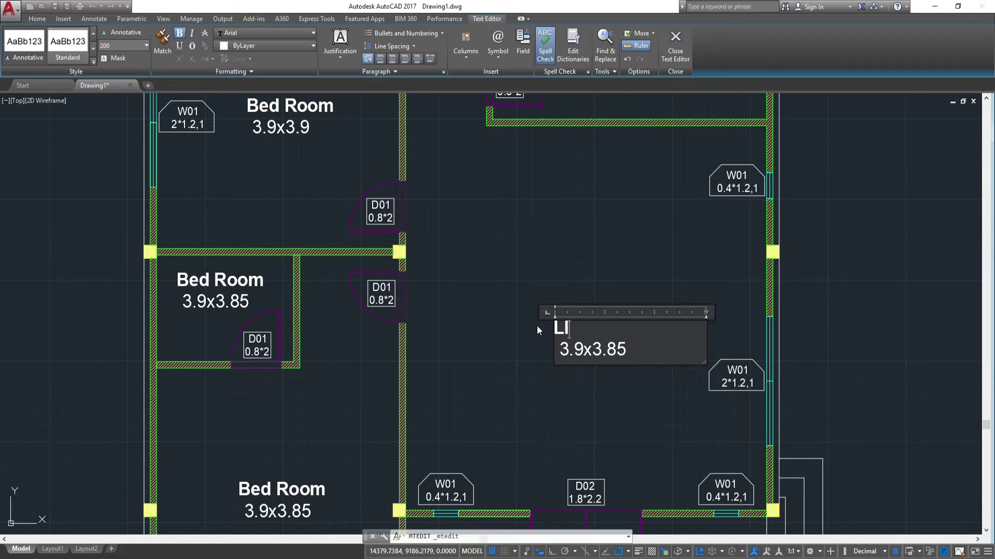
text(iving)
text( Room)
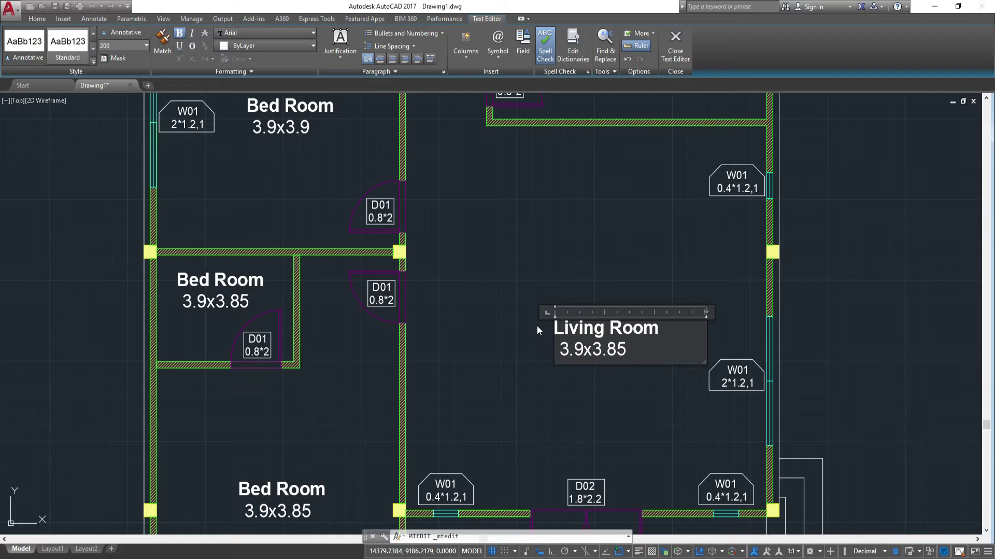
drag(629, 350, 561, 352)
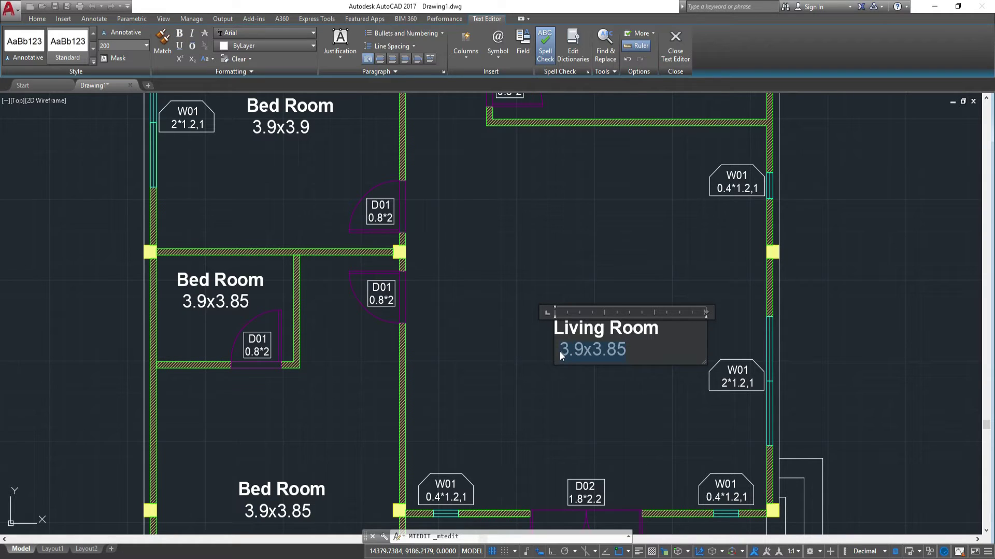
text(5.)
text(8)
key(BackSpace)
text(5.85)
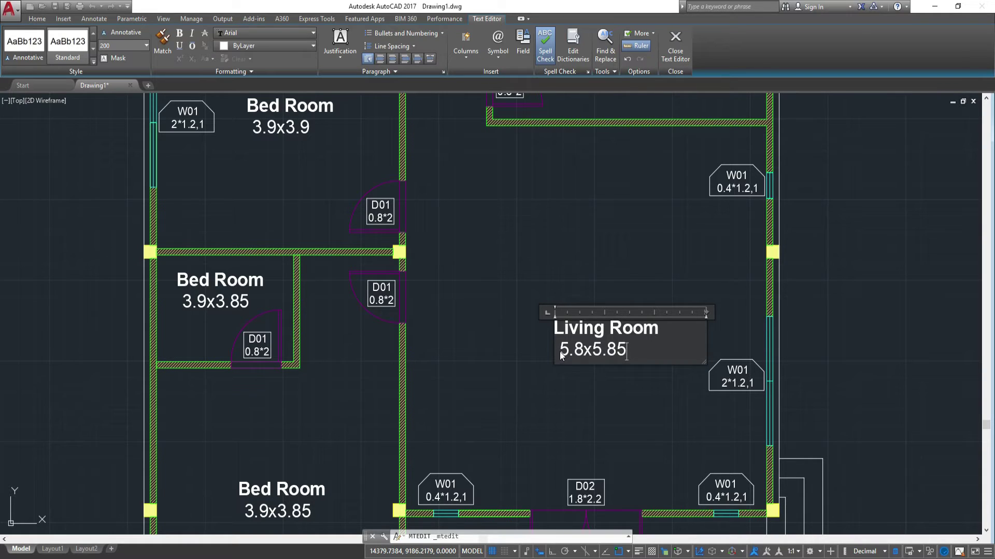
click(559, 352)
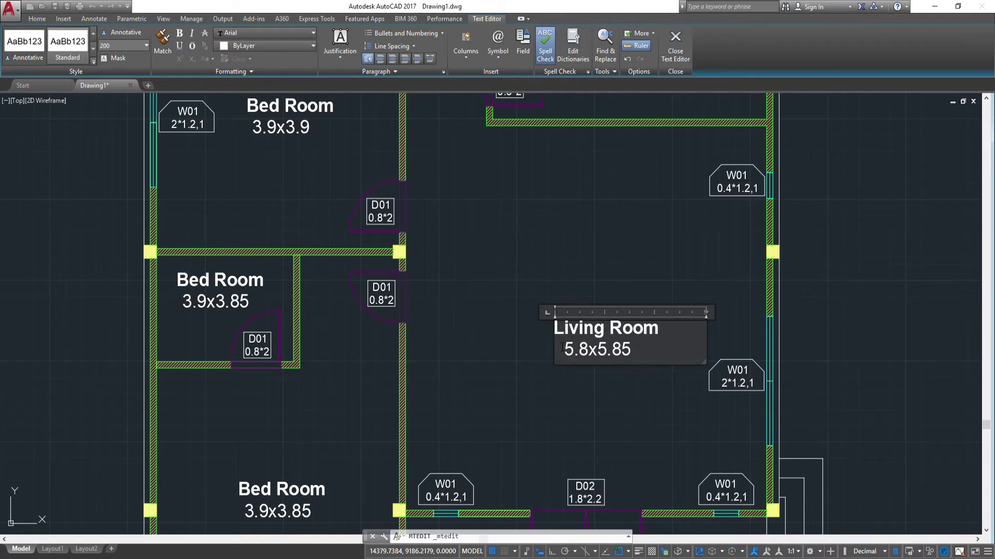
click(564, 289)
Start moving the Living Room label by picking its base point
click(600, 345)
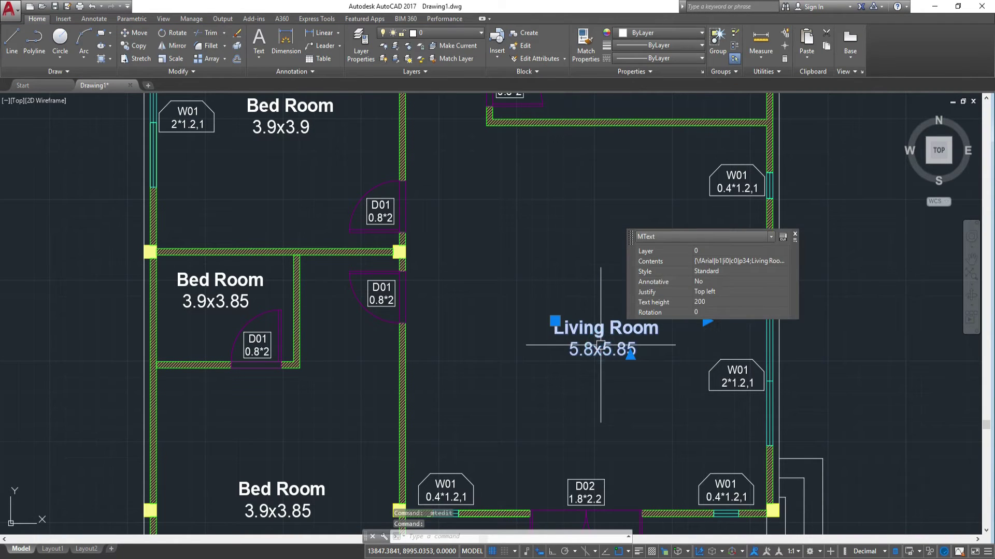
text(m)
key(Return)
click(600, 345)
scroll(565, 331, down, 3)
scroll(551, 305, down, 2)
scroll(551, 306, up, 4)
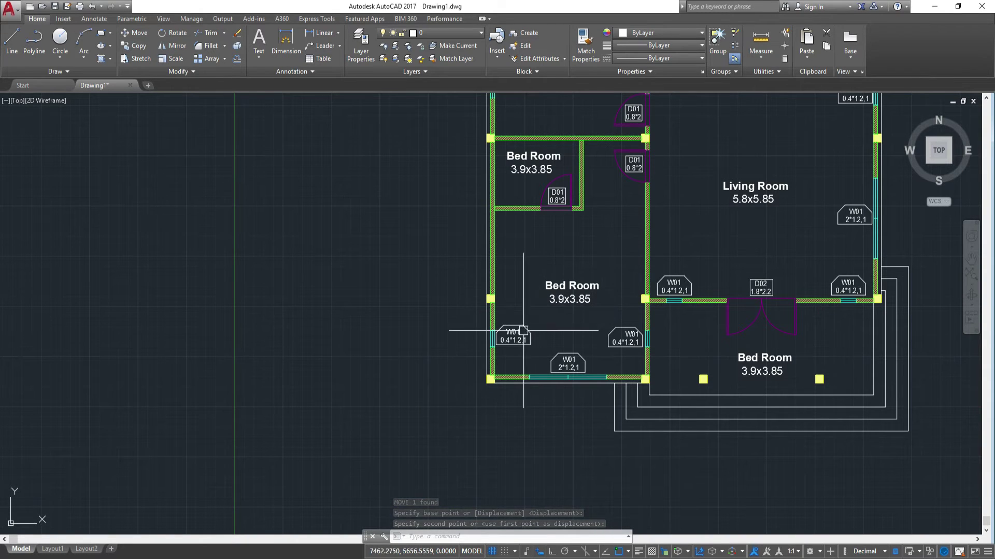
scroll(566, 287, up, 2)
Replace the lower-left Bed Room's 3.9x3.85 with (3.8x4.1)+(1.5x1.75)
double_click(565, 287)
drag(607, 308, 540, 311)
text(()
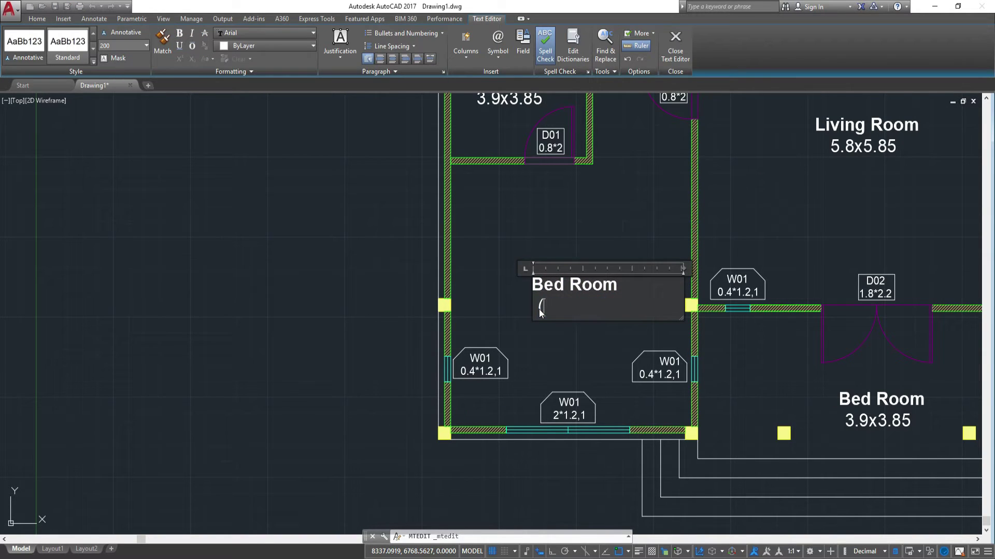
text(3.8)
text(x)
text(4.1))
text(+)
text(()
text(1.5)
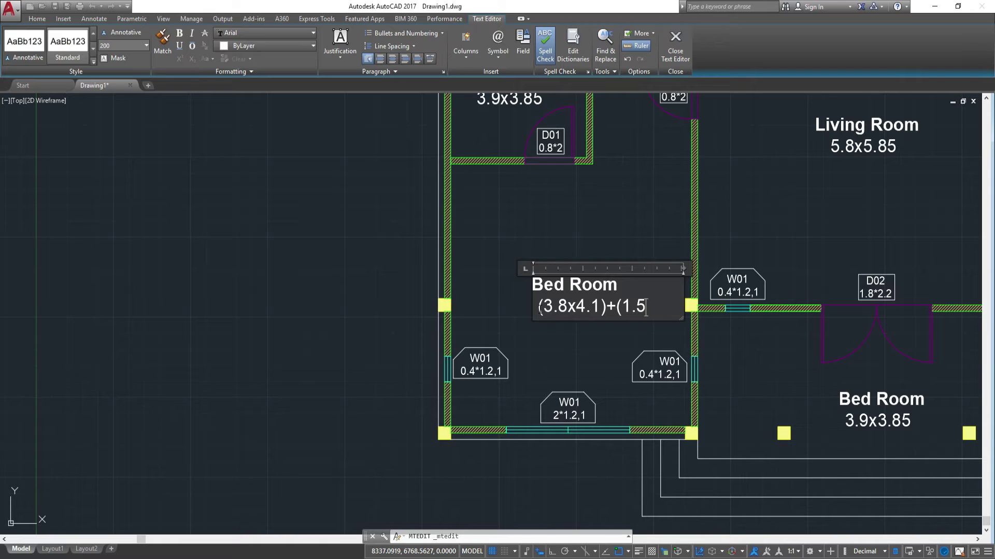
text(x1.75))
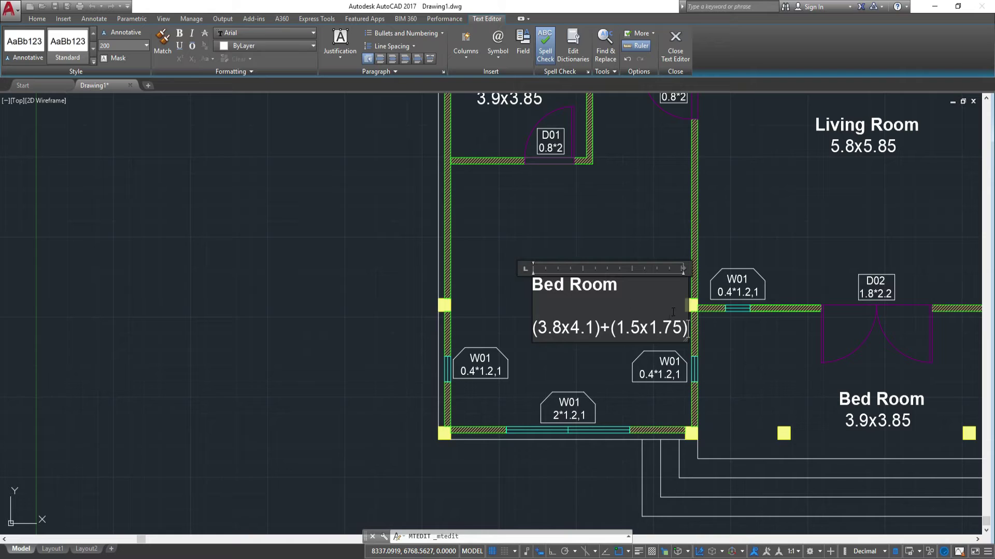
Make the new dimension line smaller and keep it on its own line under the title
drag(685, 329, 534, 326)
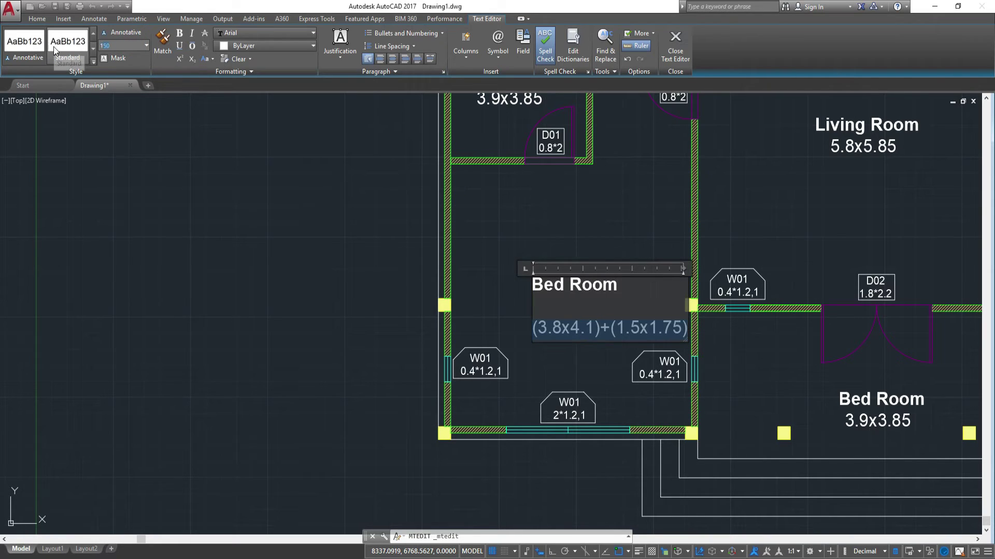
key(Return)
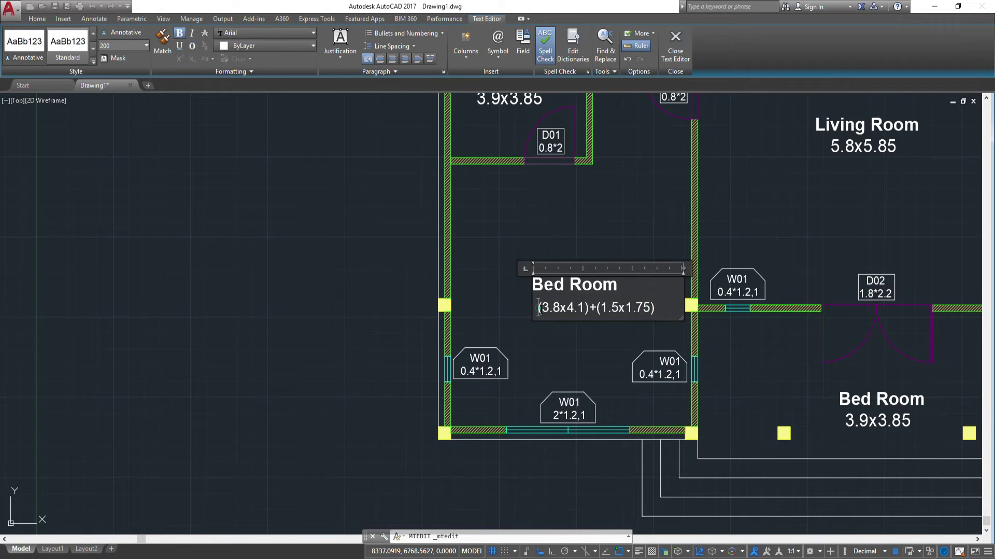
key(Left)
key(BackSpace)
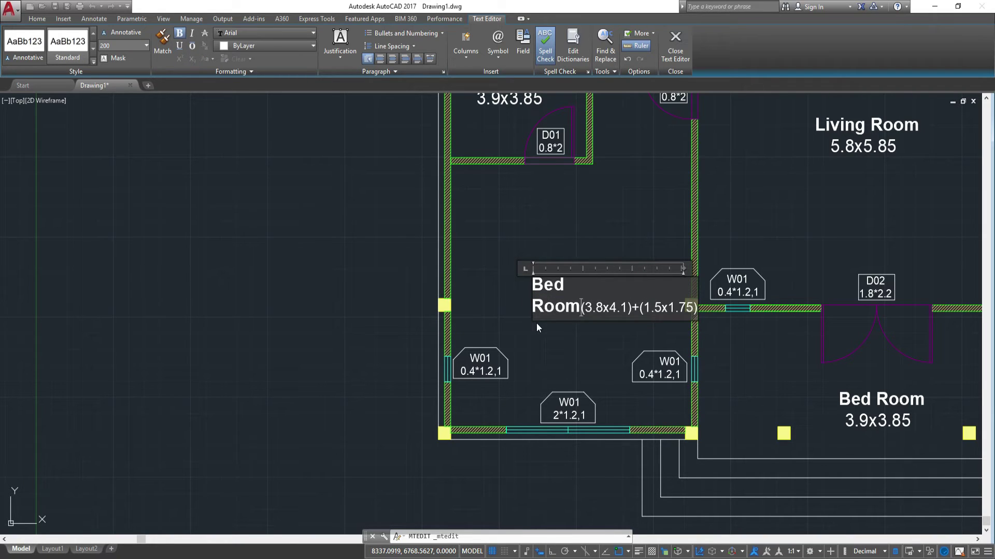
key(Return)
click(533, 285)
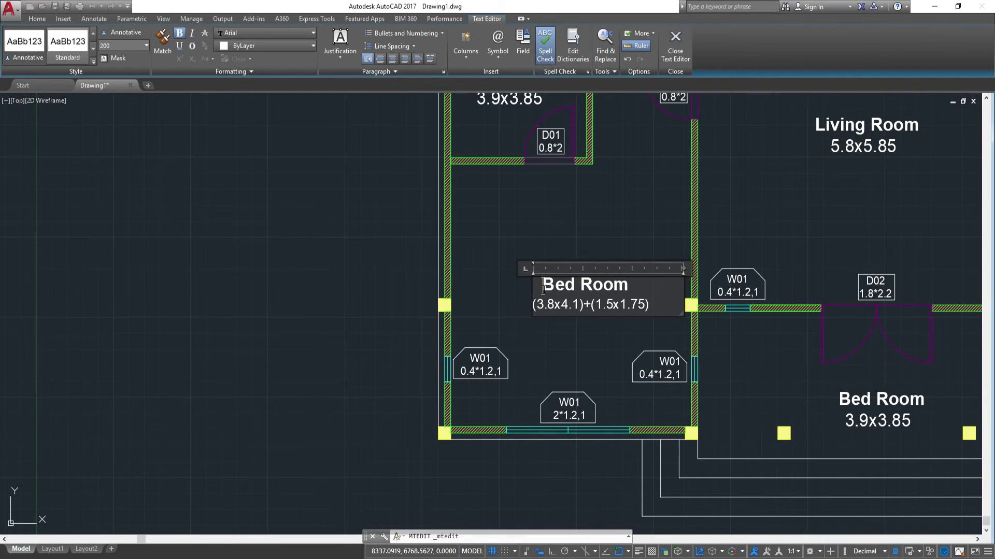
Move the Bed Room (3.8x4.1)+(1.5x1.75) label slightly left within its room
click(628, 239)
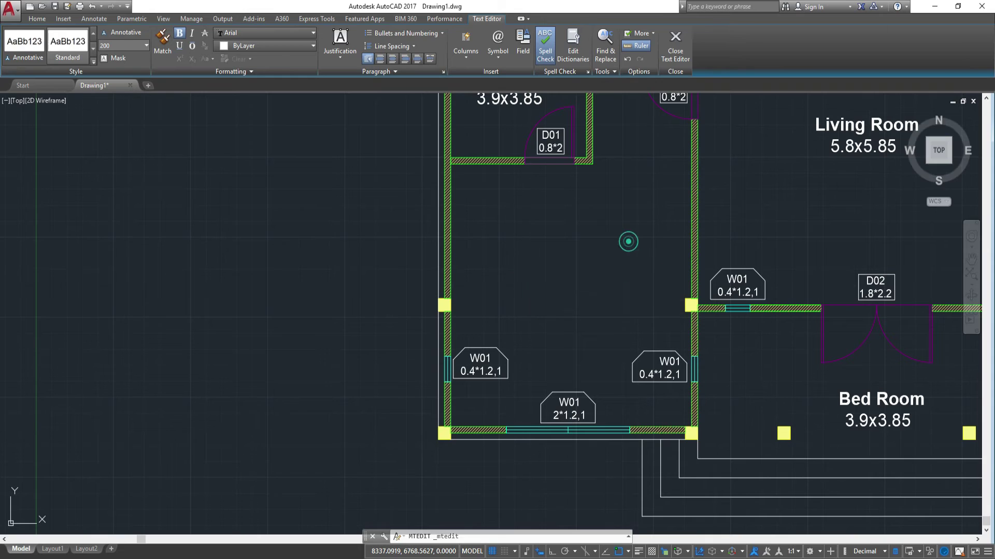
click(604, 284)
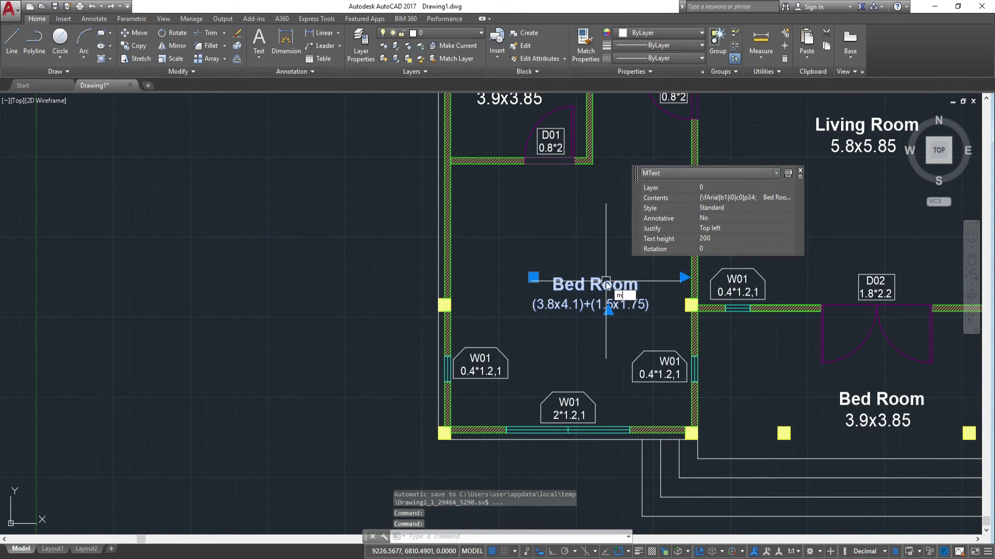
text(M)
key(Return)
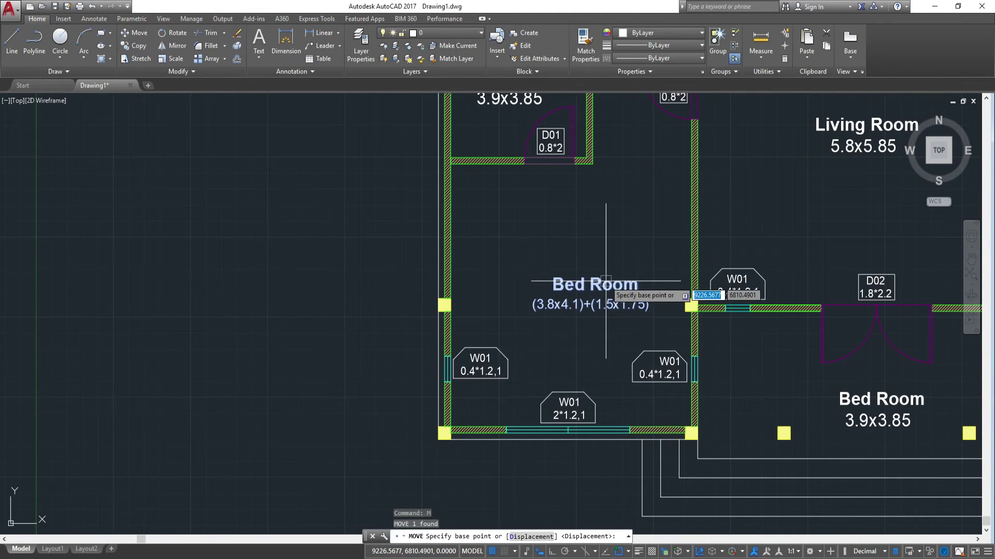
click(614, 273)
click(582, 273)
scroll(590, 273, down, 2)
scroll(590, 273, down, 2)
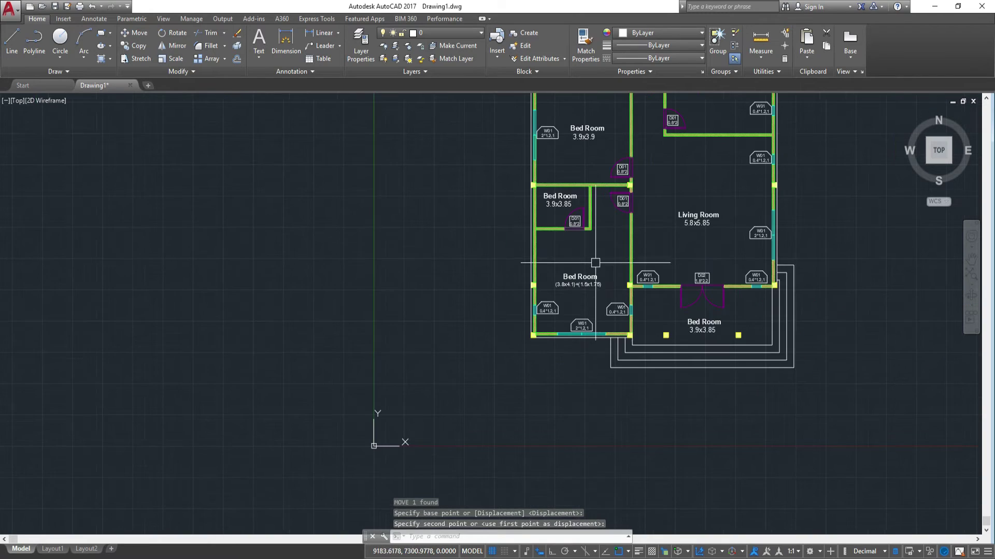
scroll(720, 252, down, 2)
scroll(637, 349, up, 3)
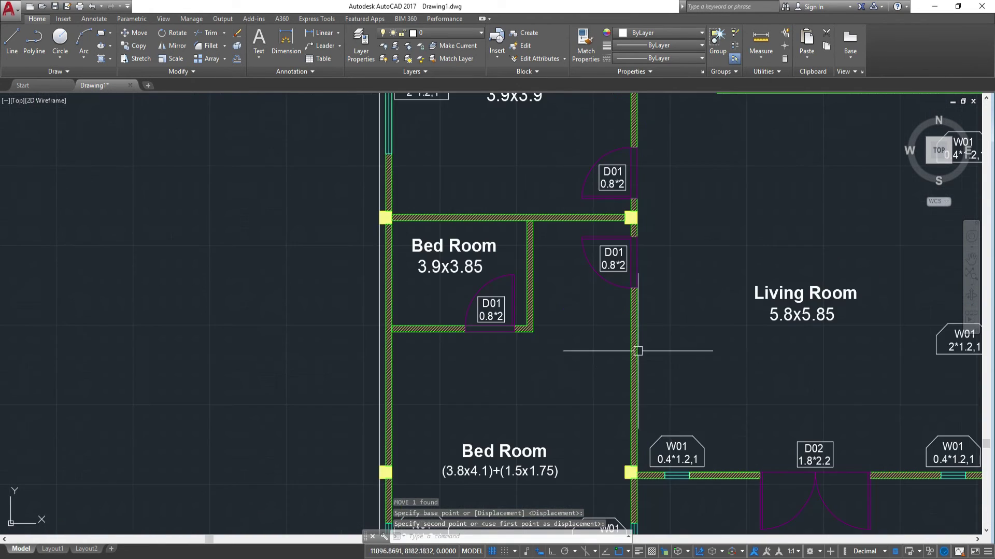
scroll(546, 311, up, 3)
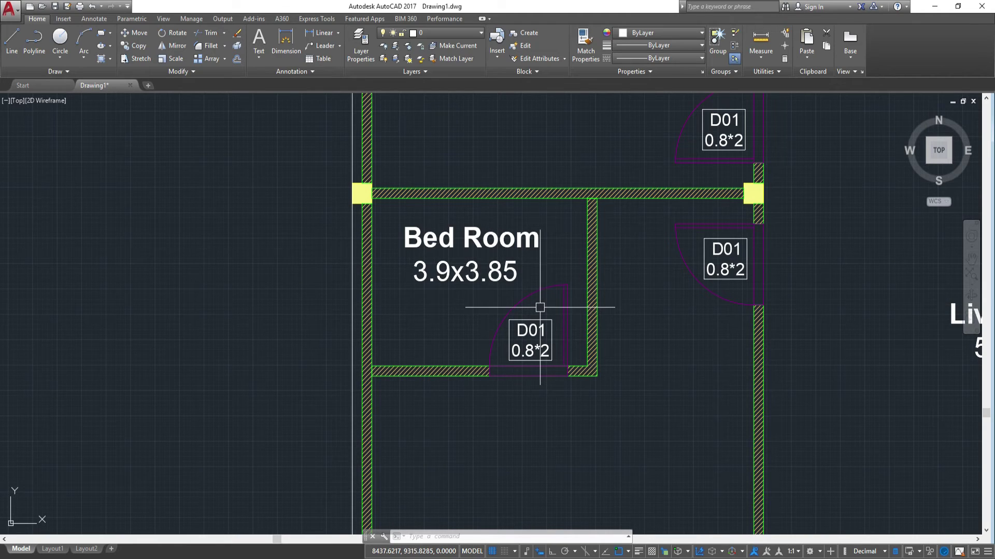
Retitle the small room's Bed Room label as W.C
click(467, 271)
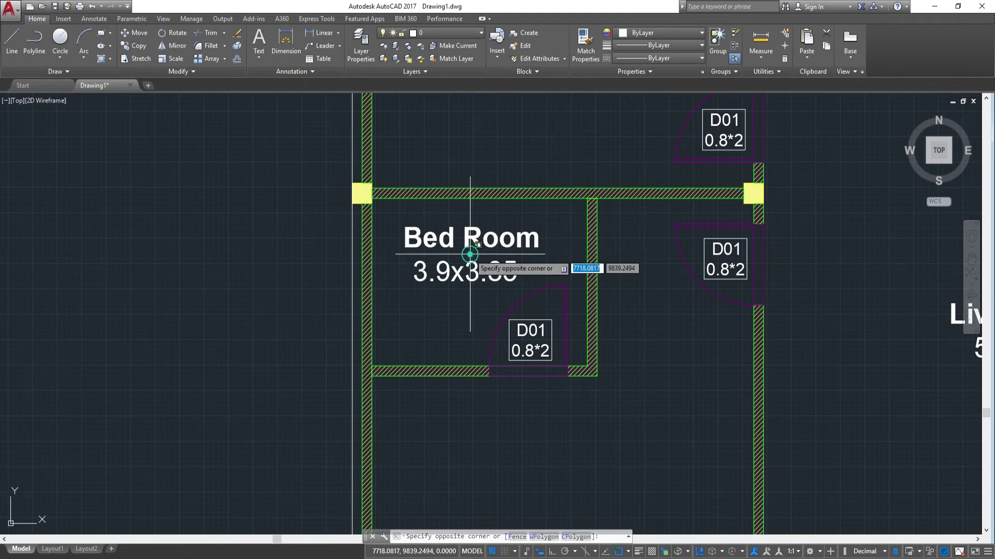
double_click(479, 238)
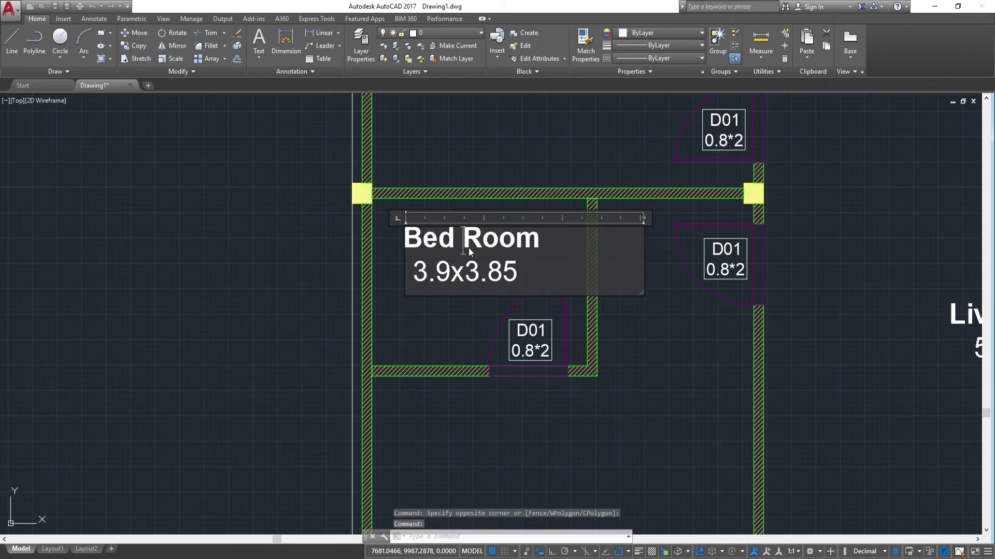
drag(416, 240, 393, 242)
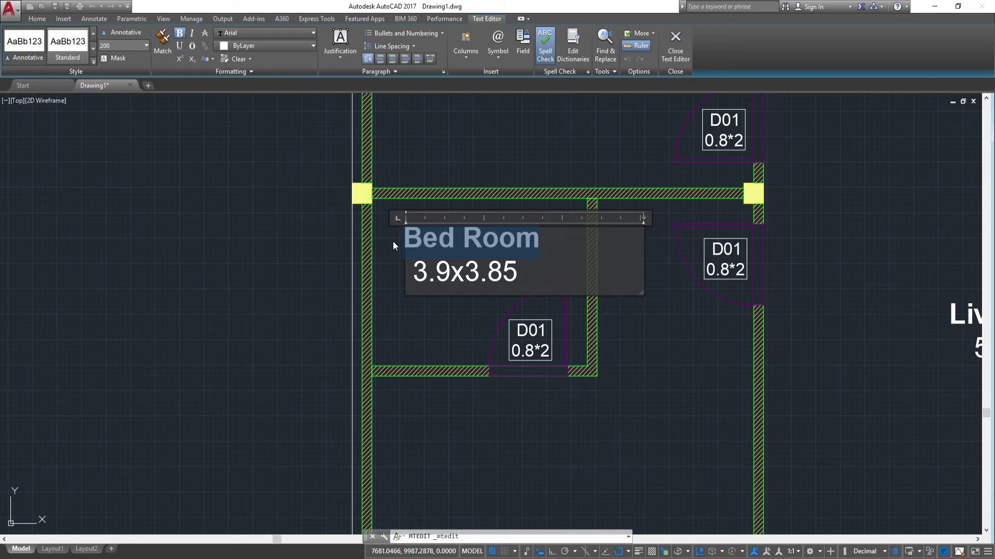
text(W)
text(>C)
key(BackSpace)
key(BackSpace)
text(.c)
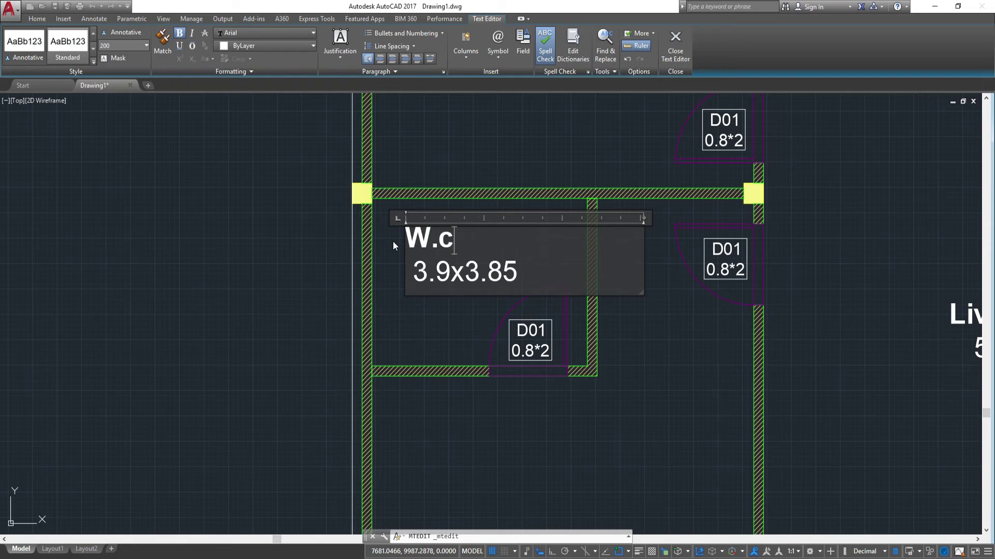
key(BackSpace)
text(C)
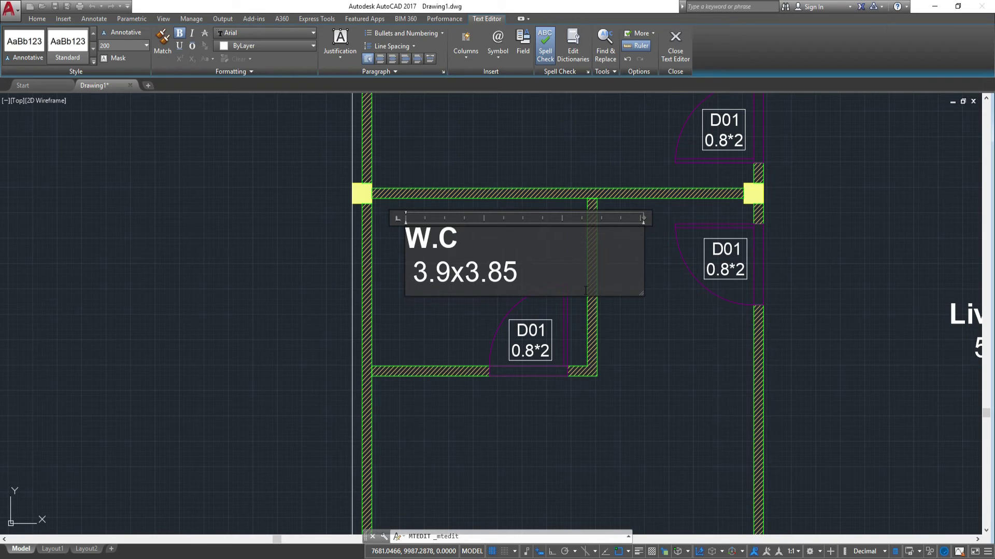
Change its dimensions to 2.3x1.65, remove the leading space, and narrow the text box
drag(520, 277, 415, 276)
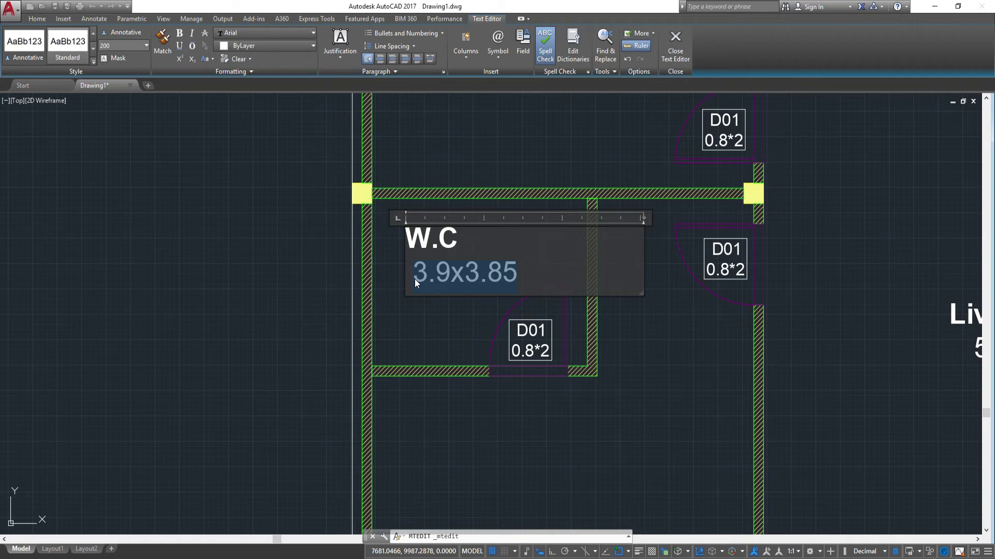
text(0.)
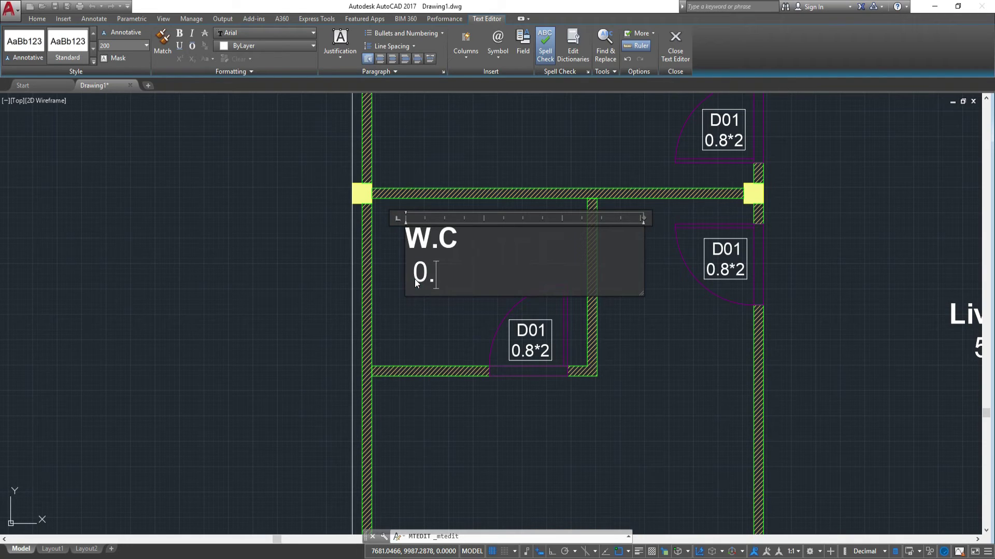
text(4)
text(x)
key(BackSpace)
key(BackSpace)
key(BackSpace)
text(2.3x1.65)
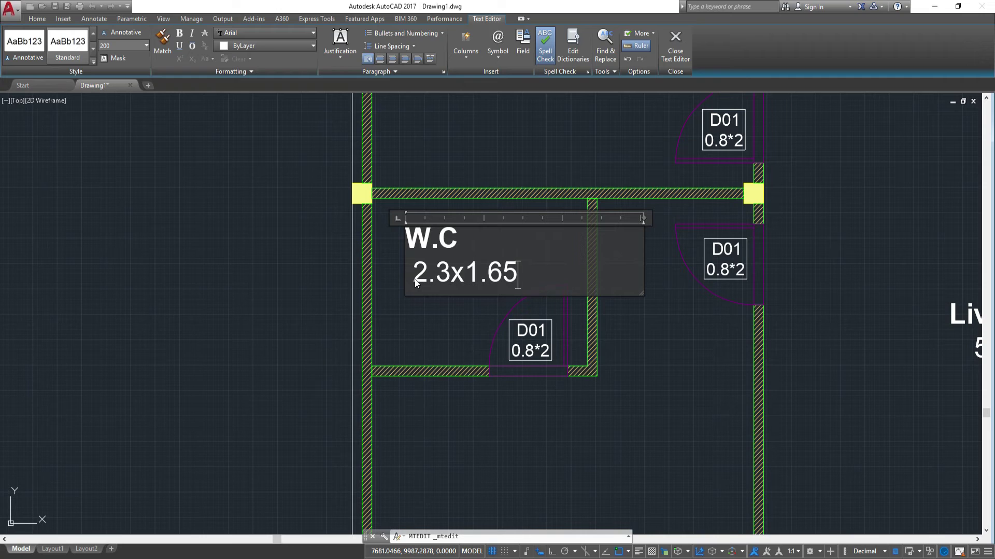
click(413, 282)
key(BackSpace)
click(410, 247)
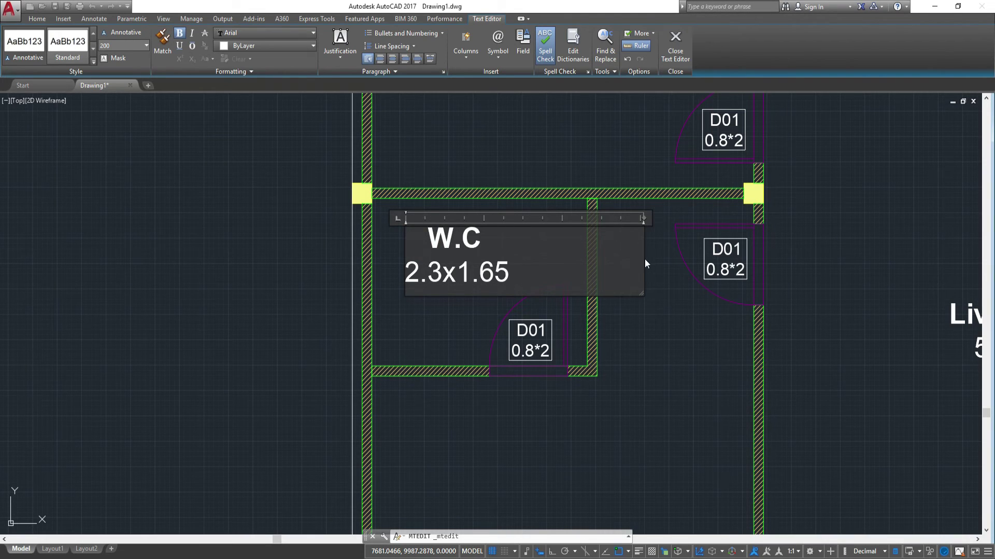
drag(644, 259, 524, 260)
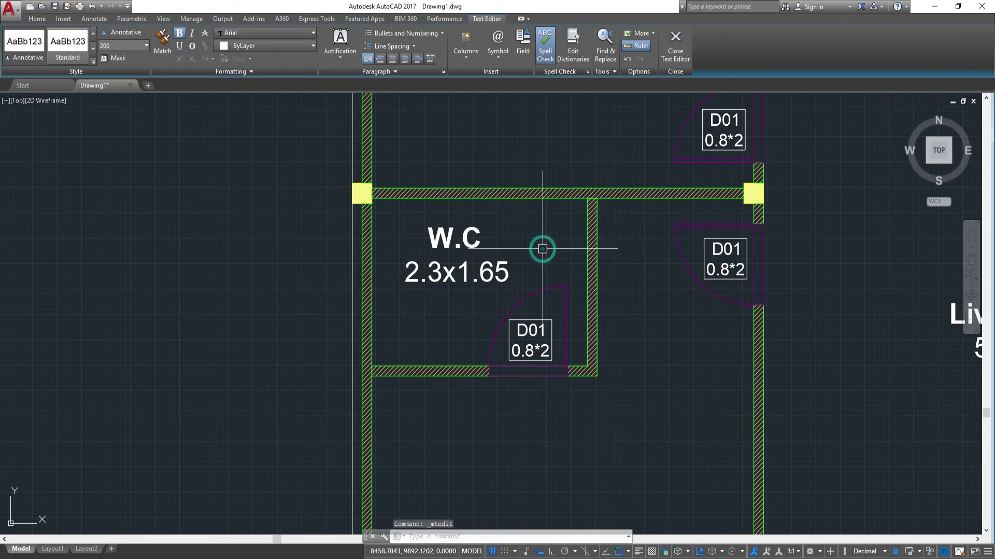
click(562, 259)
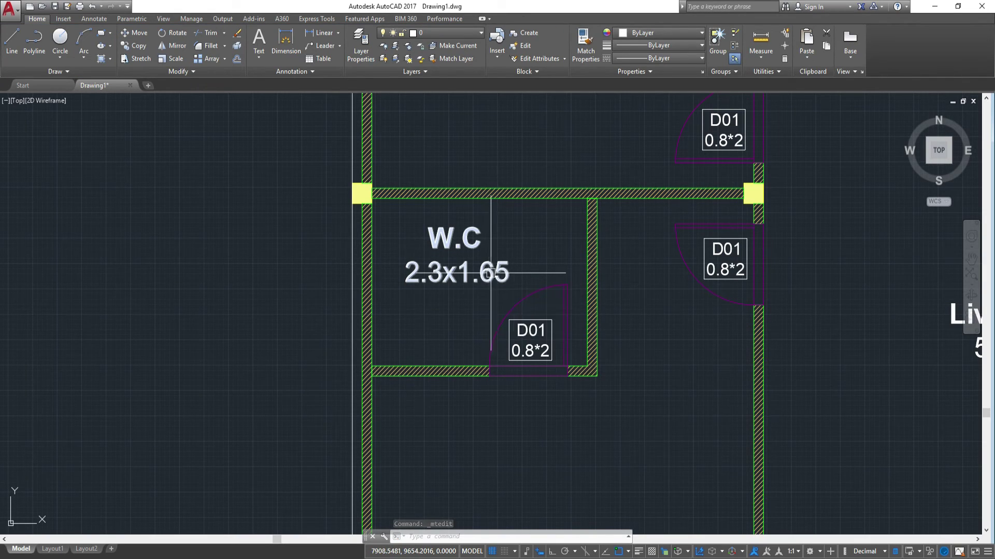
Retitle the upper Bed Room label as W.C
scroll(528, 260, down, 3)
scroll(456, 333, down, 1)
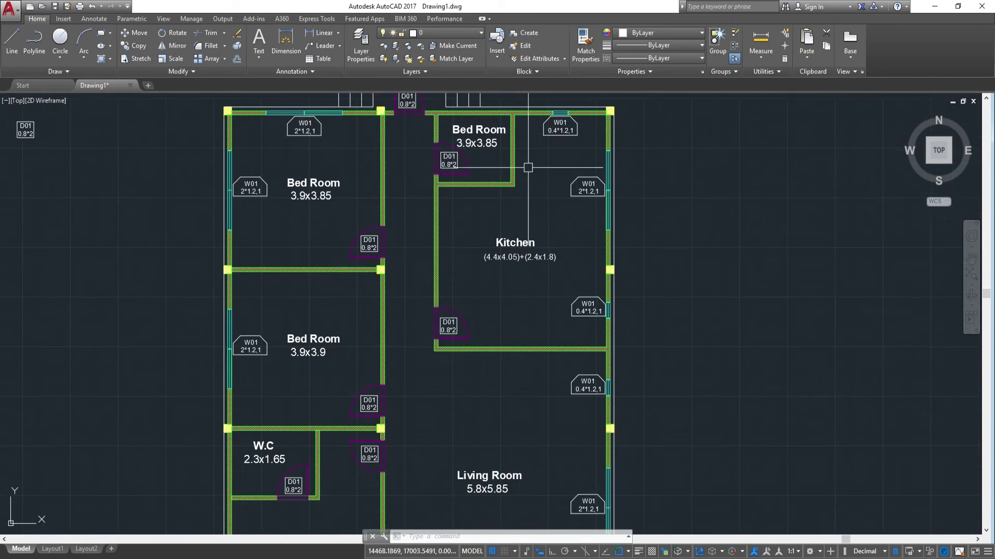
scroll(527, 166, up, 5)
click(528, 143)
double_click(544, 171)
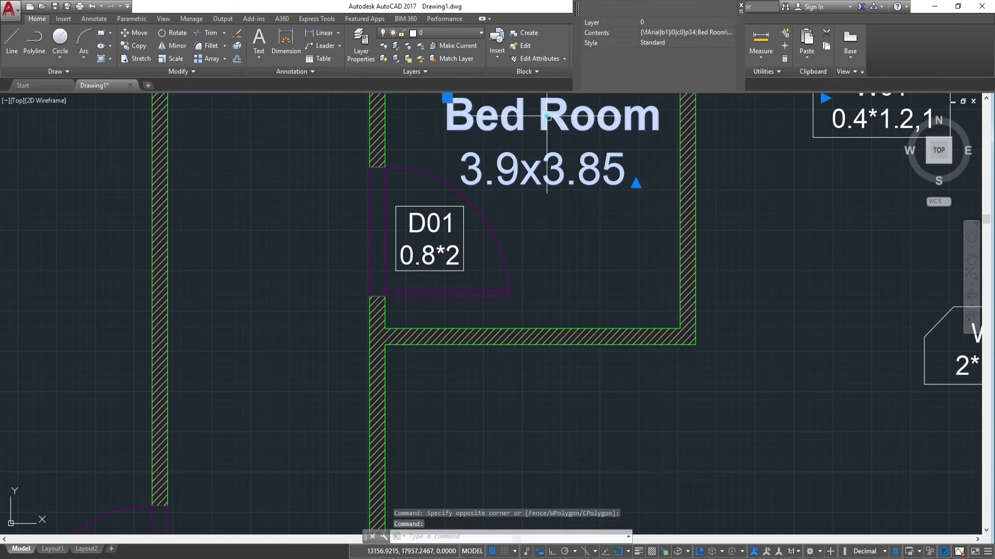
drag(661, 117, 440, 117)
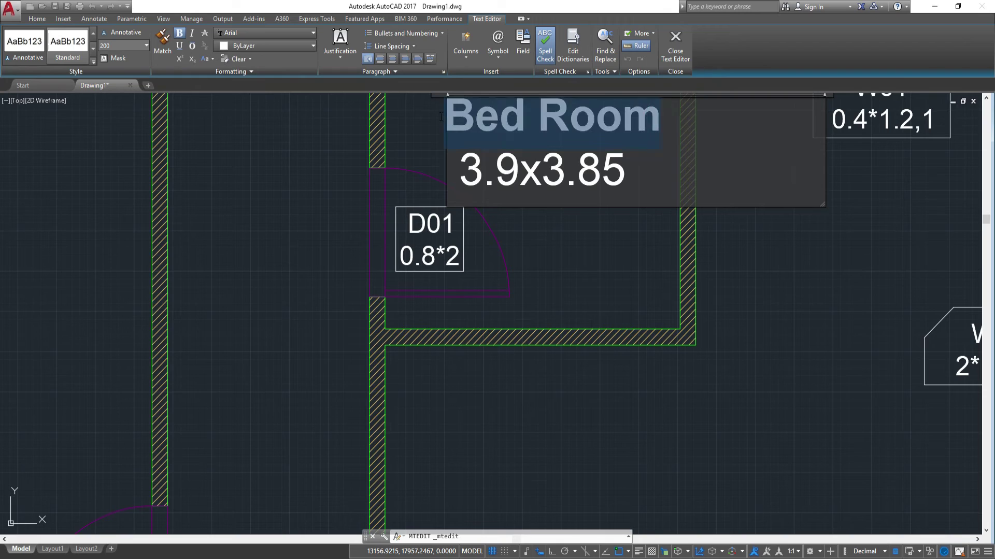
text(W.C)
key(BackSpace)
text(C)
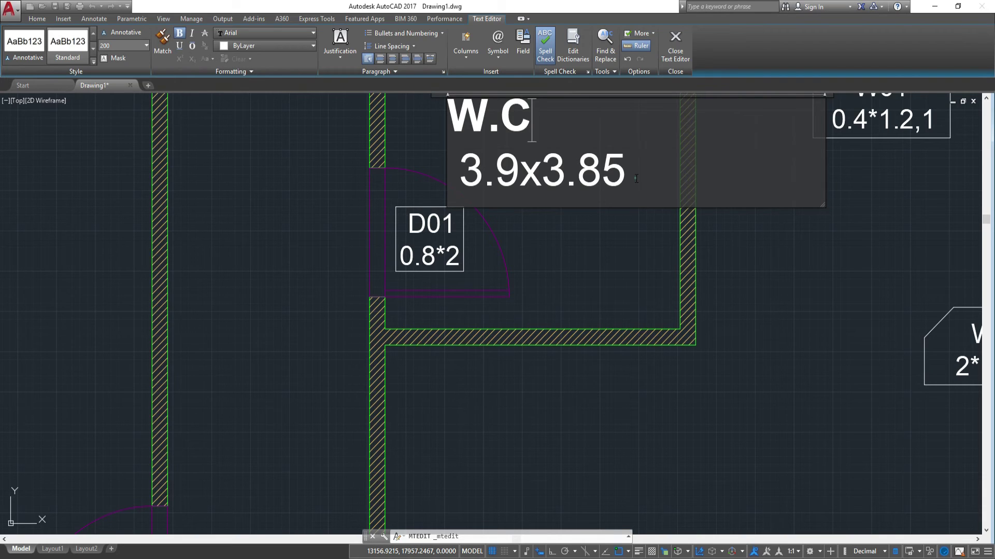
Change its dimensions to 1.9x1.7 and narrow the text box
drag(632, 171, 465, 166)
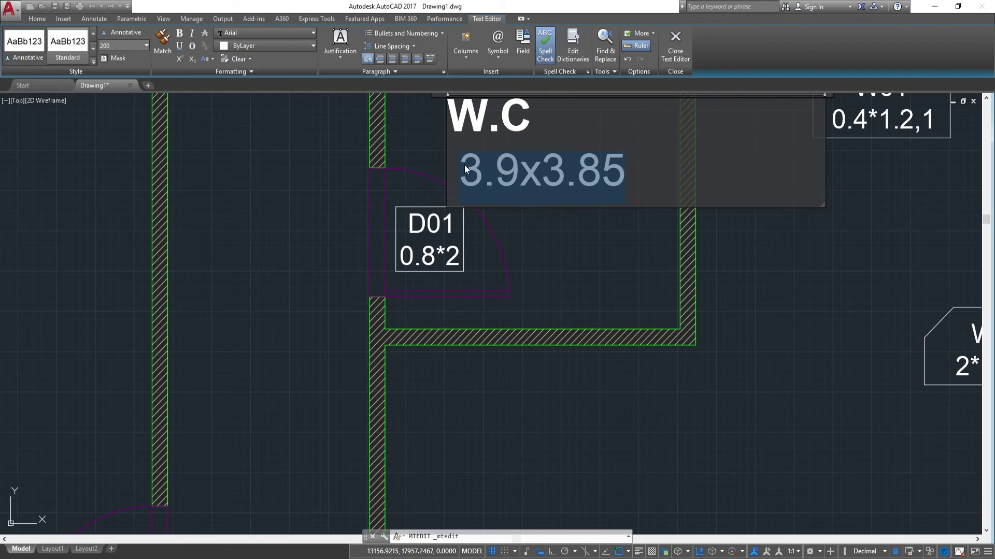
text(1.9x)
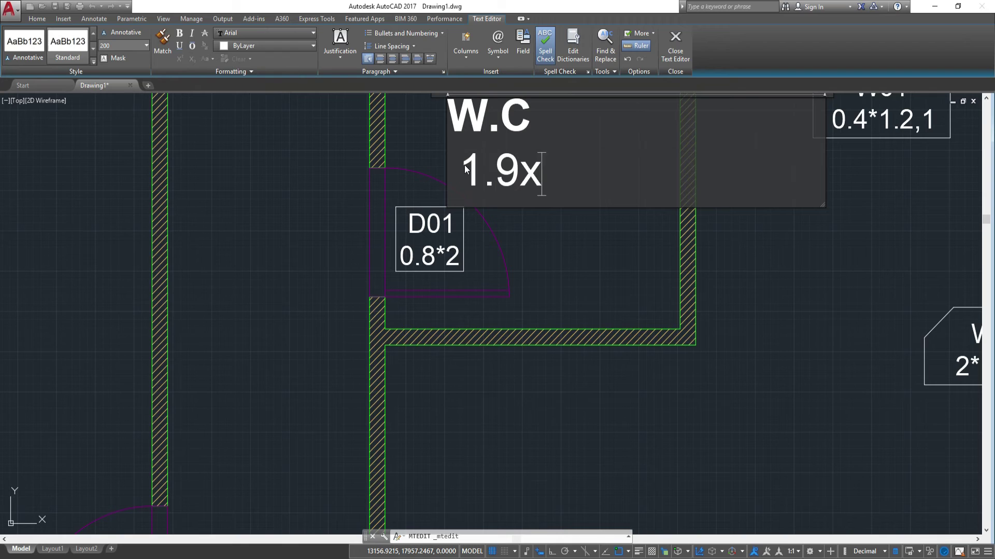
key(BackSpace)
text(x)
text(1.7)
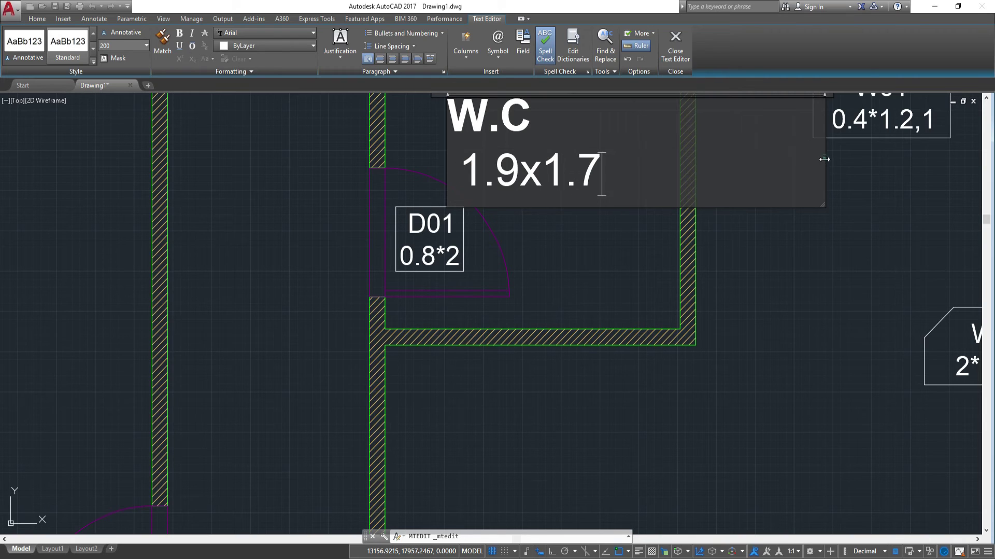
drag(825, 159, 629, 161)
click(777, 168)
Reopen the W.C label and remove the leading space before 1.9x1.7
middle_drag(557, 186, 572, 268)
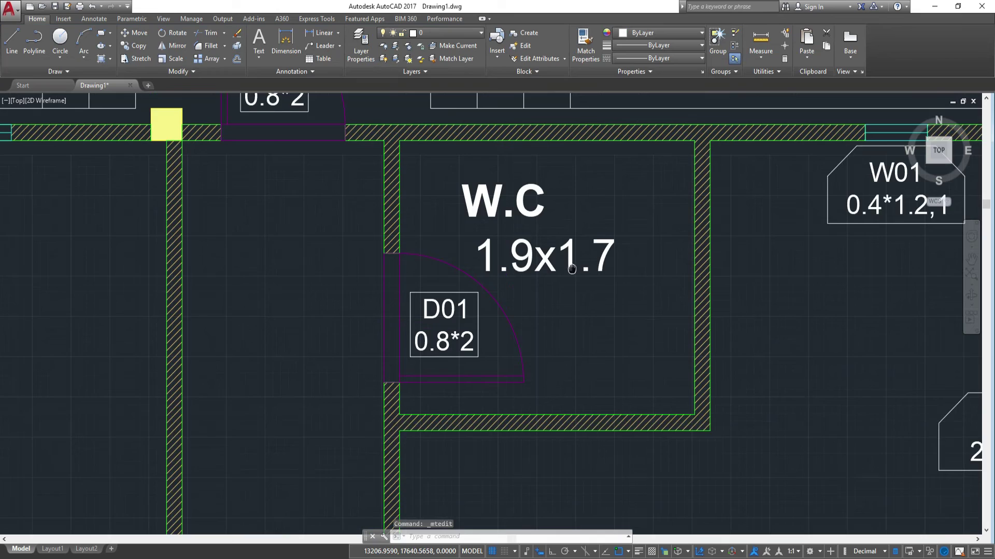
scroll(571, 268, up, 3)
click(569, 262)
double_click(438, 216)
click(422, 277)
key(BackSpace)
click(402, 203)
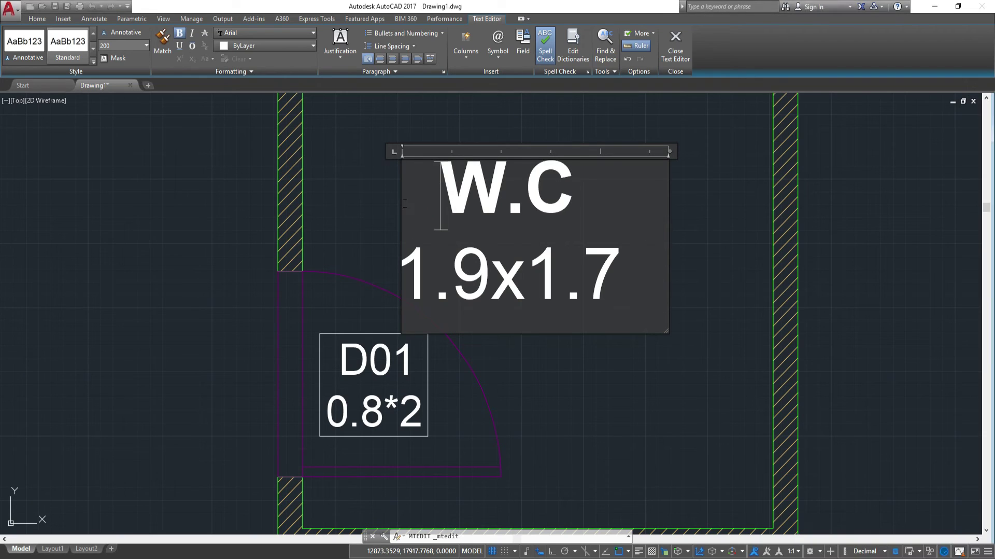
Move the W.C label slightly right
click(719, 234)
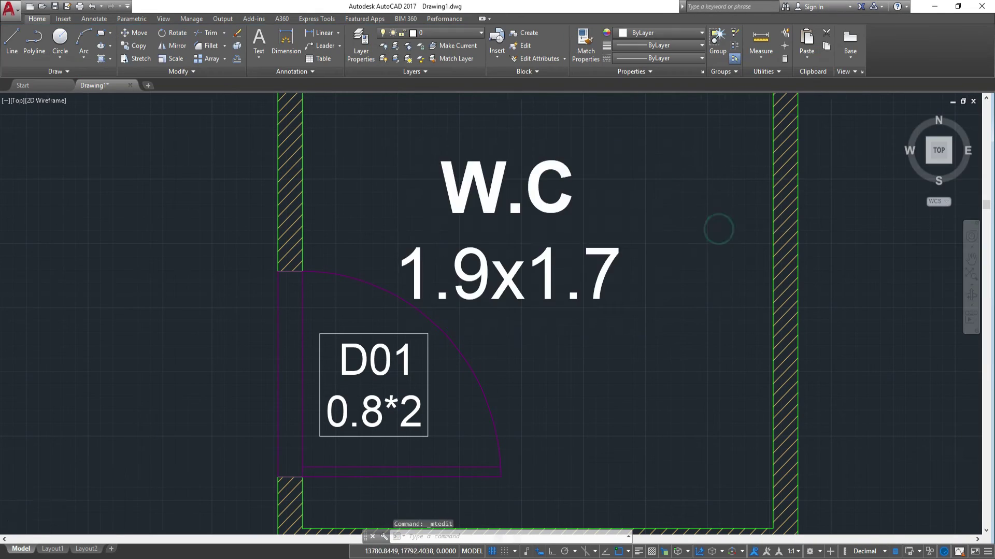
scroll(718, 231, down, 3)
click(627, 241)
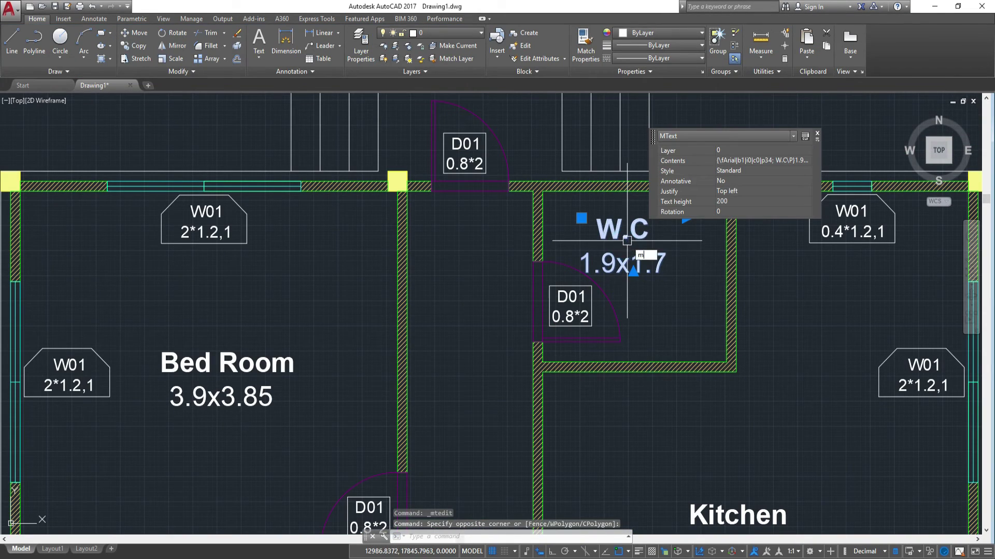
text(m)
key(Return)
click(580, 219)
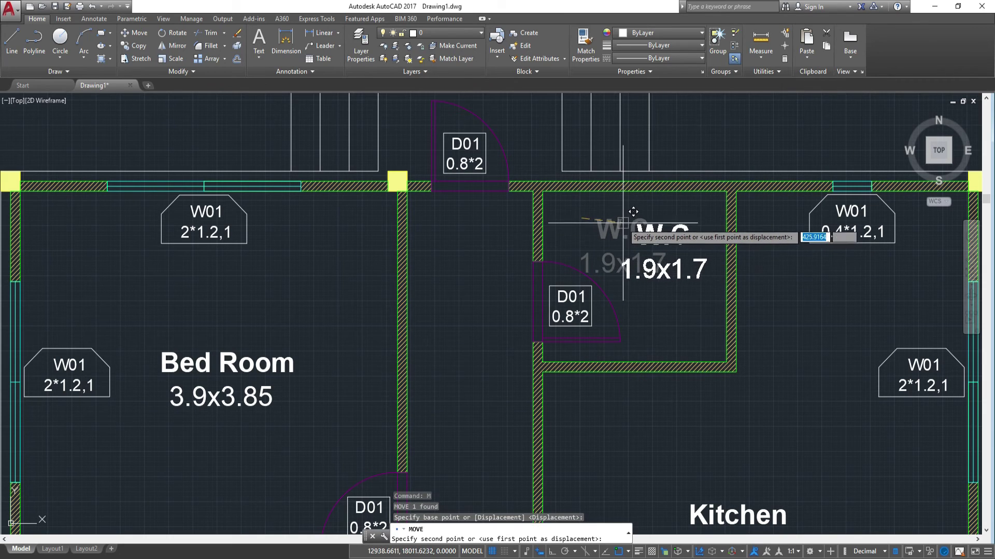
click(604, 216)
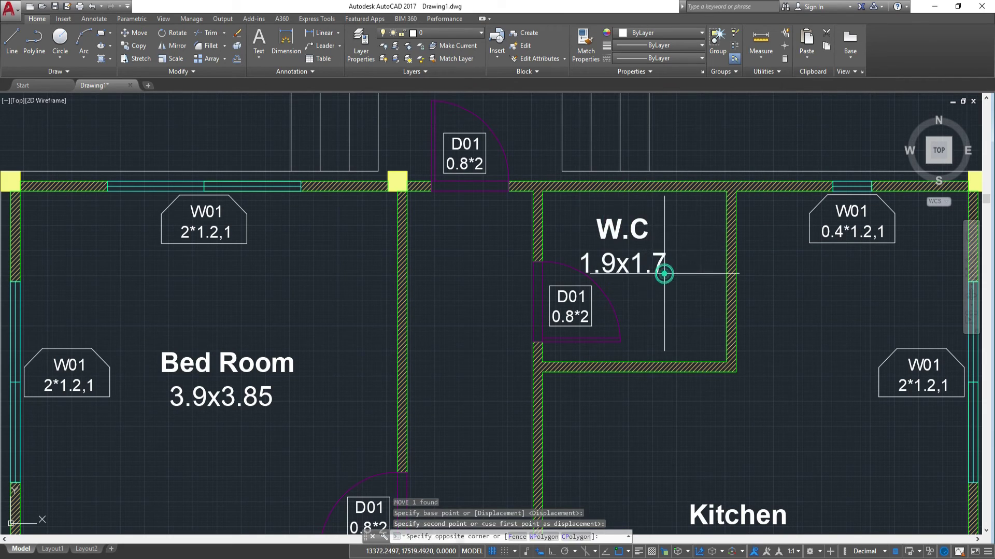
Move the W.C label again so it sits centred in the W.C room
click(647, 262)
text(m)
key(Return)
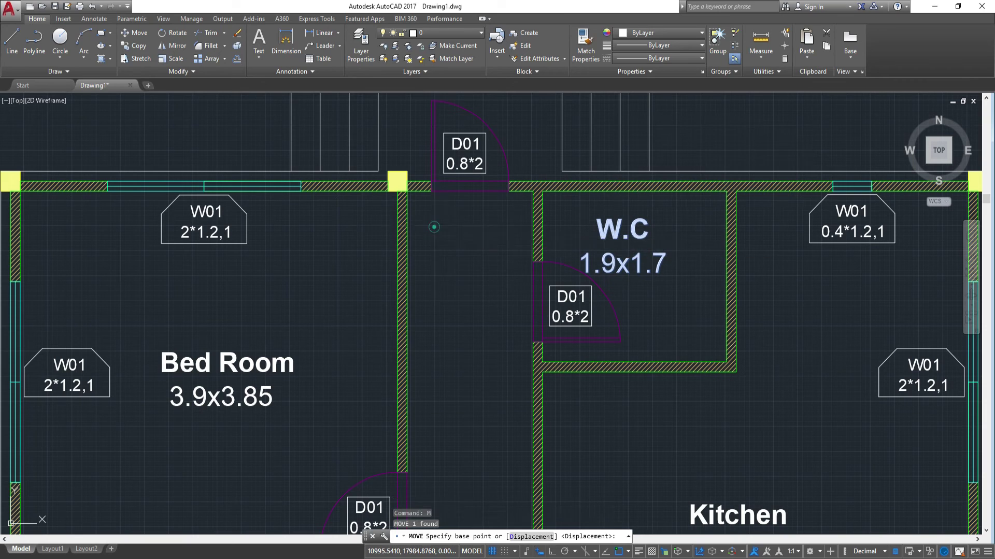
click(438, 227)
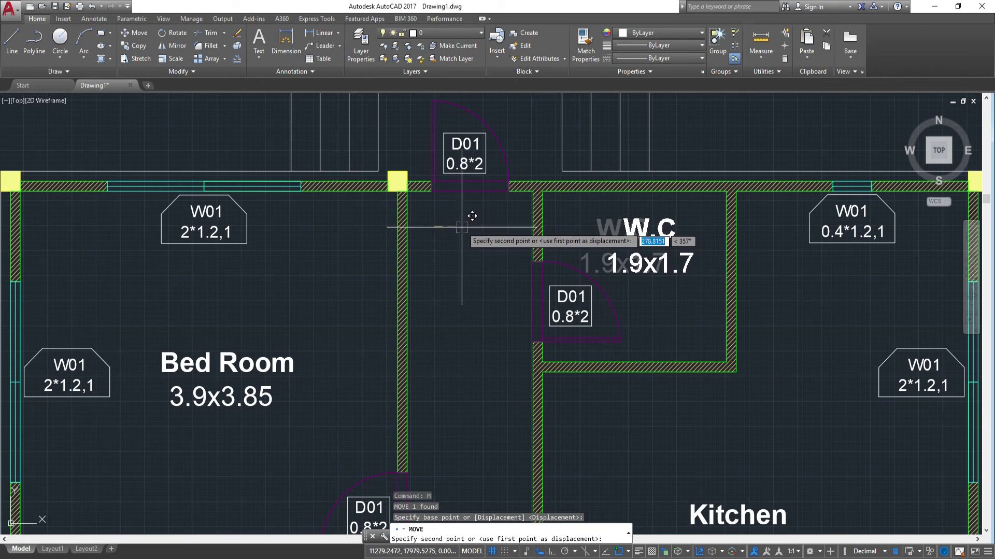
click(455, 228)
Zoom out and pan to bring the whole floor plan and lower rooms into view
scroll(529, 238, down, 2)
scroll(575, 258, down, 2)
mouse_move(627, 446)
middle_down()
mouse_move(626, 223)
mouse_move(543, 254)
middle_up()
scroll(622, 233, down, 4)
scroll(603, 245, up, 2)
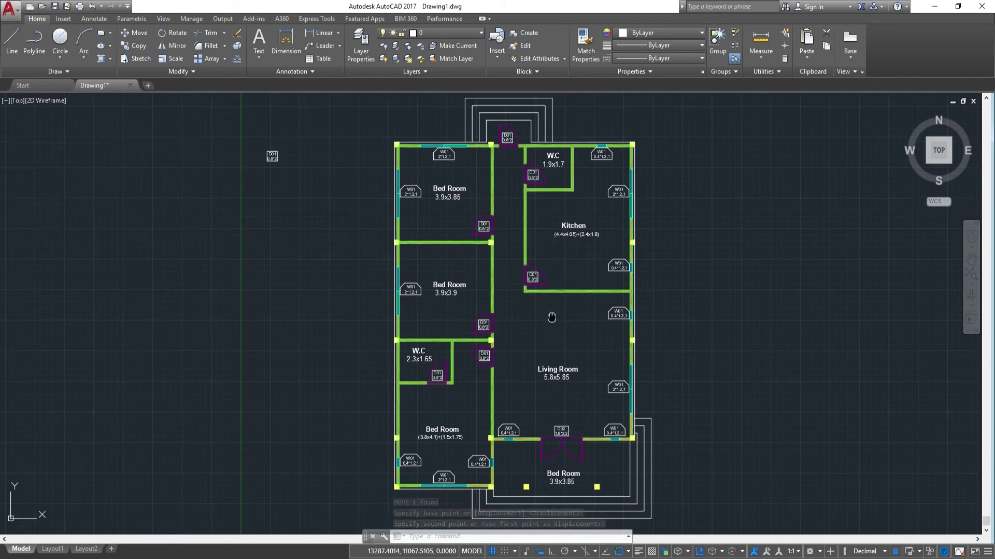
scroll(523, 337, up, 2)
middle_drag(611, 487, 557, 336)
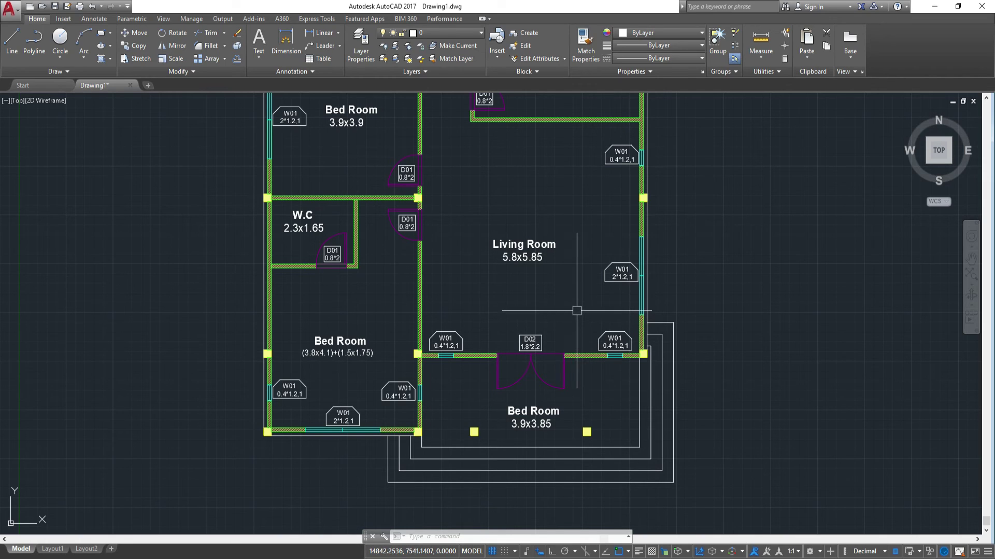
Retitle the lower Bed Room label as Entrance
scroll(575, 331, up, 1)
scroll(565, 331, up, 2)
scroll(559, 330, up, 1)
double_click(559, 330)
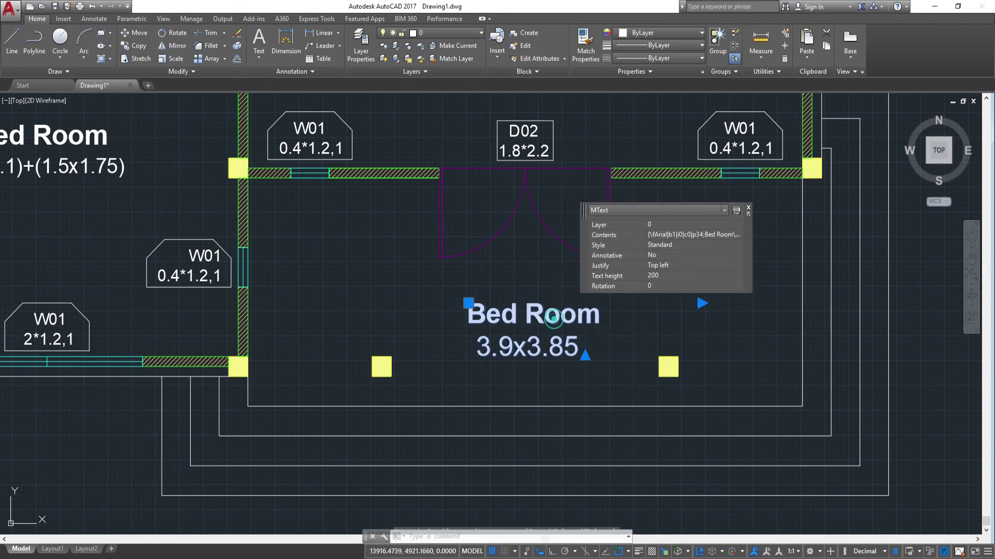
drag(603, 316, 451, 313)
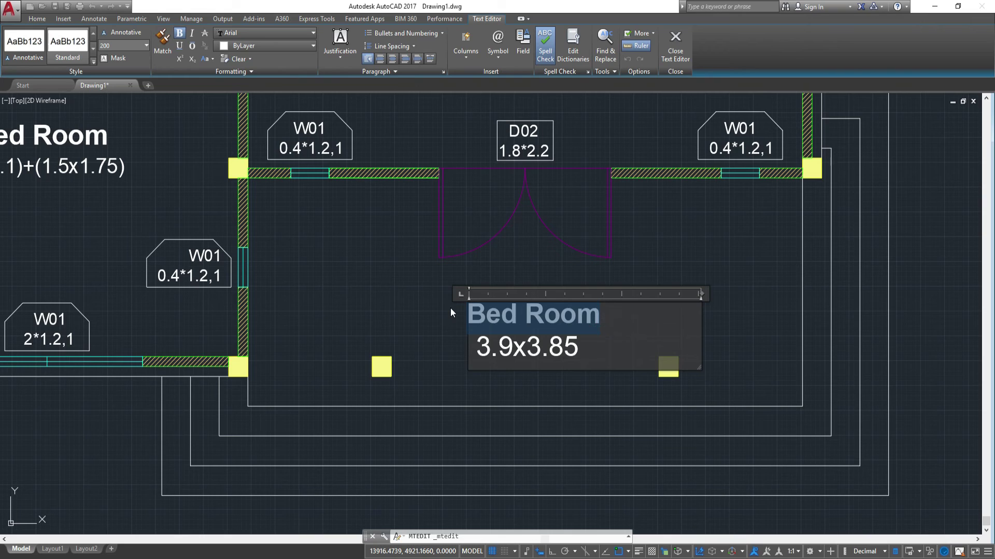
text(En)
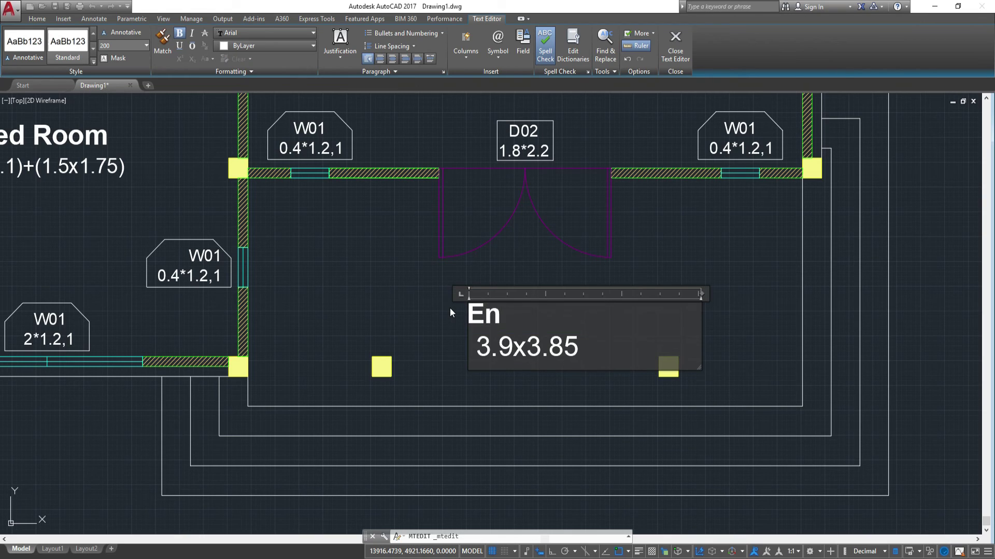
text(tr)
text(anc)
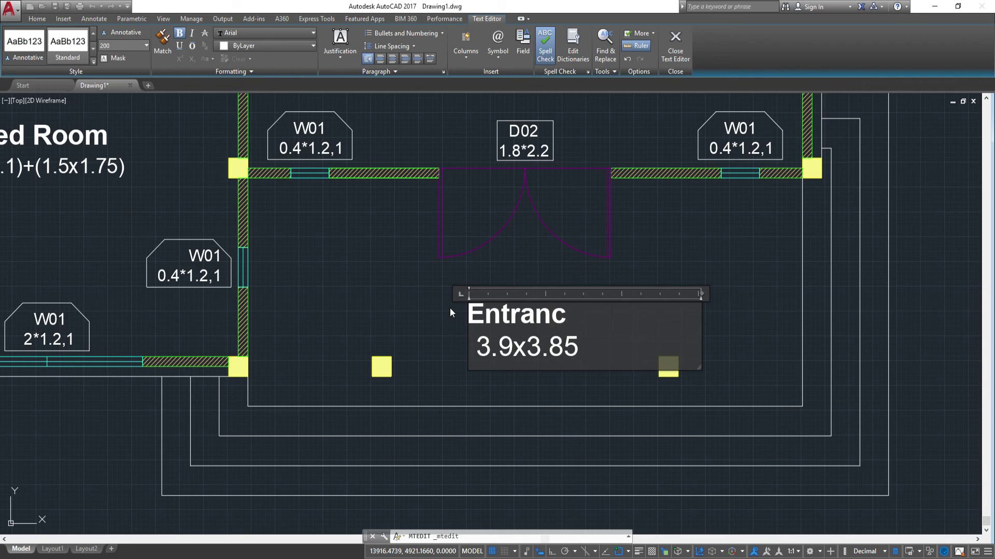
text(e)
Change the Entrance dimensions to 3.2x2.1 and finish editing
double_click(590, 343)
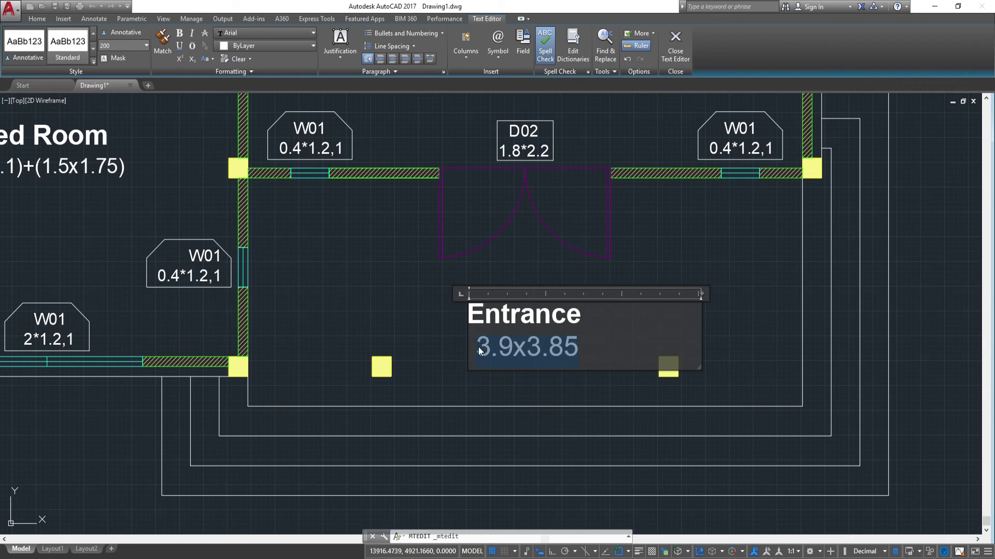
text(3.2X)
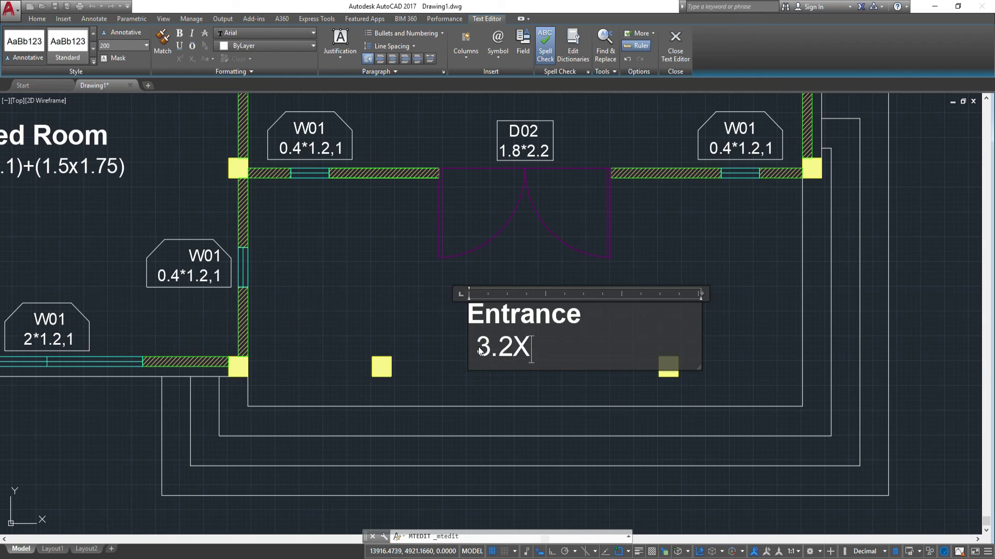
key(BackSpace)
text(x)
text(2.1)
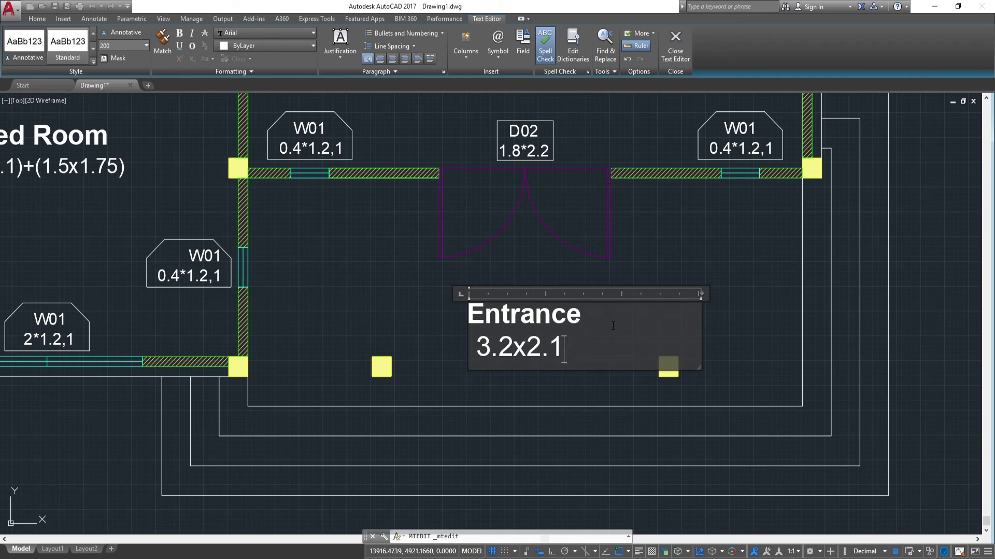
click(662, 238)
scroll(559, 314, down, 4)
scroll(587, 298, down, 4)
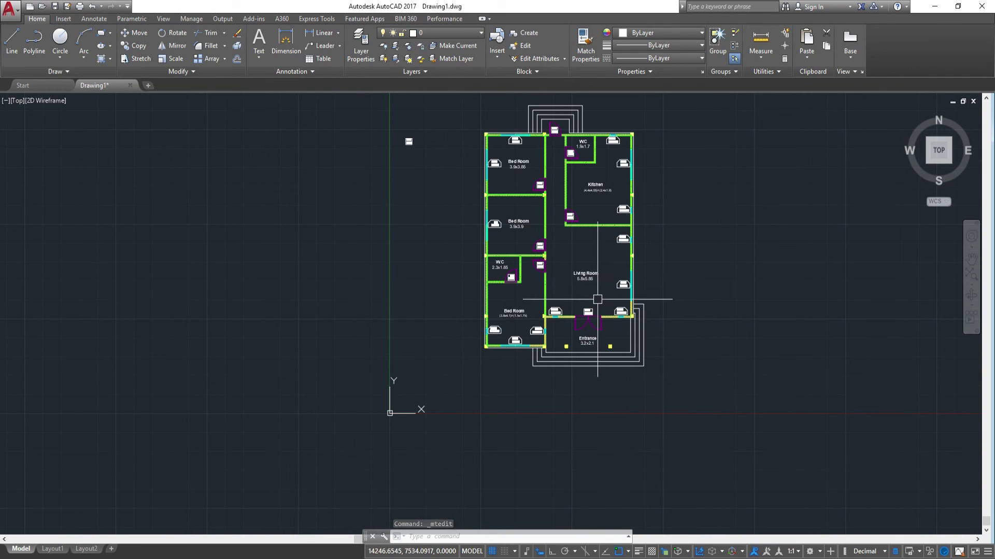
Window-select and erase the stray object left of the floor plan
scroll(595, 297, up, 3)
mouse_move(564, 234)
middle_down()
mouse_move(568, 381)
mouse_move(530, 288)
mouse_move(545, 348)
middle_up()
click(366, 240)
click(244, 155)
text(e)
key(Return)
Zoom around to review the labelled plan, then start another Erase command
scroll(545, 348, down, 2)
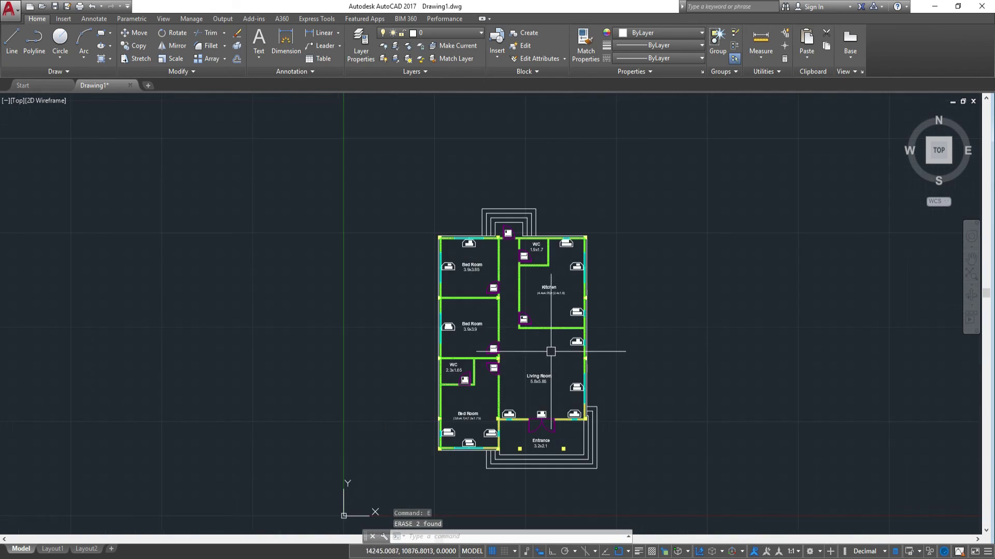
middle_drag(574, 316, 514, 282)
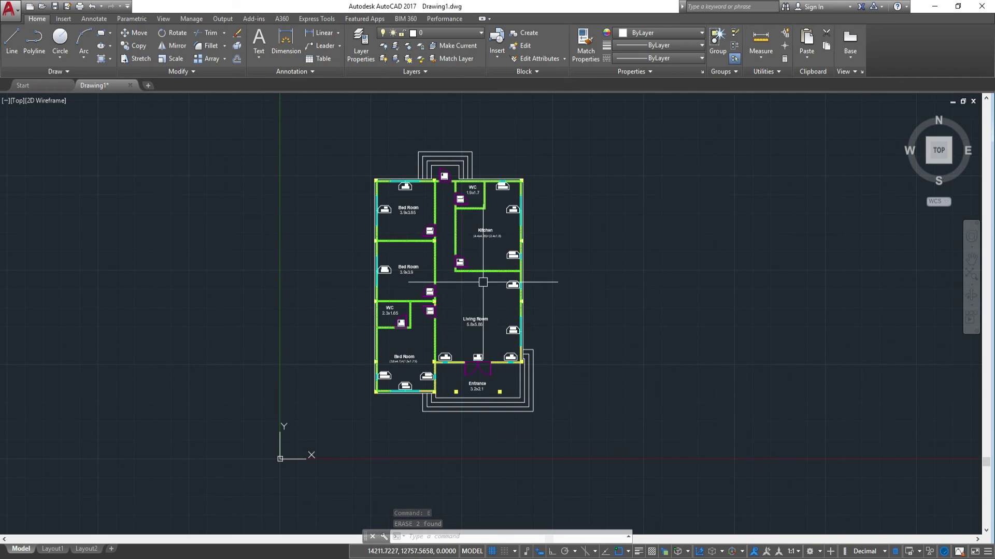
scroll(479, 239, up, 5)
scroll(479, 239, down, 2)
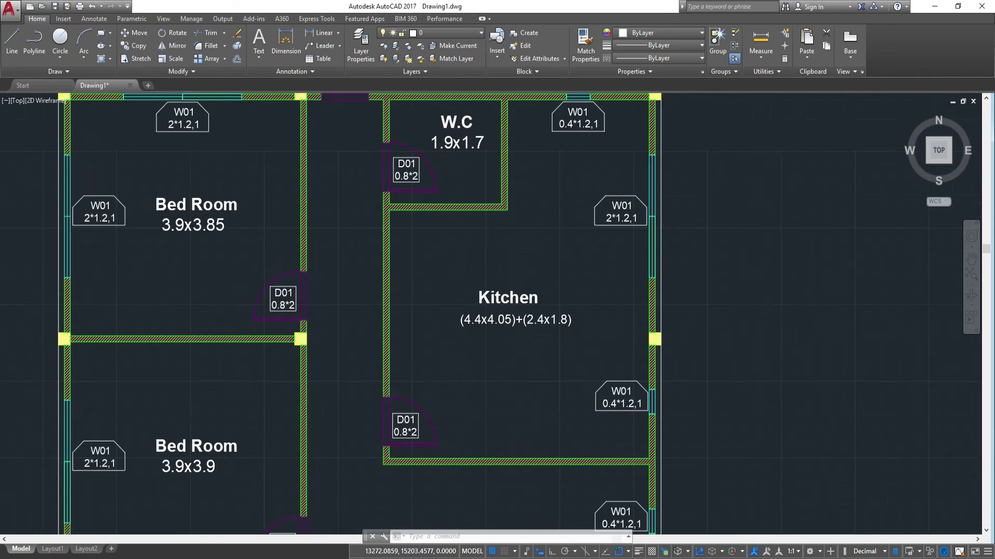
scroll(349, 255, up, 3)
scroll(348, 255, down, 1)
scroll(395, 326, down, 2)
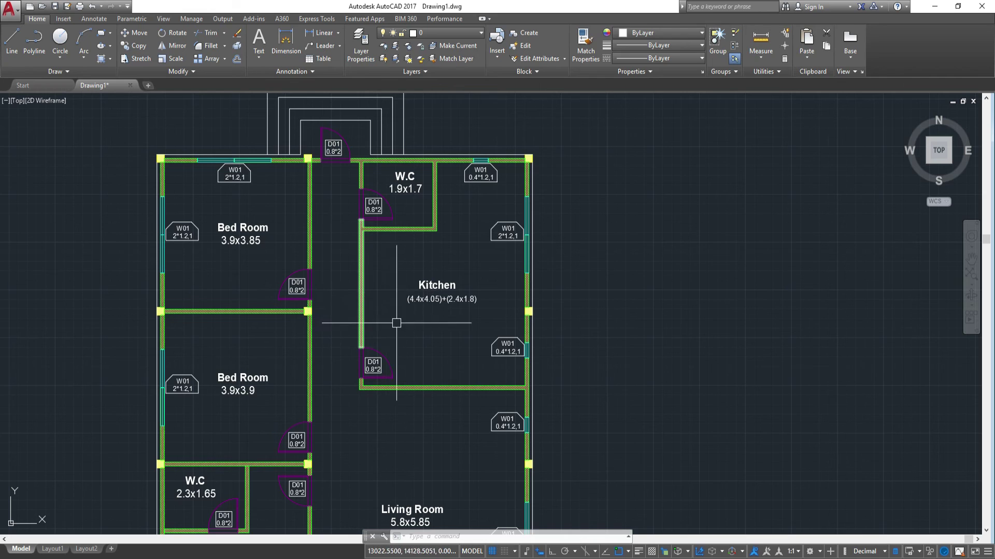
scroll(404, 291, down, 2)
scroll(407, 252, down, 1)
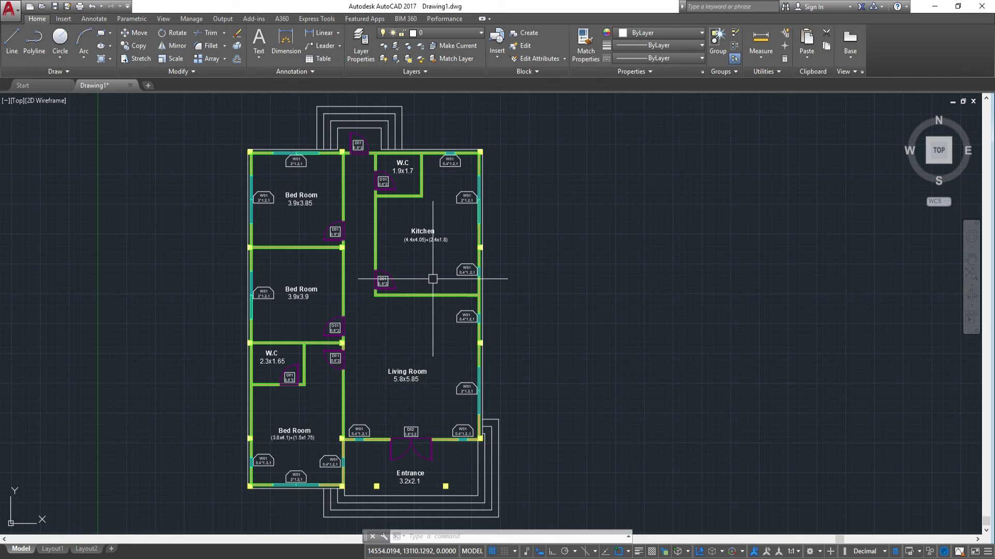
text(e)
key(Return)
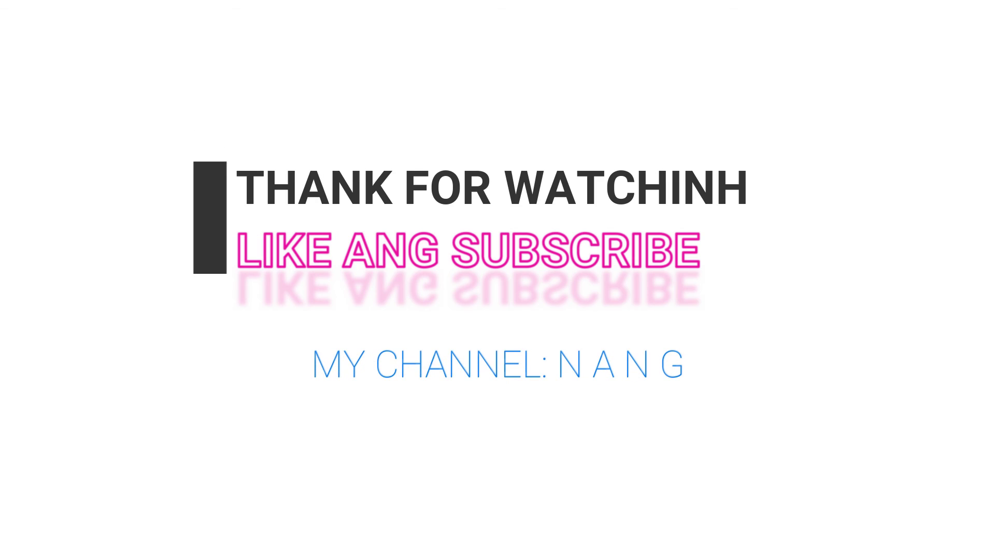